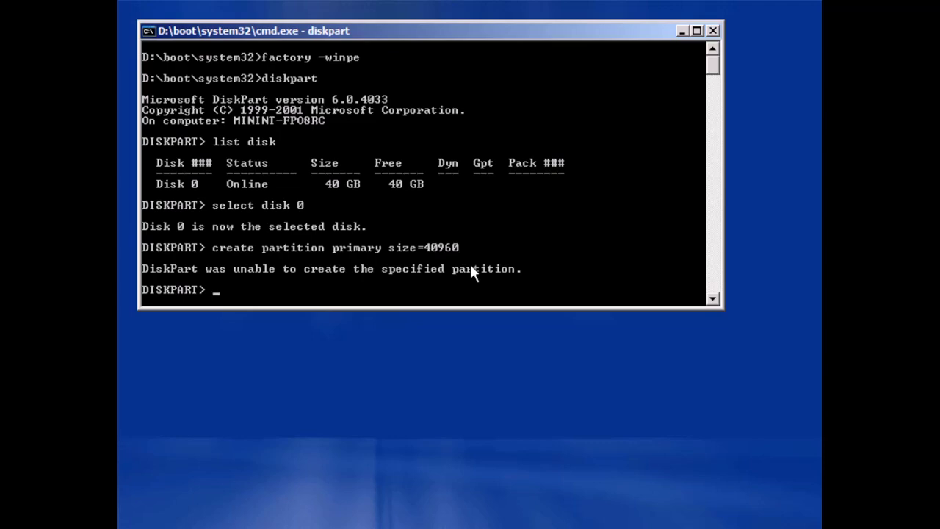
Create a 40000 MB primary partition in diskpart, then exit diskpart
{"action": "key", "text": "BackSpace"}
{"action": "key", "text": "BackSpace"}
{"action": "key", "text": "BackSpace"}
{"action": "type", "text": "0000"}
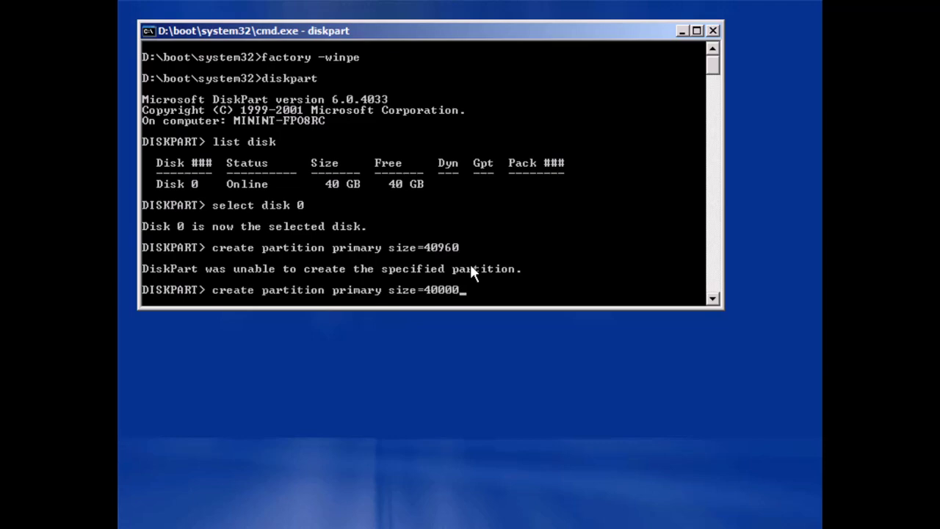
{"action": "key", "text": "Return"}
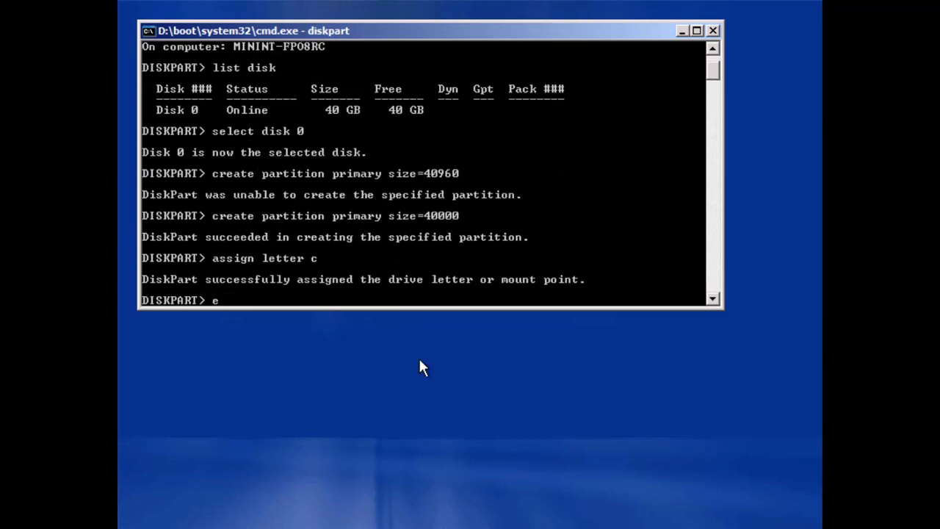
{"action": "type", "text": "xit"}
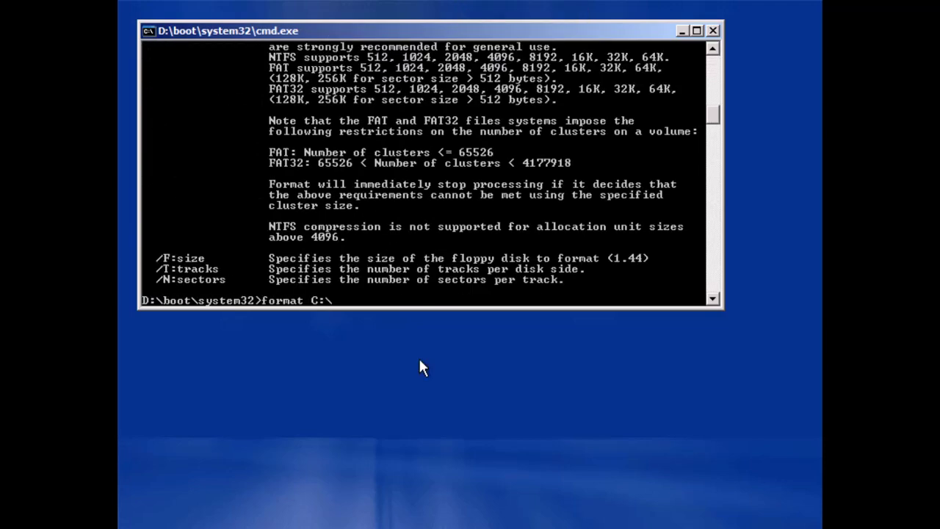
Format drive C: as NTFS, confirming with y and leaving the volume label blank
{"action": "scroll", "coordinate": [425, 252], "scroll_direction": "up", "scroll_amount": 1}
{"action": "scroll", "coordinate": [425, 252], "scroll_direction": "up", "scroll_amount": 3}
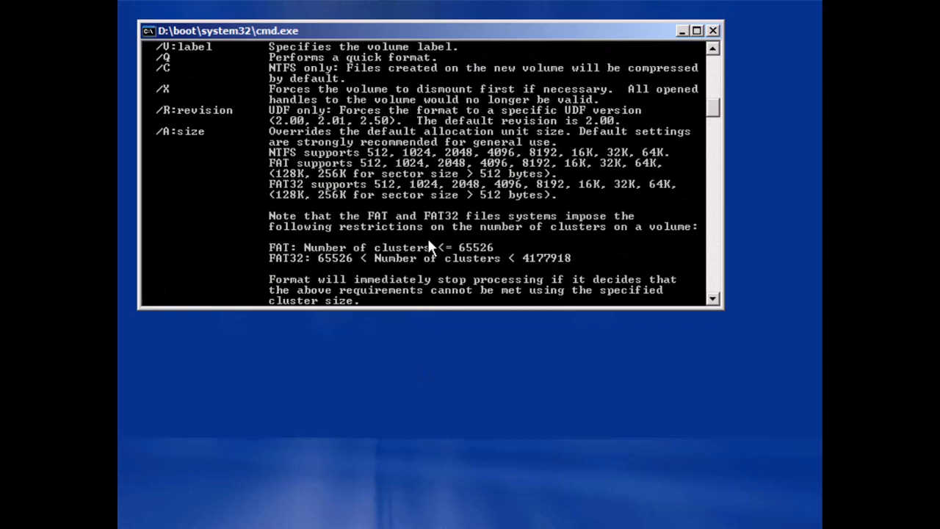
{"action": "scroll", "coordinate": [428, 248], "scroll_direction": "up", "scroll_amount": 1}
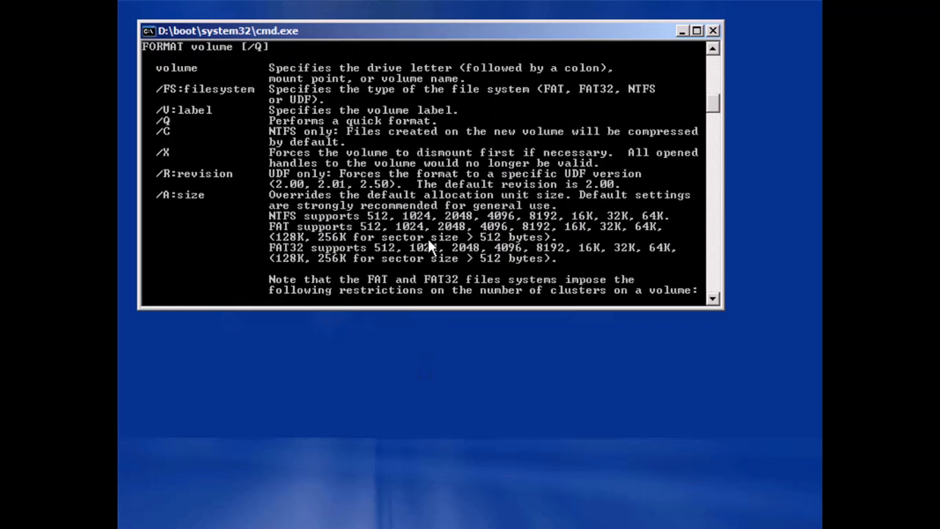
{"action": "scroll", "coordinate": [428, 248], "scroll_direction": "up", "scroll_amount": 2}
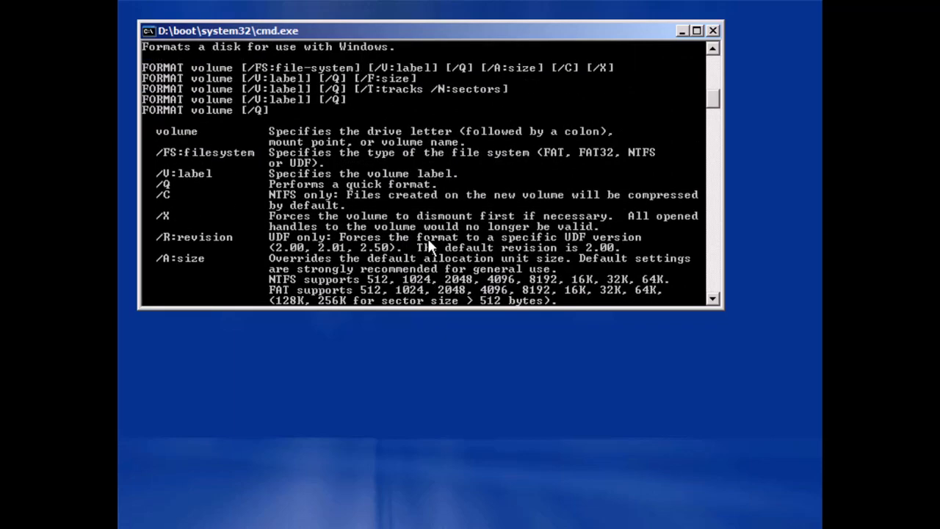
{"action": "type", "text": "/fs"}
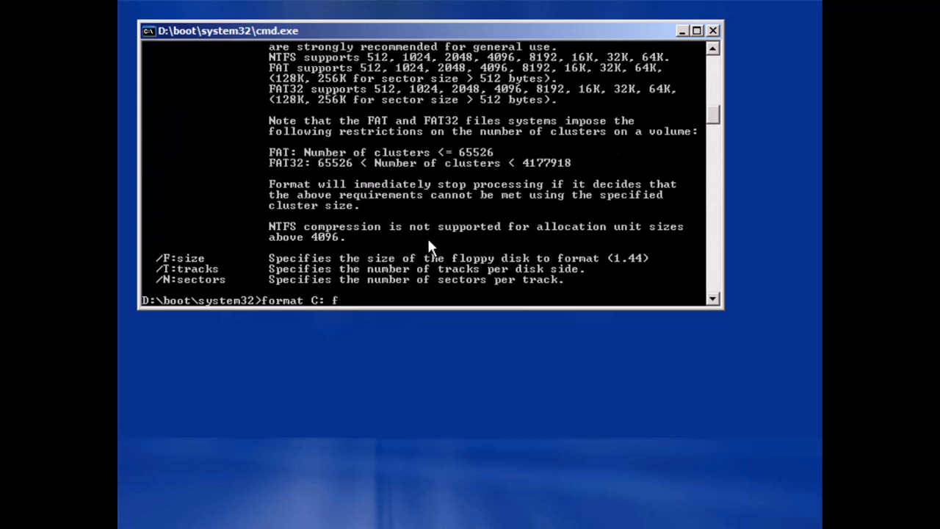
{"action": "type", "text": ":ntfs"}
{"action": "key", "text": "Return"}
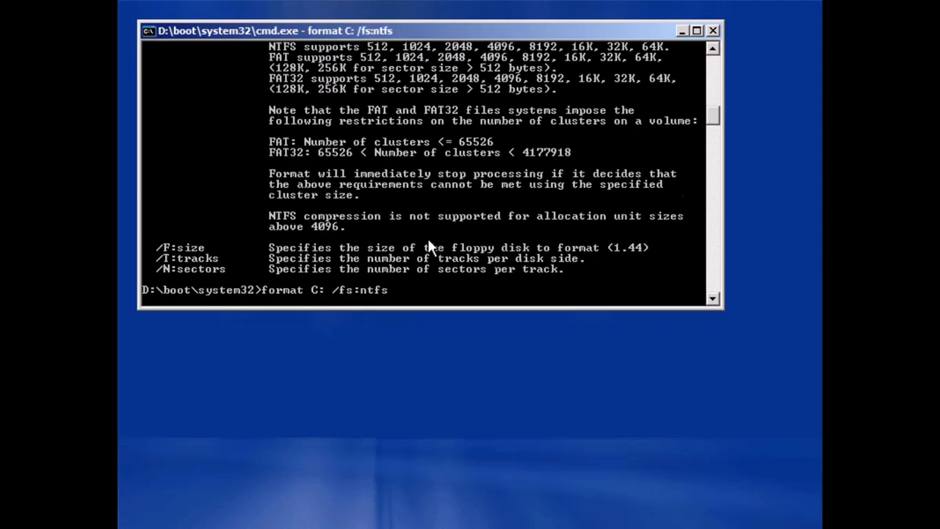
{"action": "type", "text": "y"}
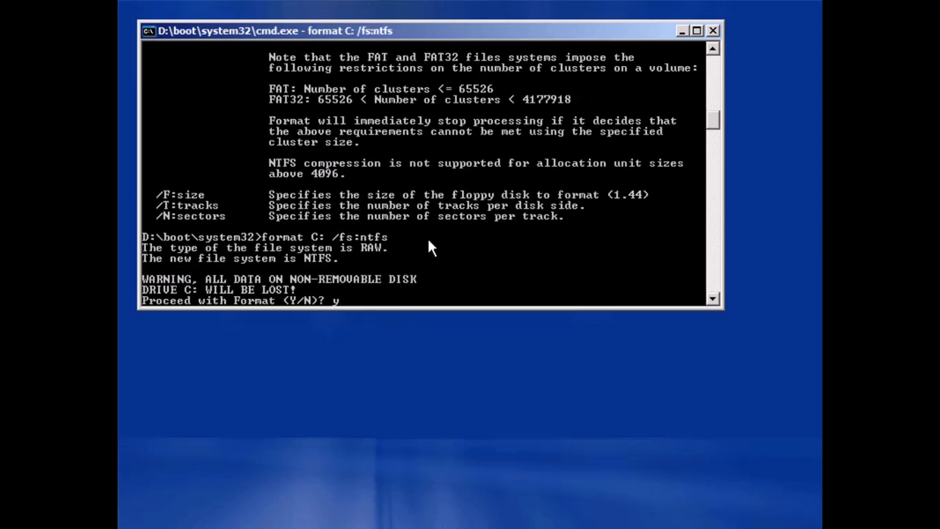
{"action": "key", "text": "Return"}
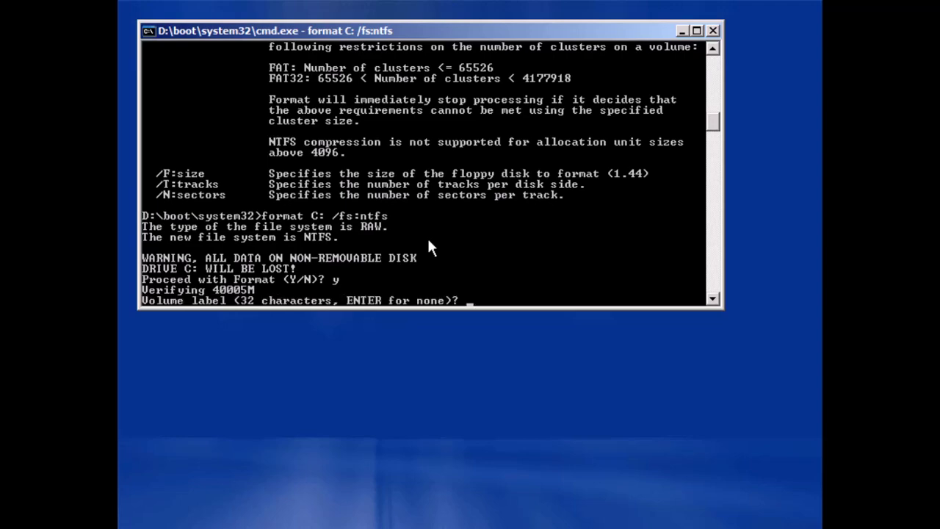
{"action": "key", "text": "Return"}
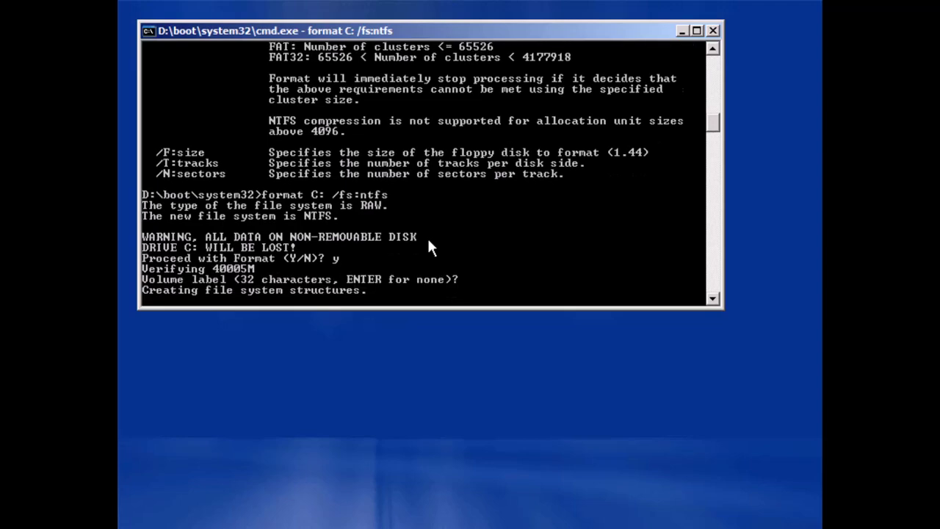
Switch to drive E: and list the setup disc's files with dir
{"action": "type", "text": "c:"}
{"action": "key", "text": "Return"}
{"action": "type", "text": "d:"}
{"action": "key", "text": "Return"}
{"action": "type", "text": "e:"}
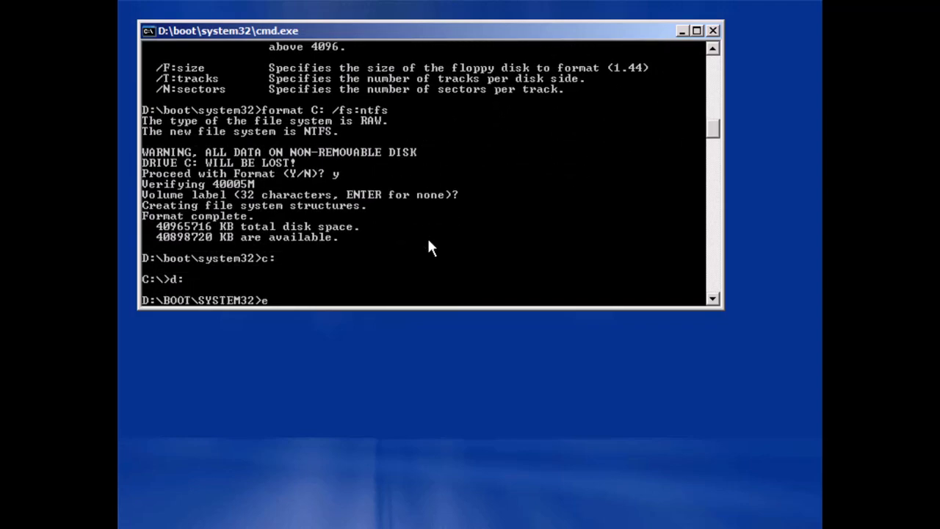
{"action": "key", "text": "Return"}
{"action": "type", "text": "dir"}
{"action": "key", "text": "Return"}
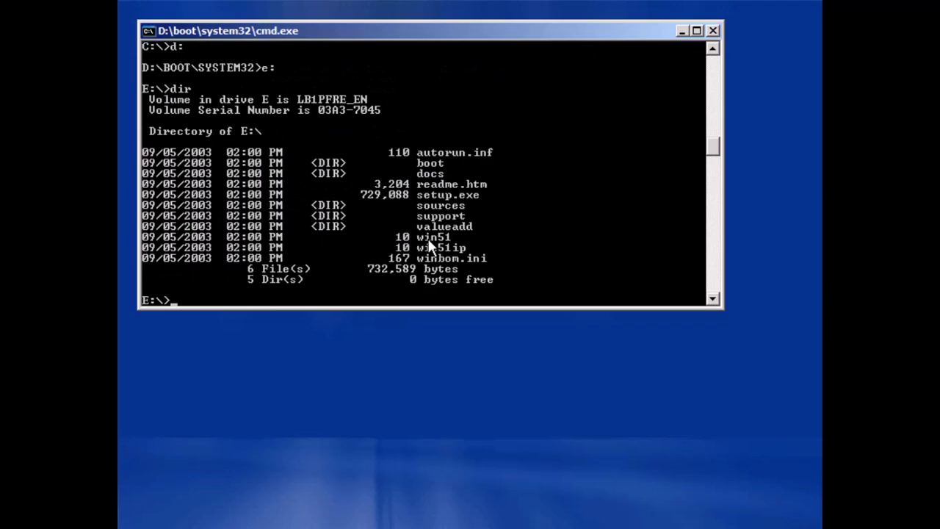
Launch Longhorn setup from drive E and enter the product key
{"action": "type", "text": "setup"}
{"action": "key", "text": "Return"}
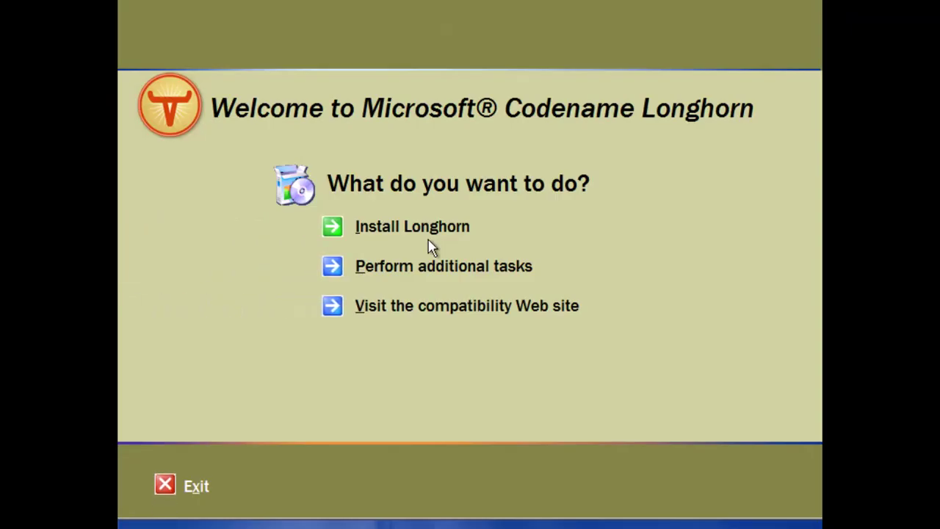
{"action": "left_click", "coordinate": [373, 234]}
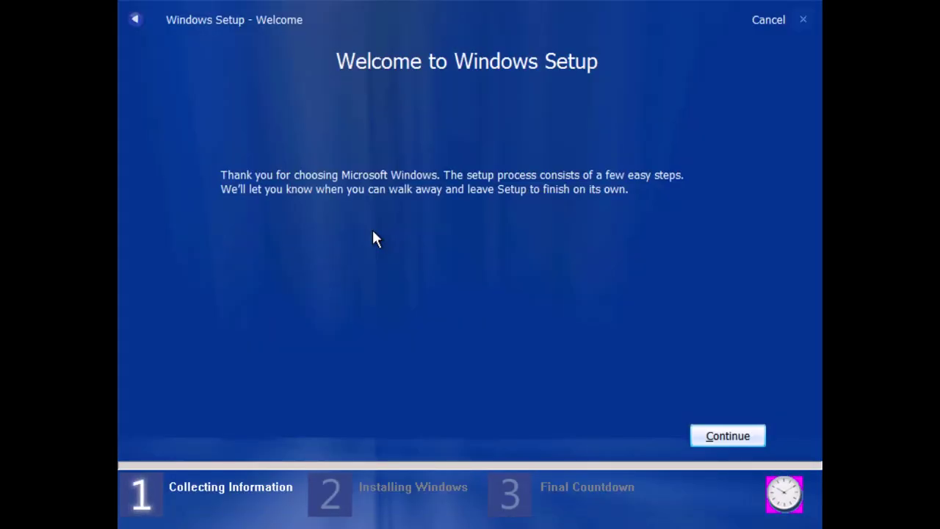
{"action": "left_click", "coordinate": [687, 432]}
{"action": "type", "text": "TCP8W-T8PQJ-WWRRH-QH76C-99FBW"}
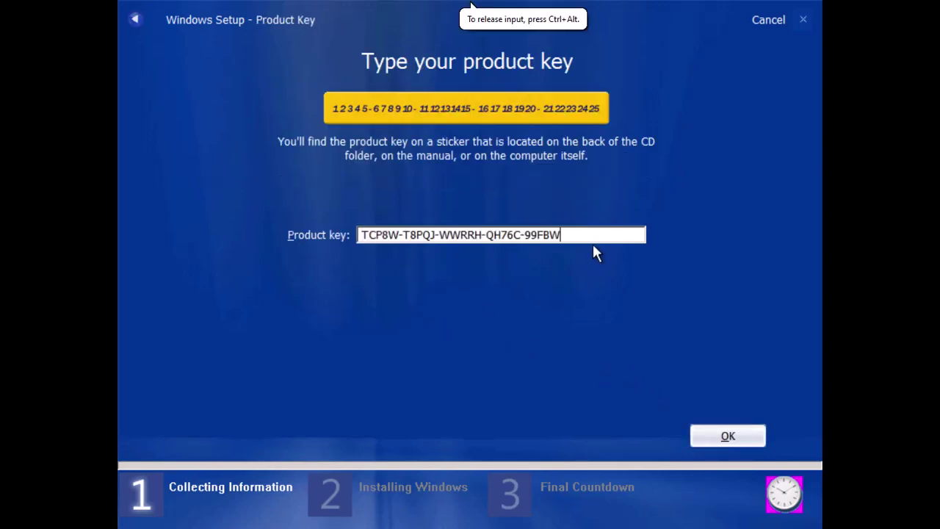
{"action": "left_click", "coordinate": [728, 436]}
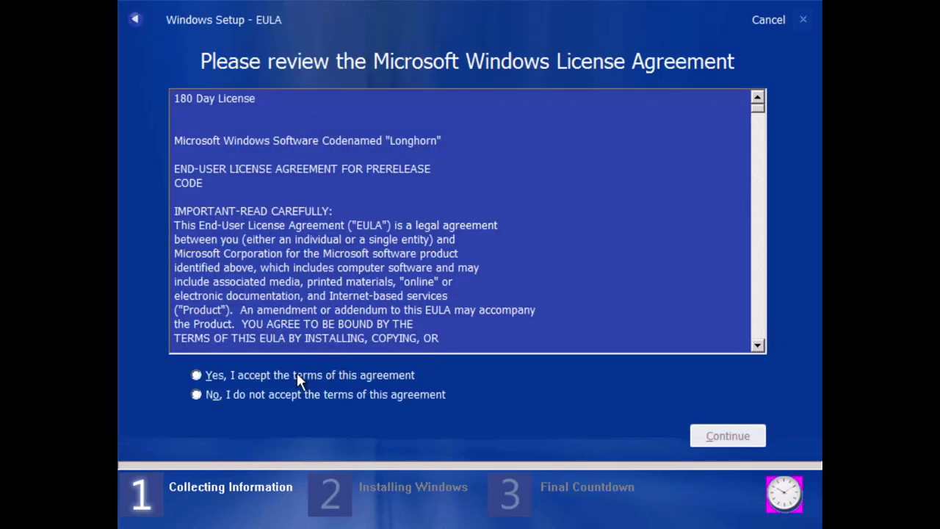
Accept the license and install to Partition 1 (C:), reformatting it as NTFS
{"action": "left_click", "coordinate": [309, 375]}
{"action": "left_click", "coordinate": [731, 441]}
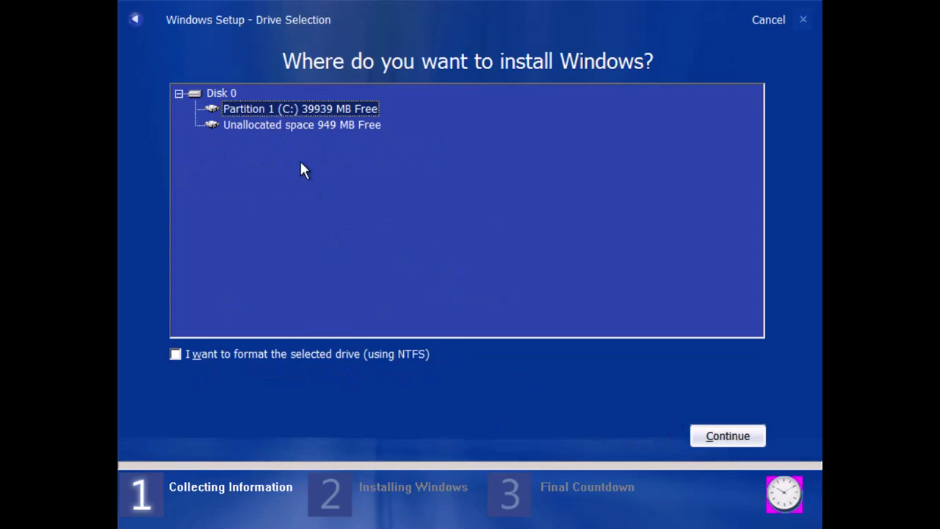
{"action": "left_click", "coordinate": [286, 354]}
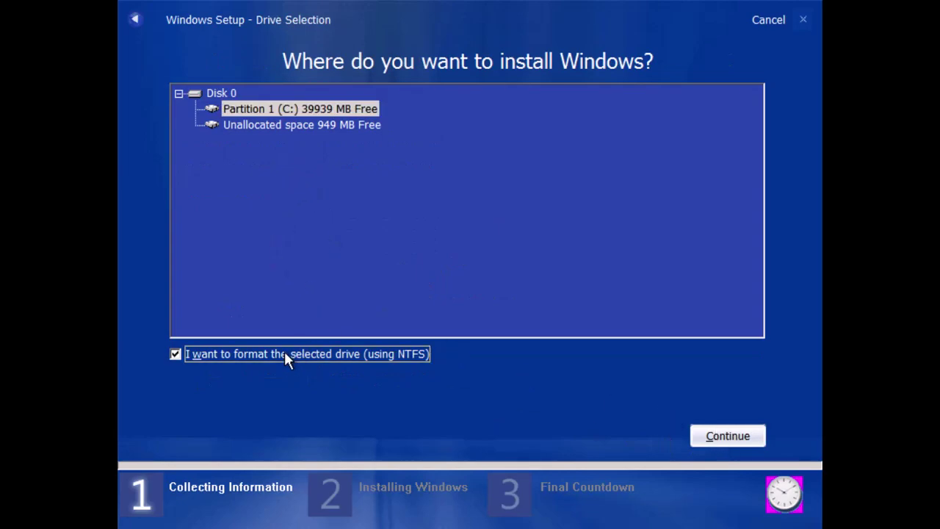
{"action": "key", "text": "Return"}
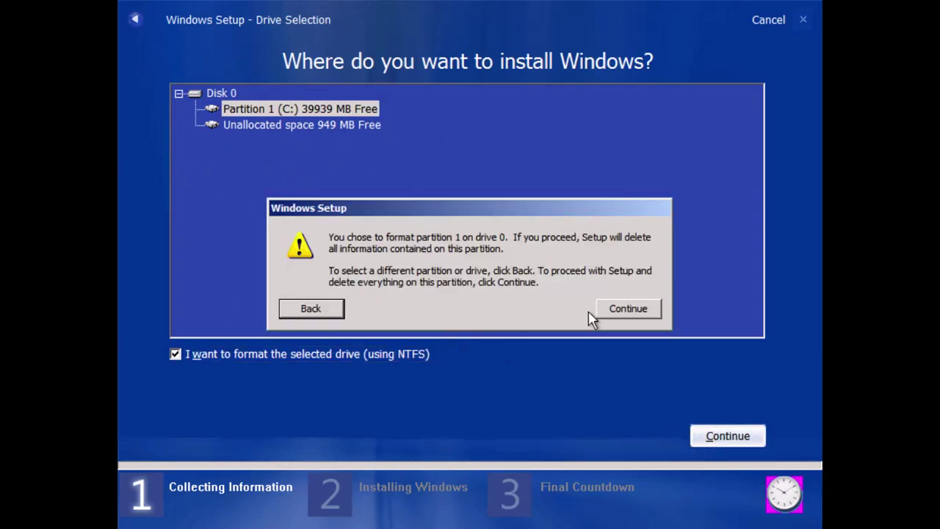
{"action": "left_click", "coordinate": [617, 313]}
{"action": "left_click", "coordinate": [726, 438]}
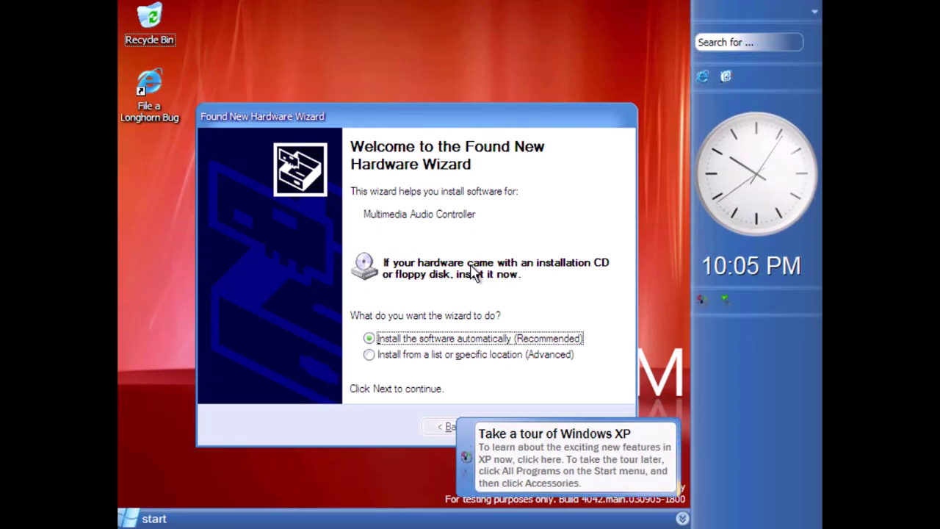
Suspend the Longhorn VM and save it as Snapshot 1
{"action": "mouse_move", "coordinate": [414, 7]}
{"action": "left_click", "coordinate": [283, 12]}
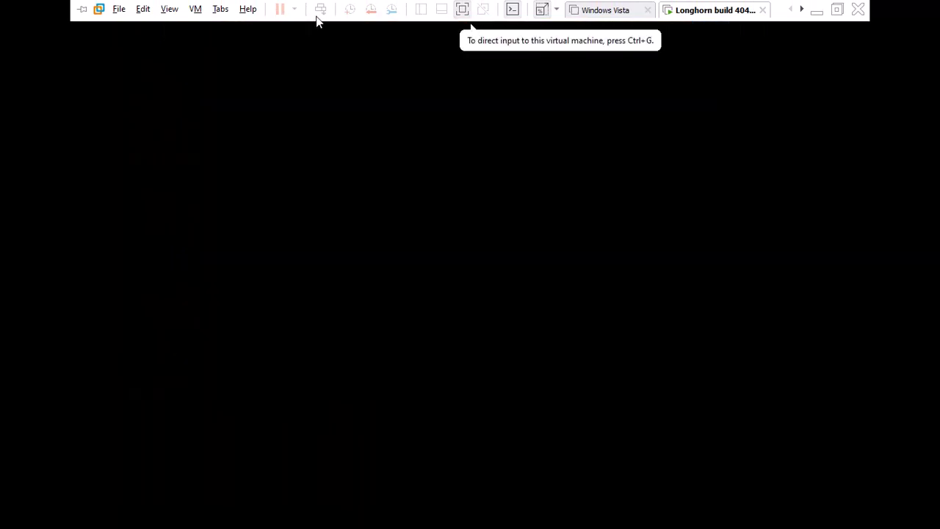
{"action": "left_click", "coordinate": [345, 11]}
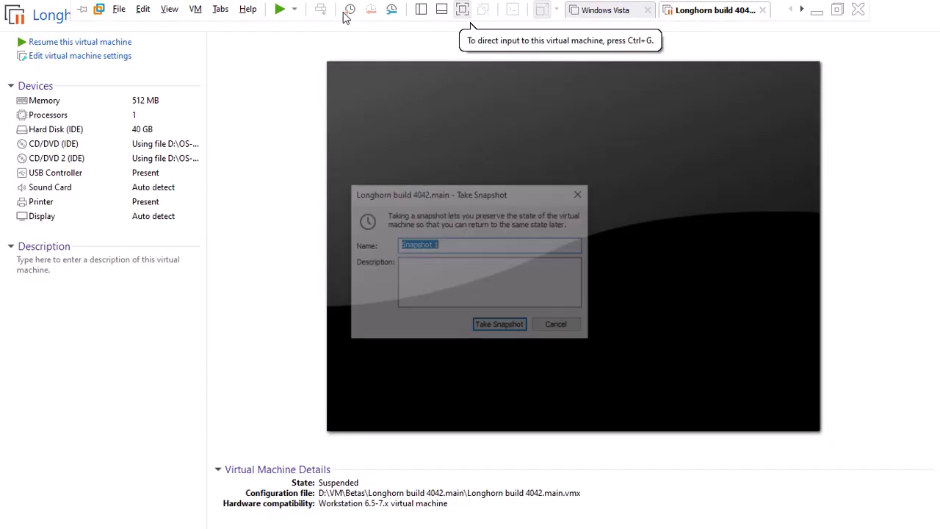
{"action": "key", "text": "Return"}
Resume the VM with the VMware drivers ISO loaded in its CD drive
{"action": "left_click", "coordinate": [110, 43]}
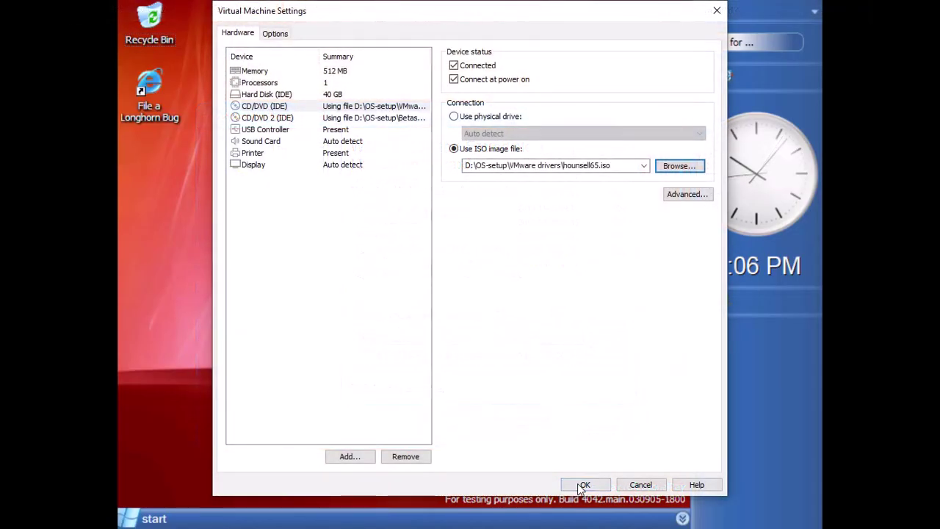
{"action": "left_click", "coordinate": [578, 483]}
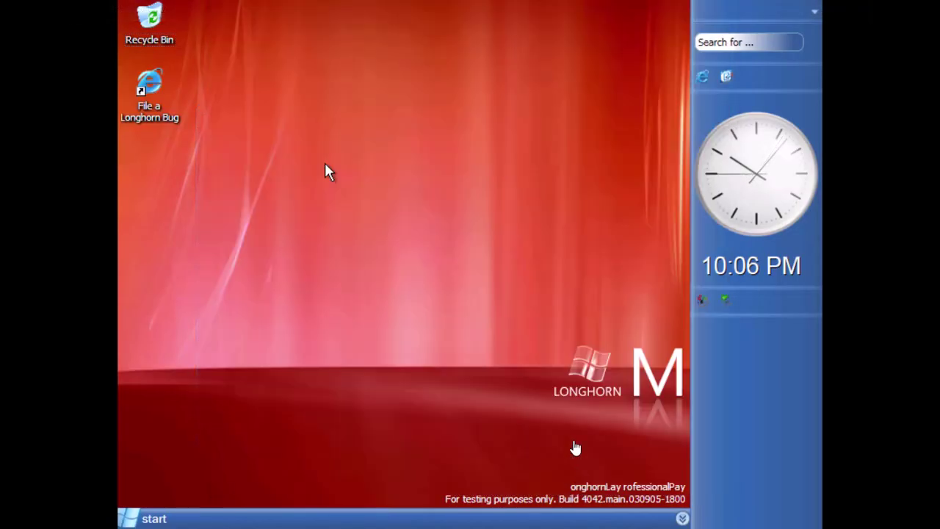
{"action": "left_click", "coordinate": [575, 448]}
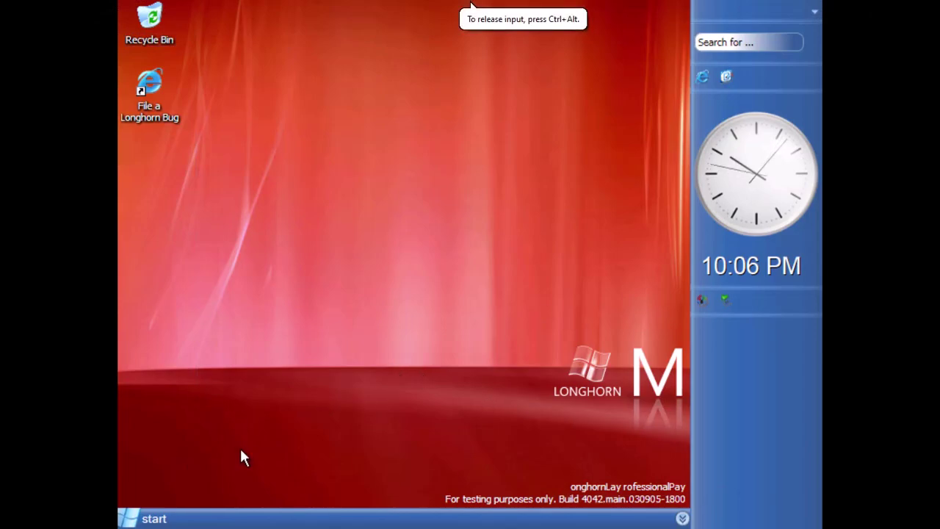
Launch Device Manager with devmgmt.msc from the Run dialog
{"action": "key", "text": "super+r"}
{"action": "type", "text": "devmgm"}
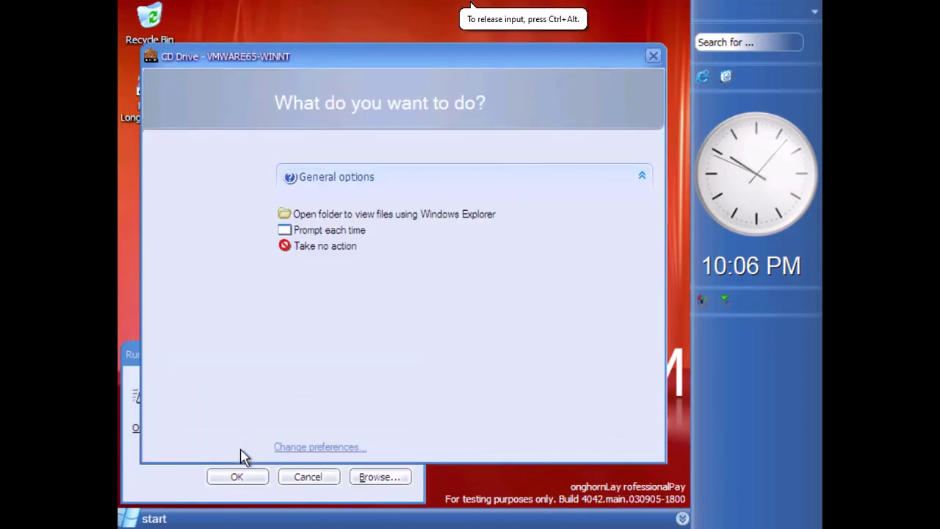
{"action": "type", "text": "t.msc"}
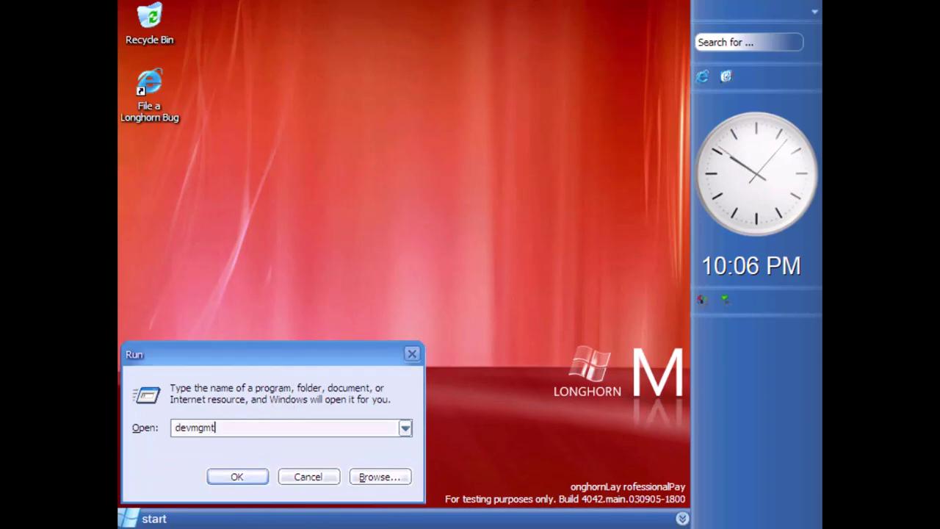
{"action": "key", "text": "Return"}
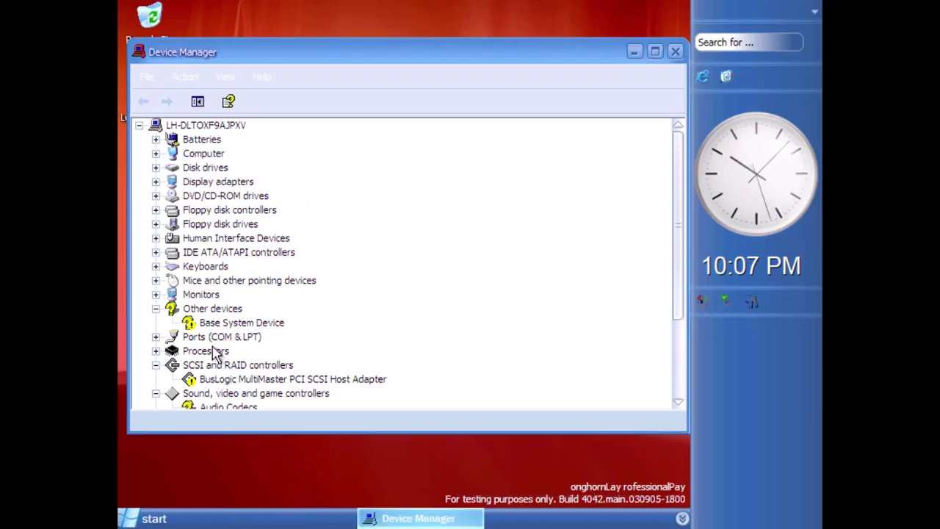
{"action": "left_click", "coordinate": [235, 405]}
{"action": "scroll", "coordinate": [248, 336], "scroll_direction": "down", "scroll_amount": 2}
Install the VMware VMaudio driver for the Multimedia Audio Controller, then open Control Panel
{"action": "right_click", "coordinate": [257, 365]}
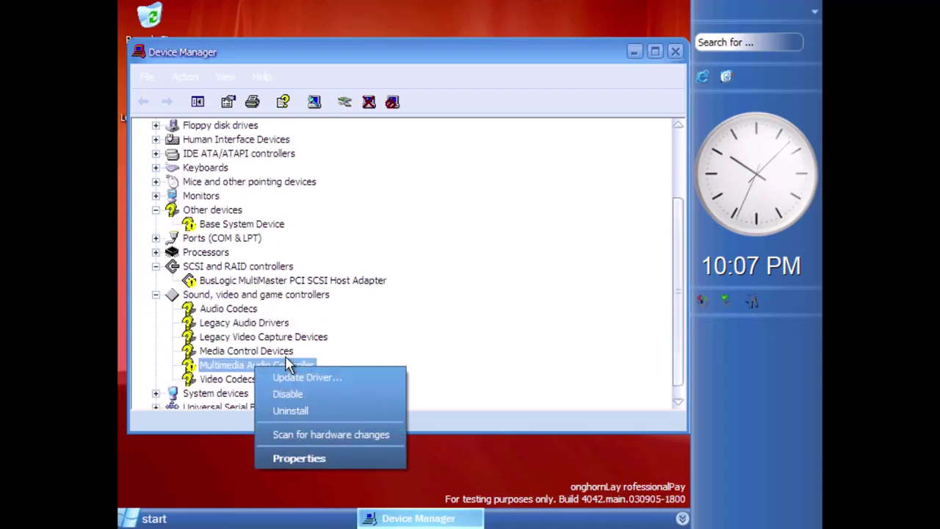
{"action": "left_click", "coordinate": [284, 375]}
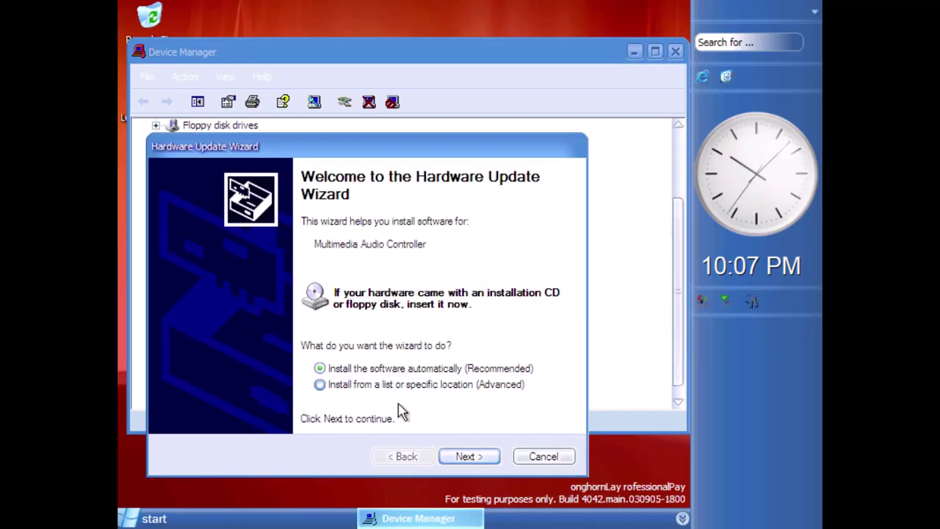
{"action": "left_click", "coordinate": [465, 457]}
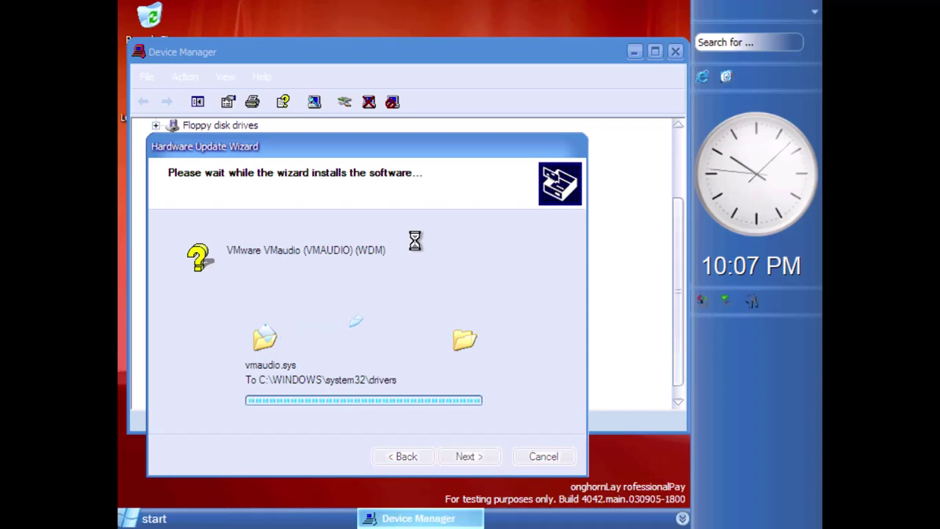
{"action": "left_click", "coordinate": [471, 456]}
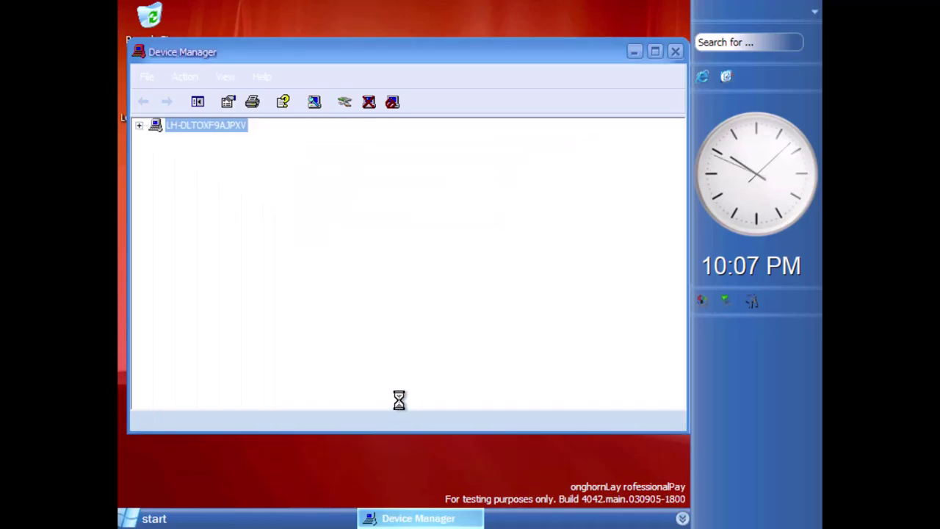
{"action": "left_click", "coordinate": [151, 519]}
{"action": "left_click", "coordinate": [360, 297]}
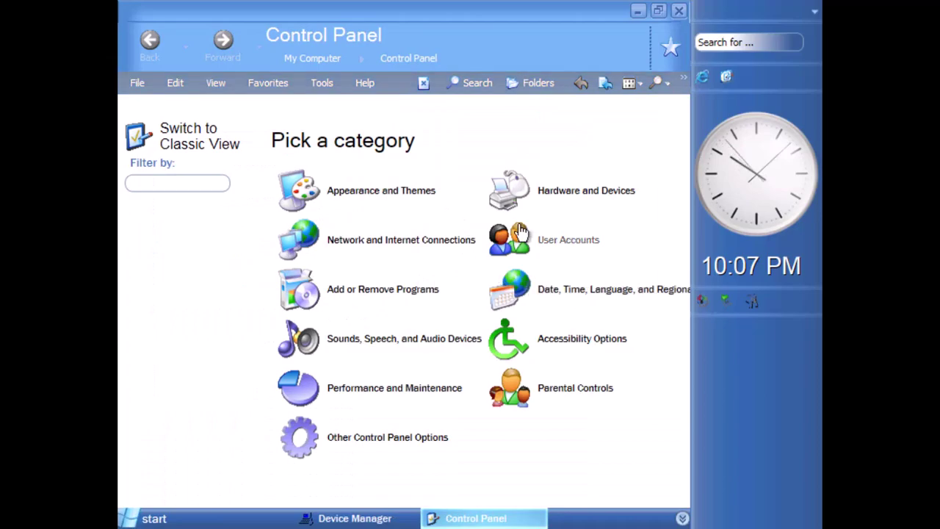
Enable 'Place volume icon in the taskbar' in Sounds and Audio Devices
{"action": "left_click", "coordinate": [345, 345]}
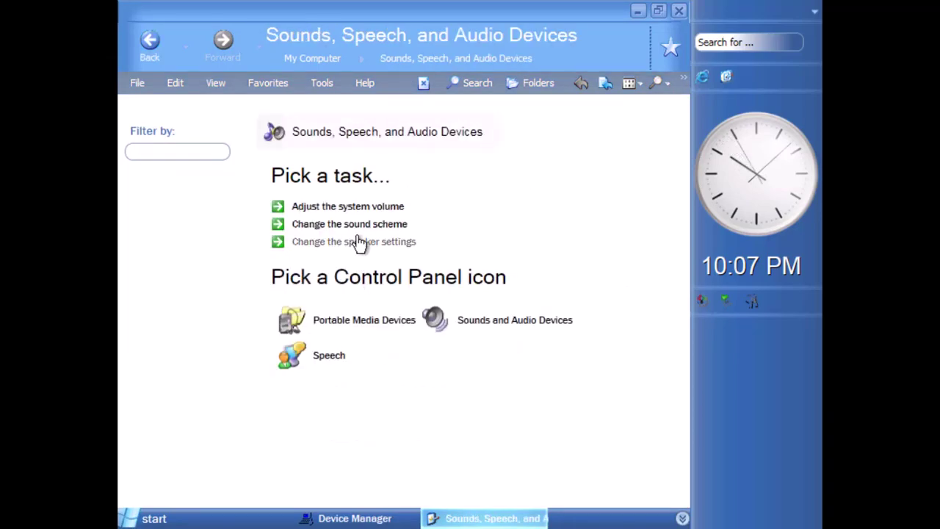
{"action": "left_click", "coordinate": [298, 211]}
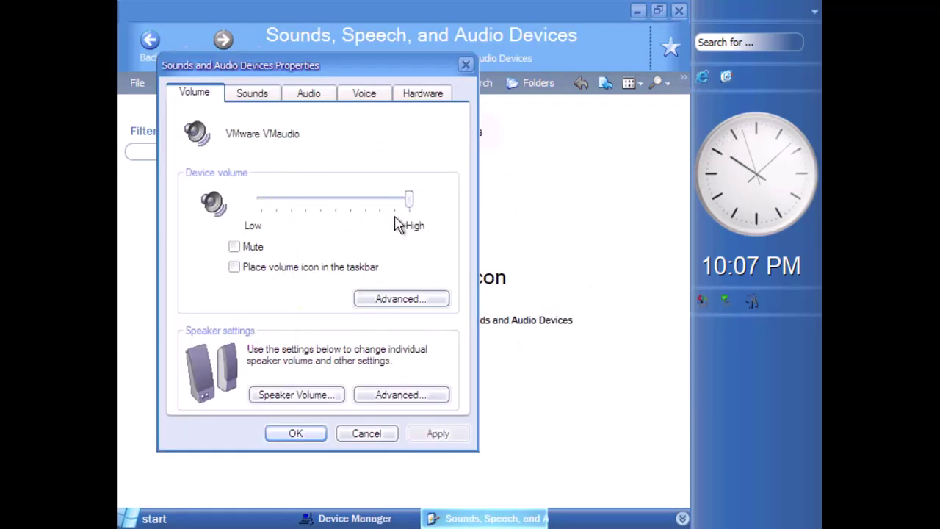
{"action": "left_click", "coordinate": [269, 269]}
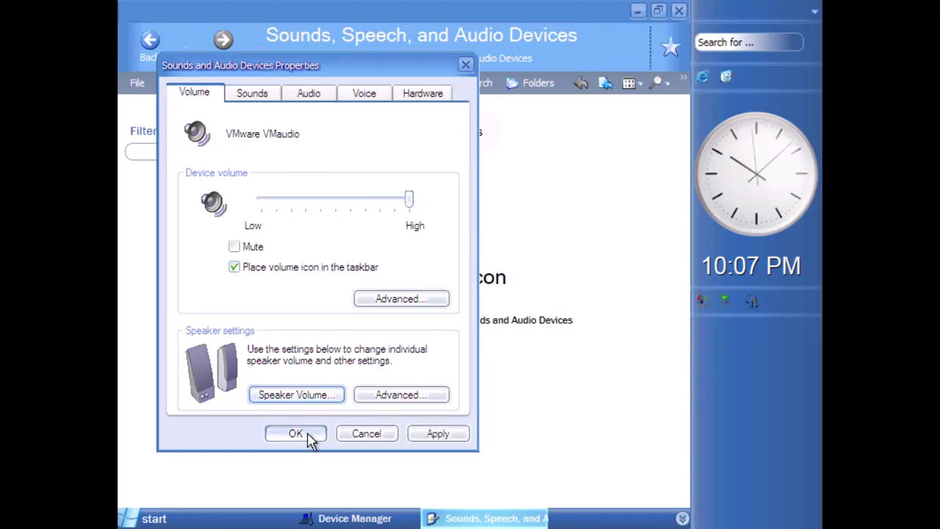
{"action": "left_click", "coordinate": [298, 434]}
{"action": "left_click", "coordinate": [679, 11]}
Run Update Driver on the BusLogic SCSI adapter and the Base System Device
{"action": "right_click", "coordinate": [252, 295]}
{"action": "left_click", "coordinate": [282, 301]}
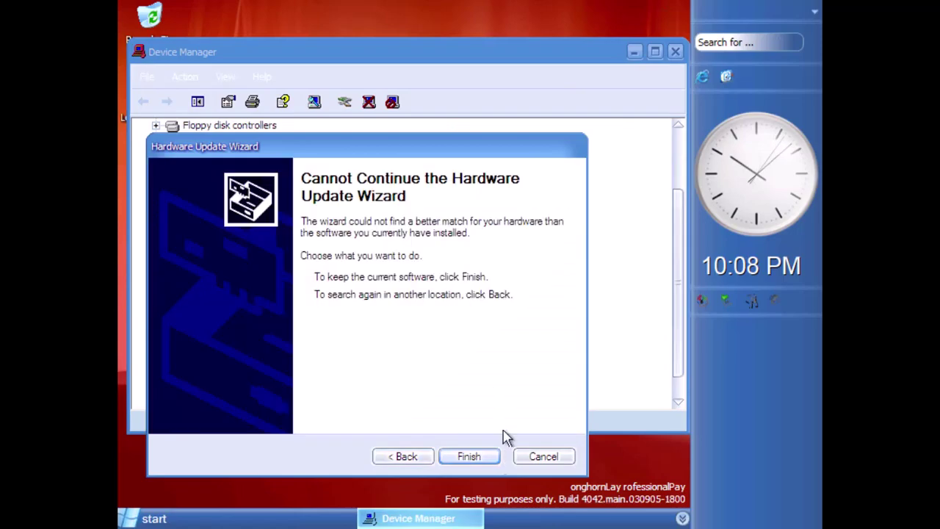
{"action": "left_click", "coordinate": [470, 456]}
{"action": "right_click", "coordinate": [253, 323]}
{"action": "left_click", "coordinate": [266, 328]}
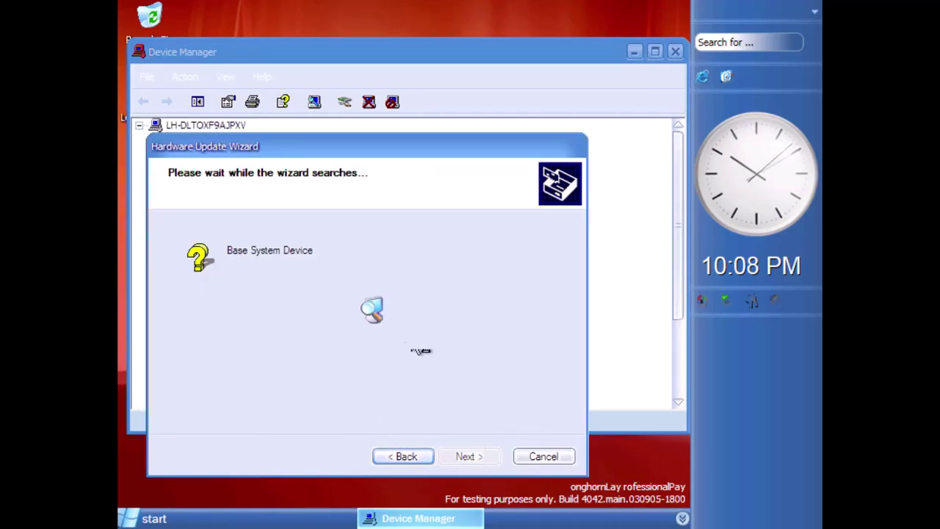
{"action": "left_click", "coordinate": [469, 456]}
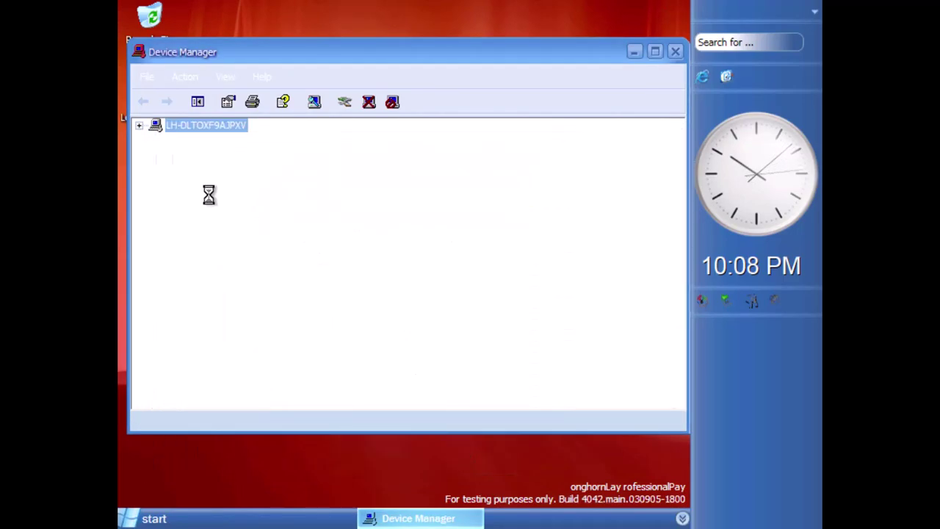
Take a VM snapshot, install VMware SVGA II over the Standard VGA adapter, and restart
{"action": "left_click", "coordinate": [233, 183]}
{"action": "right_click", "coordinate": [266, 195]}
{"action": "left_click", "coordinate": [280, 202]}
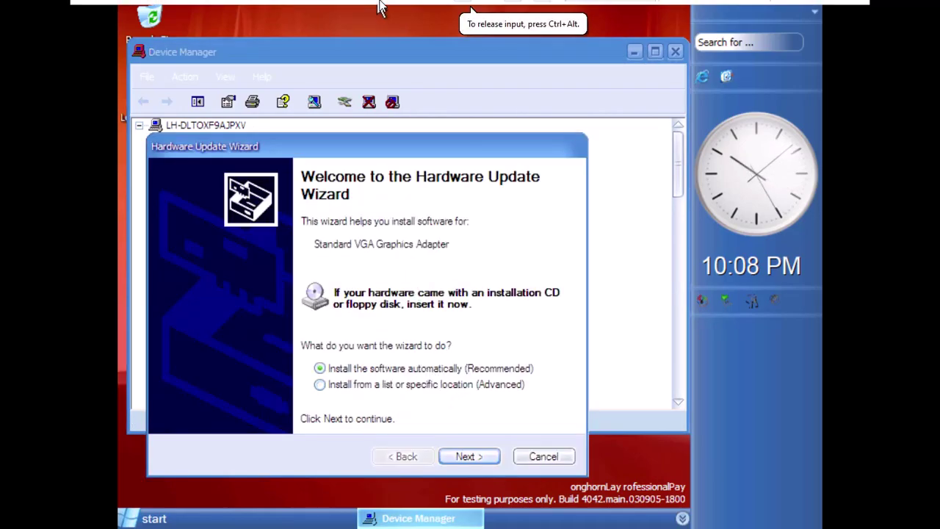
{"action": "left_click", "coordinate": [349, 9]}
{"action": "left_click", "coordinate": [500, 326]}
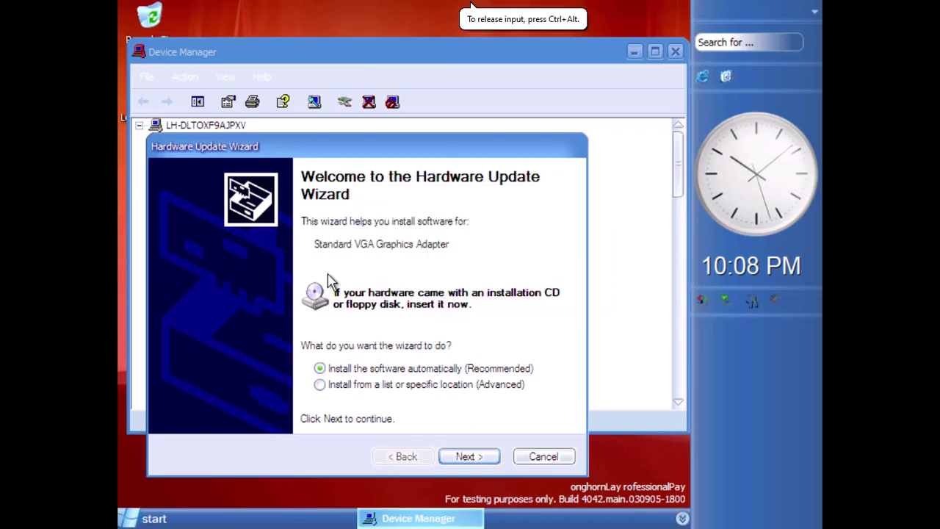
{"action": "left_click", "coordinate": [466, 456]}
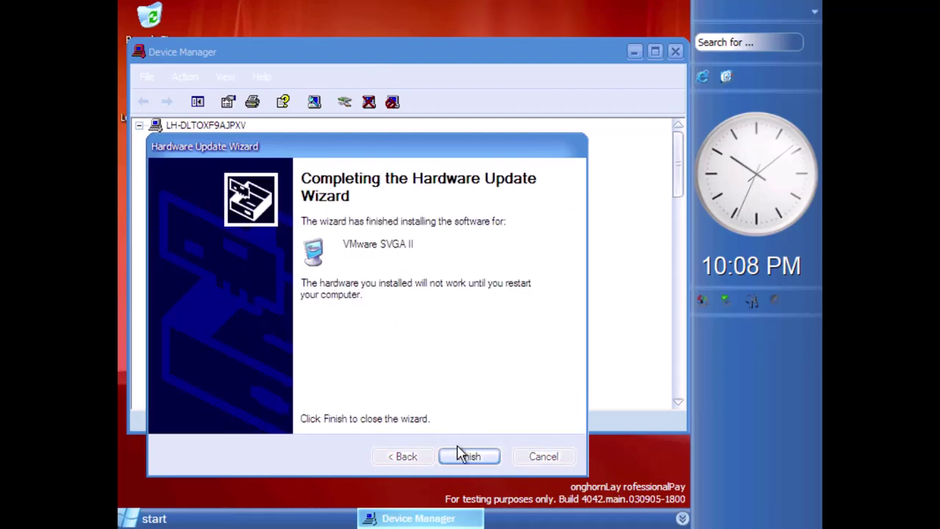
{"action": "left_click", "coordinate": [469, 456]}
{"action": "left_click", "coordinate": [363, 323]}
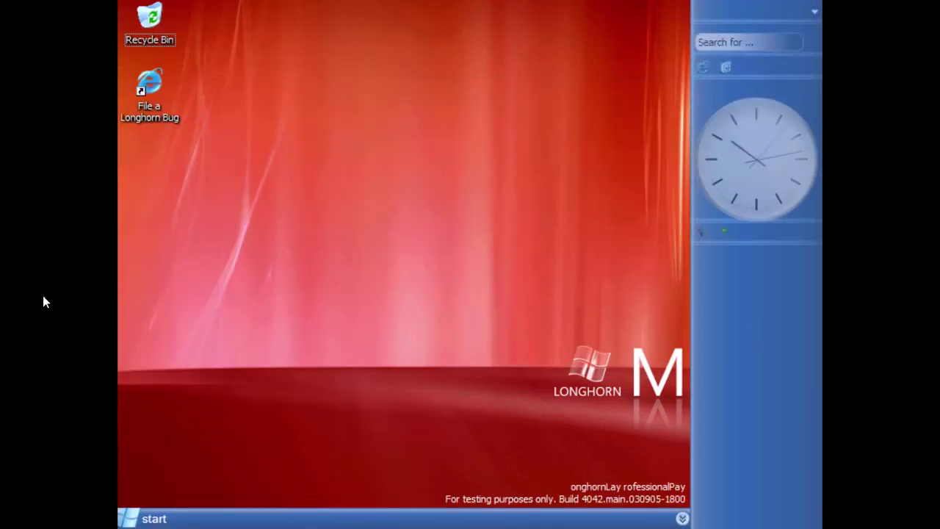
Raise the screen resolution to 1366 by 768 at 32-bit colour in Display Properties
{"action": "right_click", "coordinate": [273, 175]}
{"action": "left_click", "coordinate": [309, 289]}
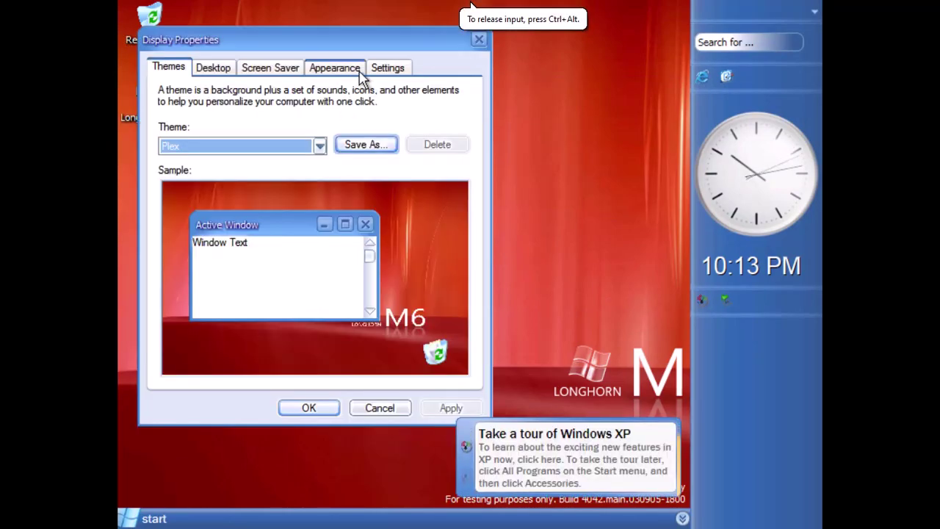
{"action": "left_click", "coordinate": [387, 67]}
{"action": "left_click_drag", "start_coordinate": [208, 286], "coordinate": [222, 286]}
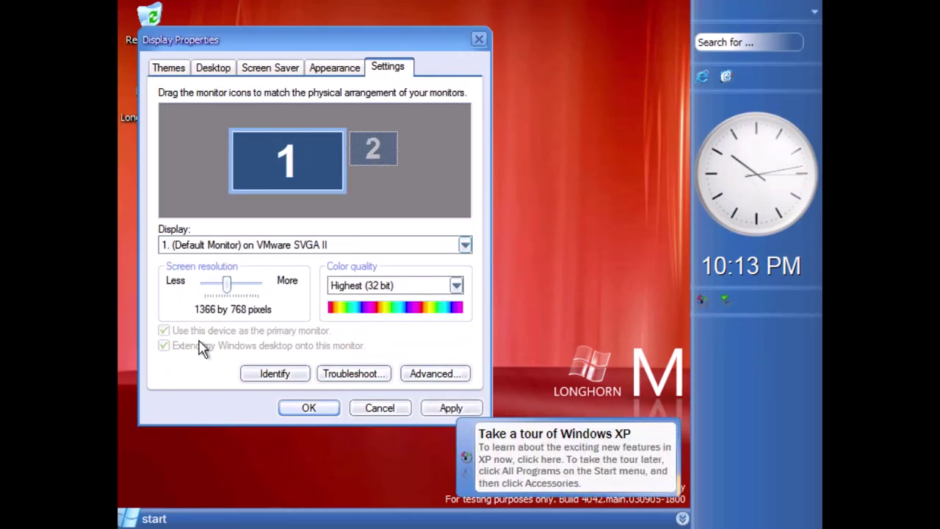
{"action": "left_click", "coordinate": [309, 408]}
Keep the new display settings and dismiss the Windows XP tour notice
{"action": "left_click", "coordinate": [193, 145]}
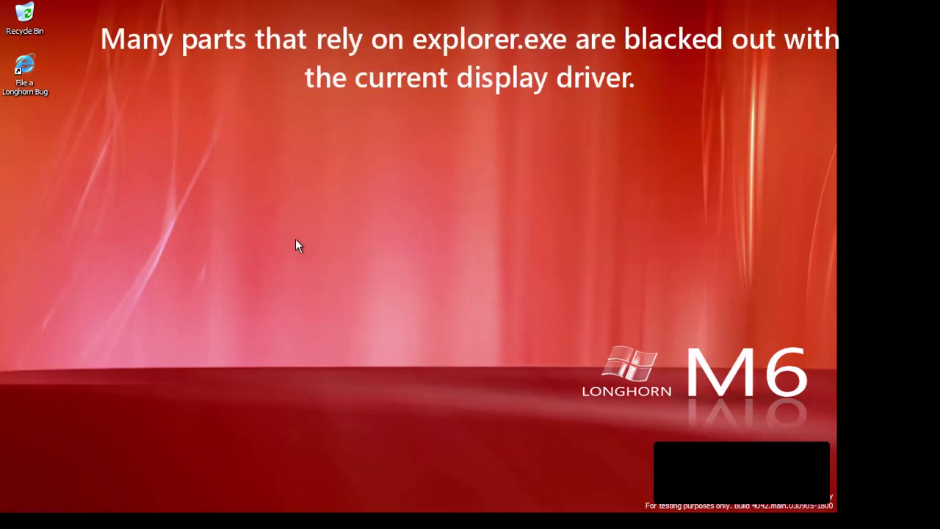
{"action": "key", "text": "super"}
{"action": "key", "text": "super"}
{"action": "left_click", "coordinate": [757, 476]}
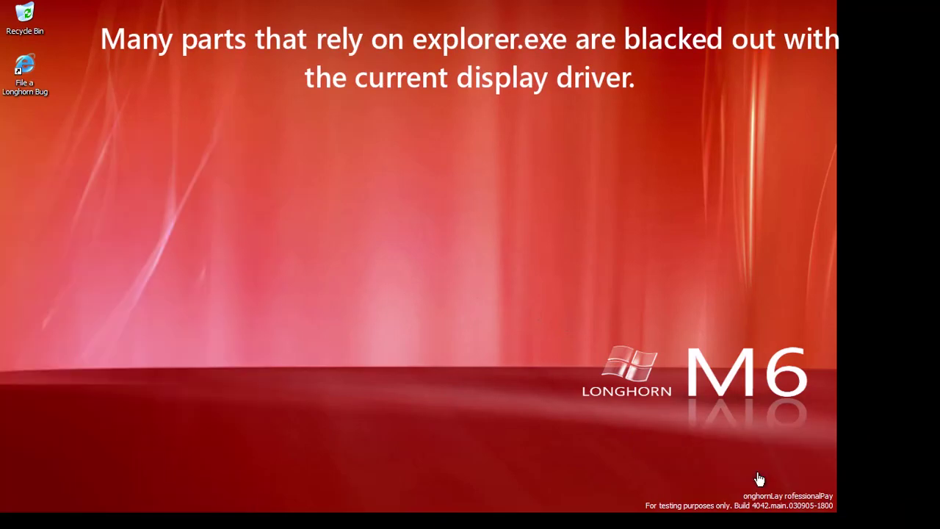
{"action": "left_click", "coordinate": [334, 294]}
End explorer.exe in Task Manager and relaunch 'explorer' as a new task
{"action": "key", "text": "ctrl+shift+Escape"}
{"action": "left_click", "coordinate": [174, 318]}
{"action": "left_click", "coordinate": [195, 159]}
{"action": "right_click", "coordinate": [197, 160]}
{"action": "left_click", "coordinate": [364, 323]}
{"action": "left_click", "coordinate": [392, 313]}
{"action": "left_click", "coordinate": [164, 78]}
{"action": "left_click", "coordinate": [188, 91]}
{"action": "type", "text": "explorer"}
{"action": "key", "text": "Return"}
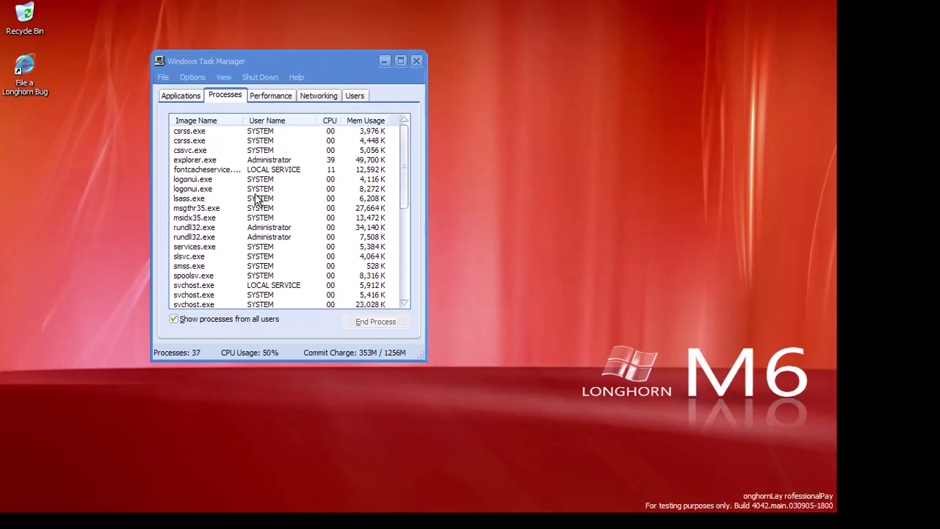
{"action": "left_click", "coordinate": [254, 199]}
Apply the Windows XP theme in Display Properties
{"action": "left_click", "coordinate": [8, 522]}
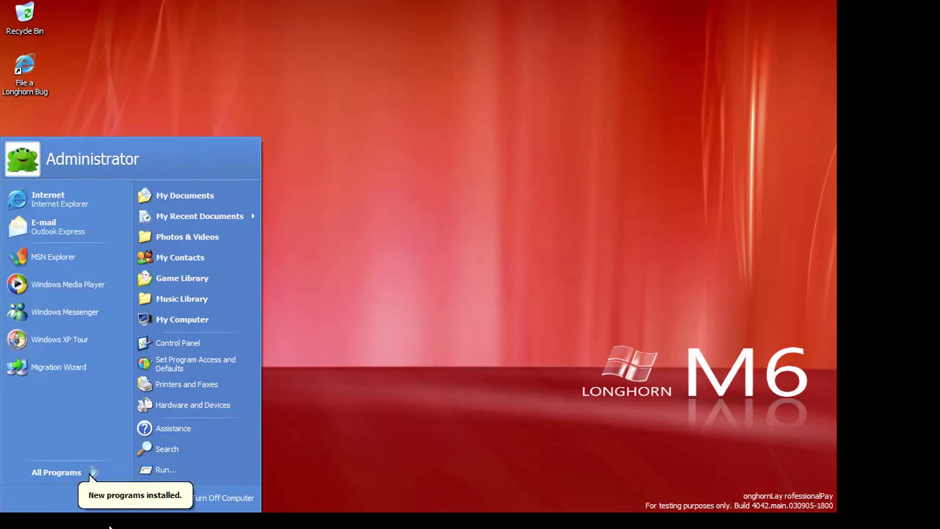
{"action": "right_click", "coordinate": [471, 446]}
{"action": "left_click", "coordinate": [507, 438]}
{"action": "left_click", "coordinate": [183, 213]}
{"action": "left_click", "coordinate": [147, 226]}
{"action": "left_click", "coordinate": [343, 418]}
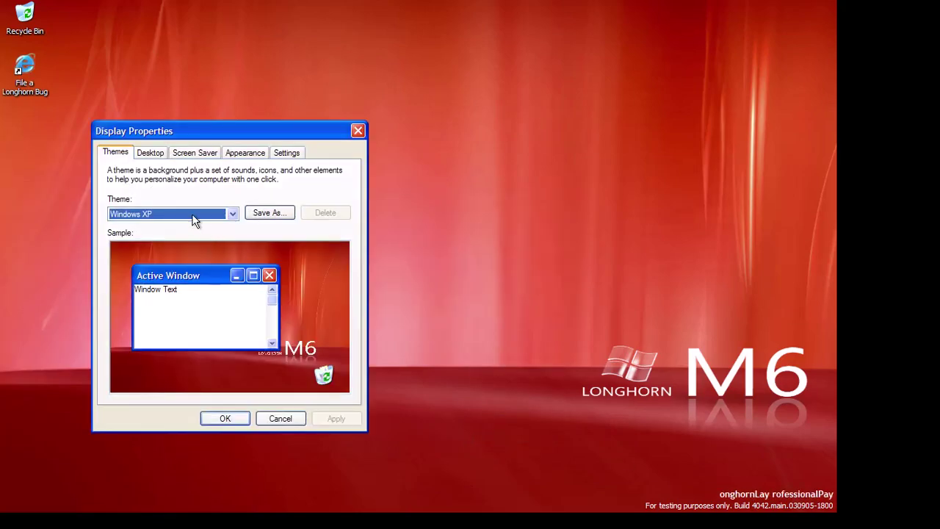
{"action": "left_click", "coordinate": [340, 419]}
{"action": "left_click", "coordinate": [227, 418]}
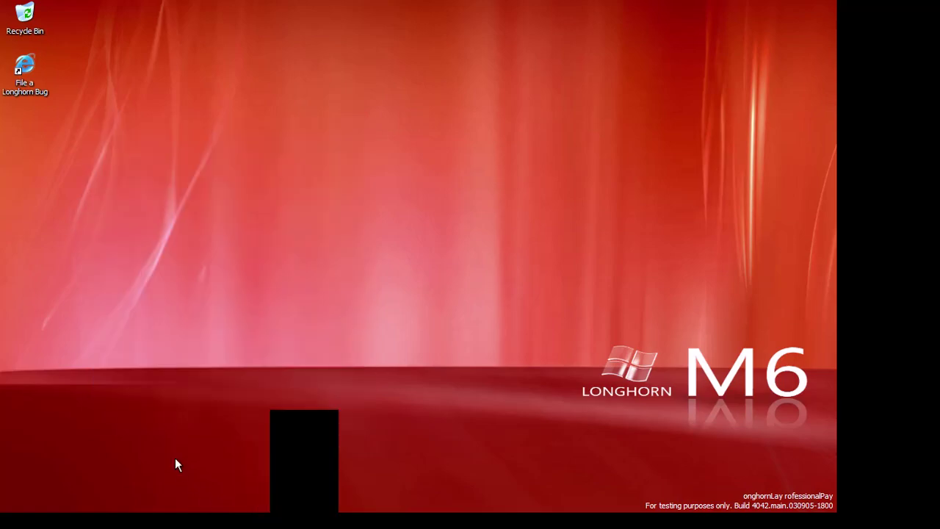
Open and close Control Panel and My Computer
{"action": "key", "text": "super"}
{"action": "left_click", "coordinate": [208, 349]}
{"action": "left_click_drag", "start_coordinate": [223, 80], "coordinate": [366, 115]}
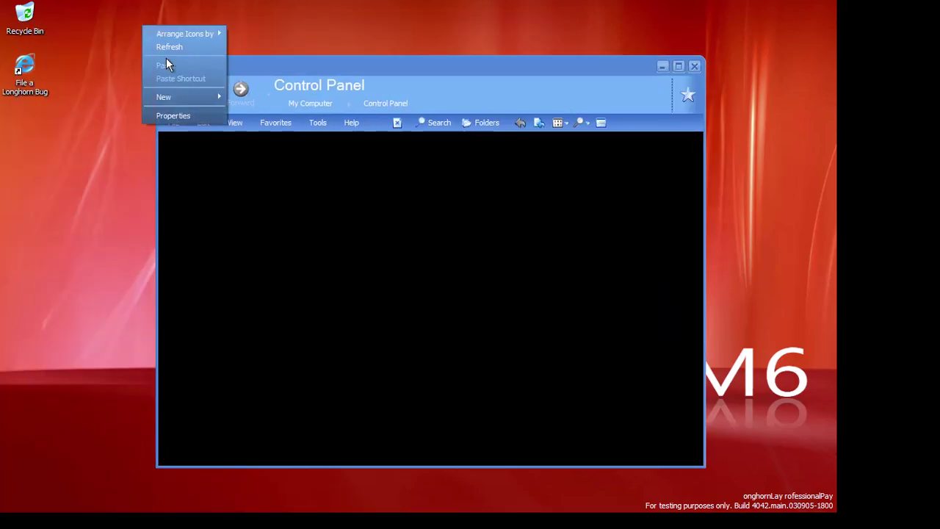
{"action": "left_click", "coordinate": [694, 67]}
{"action": "key", "text": "super+e"}
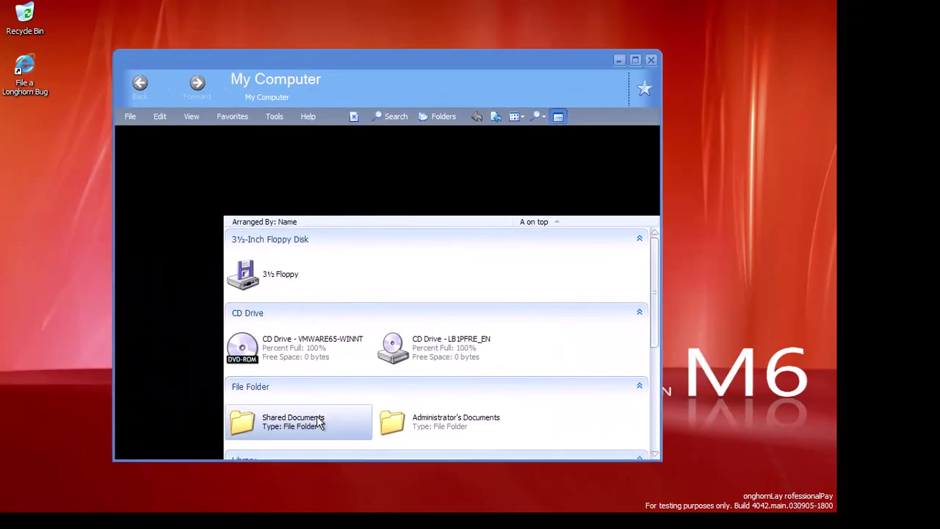
{"action": "left_click", "coordinate": [651, 60]}
Restart explorer.exe once more and set the resolution slider to 1024 by 768
{"action": "key", "text": "ctrl+shift+Escape"}
{"action": "left_click", "coordinate": [190, 159]}
{"action": "right_click", "coordinate": [208, 160]}
{"action": "left_click", "coordinate": [250, 180]}
{"action": "left_click", "coordinate": [399, 325]}
{"action": "left_click", "coordinate": [163, 76]}
{"action": "left_click", "coordinate": [184, 89]}
{"action": "left_click", "coordinate": [242, 190]}
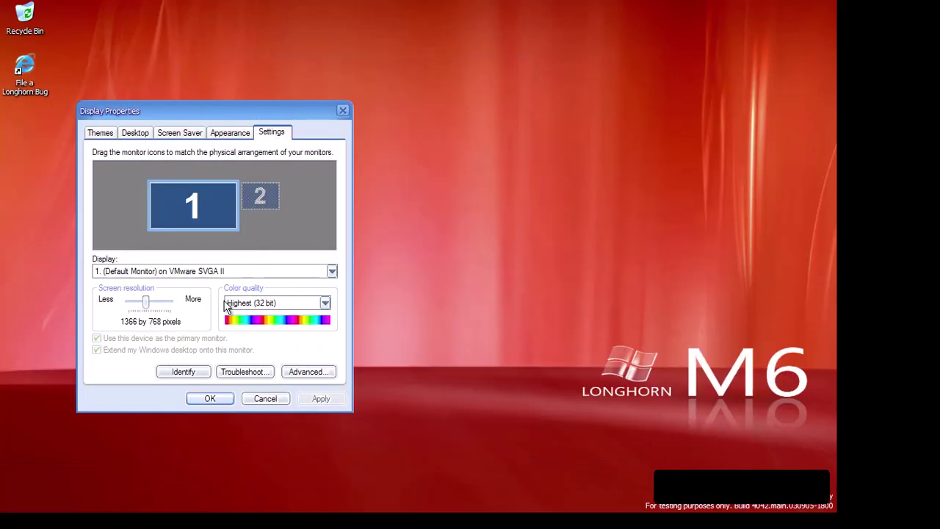
{"action": "left_click_drag", "start_coordinate": [142, 303], "coordinate": [130, 303]}
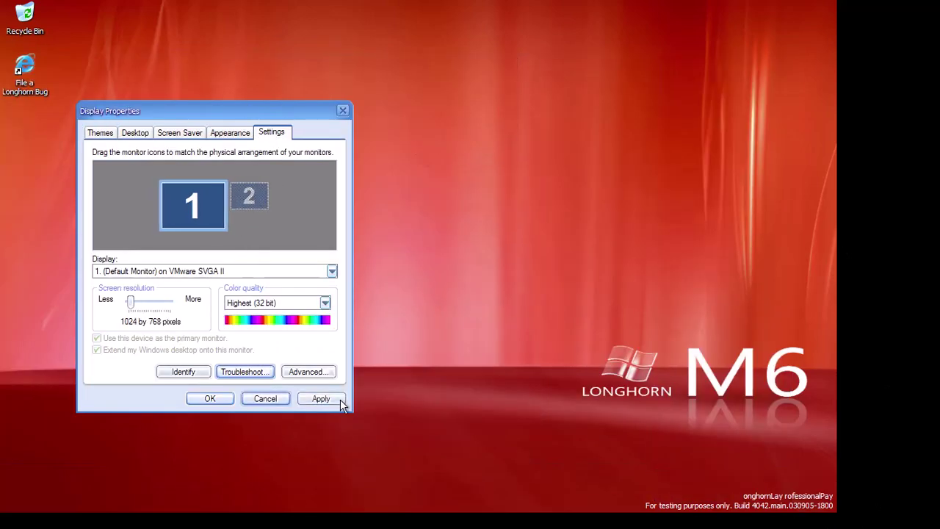
Apply and keep the new resolution, then log off and back on as Administrator
{"action": "left_click", "coordinate": [342, 399]}
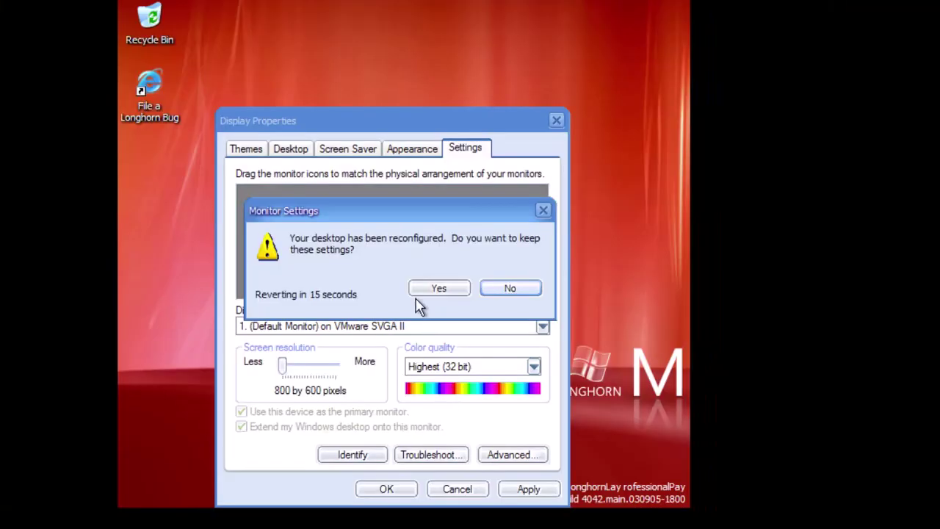
{"action": "left_click", "coordinate": [439, 287]}
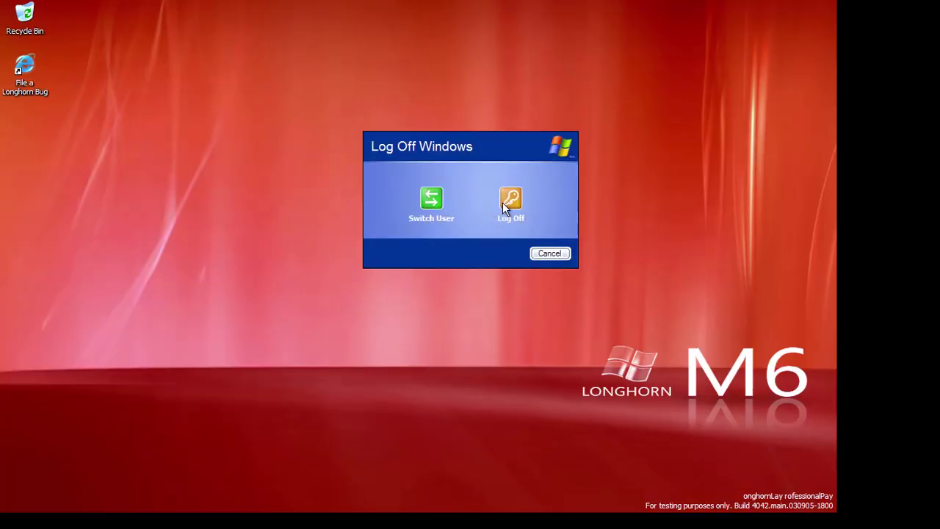
{"action": "left_click", "coordinate": [504, 201]}
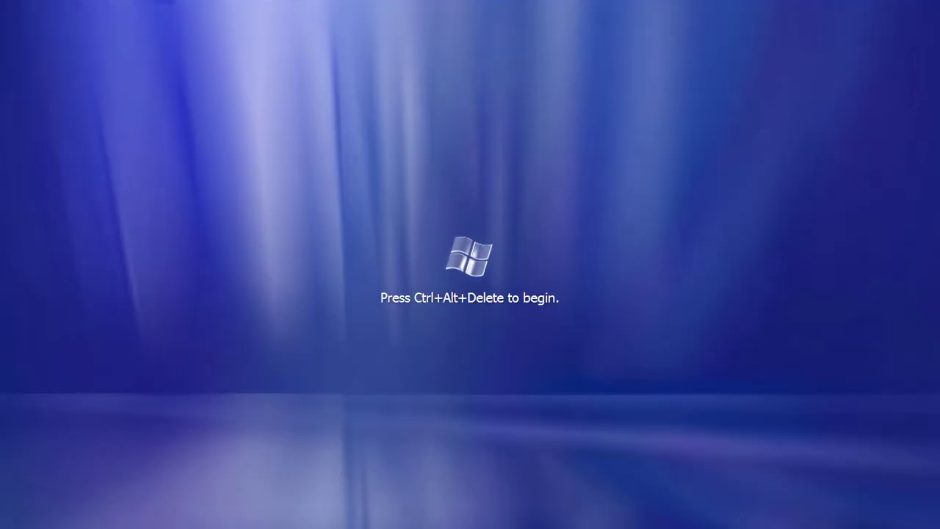
{"action": "key", "text": "ctrl+alt+Delete"}
{"action": "left_click", "coordinate": [436, 237]}
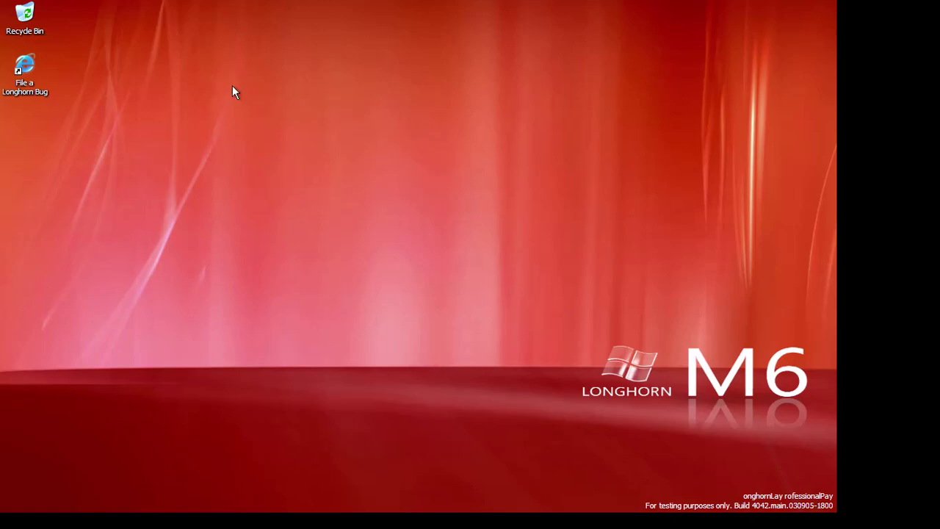
Review the first CD/DVD drive's image in the virtual machine settings
{"action": "mouse_move", "coordinate": [224, 7]}
{"action": "left_click", "coordinate": [195, 9]}
{"action": "left_click", "coordinate": [238, 183]}
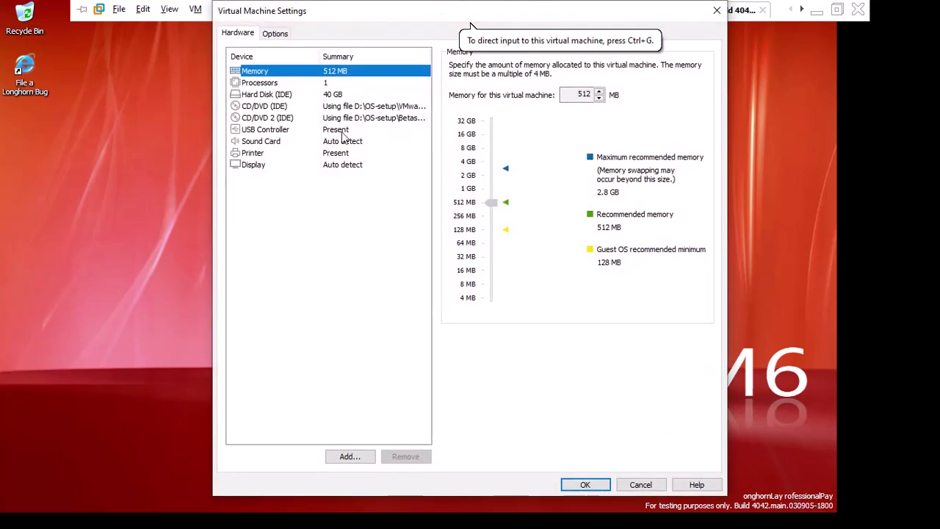
{"action": "left_click", "coordinate": [334, 106]}
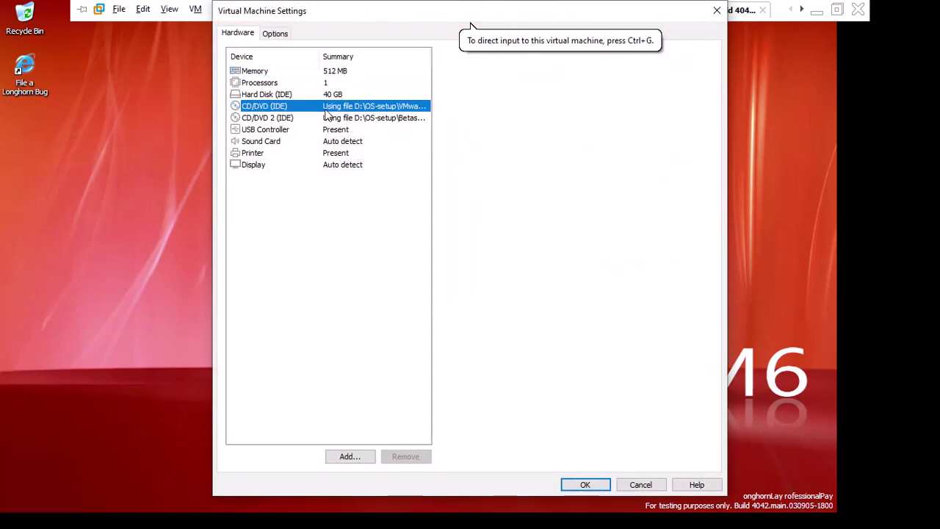
{"action": "left_click", "coordinate": [585, 486]}
Update the VMware SVGA II display adapter driver in Device Manager and restart the guest
{"action": "key", "text": "super+r"}
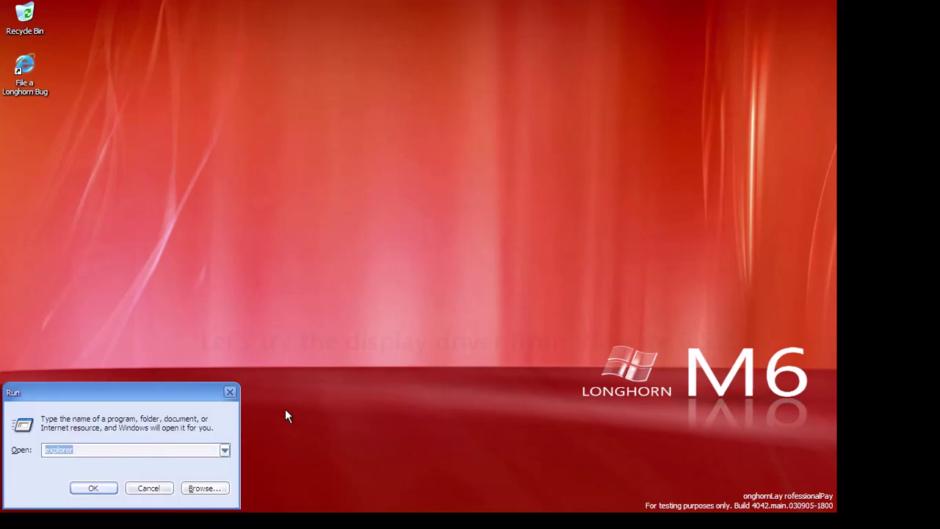
{"action": "type", "text": "devmgmt.msc"}
{"action": "key", "text": "Return"}
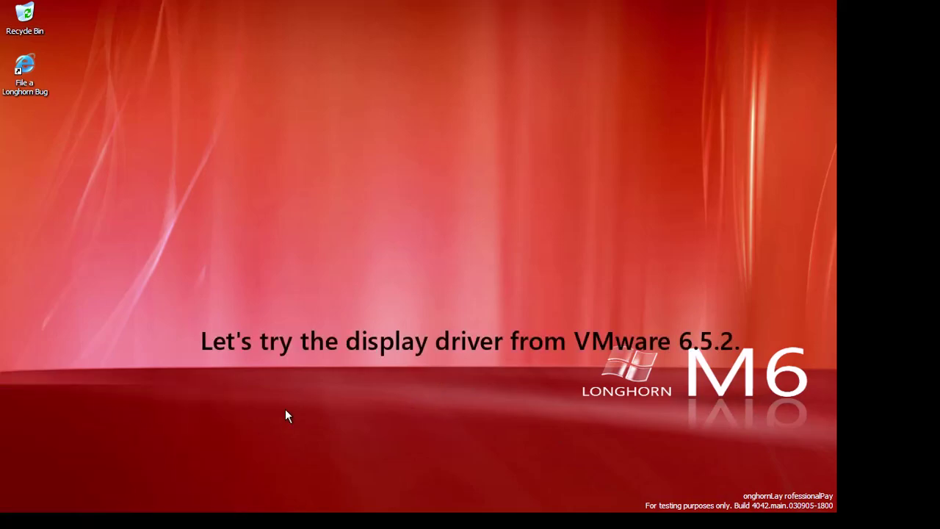
{"action": "double_click", "coordinate": [120, 142]}
{"action": "right_click", "coordinate": [138, 151]}
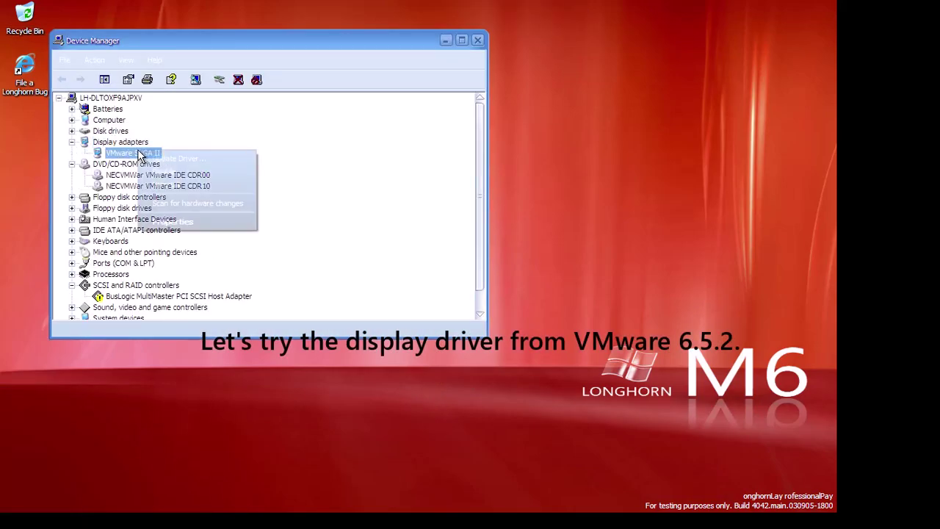
{"action": "left_click", "coordinate": [163, 157]}
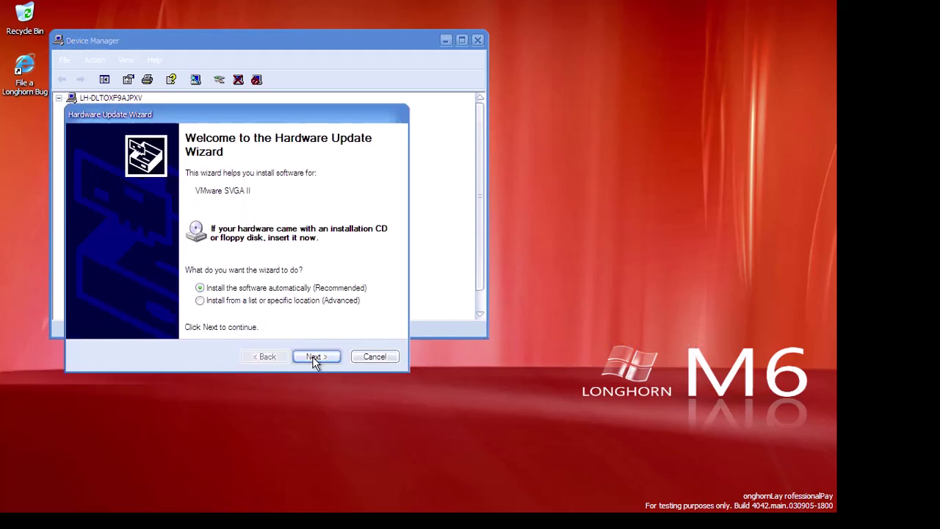
{"action": "left_click", "coordinate": [312, 356]}
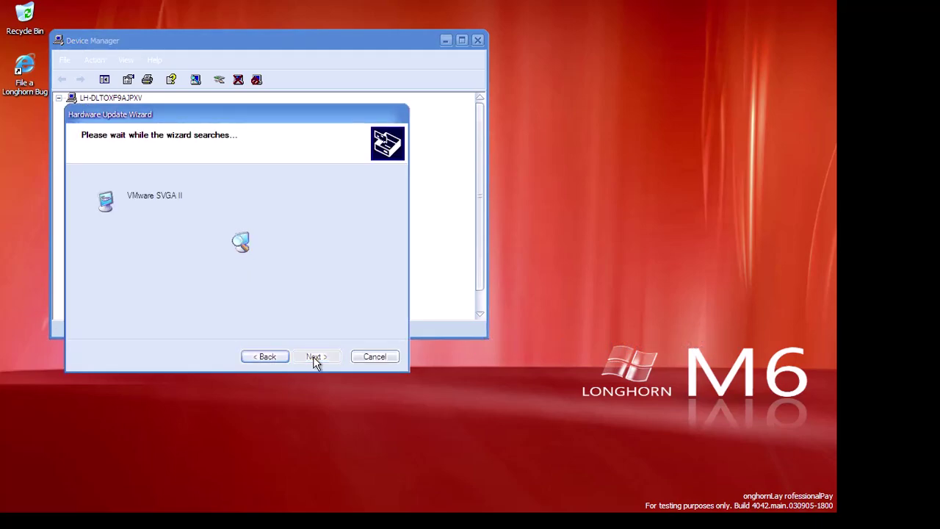
{"action": "left_click", "coordinate": [313, 356]}
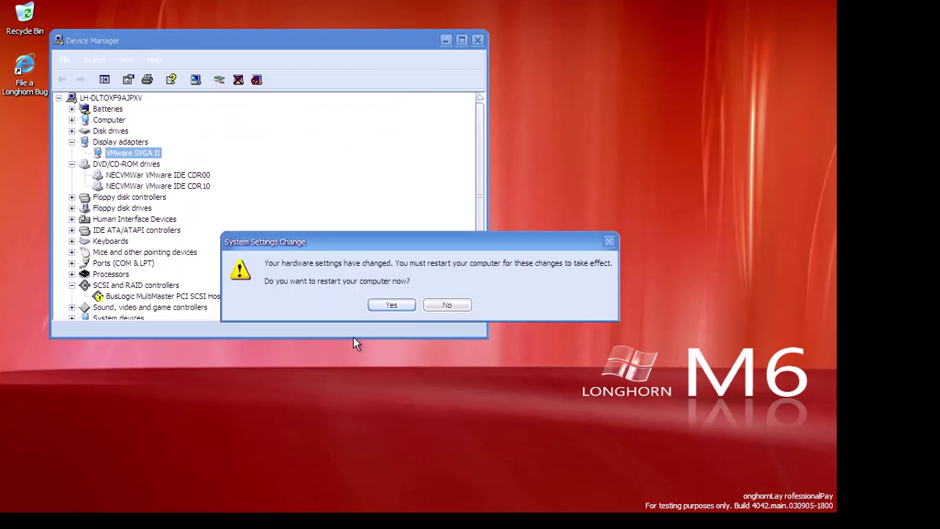
{"action": "left_click", "coordinate": [386, 303]}
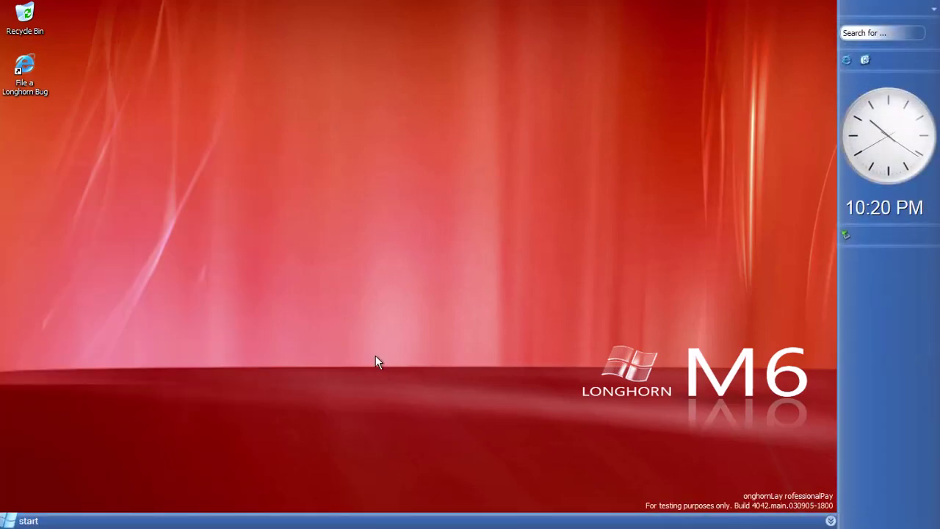
{"action": "key", "text": "super"}
{"action": "right_click", "coordinate": [243, 324]}
{"action": "left_click", "coordinate": [300, 457]}
{"action": "key", "text": "super+r"}
{"action": "type", "text": "winver"}
{"action": "key", "text": "Return"}
{"action": "left_click_drag", "start_coordinate": [105, 32], "coordinate": [508, 52]}
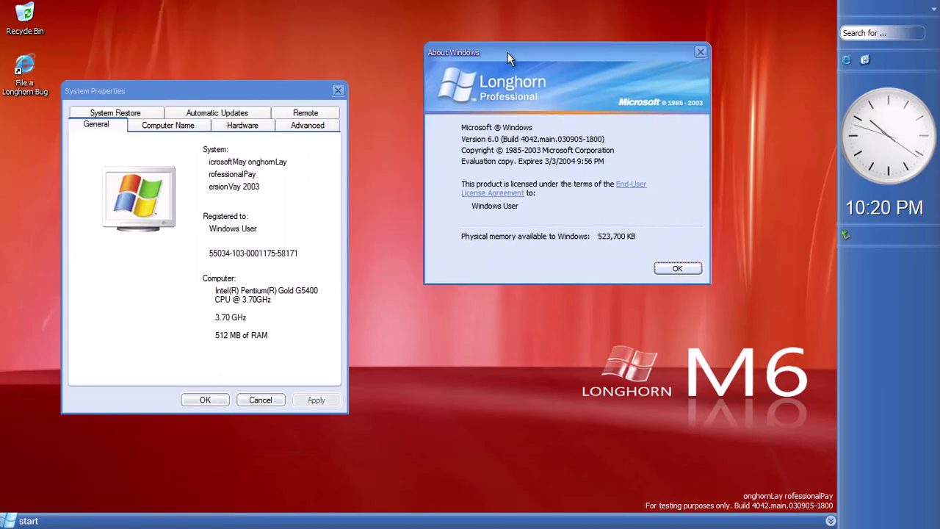
{"action": "left_click", "coordinate": [677, 268]}
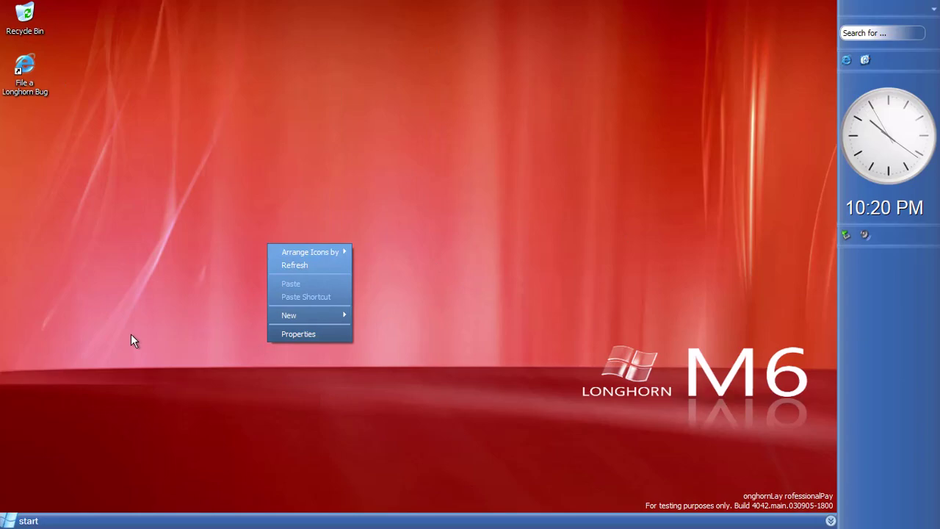
{"action": "key", "text": "super"}
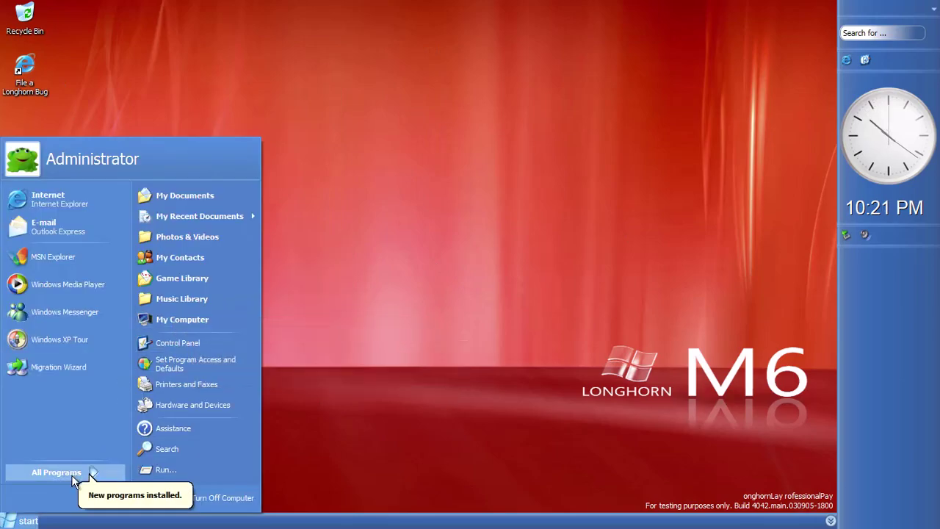
{"action": "right_click", "coordinate": [853, 320]}
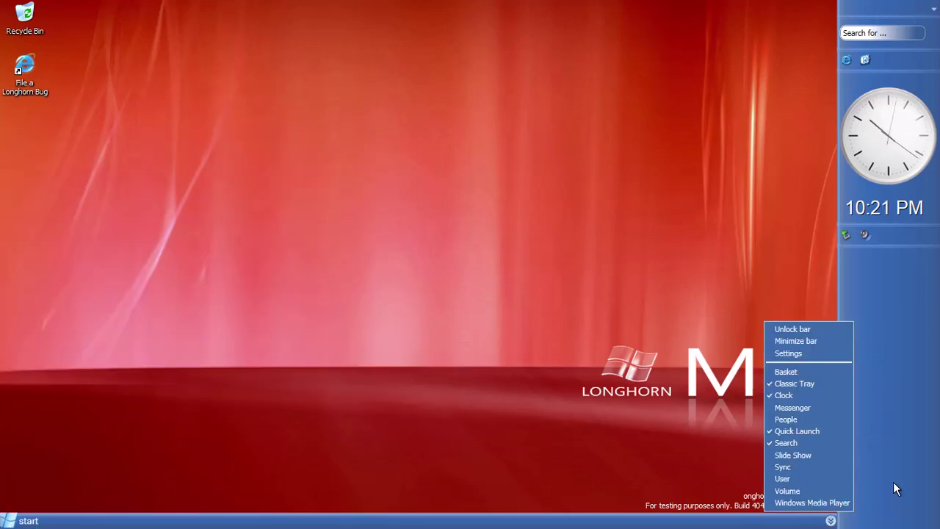
{"action": "right_click", "coordinate": [884, 517]}
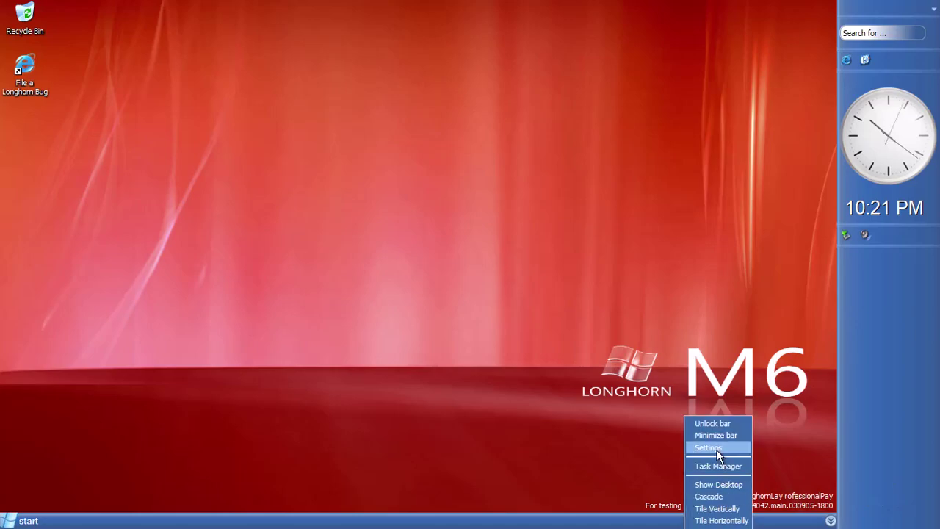
{"action": "left_click", "coordinate": [718, 448]}
{"action": "right_click", "coordinate": [643, 521]}
{"action": "left_click", "coordinate": [681, 465]}
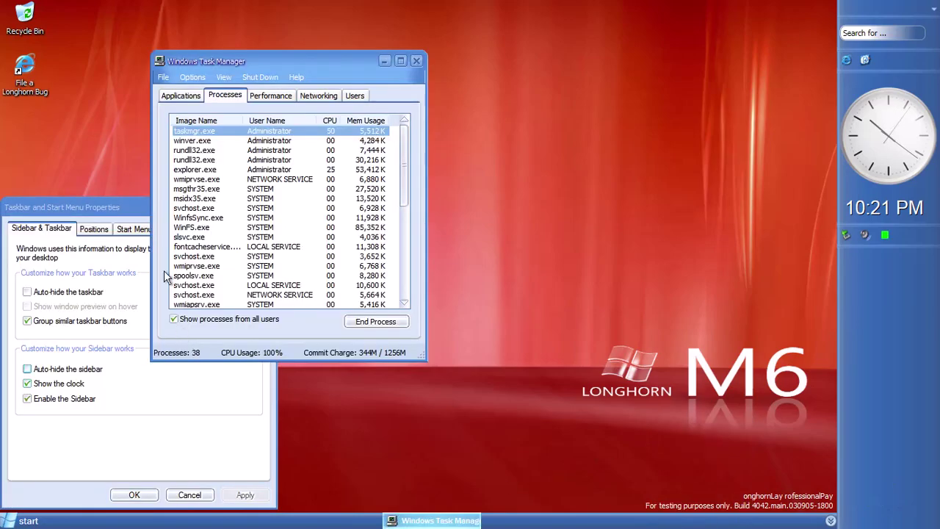
{"action": "left_click", "coordinate": [89, 208]}
{"action": "left_click", "coordinate": [131, 229]}
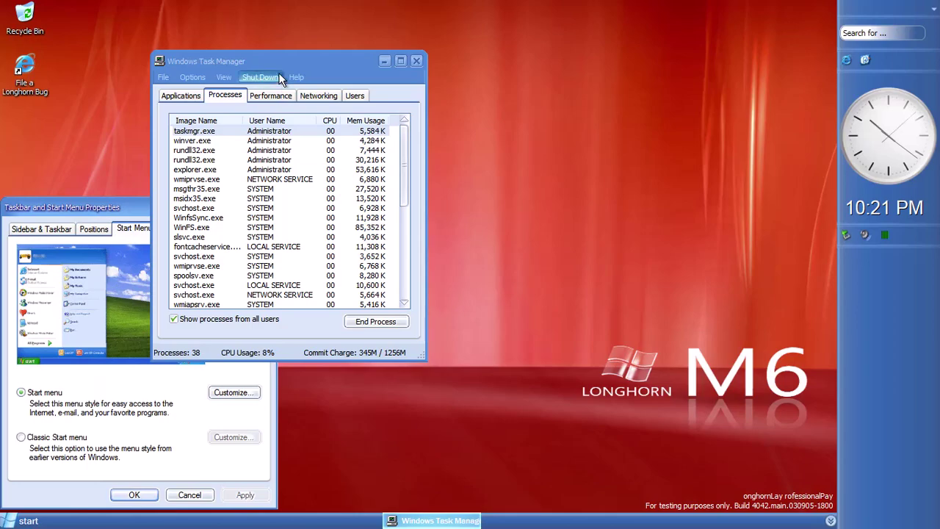
{"action": "left_click_drag", "start_coordinate": [280, 61], "coordinate": [468, 84]}
{"action": "left_click", "coordinate": [52, 233]}
{"action": "left_click_drag", "start_coordinate": [134, 210], "coordinate": [180, 205]}
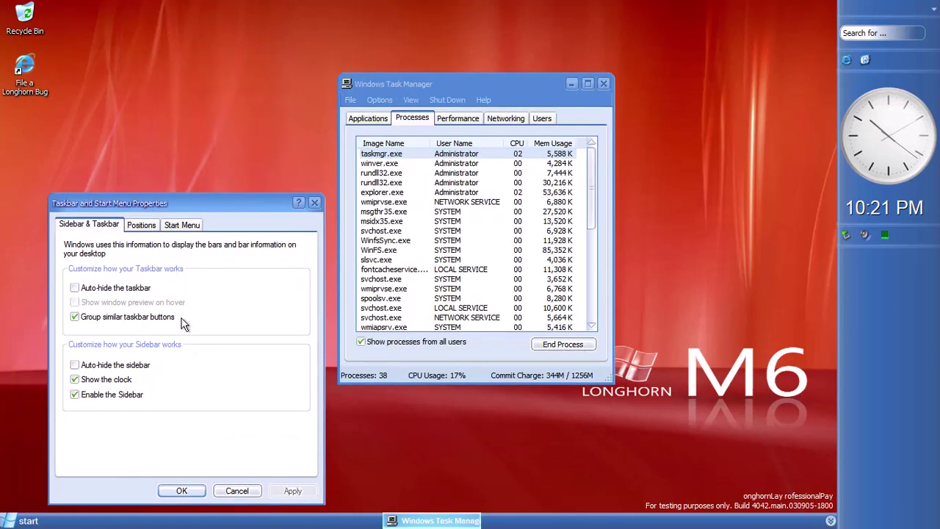
{"action": "left_click", "coordinate": [239, 490]}
{"action": "left_click", "coordinate": [603, 83]}
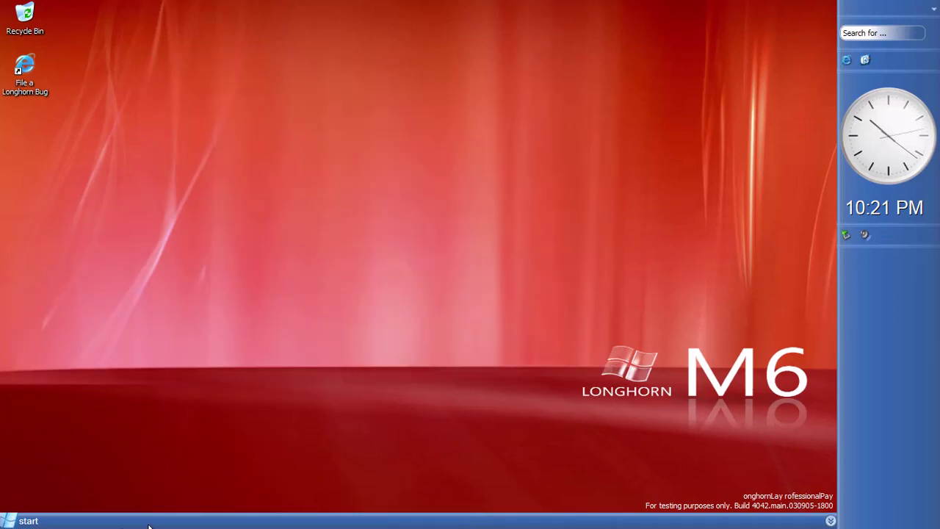
{"action": "left_click", "coordinate": [22, 521]}
Open the Photos & Videos folder via My Computer and My Documents
{"action": "left_click", "coordinate": [182, 319]}
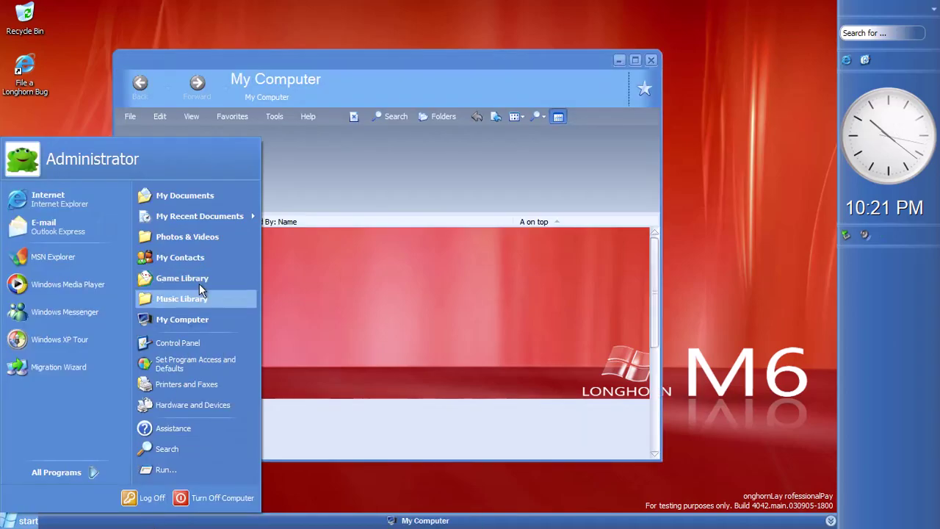
{"action": "left_click", "coordinate": [184, 195]}
{"action": "left_click", "coordinate": [180, 243]}
Open My Contacts from the Start menu, maximize it, then close it
{"action": "key", "text": "super"}
{"action": "left_click", "coordinate": [185, 257]}
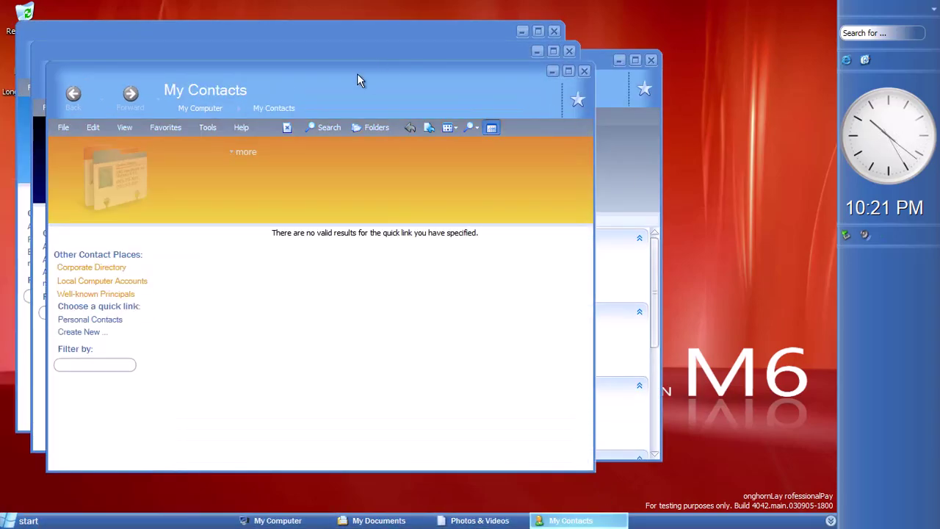
{"action": "double_click", "coordinate": [376, 81]}
{"action": "left_click", "coordinate": [832, 11]}
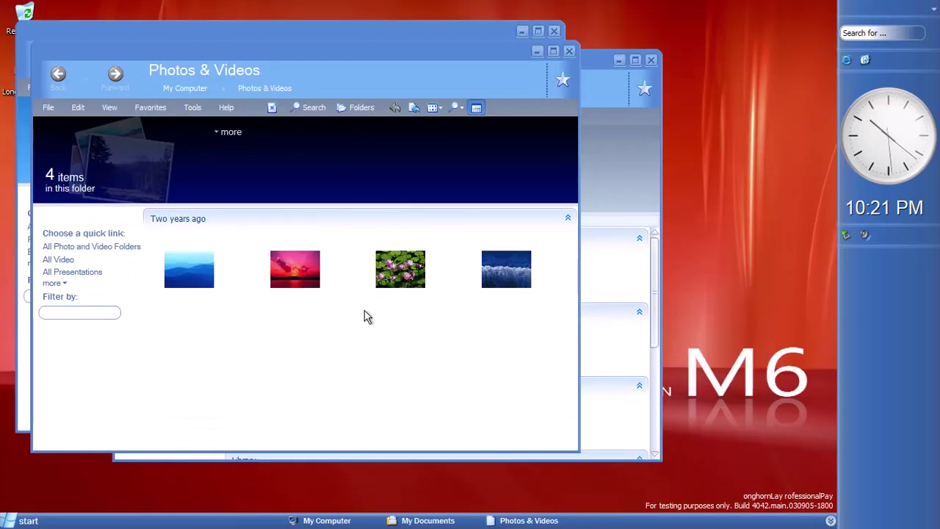
View the Blue hills and Sunset pictures, stepping through the folder back to Blue hills
{"action": "double_click", "coordinate": [185, 282]}
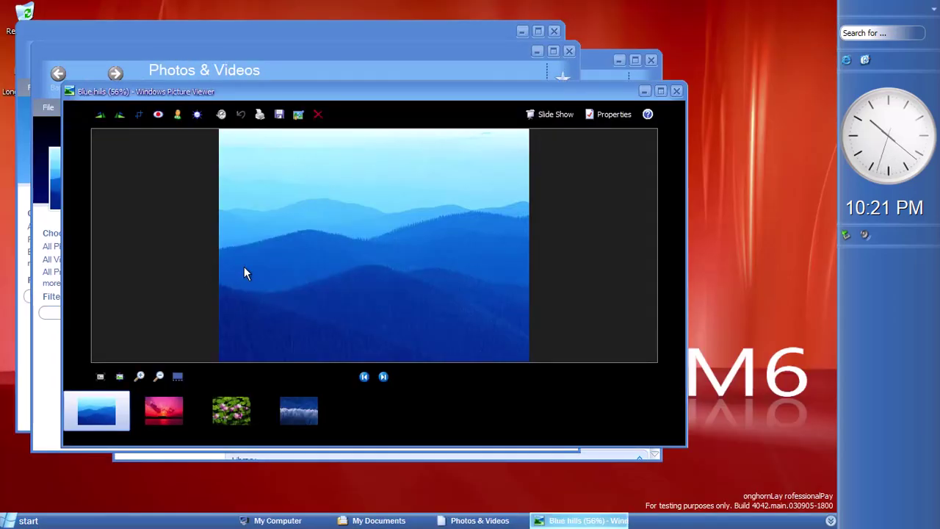
{"action": "left_click", "coordinate": [677, 91]}
{"action": "double_click", "coordinate": [302, 278]}
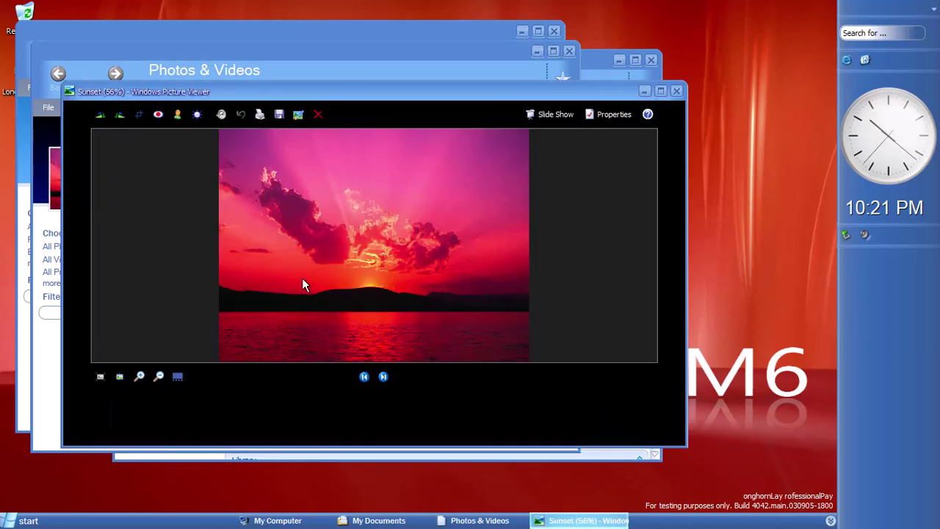
{"action": "left_click", "coordinate": [182, 418]}
{"action": "left_click", "coordinate": [243, 415]}
{"action": "left_click", "coordinate": [382, 376]}
{"action": "left_click", "coordinate": [383, 376]}
{"action": "left_click", "coordinate": [383, 376]}
{"action": "left_click", "coordinate": [383, 377]}
{"action": "left_click", "coordinate": [383, 376]}
Show and close the Blue hills details, then bring up the picture viewer's help
{"action": "left_click", "coordinate": [589, 115]}
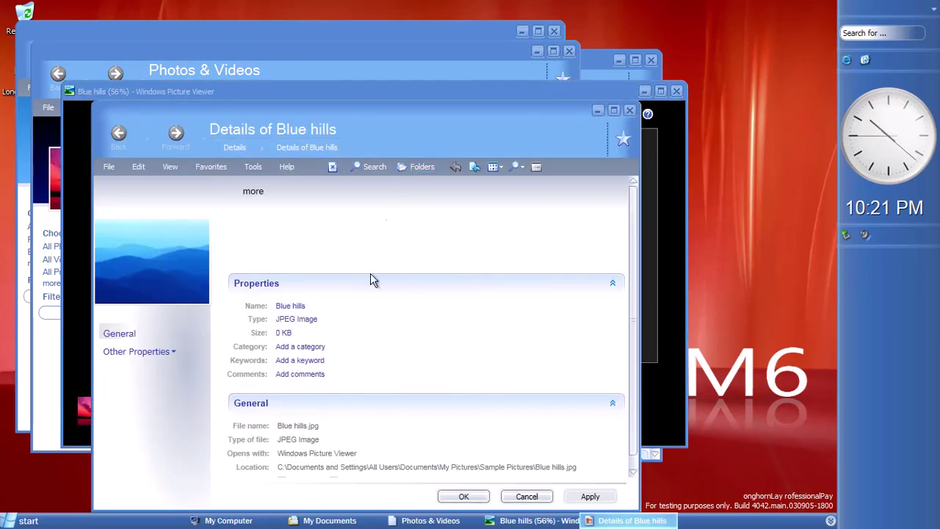
{"action": "left_click", "coordinate": [631, 110]}
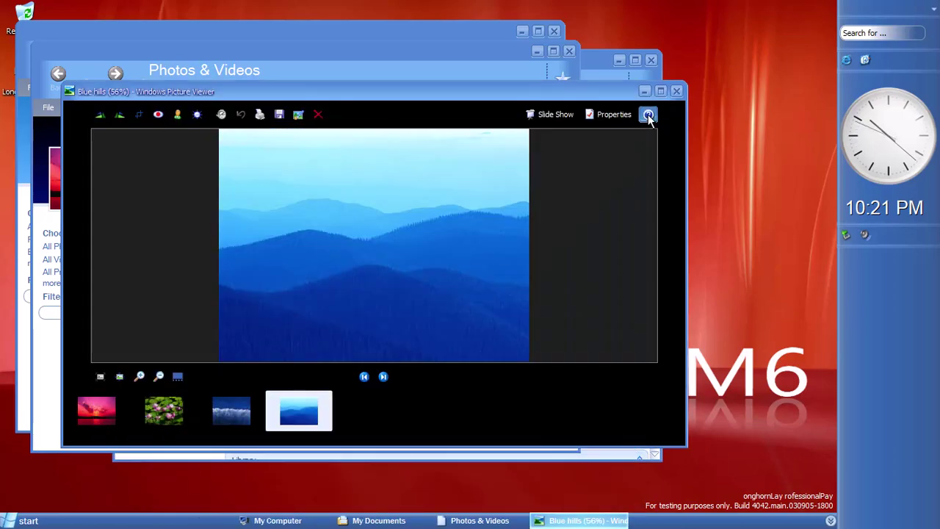
{"action": "left_click", "coordinate": [647, 114]}
{"action": "scroll", "coordinate": [431, 155], "scroll_direction": "down", "scroll_amount": 10}
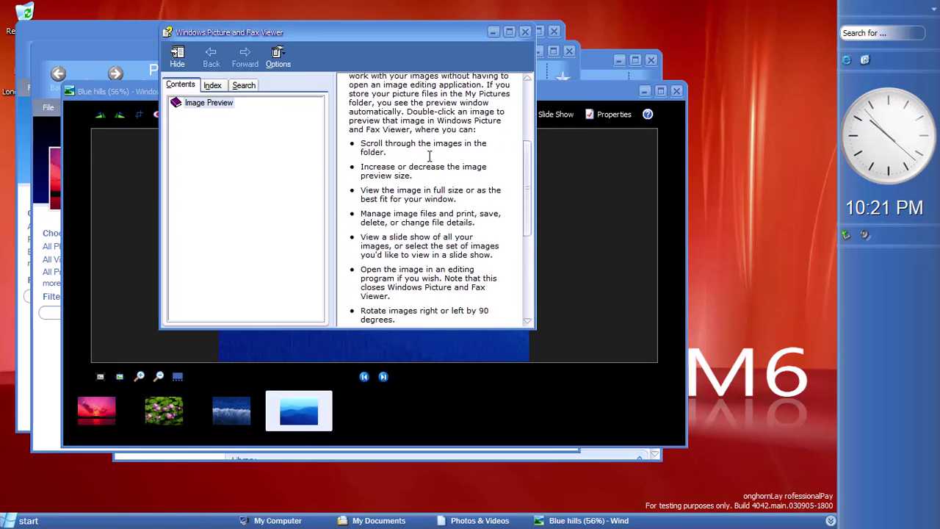
Close help, run a slide show of the pictures, end it, and close Picture Viewer
{"action": "left_click", "coordinate": [525, 32]}
{"action": "left_click", "coordinate": [545, 115]}
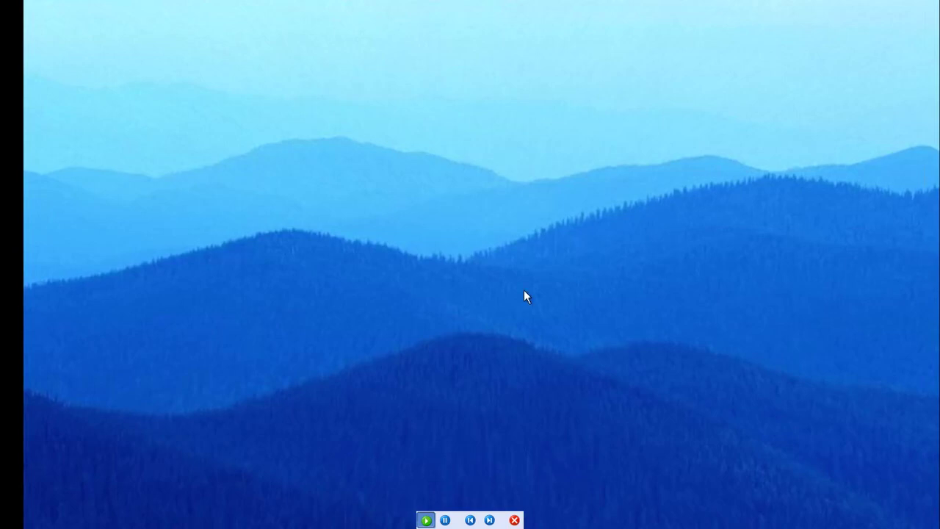
{"action": "left_click", "coordinate": [490, 520]}
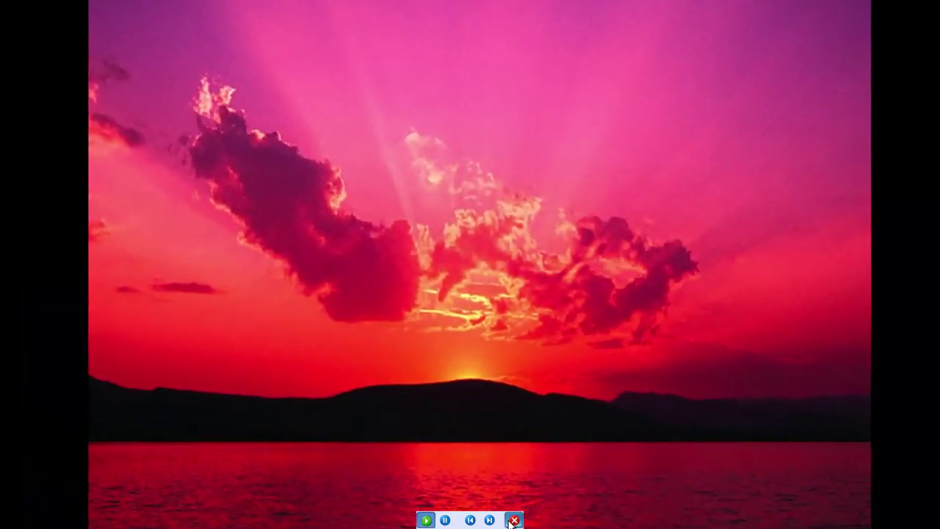
{"action": "left_click", "coordinate": [514, 520]}
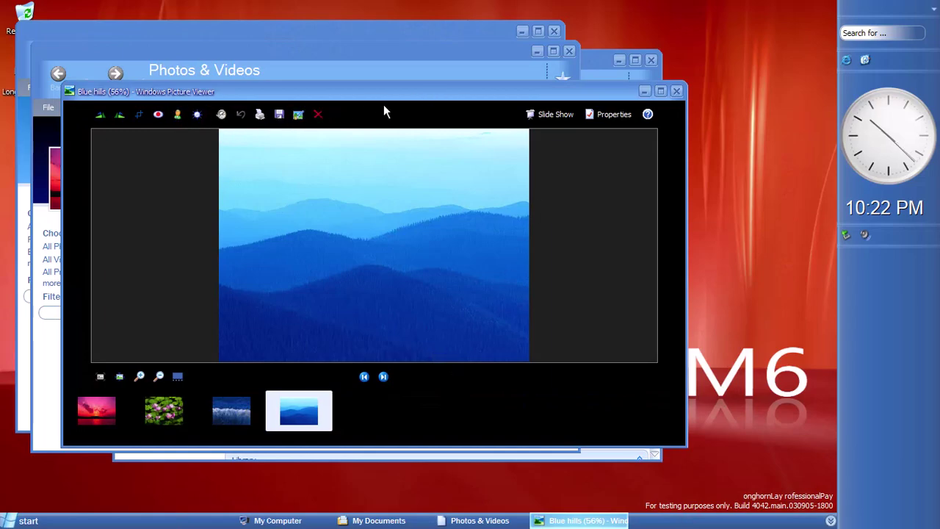
{"action": "left_click", "coordinate": [675, 92]}
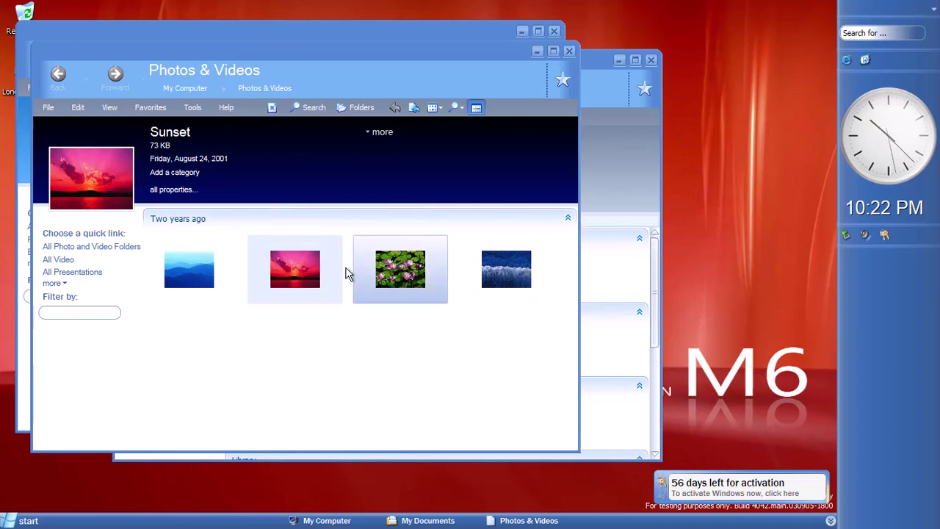
Add the Photos & Videos folder to Favorites and confirm
{"action": "left_click", "coordinate": [52, 284]}
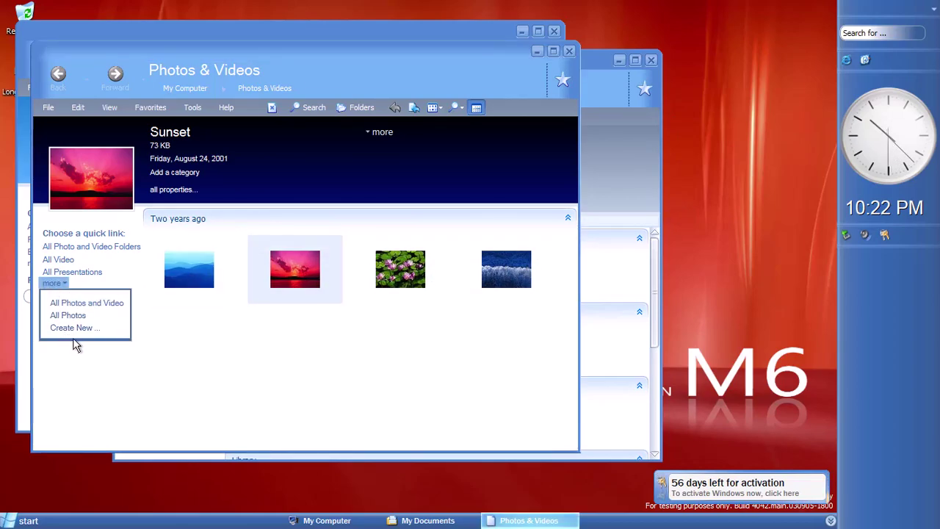
{"action": "left_click", "coordinate": [237, 363]}
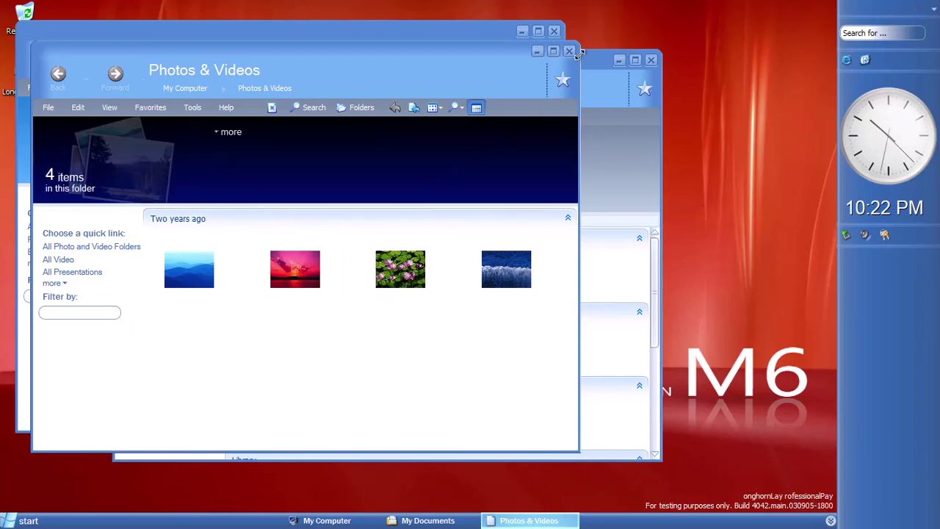
{"action": "left_click", "coordinate": [563, 81]}
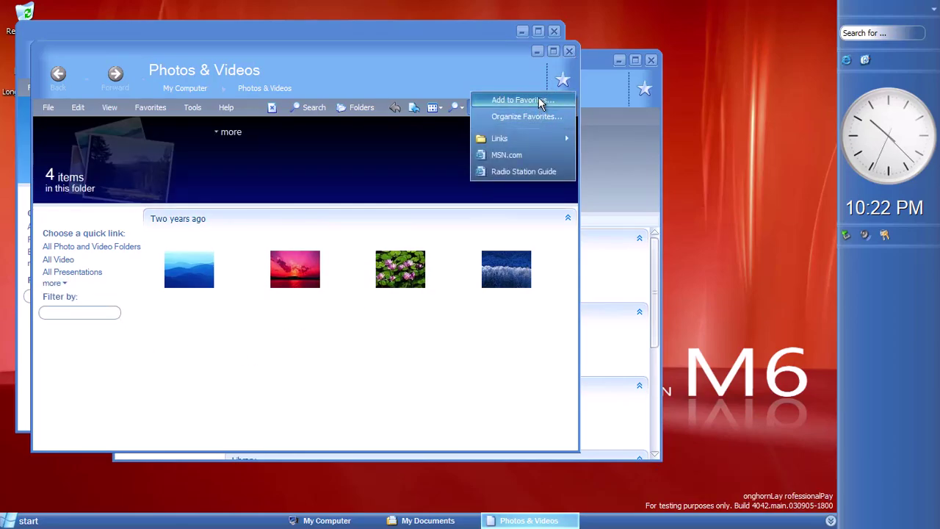
{"action": "left_click", "coordinate": [542, 100]}
{"action": "left_click", "coordinate": [336, 122]}
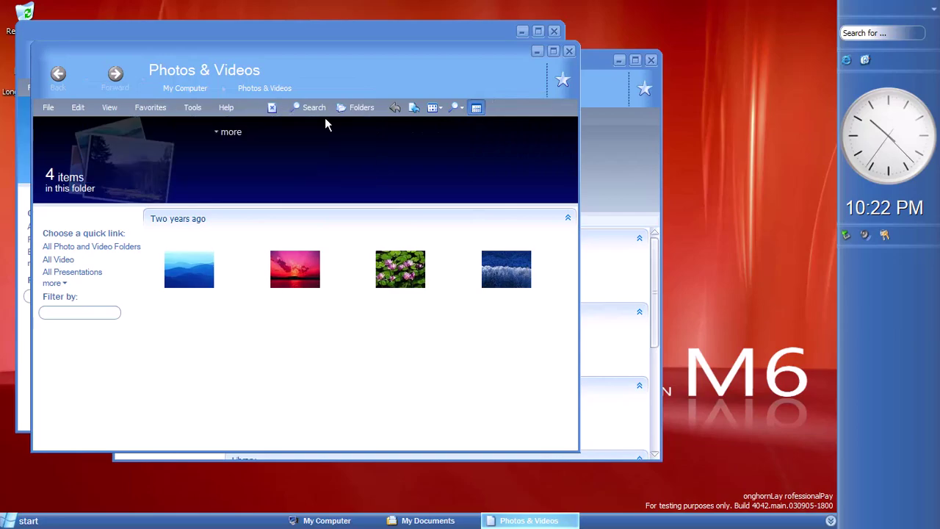
Close Photos & Videos, open My Music > Sample Music, and play Beethoven's Symphony No. 9
{"action": "left_click", "coordinate": [571, 51]}
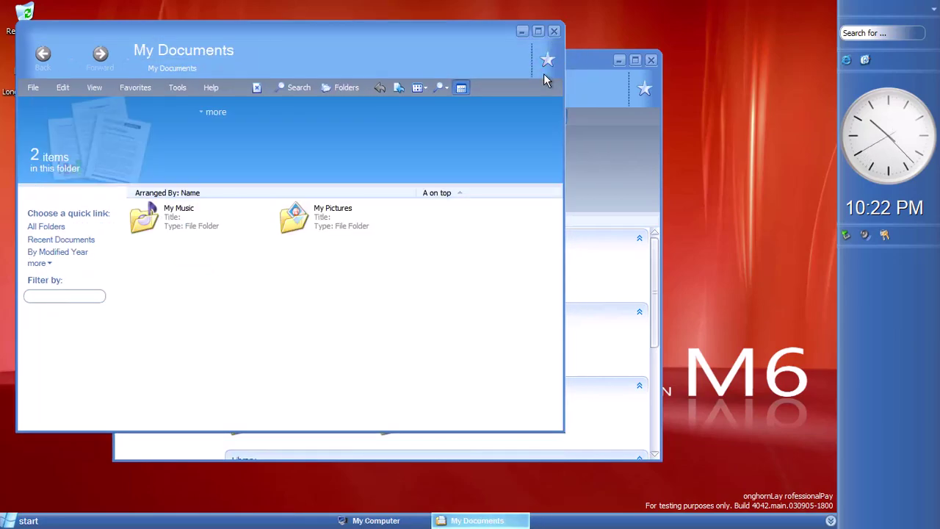
{"action": "double_click", "coordinate": [191, 218]}
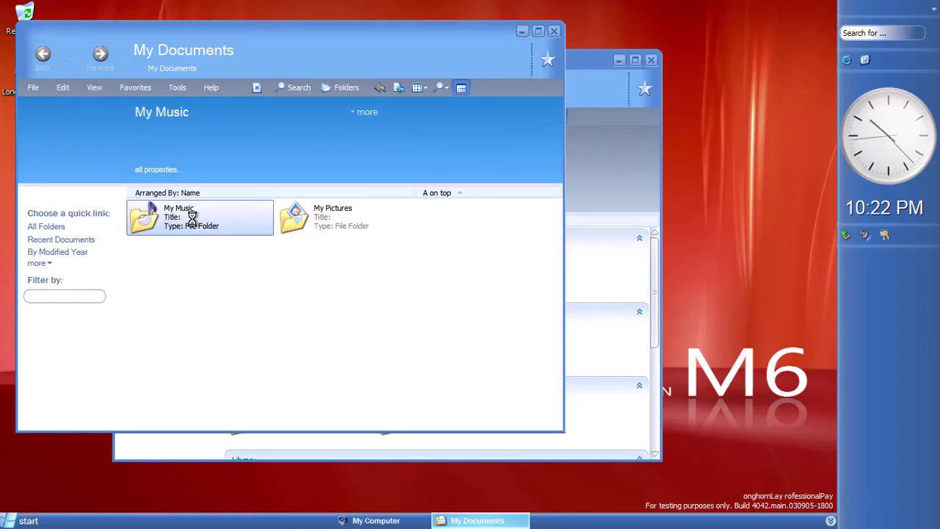
{"action": "left_click", "coordinate": [160, 248]}
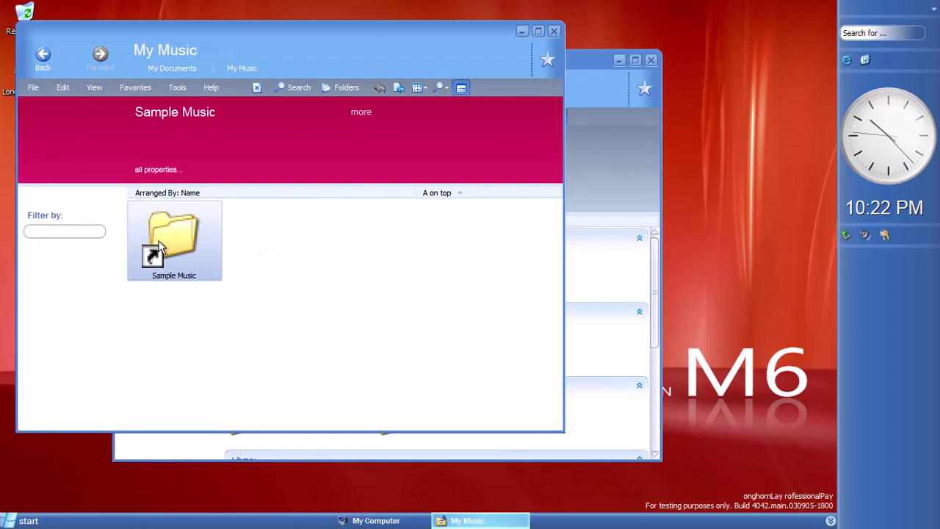
{"action": "double_click", "coordinate": [159, 248]}
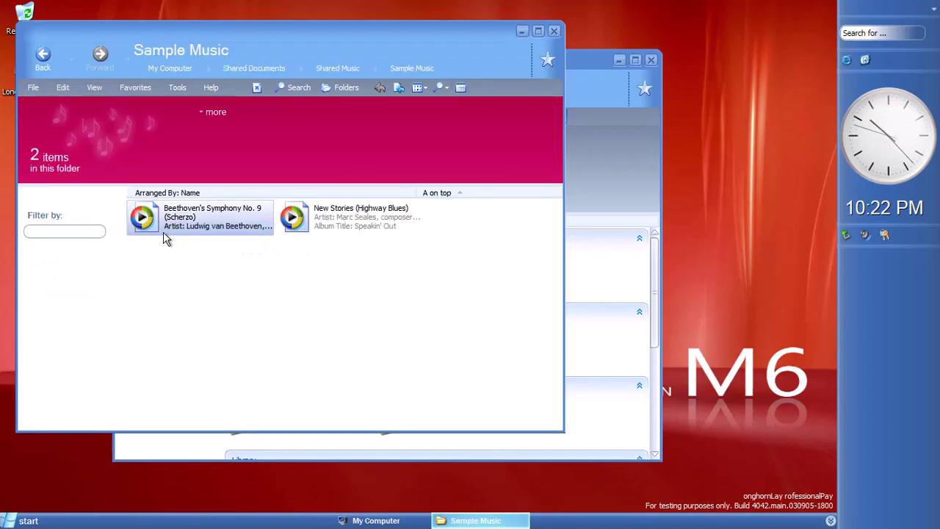
{"action": "left_click", "coordinate": [209, 230]}
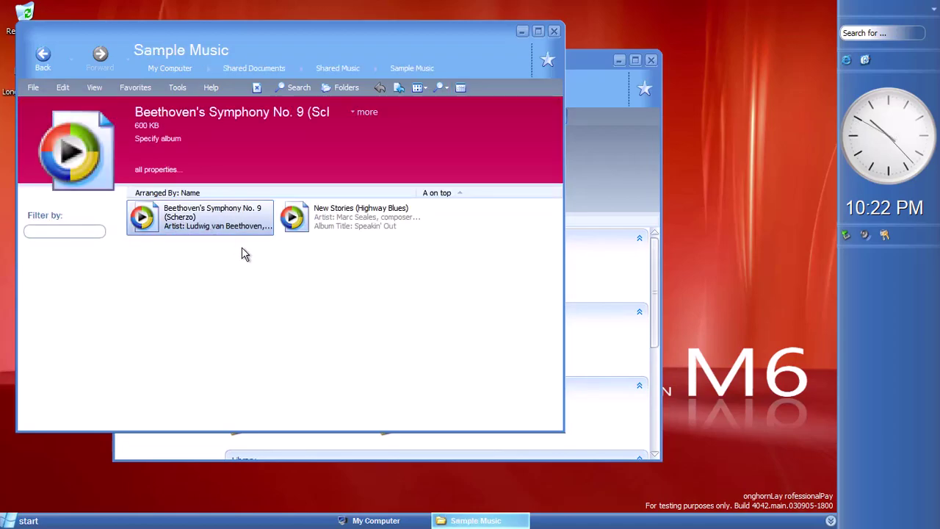
{"action": "double_click", "coordinate": [244, 234]}
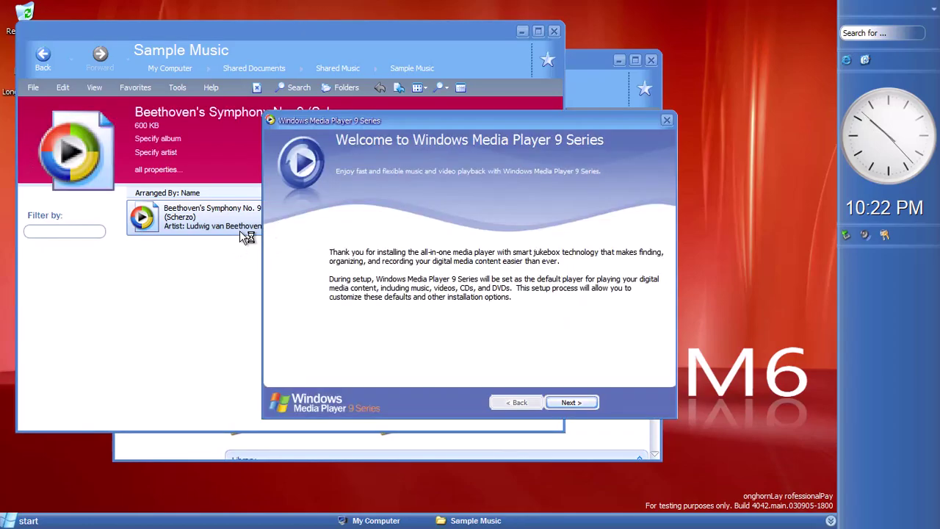
Finish the Windows Media Player 9 setup with default privacy options and skip the connection wizard
{"action": "left_click", "coordinate": [570, 404]}
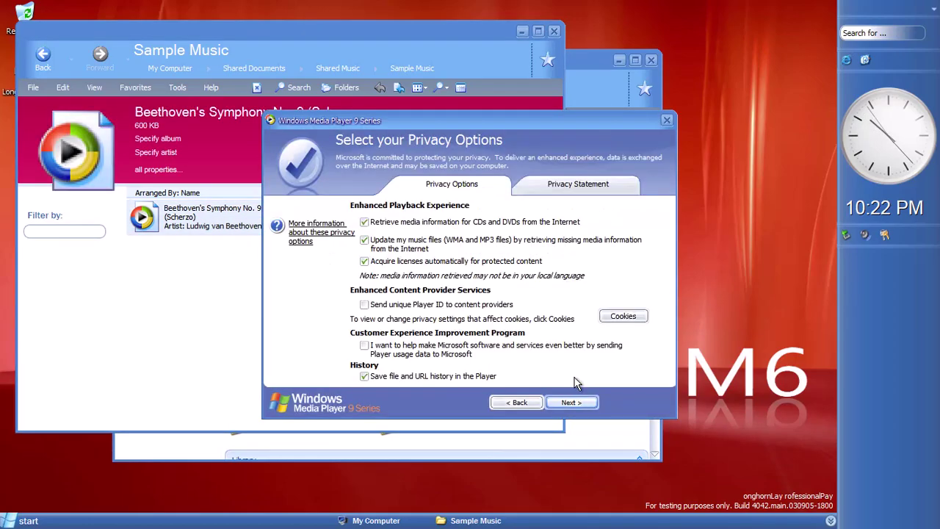
{"action": "left_click", "coordinate": [570, 404]}
{"action": "left_click", "coordinate": [612, 404]}
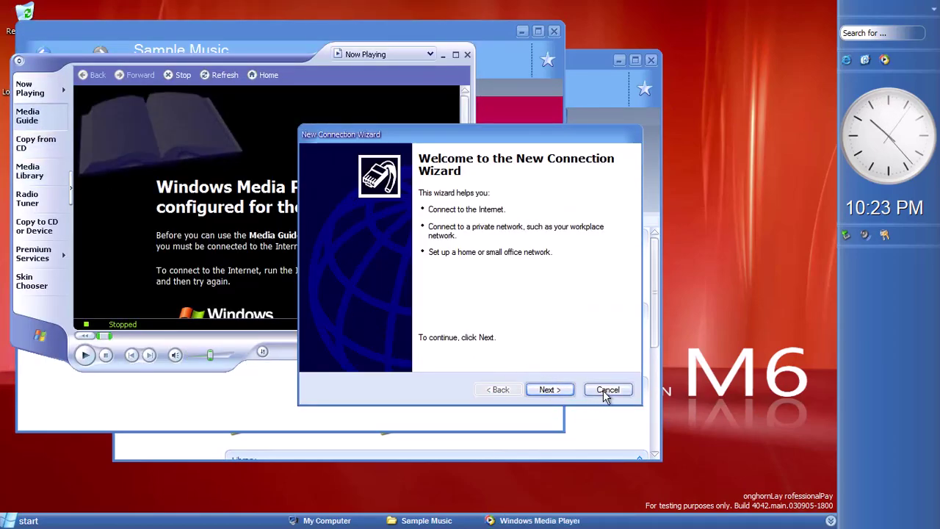
{"action": "left_click", "coordinate": [607, 392]}
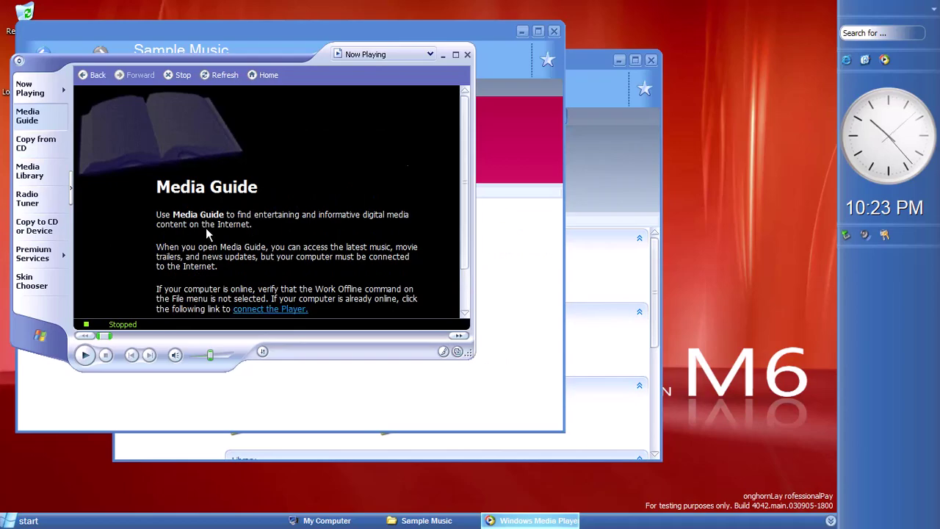
Browse the Media Library, skip the computer media search, and look at the skins
{"action": "scroll", "coordinate": [206, 231], "scroll_direction": "down", "scroll_amount": 2}
{"action": "left_click", "coordinate": [40, 176]}
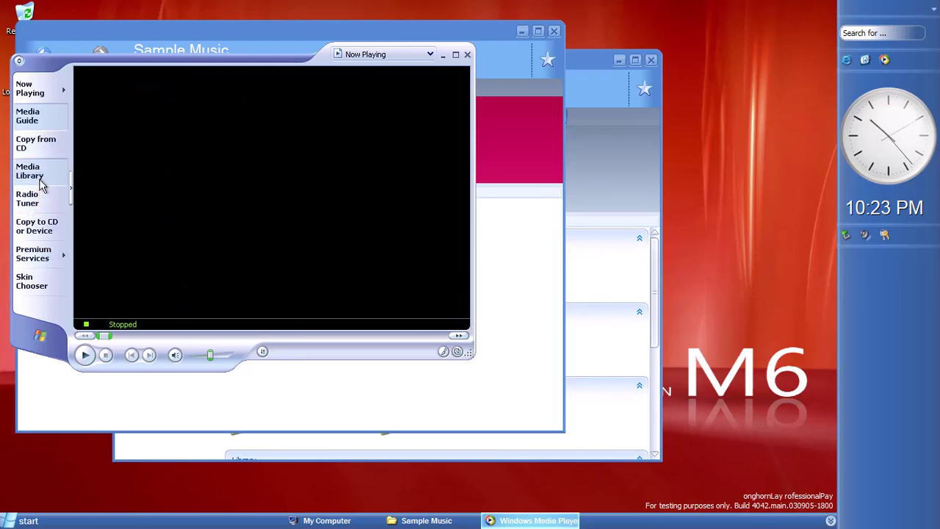
{"action": "left_click", "coordinate": [391, 309]}
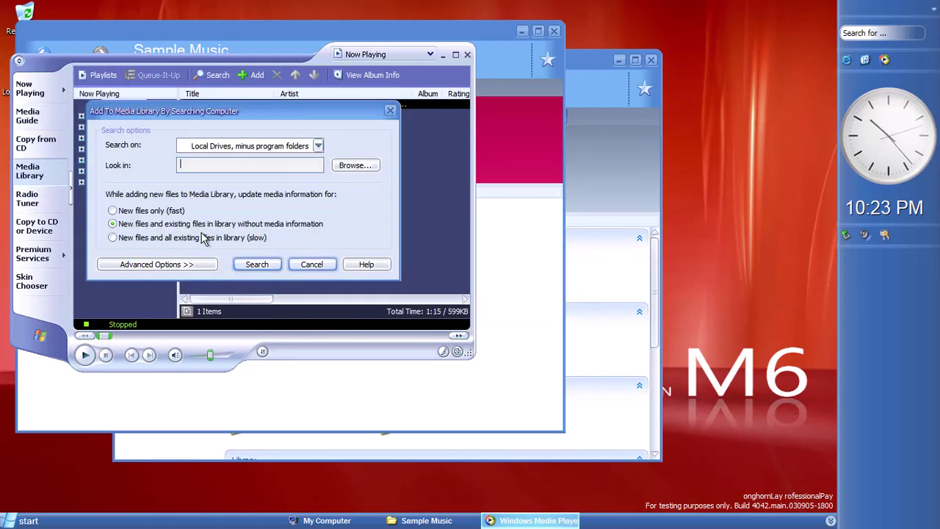
{"action": "left_click", "coordinate": [312, 265]}
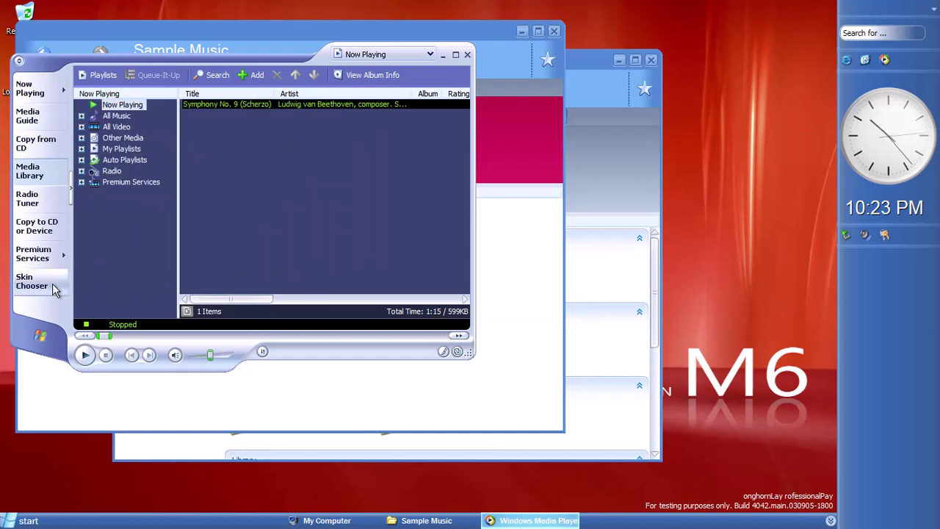
{"action": "left_click", "coordinate": [52, 283]}
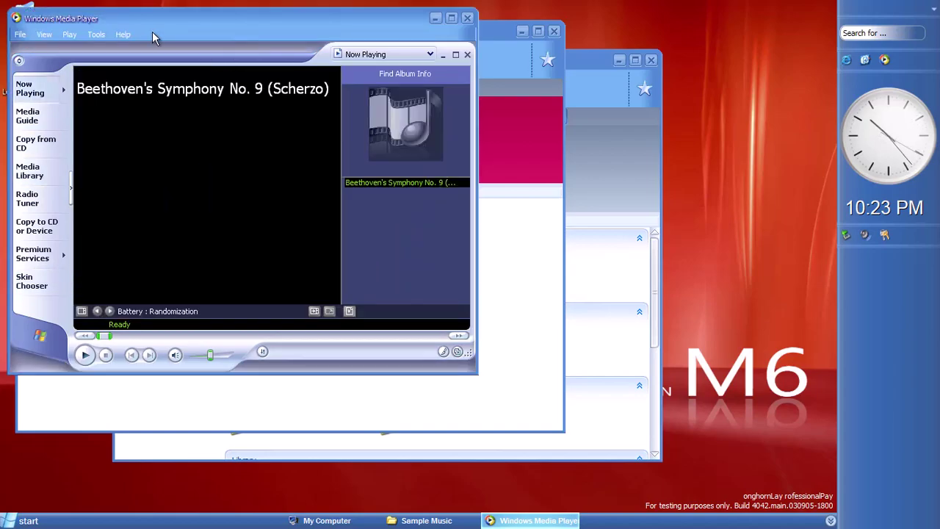
View the player's version information under Help > About
{"action": "left_click", "coordinate": [125, 34]}
{"action": "left_click", "coordinate": [150, 106]}
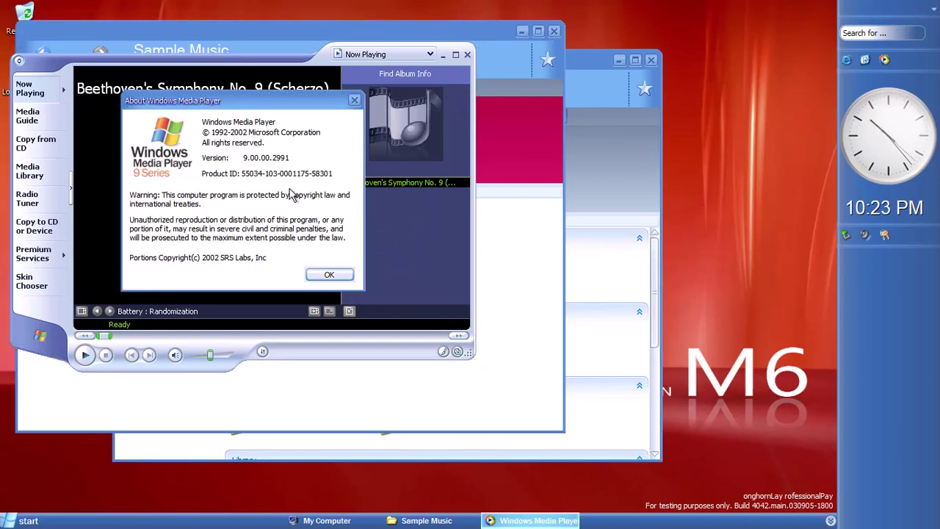
{"action": "left_click", "coordinate": [329, 274]}
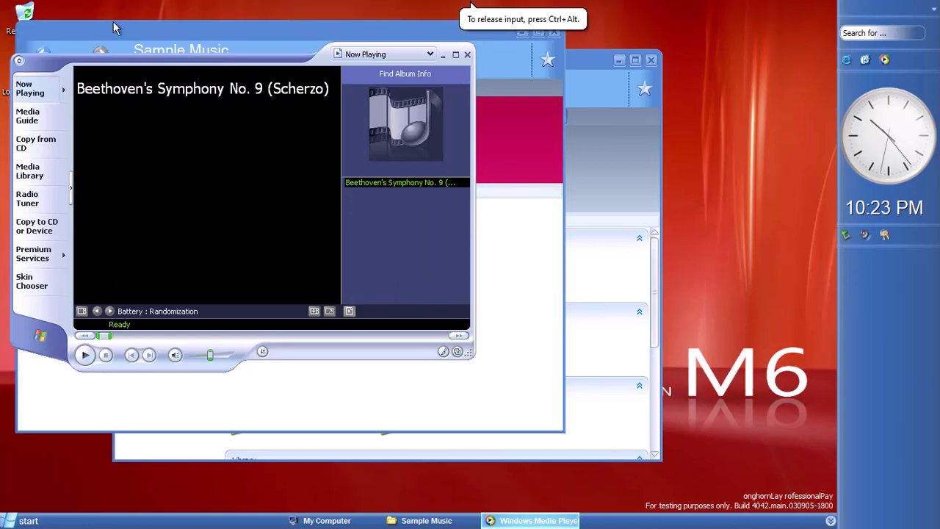
Browse the Tools > Options categories without changes, then close Windows Media Player
{"action": "left_click", "coordinate": [20, 35]}
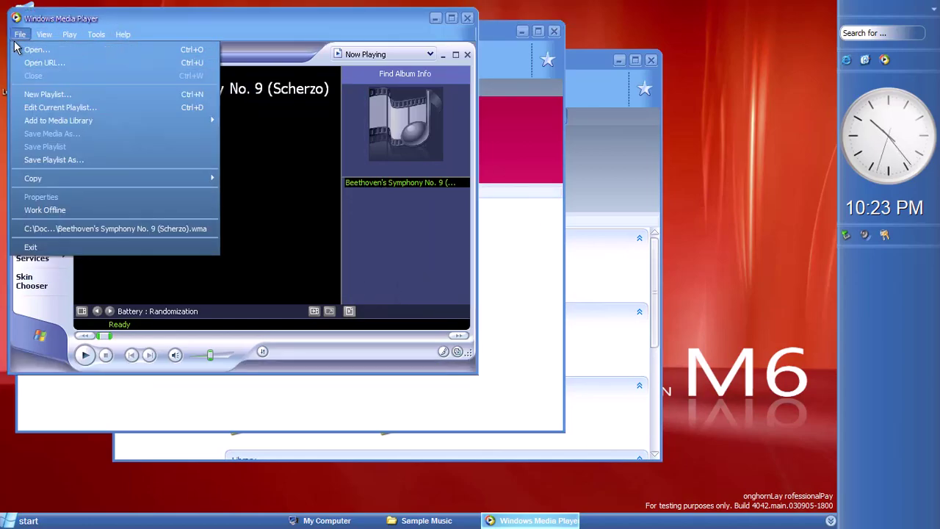
{"action": "mouse_move", "coordinate": [97, 34]}
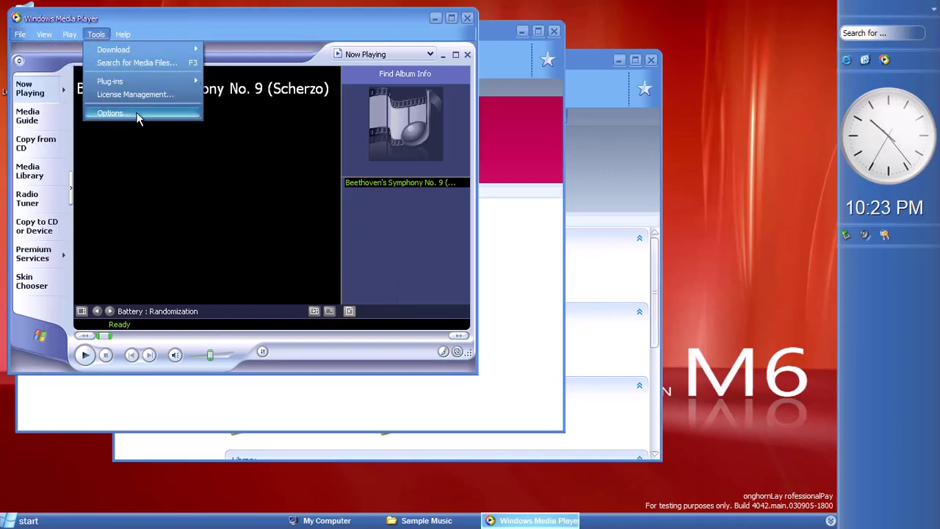
{"action": "left_click", "coordinate": [139, 116]}
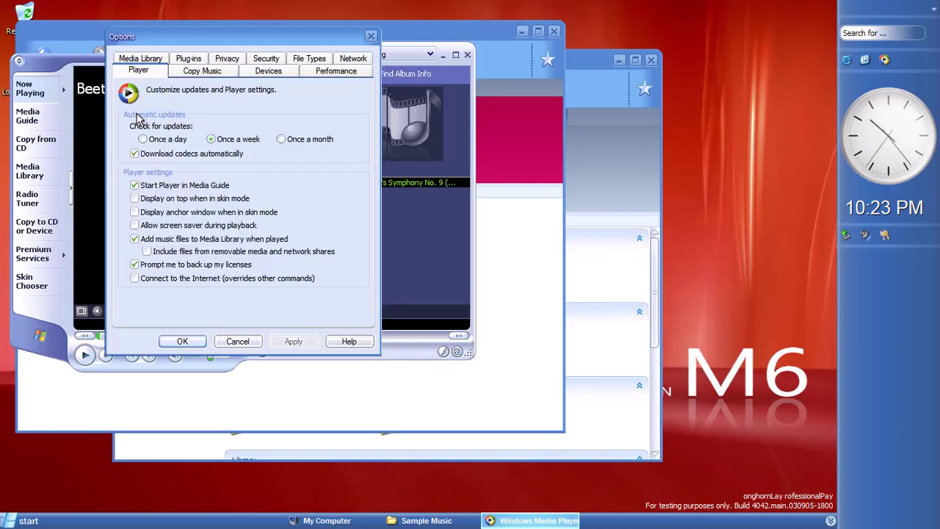
{"action": "left_click", "coordinate": [207, 73]}
{"action": "left_click", "coordinate": [270, 72]}
{"action": "left_click", "coordinate": [147, 72]}
{"action": "left_click", "coordinate": [301, 60]}
{"action": "left_click", "coordinate": [338, 60]}
{"action": "left_click", "coordinate": [371, 36]}
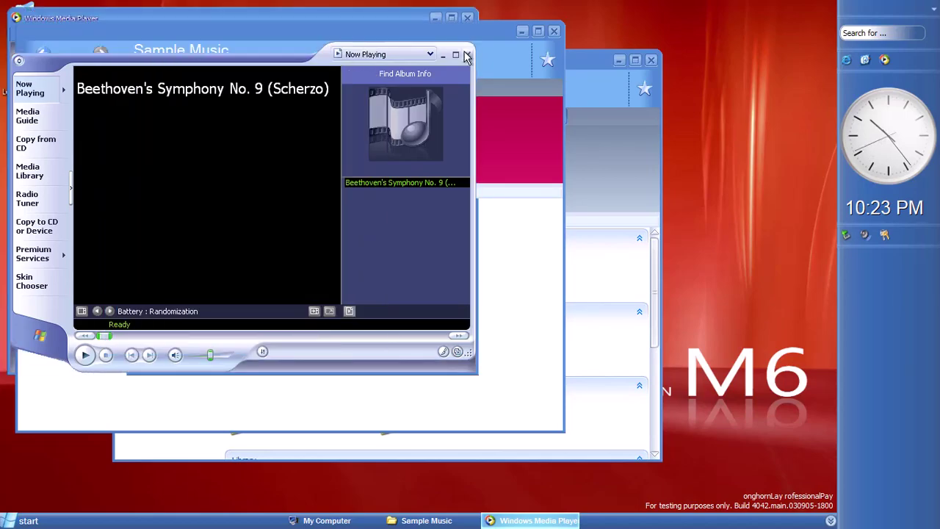
{"action": "left_click", "coordinate": [467, 54]}
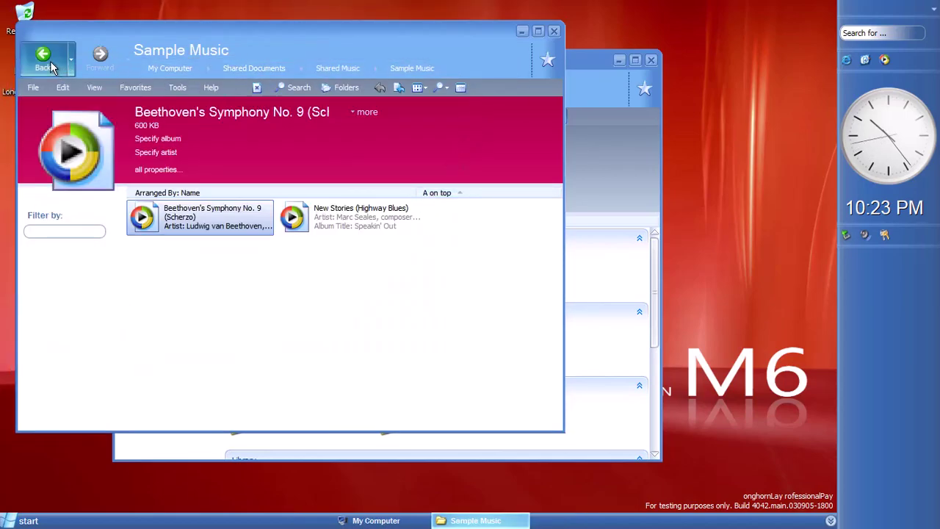
Uncheck Hide extensions for known file types in Folder Options, then close Sample Music
{"action": "left_click", "coordinate": [177, 88]}
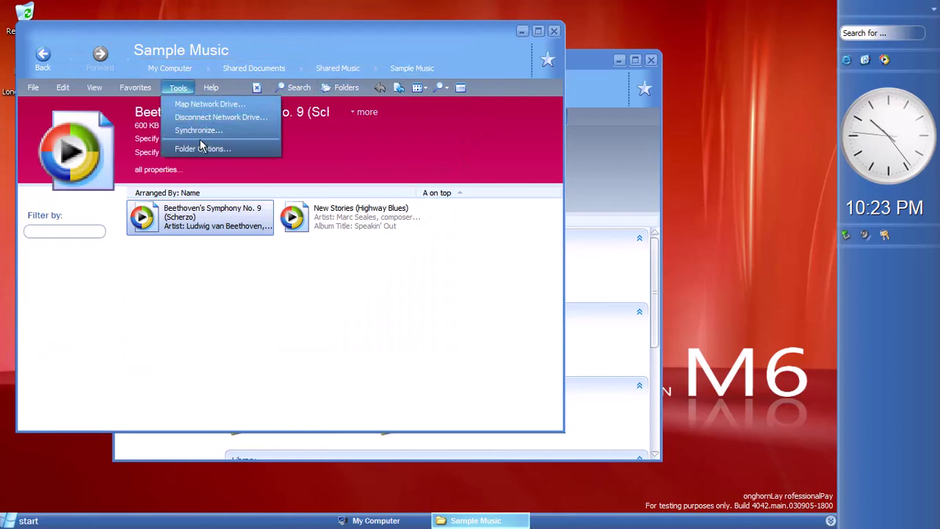
{"action": "left_click", "coordinate": [201, 149]}
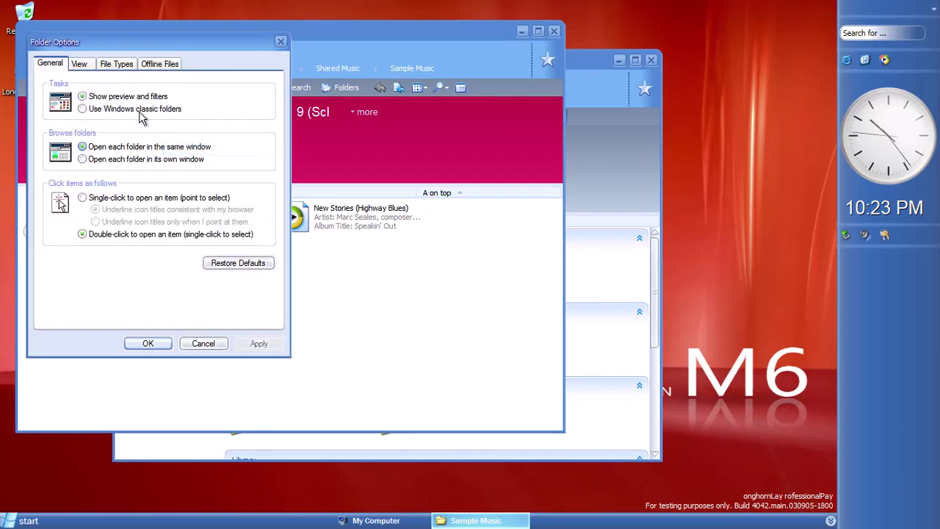
{"action": "left_click", "coordinate": [79, 65]}
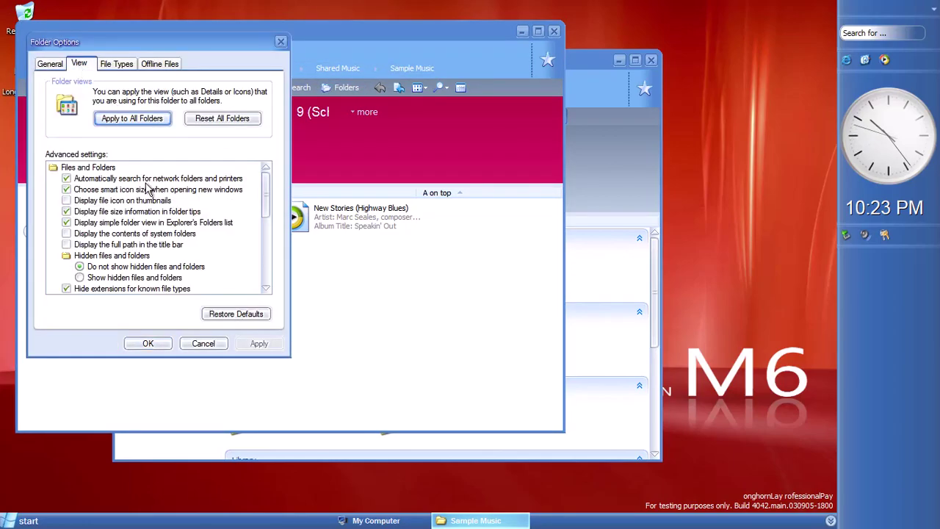
{"action": "left_click", "coordinate": [148, 343]}
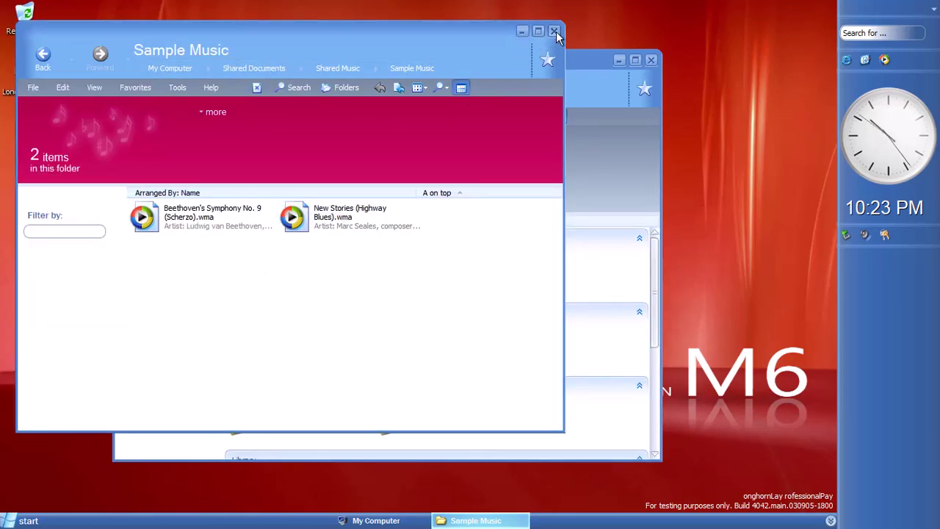
{"action": "left_click", "coordinate": [554, 31]}
{"action": "left_click", "coordinate": [301, 117]}
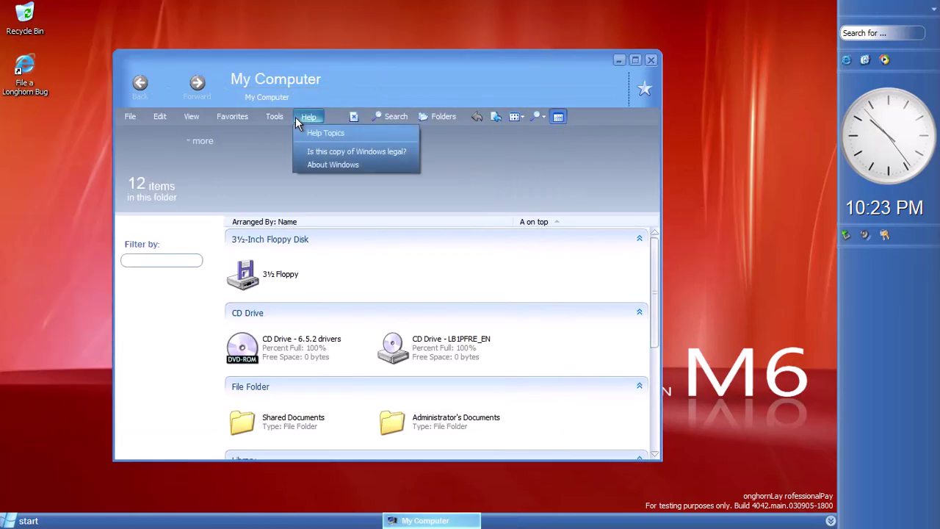
Select the two document folders, then try the 3½ Floppy drive and dismiss the insert-disk prompt
{"action": "mouse_move", "coordinate": [167, 122]}
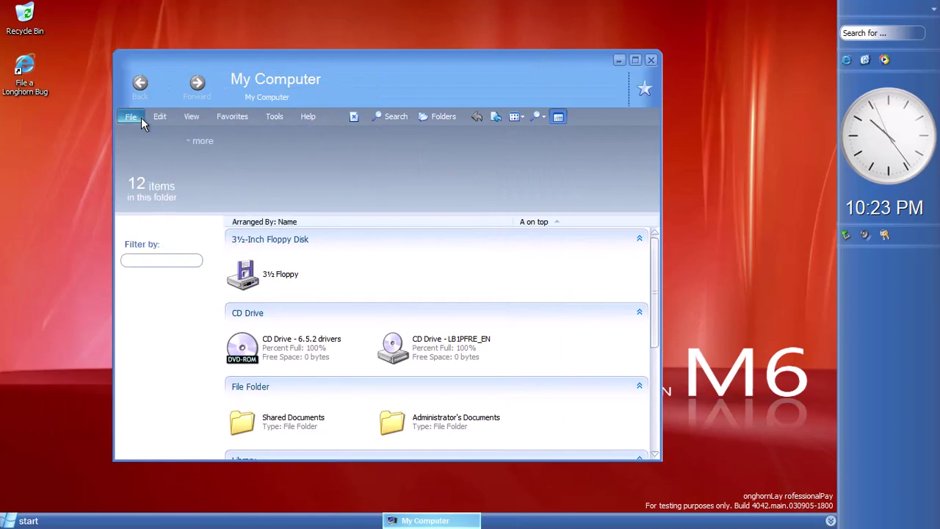
{"action": "mouse_move", "coordinate": [291, 125]}
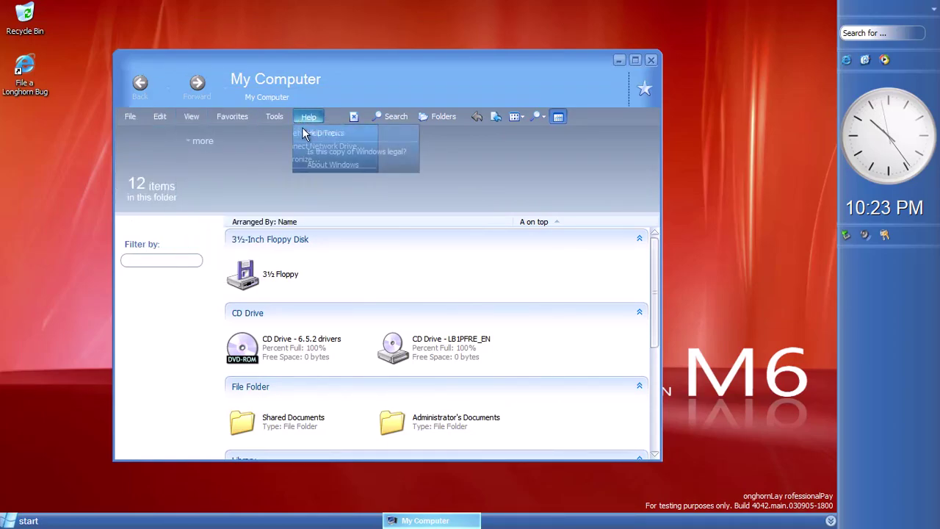
{"action": "left_click", "coordinate": [401, 294]}
{"action": "scroll", "coordinate": [401, 294], "scroll_direction": "down", "scroll_amount": 5}
{"action": "left_click_drag", "start_coordinate": [374, 313], "coordinate": [373, 353]}
{"action": "scroll", "coordinate": [556, 371], "scroll_direction": "up", "scroll_amount": 5}
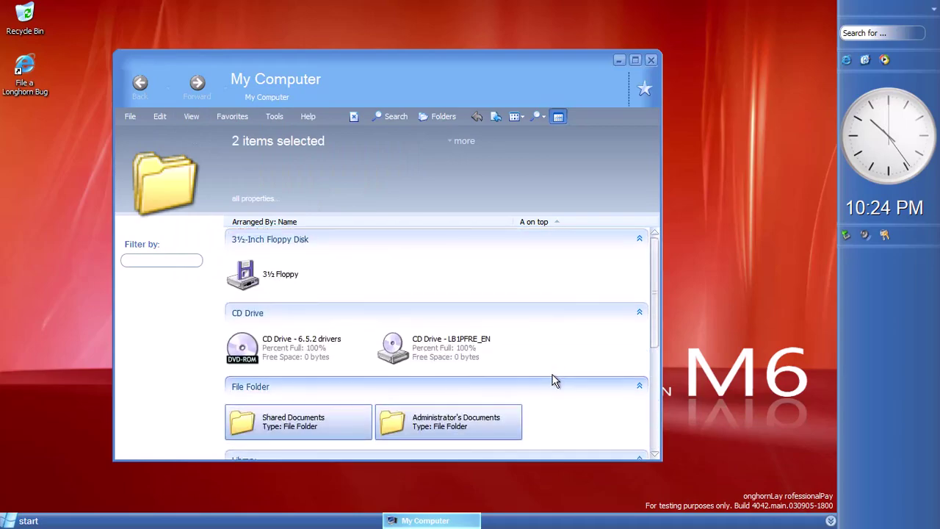
{"action": "left_click", "coordinate": [250, 283]}
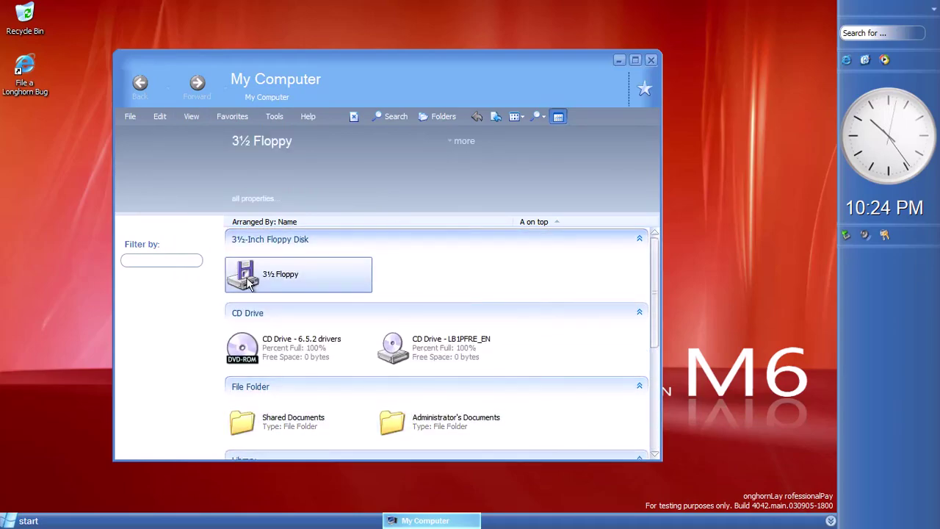
{"action": "double_click", "coordinate": [249, 283]}
{"action": "left_click", "coordinate": [500, 288]}
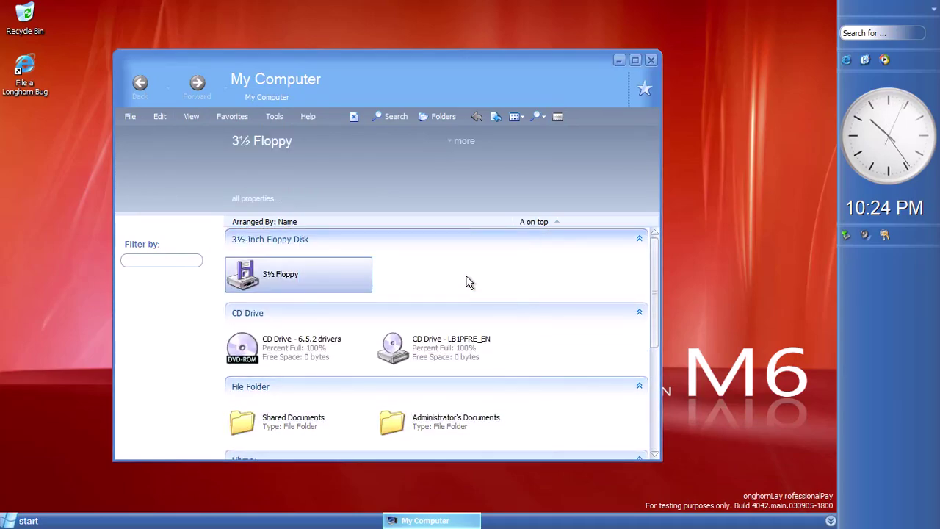
View combined properties of the six selected Library items, then go Back to My Computer
{"action": "scroll", "coordinate": [455, 294], "scroll_direction": "down", "scroll_amount": 3}
{"action": "left_click", "coordinate": [540, 347]}
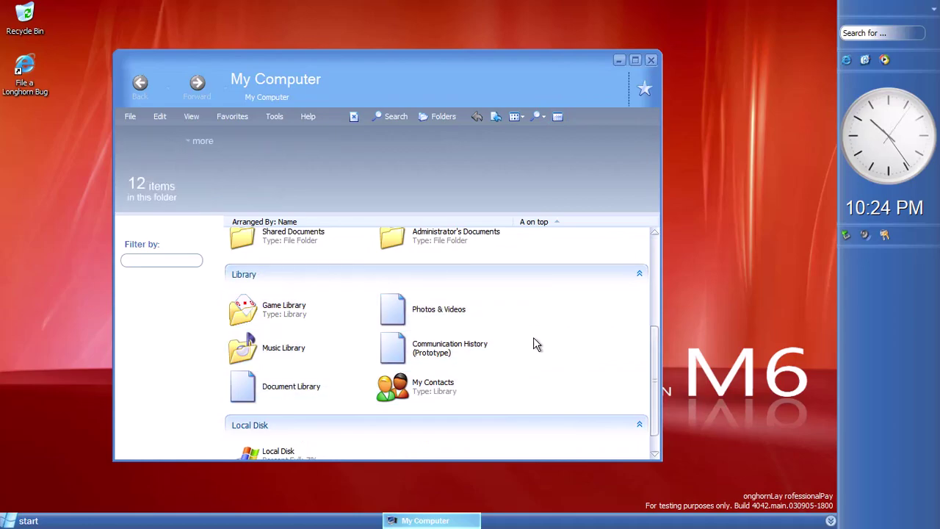
{"action": "left_click", "coordinate": [370, 277]}
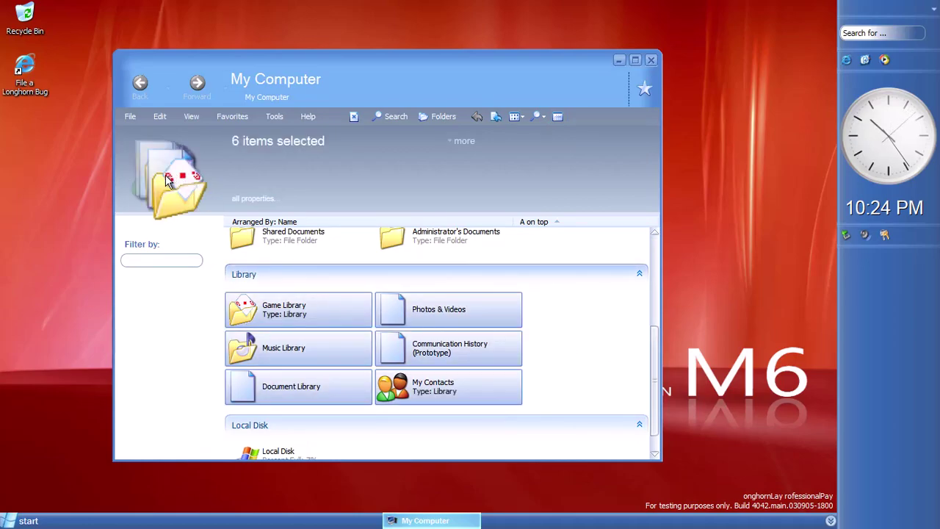
{"action": "left_click", "coordinate": [240, 197]}
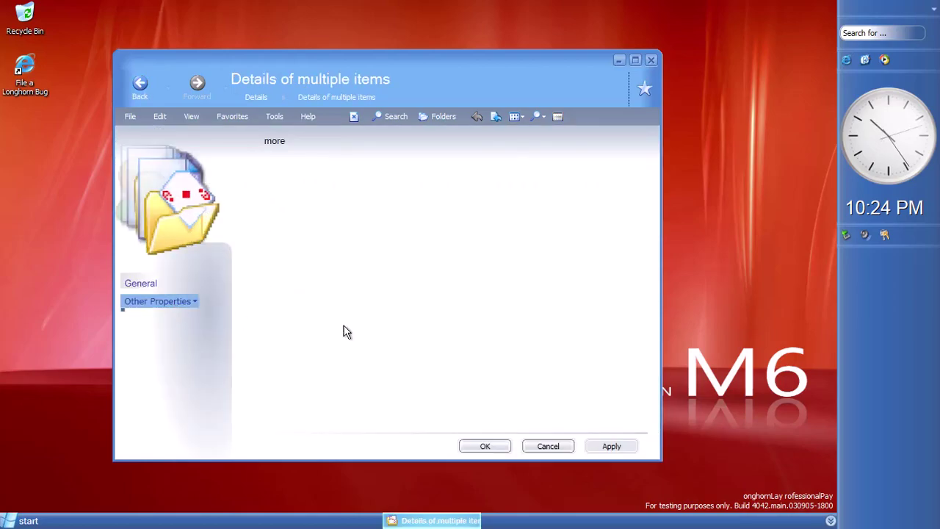
{"action": "key", "text": "BackSpace"}
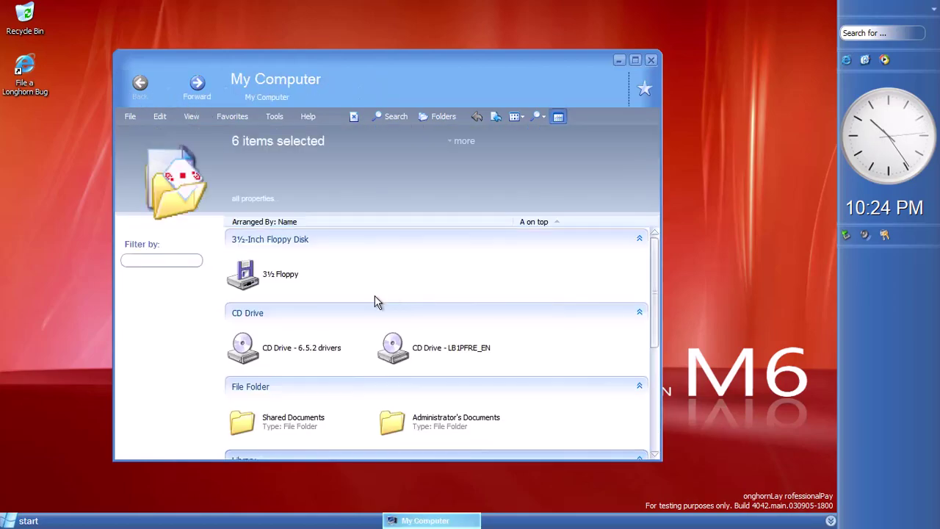
{"action": "left_click", "coordinate": [373, 285]}
{"action": "scroll", "coordinate": [382, 330], "scroll_direction": "down", "scroll_amount": 2}
{"action": "right_click", "coordinate": [294, 275]}
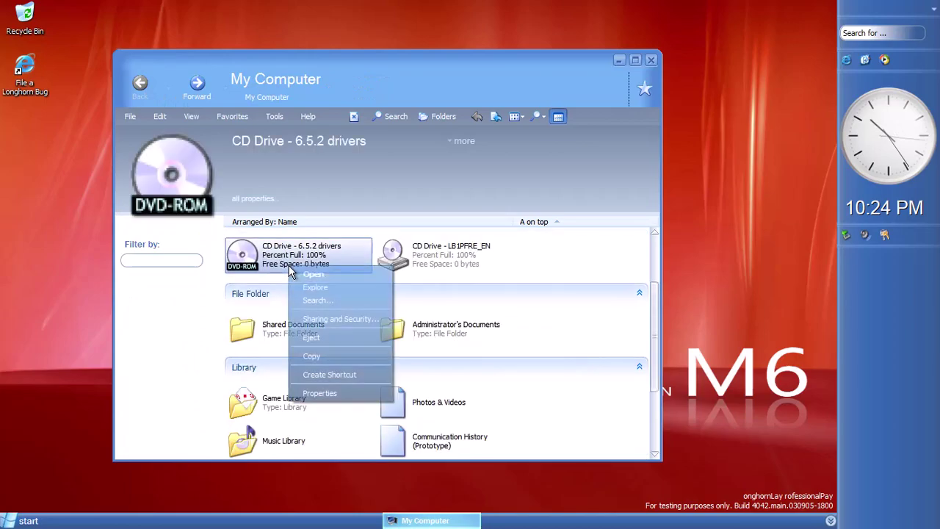
{"action": "left_click", "coordinate": [327, 391]}
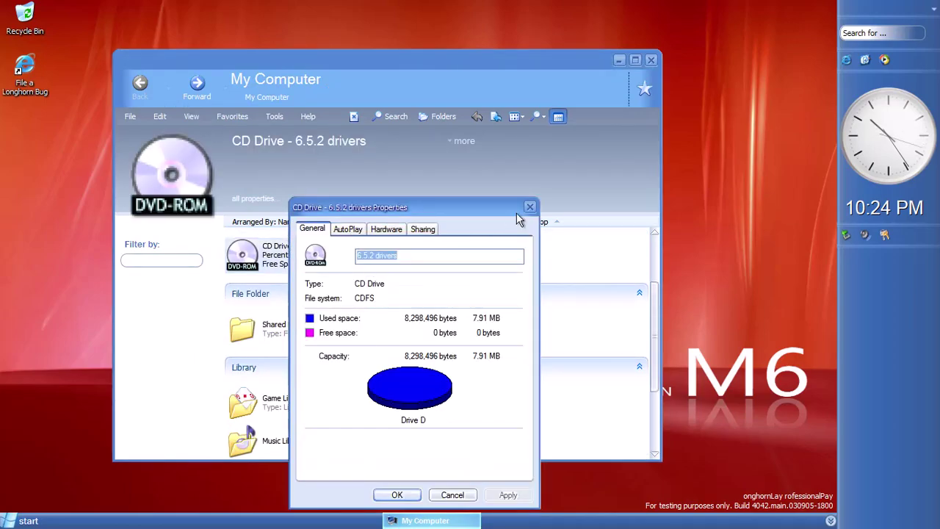
{"action": "left_click", "coordinate": [529, 207]}
{"action": "left_click", "coordinate": [465, 141]}
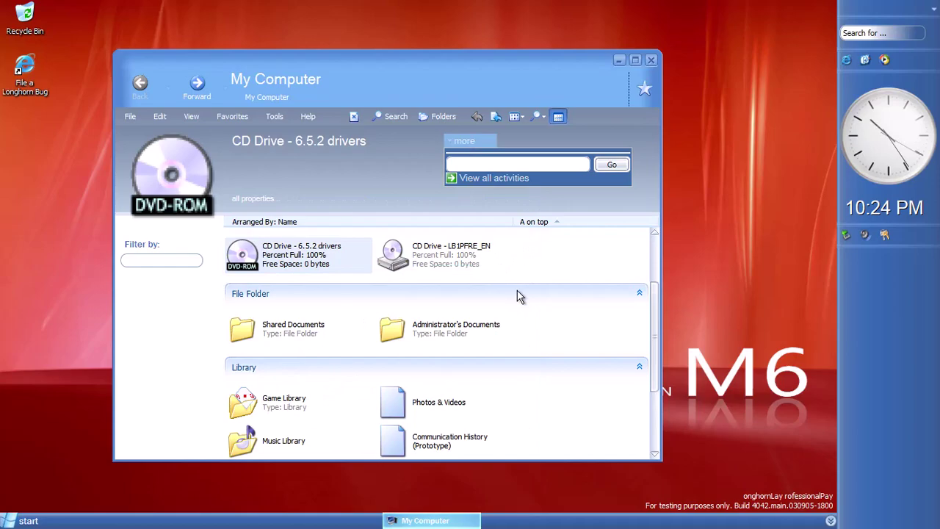
{"action": "left_click", "coordinate": [441, 255]}
{"action": "left_click", "coordinate": [560, 331]}
{"action": "scroll", "coordinate": [561, 332], "scroll_direction": "down", "scroll_amount": 3}
{"action": "left_click", "coordinate": [257, 367]}
{"action": "double_click", "coordinate": [257, 369]}
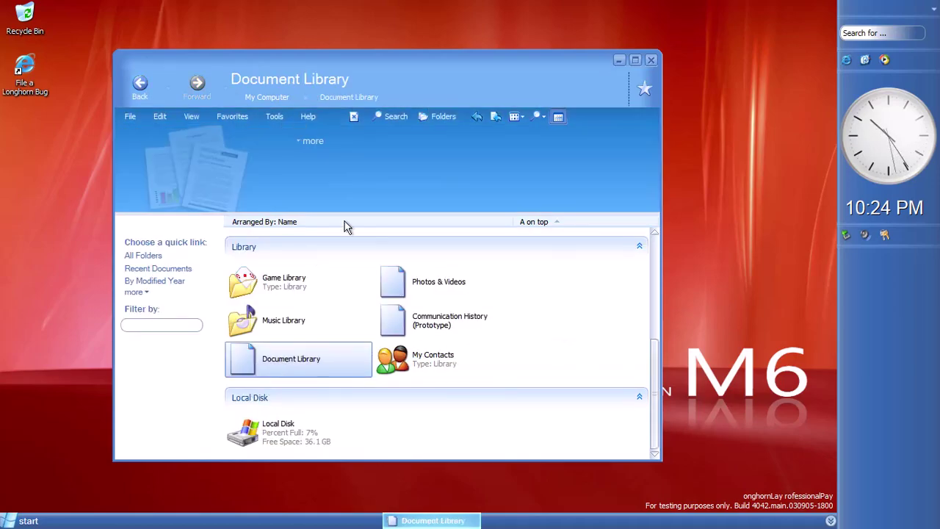
{"action": "left_click", "coordinate": [130, 82]}
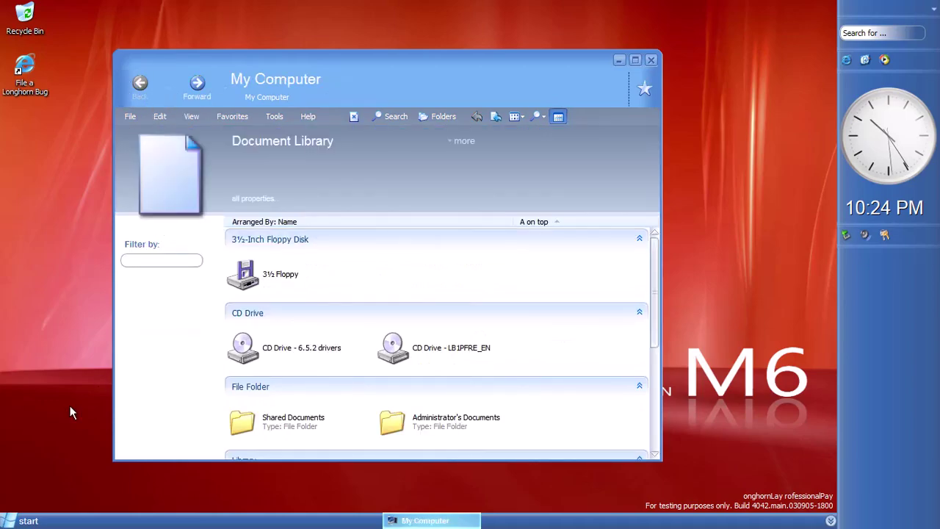
{"action": "scroll", "coordinate": [466, 412], "scroll_direction": "down", "scroll_amount": 3}
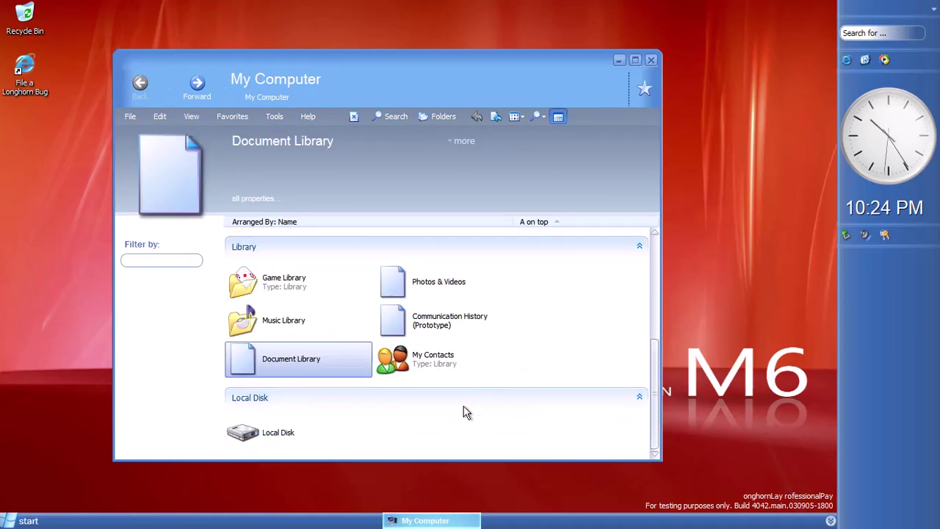
{"action": "left_click", "coordinate": [435, 326]}
{"action": "left_click", "coordinate": [554, 321]}
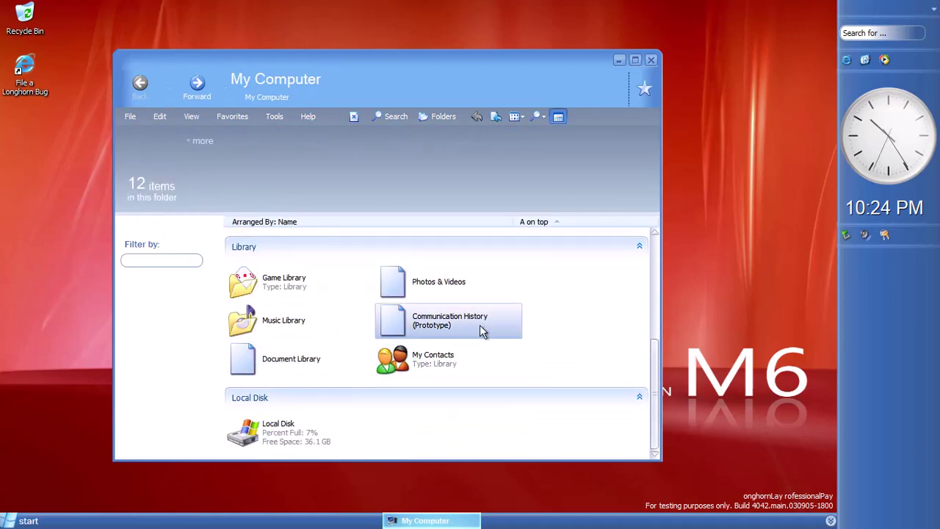
{"action": "left_click", "coordinate": [500, 334]}
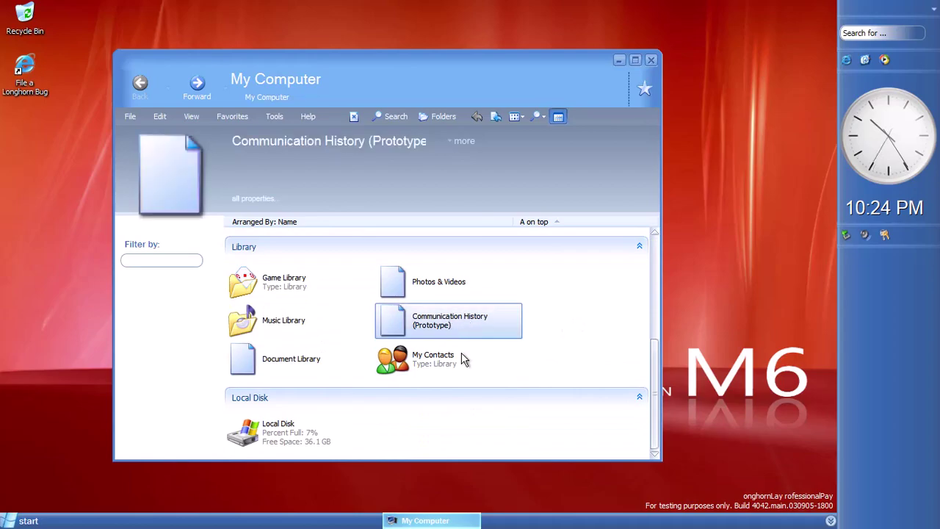
{"action": "right_click", "coordinate": [430, 294]}
{"action": "left_click", "coordinate": [450, 299]}
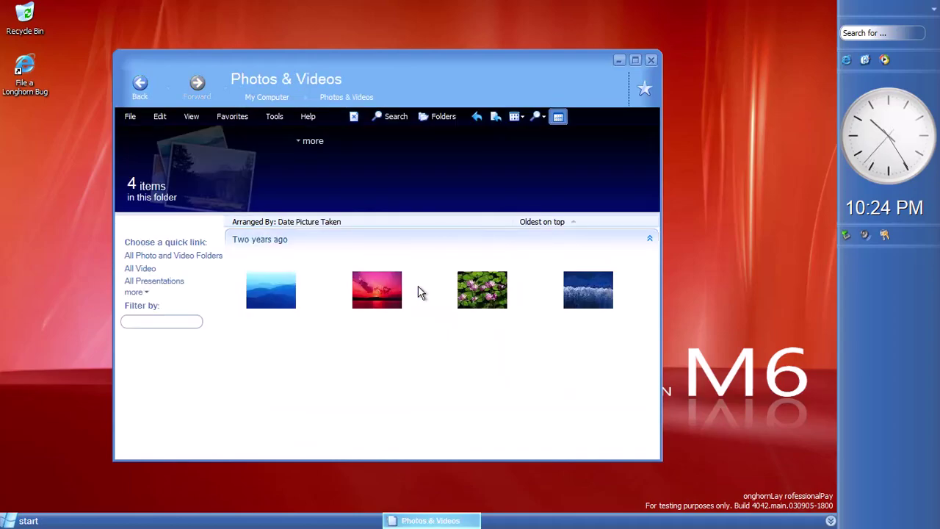
{"action": "key", "text": "BackSpace"}
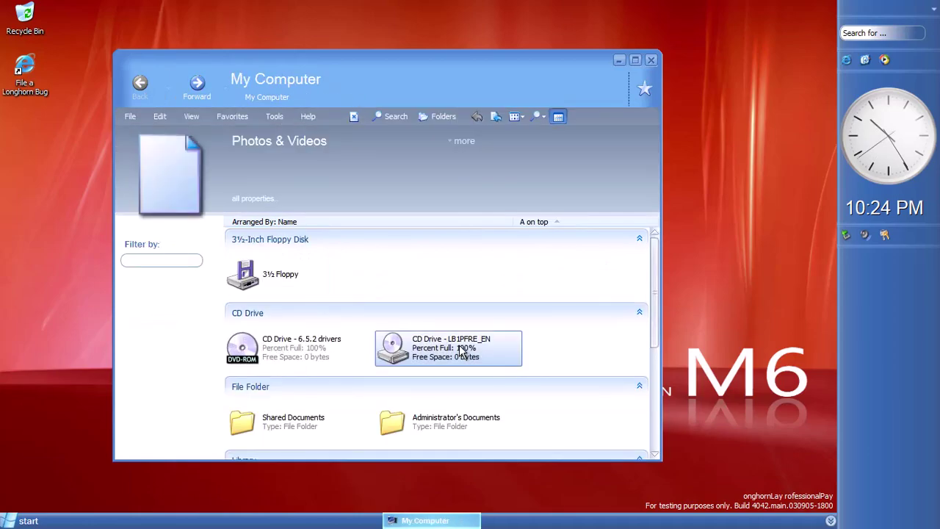
{"action": "left_click", "coordinate": [446, 347]}
{"action": "scroll", "coordinate": [448, 397], "scroll_direction": "down", "scroll_amount": 2}
{"action": "double_click", "coordinate": [446, 419]}
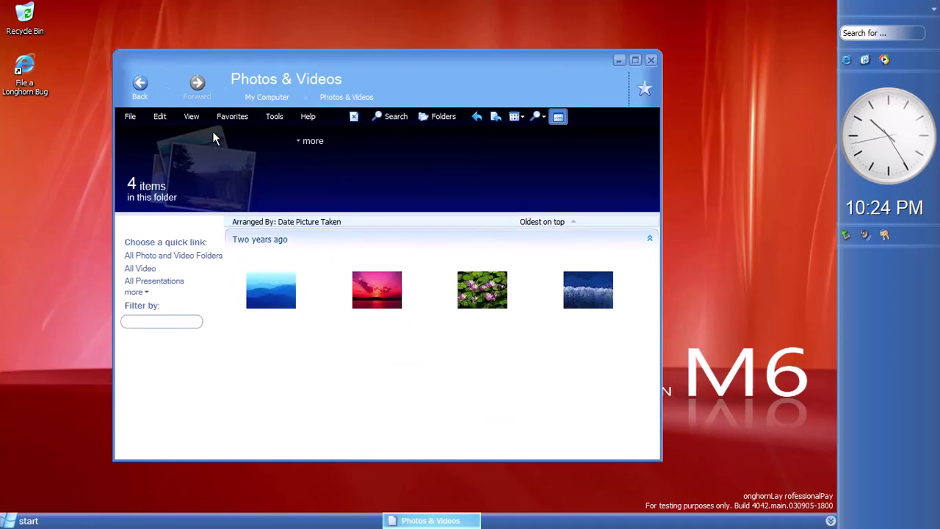
{"action": "key", "text": "BackSpace"}
{"action": "scroll", "coordinate": [460, 353], "scroll_direction": "down", "scroll_amount": 2}
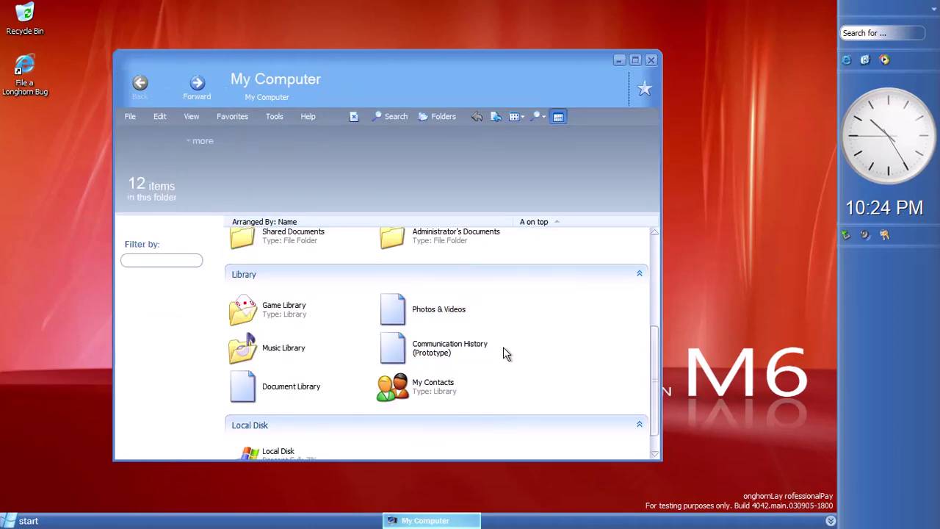
{"action": "double_click", "coordinate": [433, 391]}
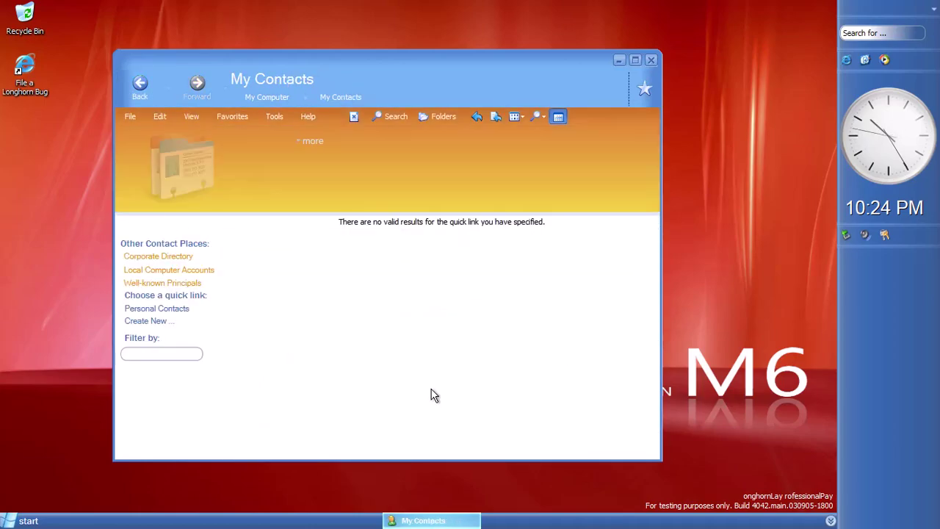
{"action": "key", "text": "BackSpace"}
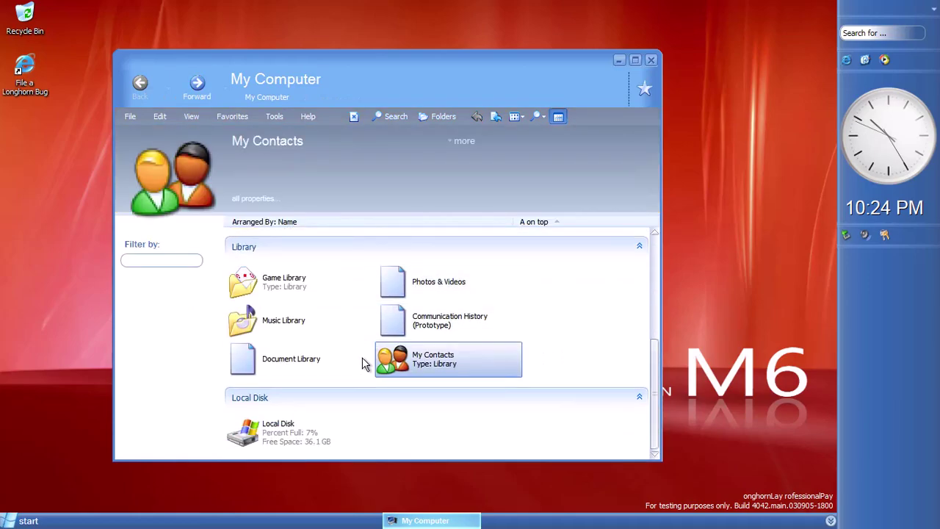
{"action": "left_click", "coordinate": [291, 364]}
{"action": "double_click", "coordinate": [285, 365]}
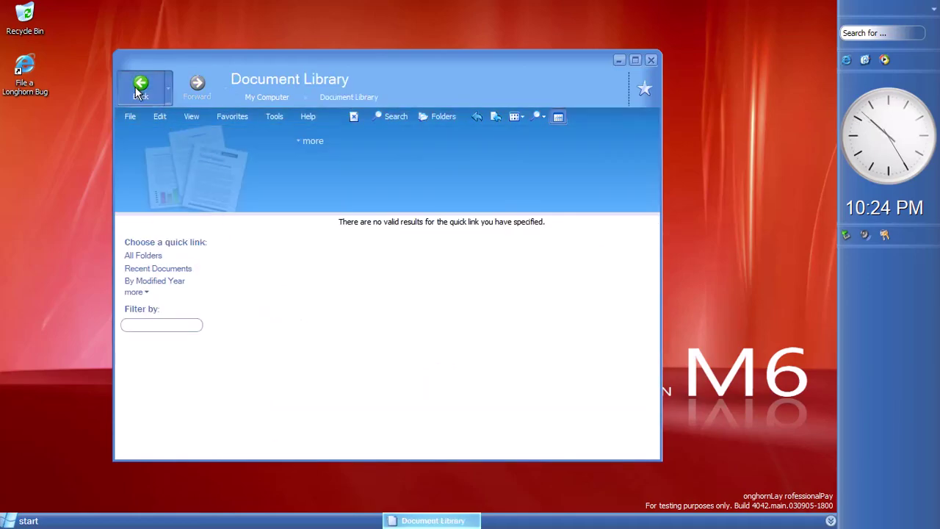
{"action": "left_click", "coordinate": [135, 86]}
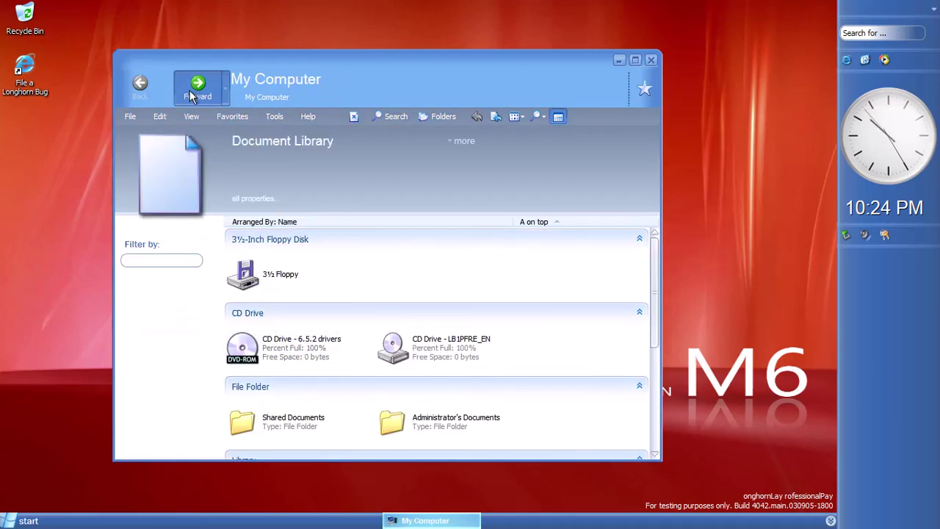
Create a new stack named Doc in the Document Library and open it
{"action": "left_click", "coordinate": [193, 94]}
{"action": "right_click", "coordinate": [280, 251]}
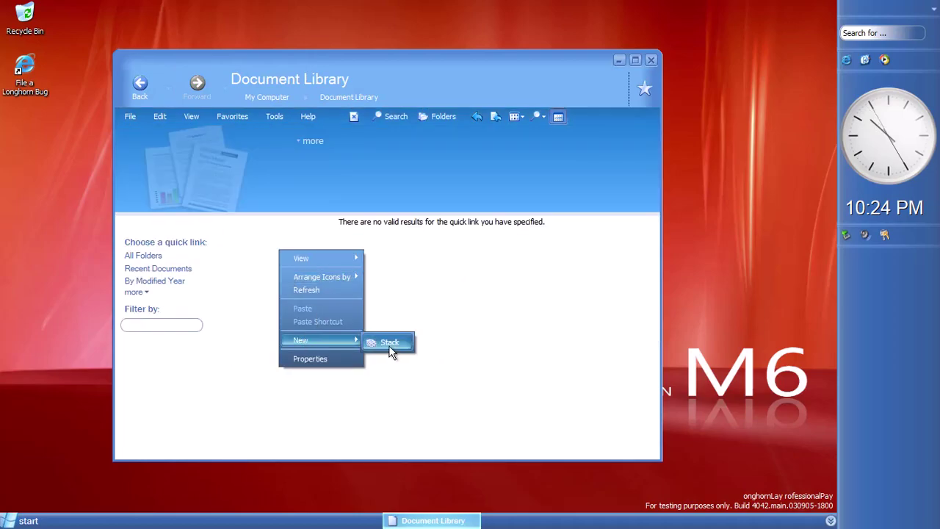
{"action": "left_click", "coordinate": [388, 343]}
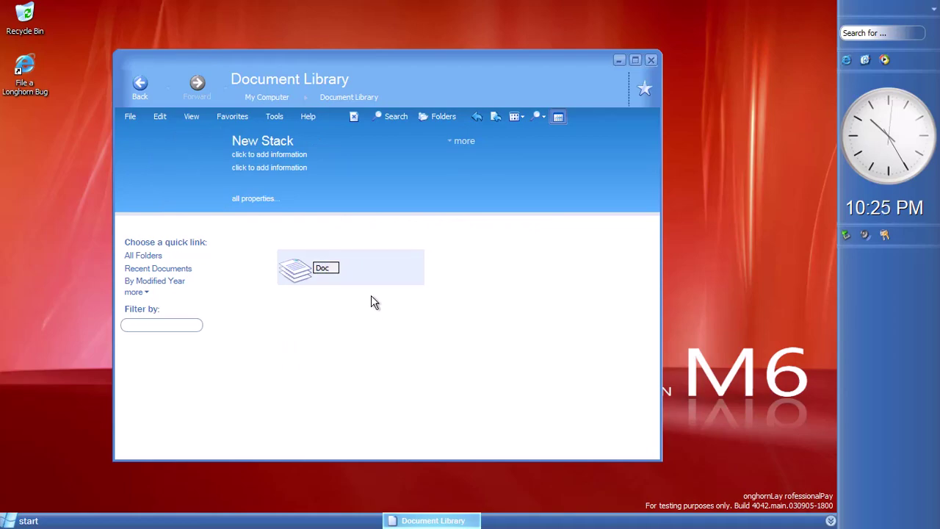
{"action": "key", "text": "Return"}
{"action": "double_click", "coordinate": [315, 273]}
Check the empty Doc stack's context menu and open, then close, a second Doc window
{"action": "right_click", "coordinate": [311, 283]}
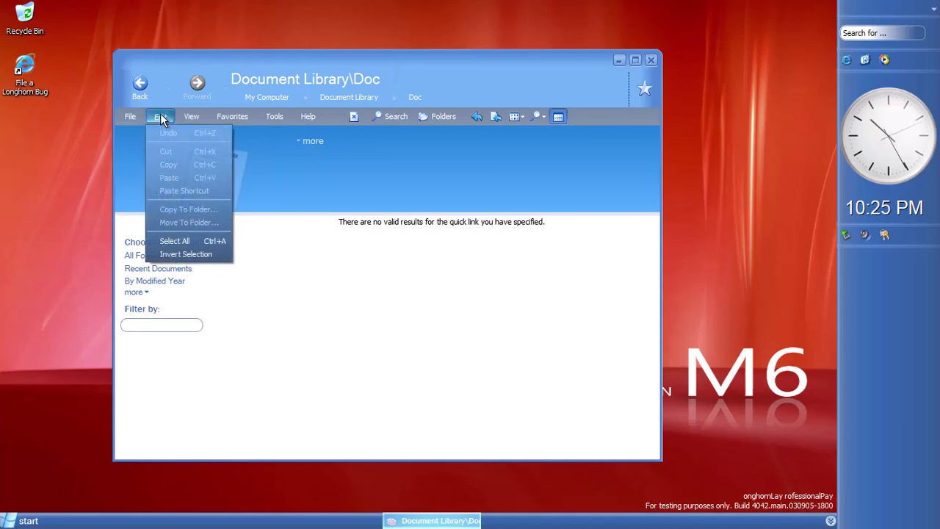
{"action": "mouse_move", "coordinate": [131, 117]}
{"action": "left_click", "coordinate": [329, 287]}
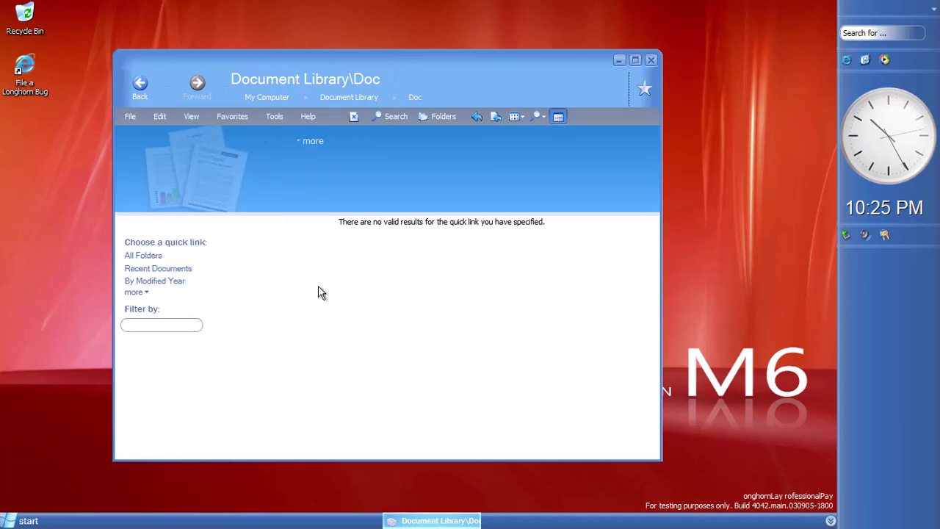
{"action": "key", "text": "ctrl+n"}
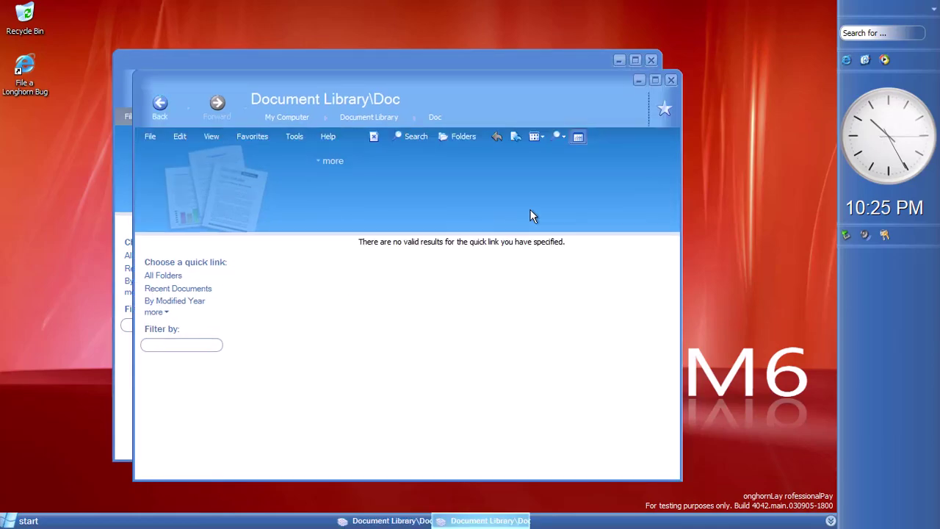
{"action": "left_click", "coordinate": [671, 79]}
Go back twice to My Computer and clear the selection
{"action": "left_click", "coordinate": [139, 87]}
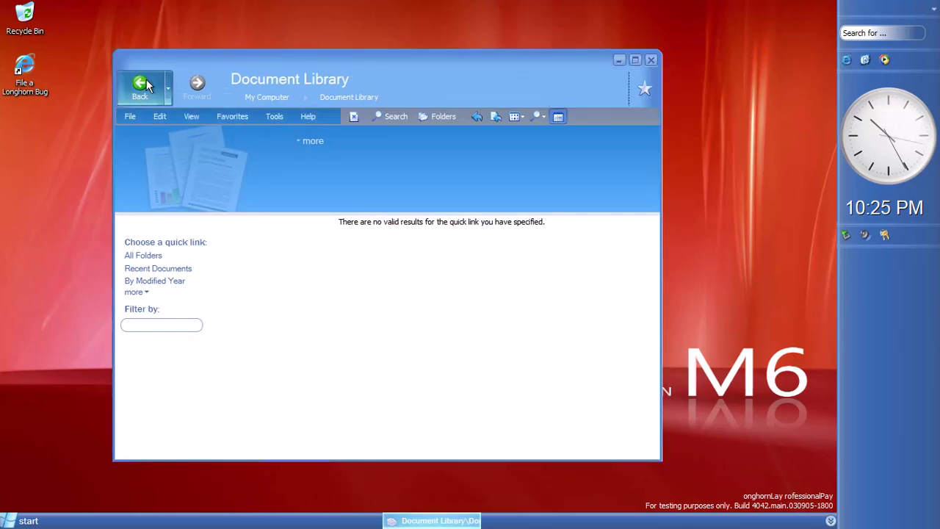
{"action": "left_click", "coordinate": [139, 86]}
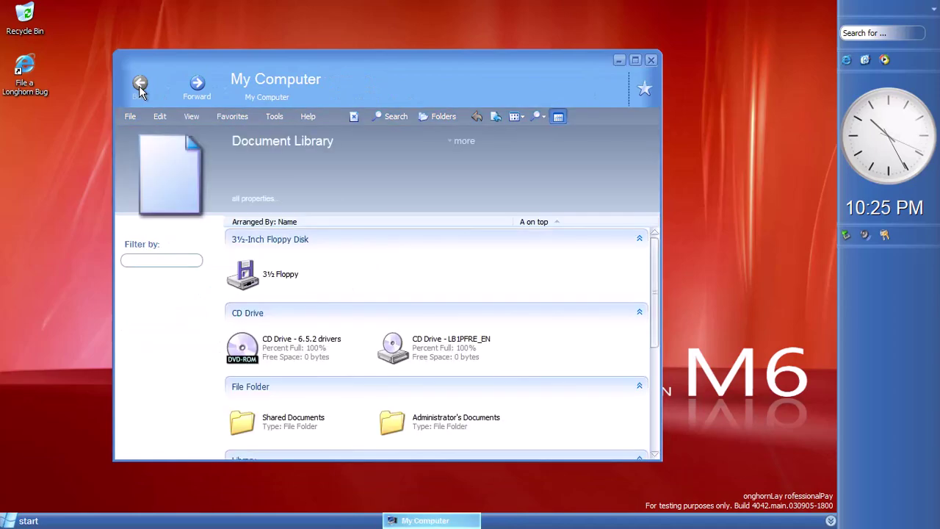
{"action": "scroll", "coordinate": [362, 348], "scroll_direction": "down", "scroll_amount": 5}
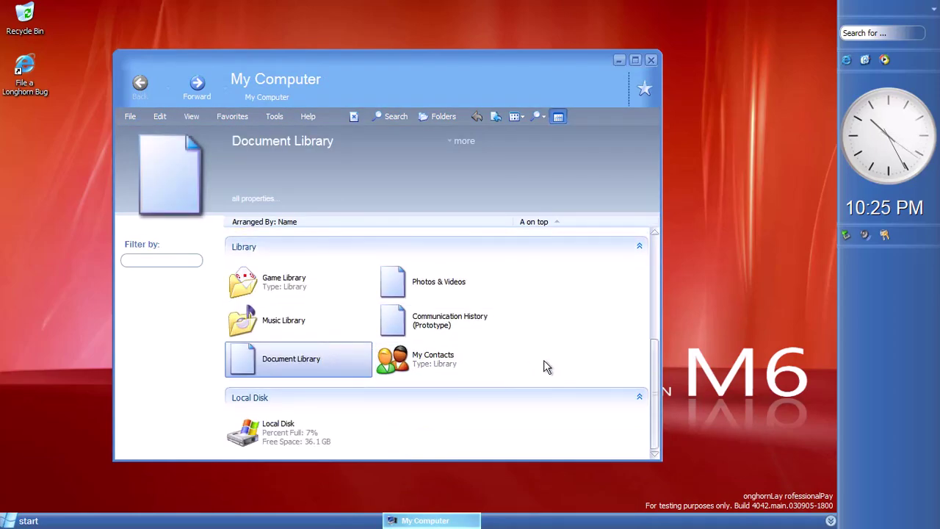
{"action": "left_click", "coordinate": [547, 368]}
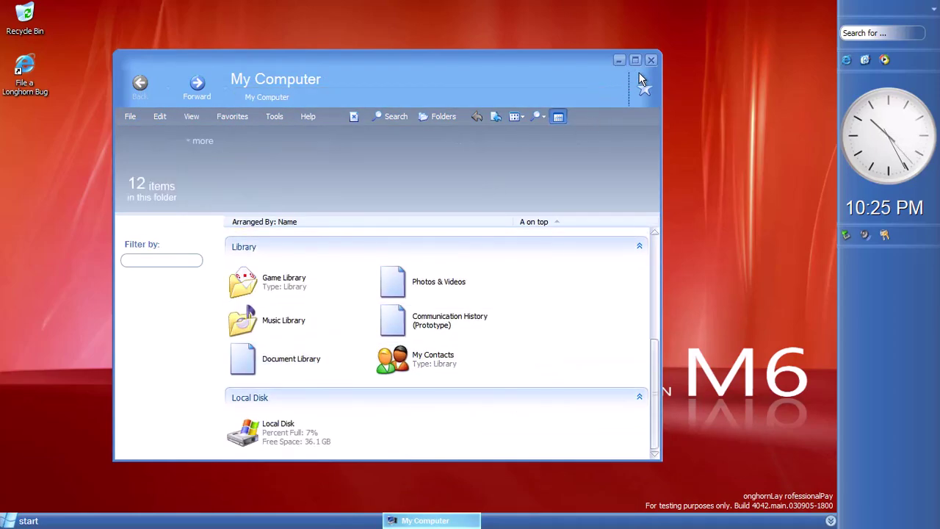
Maximize My Computer and open the Local Disk's WINDOWS folder, revealing its hidden contents
{"action": "double_click", "coordinate": [616, 84]}
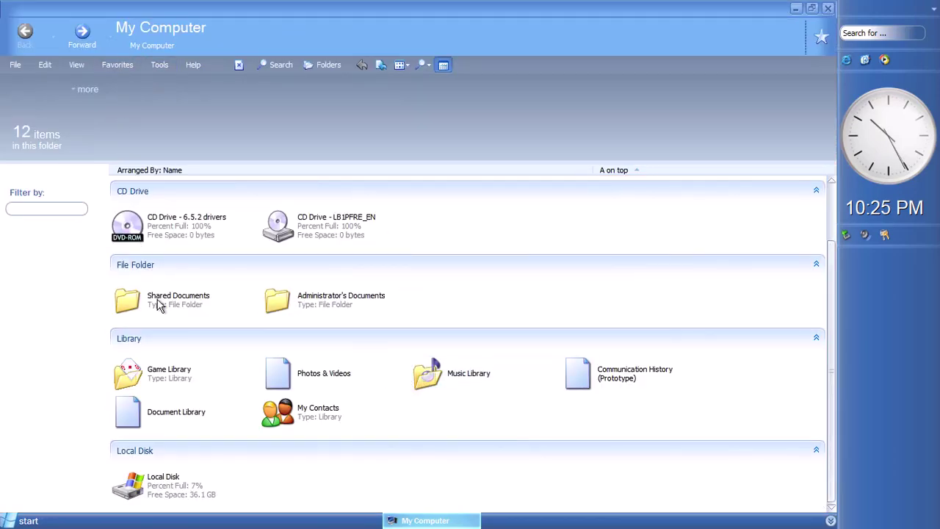
{"action": "double_click", "coordinate": [129, 485]}
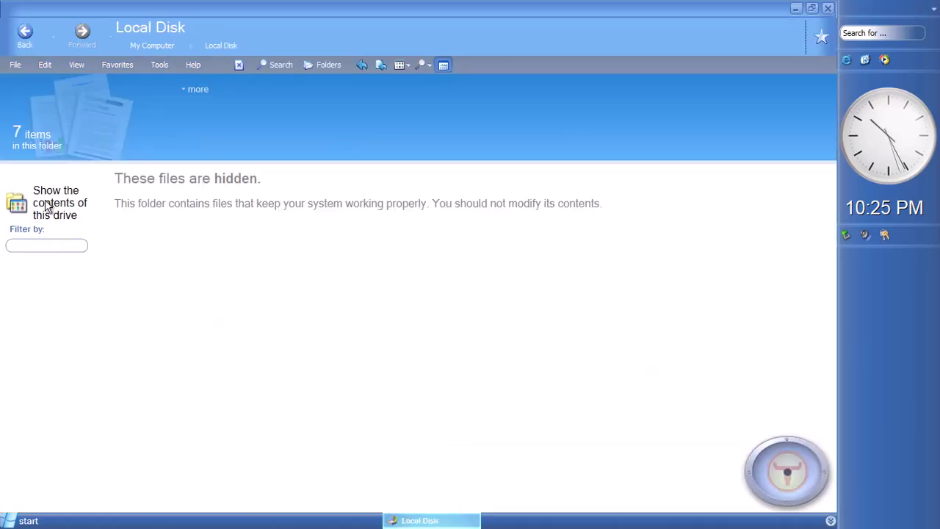
{"action": "left_click", "coordinate": [46, 207]}
{"action": "double_click", "coordinate": [596, 207]}
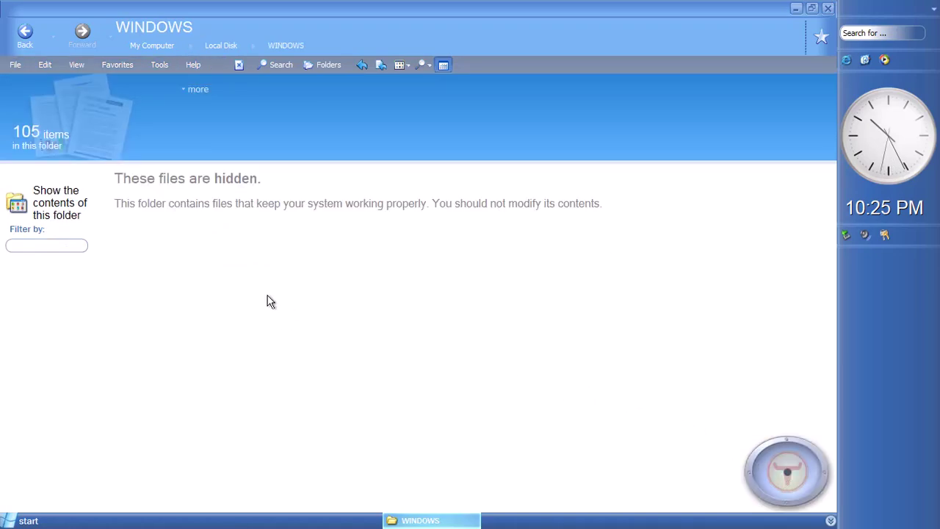
{"action": "left_click", "coordinate": [72, 212]}
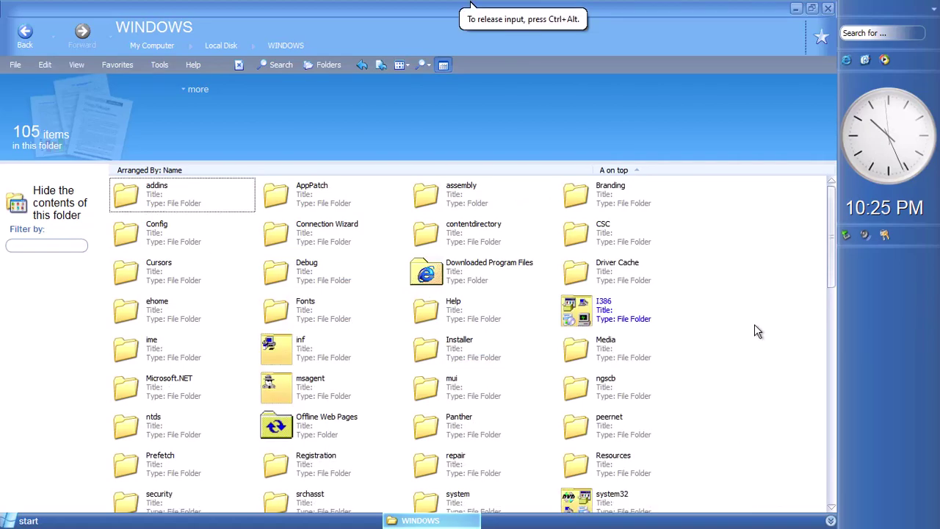
Run dxdiag from the Run box to launch the DirectX Diagnostic Tool
{"action": "key", "text": "super+r"}
{"action": "type", "text": "dxdiag"}
{"action": "key", "text": "Return"}
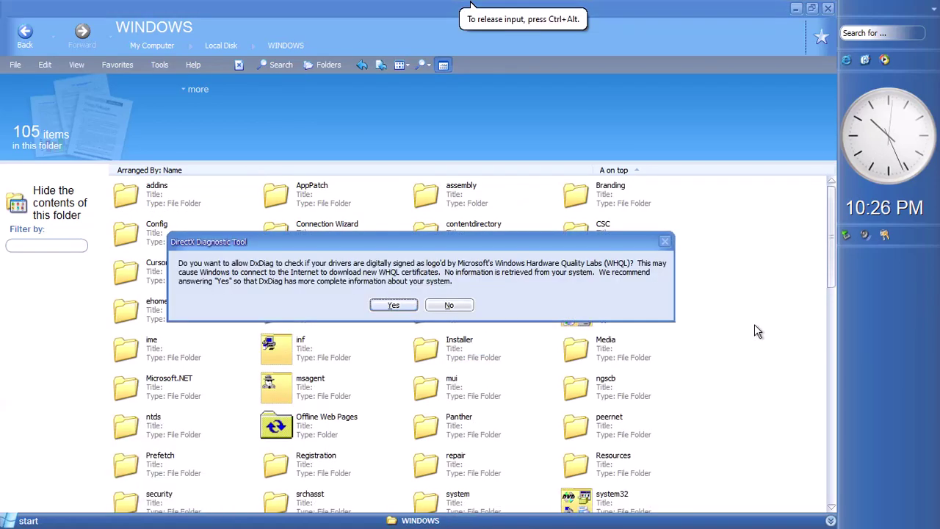
Allow the WHQL check and page through DirectX Files to the Display tab's Direct3D test
{"action": "left_click", "coordinate": [394, 306]}
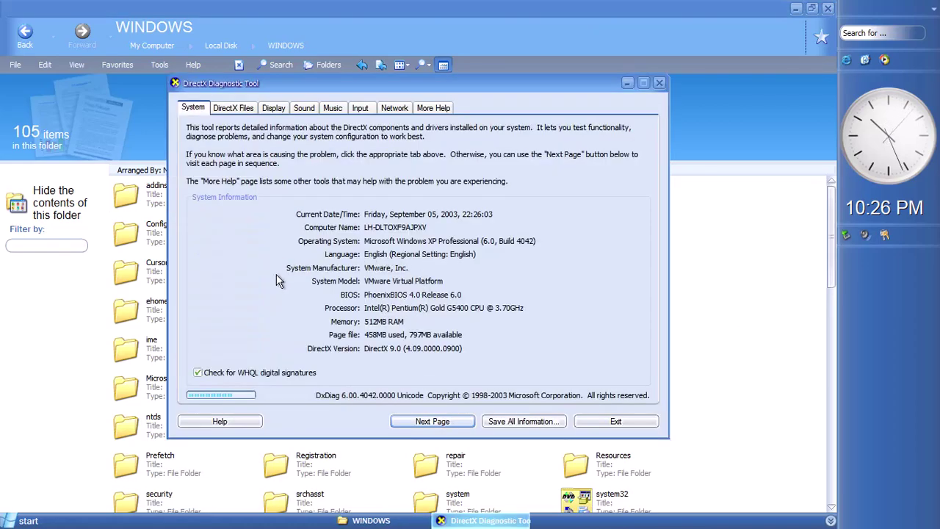
{"action": "left_click", "coordinate": [434, 423]}
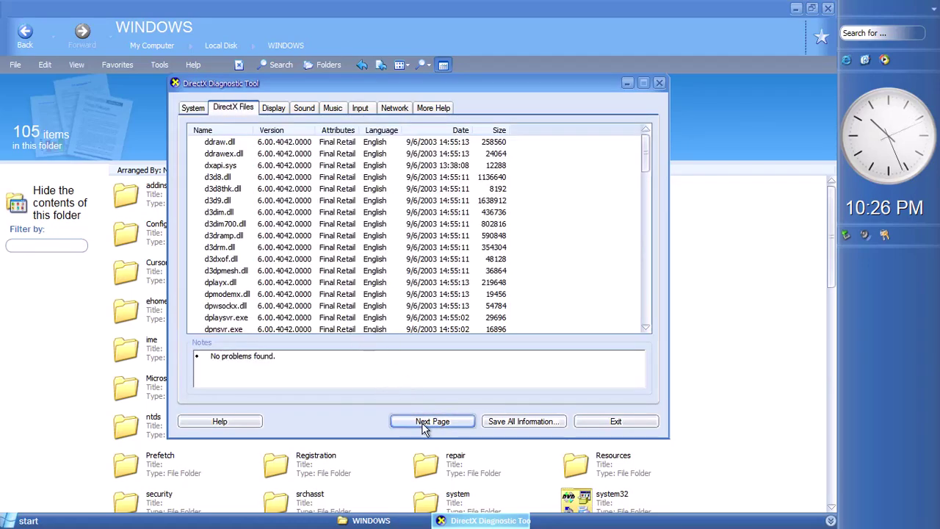
{"action": "left_click", "coordinate": [422, 424]}
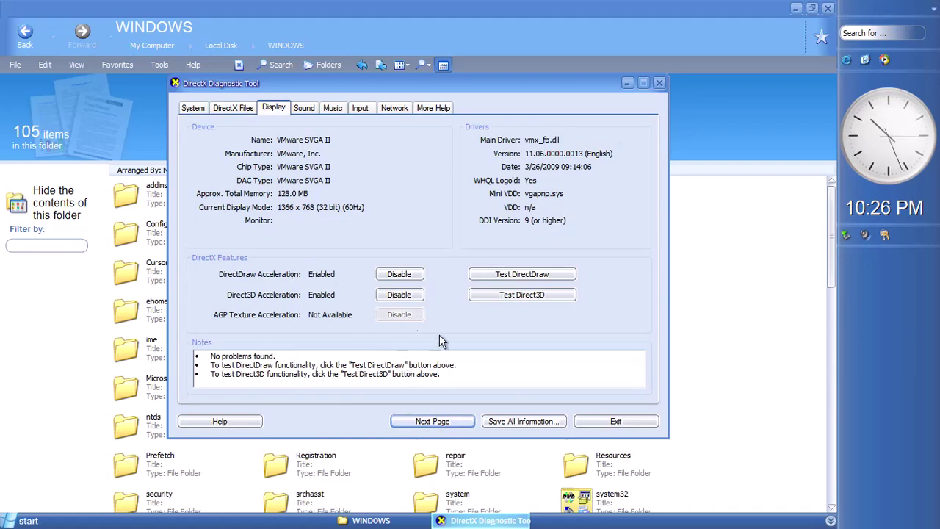
{"action": "left_click", "coordinate": [534, 296]}
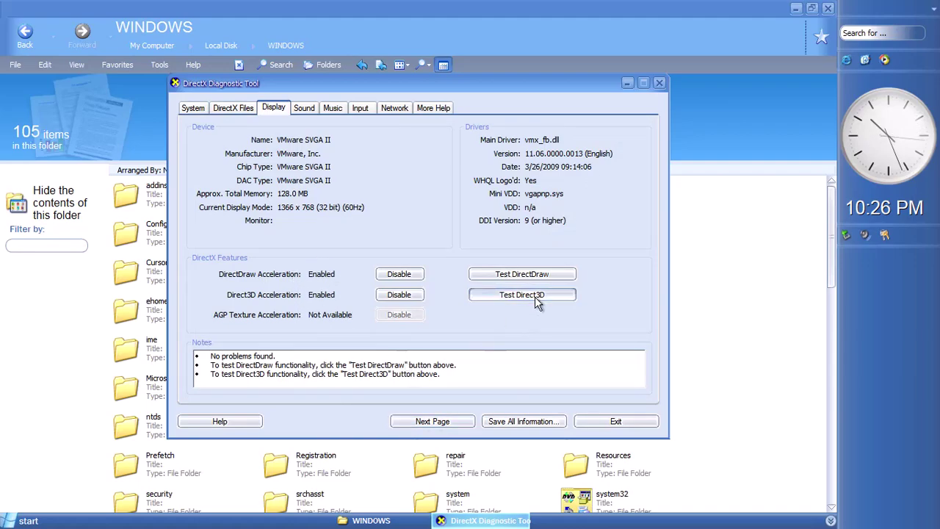
Start the Direct3D test, cancel the first cube early, then restart and confirm each cube
{"action": "left_click", "coordinate": [391, 295]}
{"action": "left_click", "coordinate": [394, 294]}
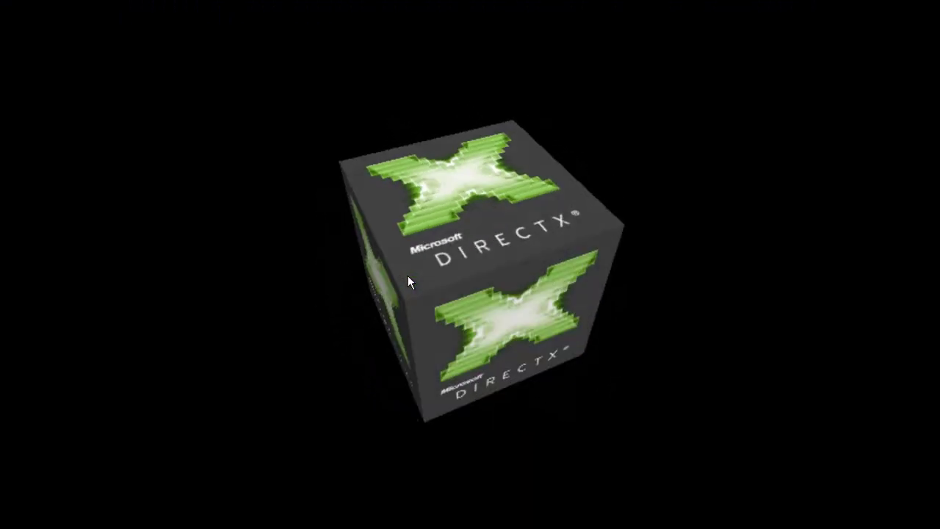
{"action": "key", "text": "Escape"}
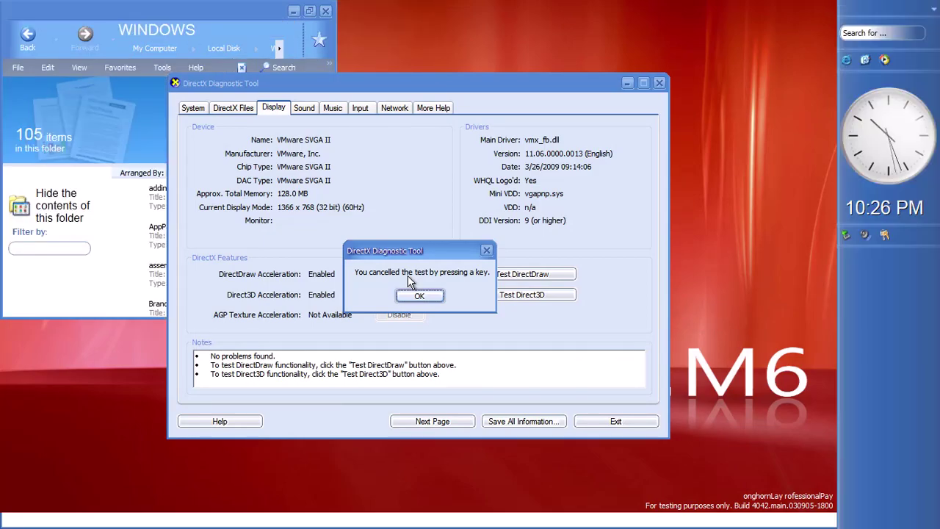
{"action": "left_click", "coordinate": [417, 295]}
{"action": "left_click", "coordinate": [505, 296]}
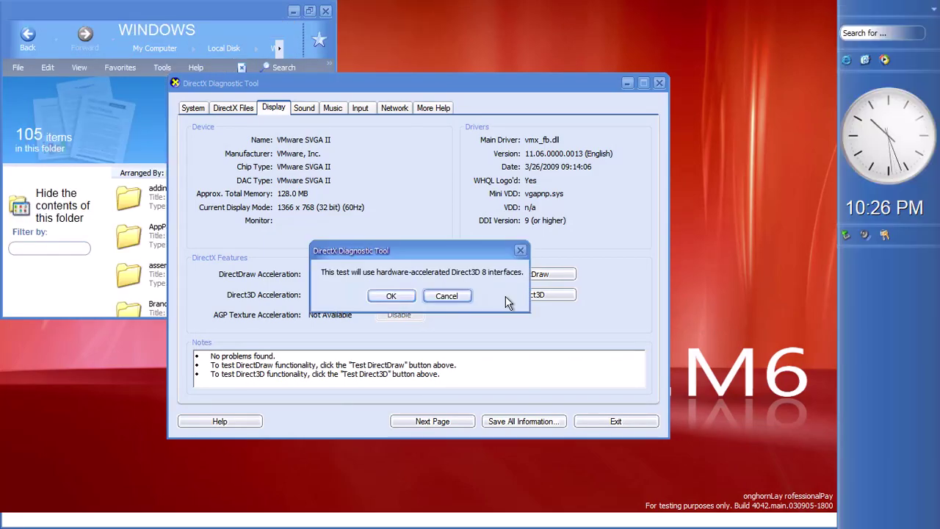
{"action": "left_click", "coordinate": [395, 297]}
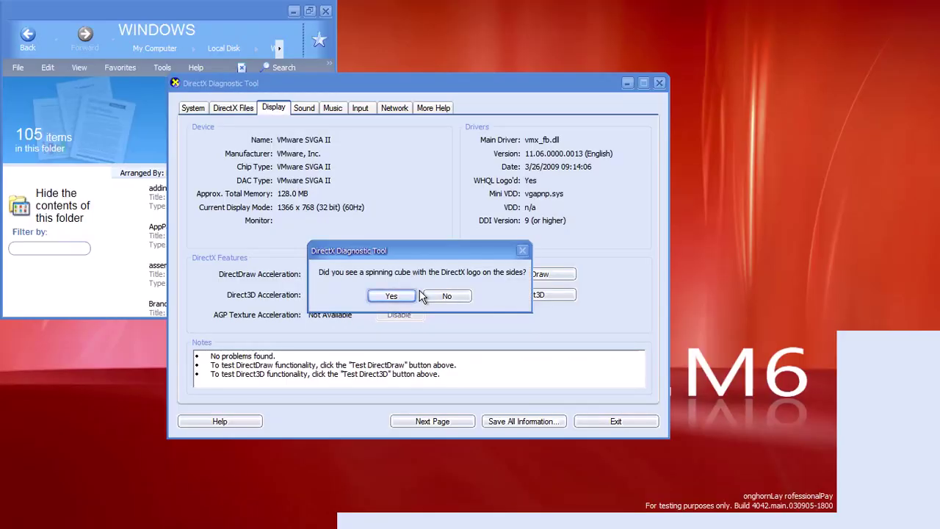
{"action": "left_click", "coordinate": [404, 297]}
{"action": "left_click", "coordinate": [404, 296]}
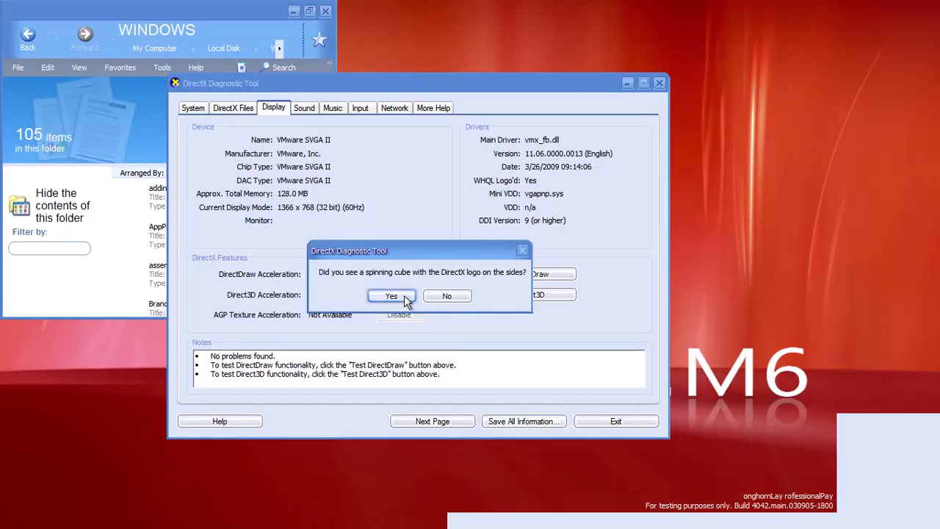
{"action": "left_click", "coordinate": [392, 296]}
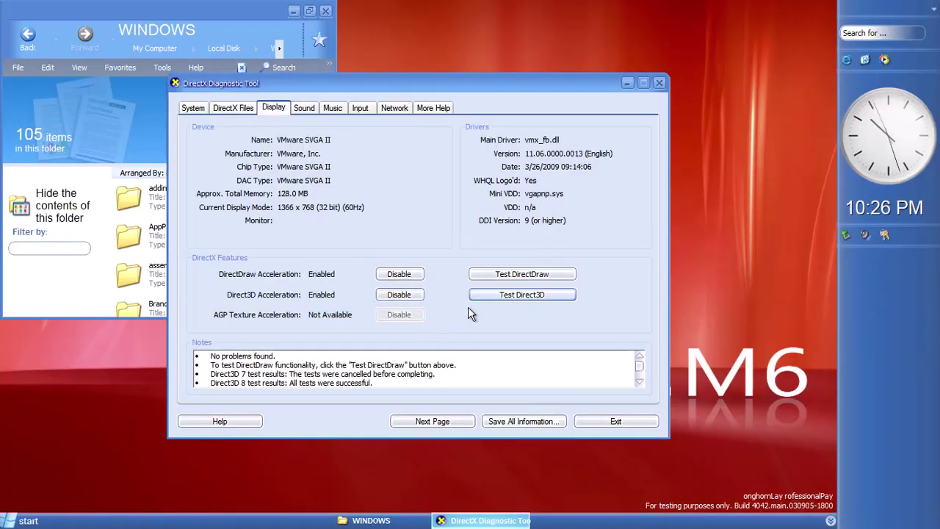
Rerun the Direct3D 7, 8 and 9 tests, confirming each spinning cube appeared
{"action": "left_click", "coordinate": [512, 297]}
{"action": "left_click", "coordinate": [401, 295]}
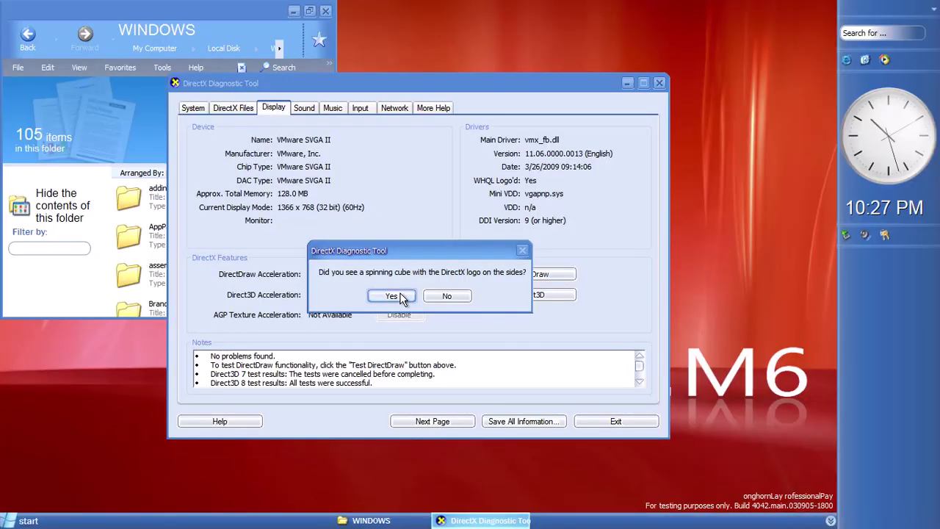
{"action": "left_click", "coordinate": [392, 296]}
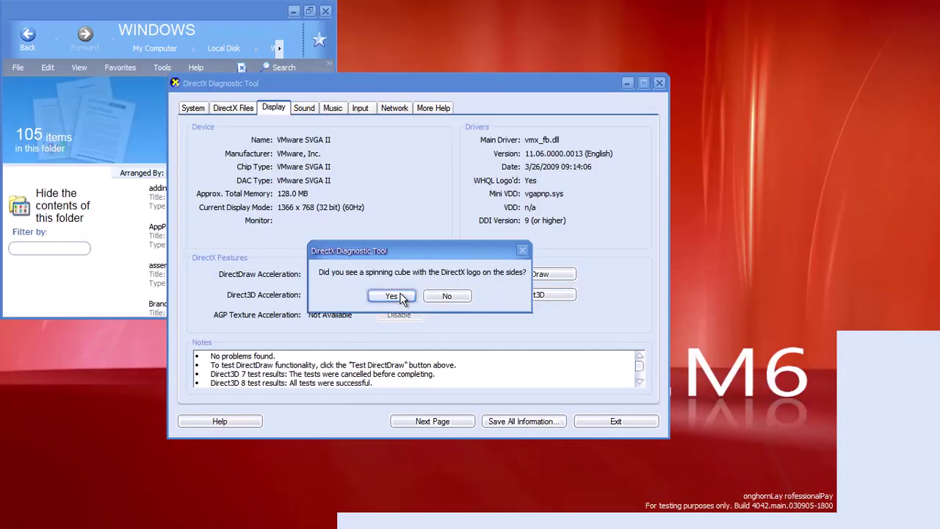
{"action": "left_click", "coordinate": [399, 297]}
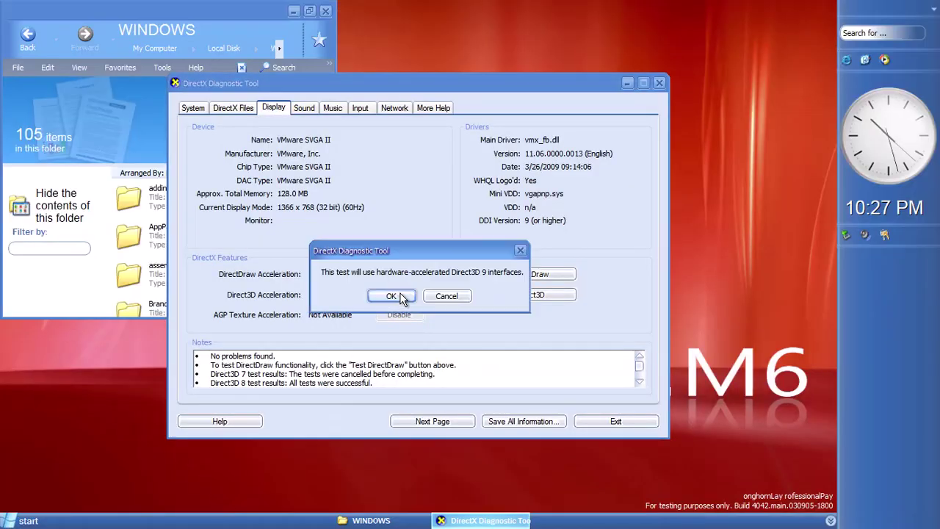
{"action": "left_click", "coordinate": [392, 296]}
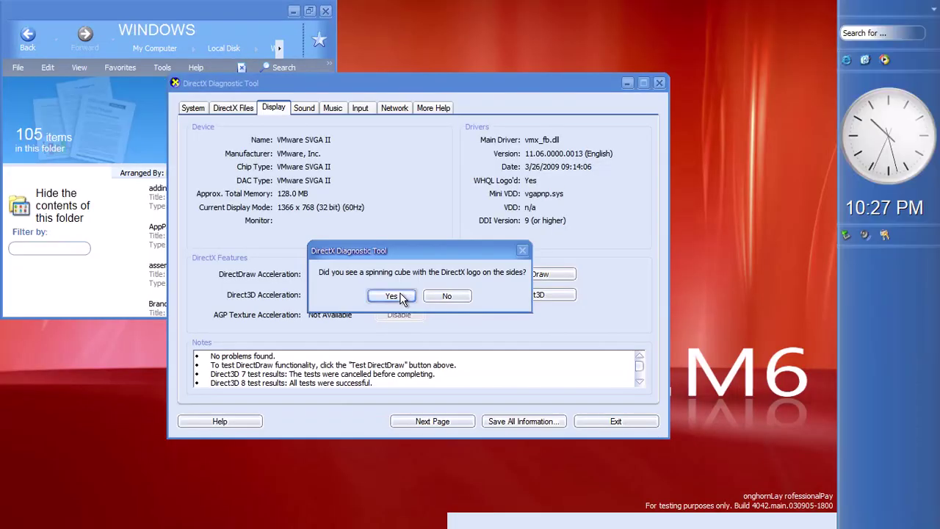
{"action": "left_click", "coordinate": [399, 296]}
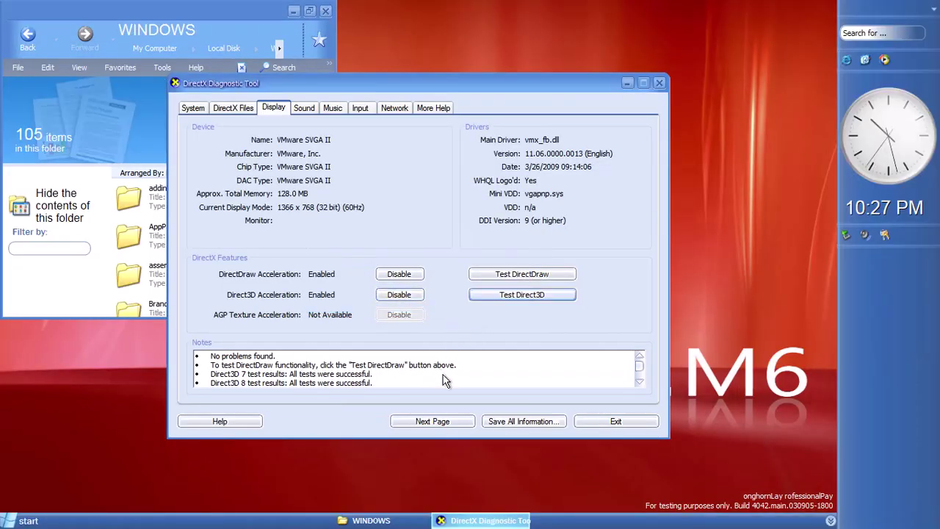
Look through the Sound, Music, Input, Network and More Help tabs, then close the DirectX Diagnostic Tool
{"action": "scroll", "coordinate": [443, 382], "scroll_direction": "up", "scroll_amount": 1}
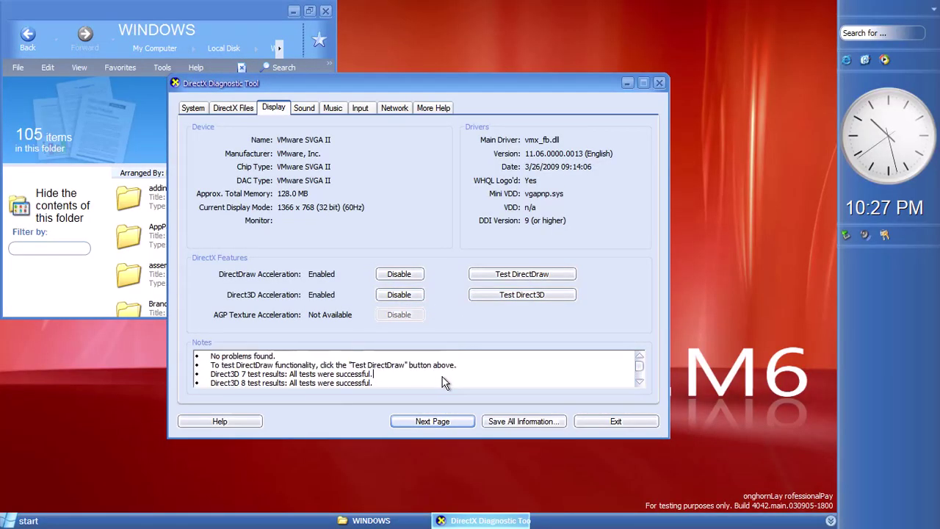
{"action": "scroll", "coordinate": [415, 378], "scroll_direction": "up", "scroll_amount": 1}
{"action": "scroll", "coordinate": [414, 376], "scroll_direction": "down", "scroll_amount": 2}
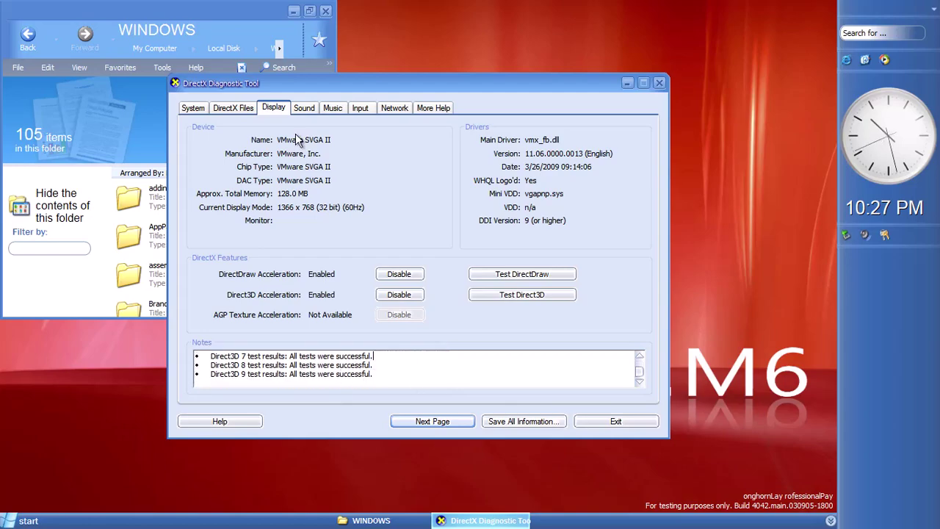
{"action": "left_click", "coordinate": [307, 109]}
{"action": "left_click", "coordinate": [334, 108]}
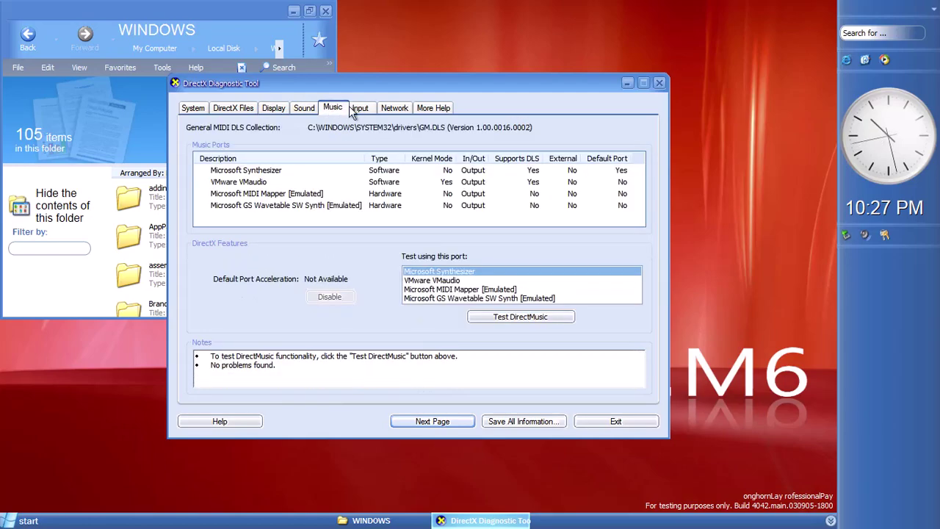
{"action": "left_click", "coordinate": [360, 108]}
{"action": "left_click", "coordinate": [394, 108]}
{"action": "left_click", "coordinate": [435, 111]}
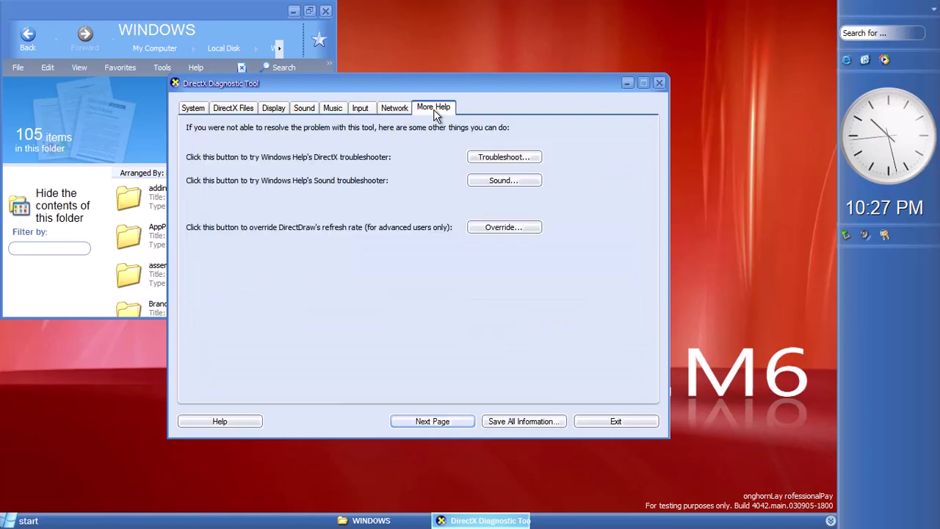
{"action": "left_click", "coordinate": [659, 84]}
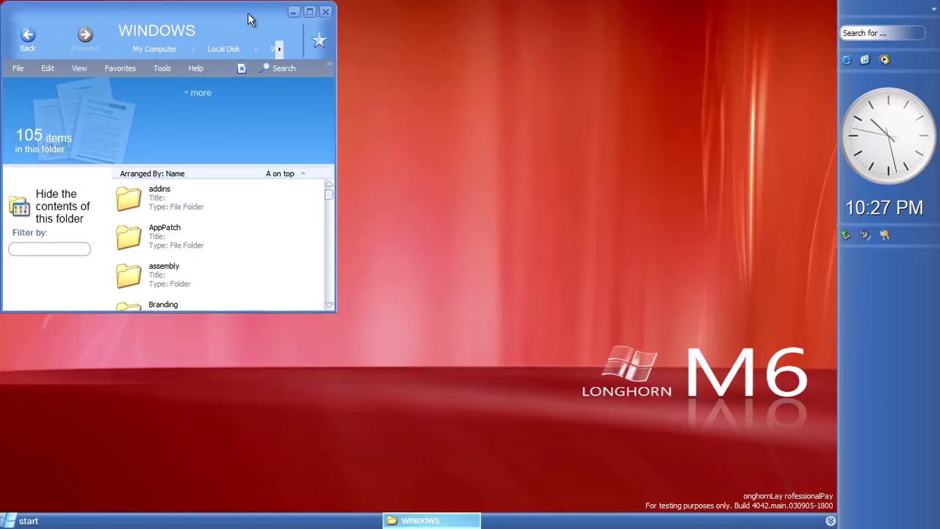
Maximize the WINDOWS folder window and open the I386 folder
{"action": "left_click_drag", "start_coordinate": [238, 12], "coordinate": [400, 46]}
{"action": "left_click", "coordinate": [484, 41]}
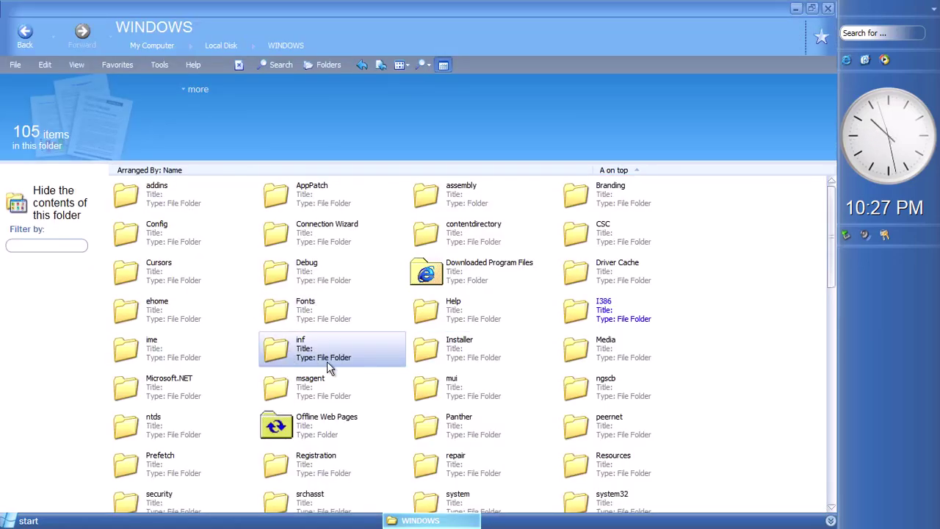
{"action": "left_click", "coordinate": [607, 327]}
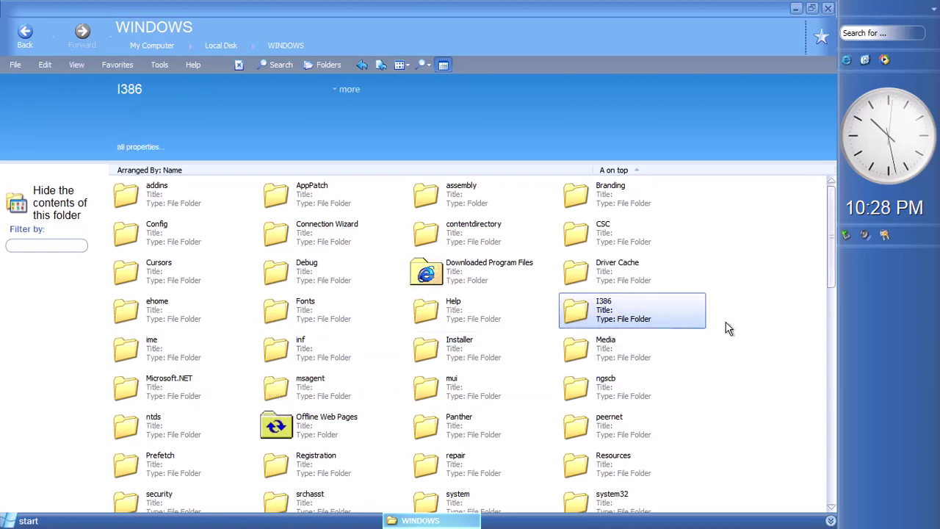
{"action": "double_click", "coordinate": [680, 316]}
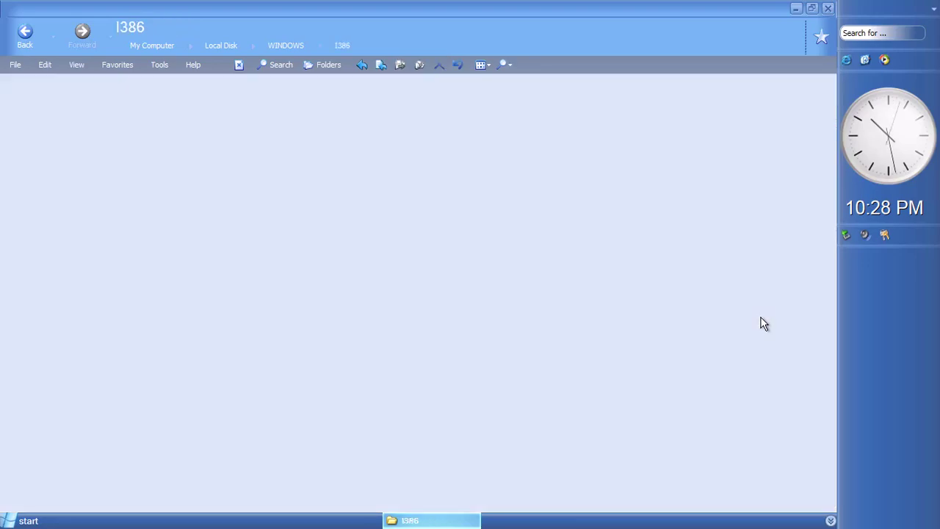
{"action": "scroll", "coordinate": [763, 325], "scroll_direction": "down", "scroll_amount": 5}
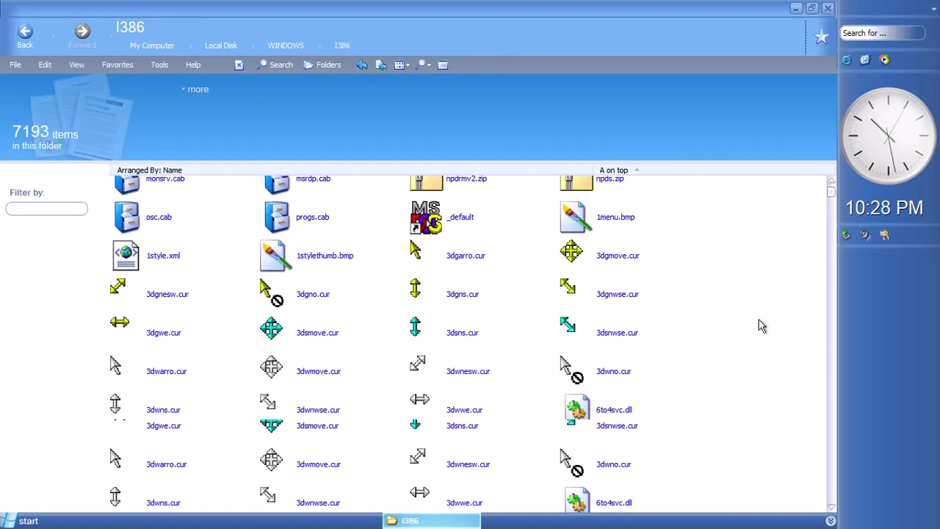
Open a command prompt in I386, then restore and resize the folder window beside it
{"action": "right_click", "coordinate": [760, 321]}
{"action": "left_click", "coordinate": [742, 275]}
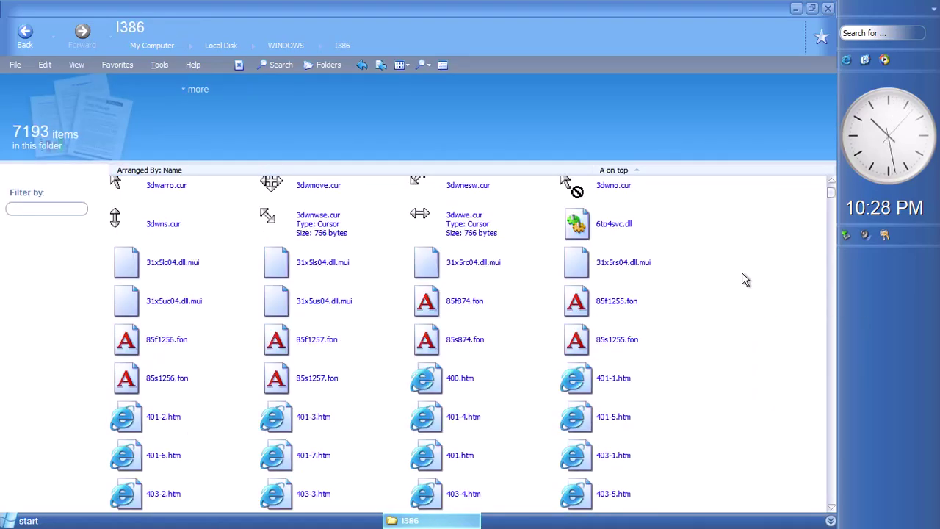
{"action": "key", "text": "shift+F10"}
{"action": "left_click", "coordinate": [205, 285]}
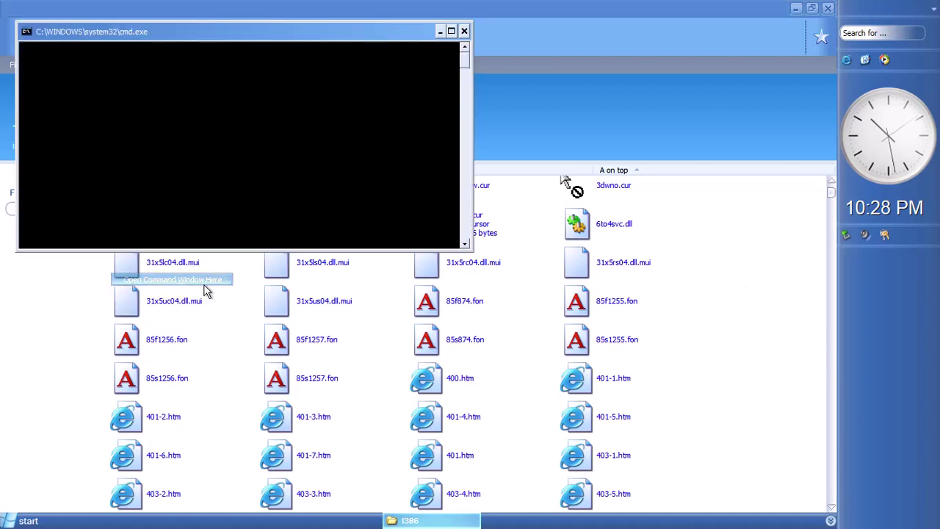
{"action": "double_click", "coordinate": [644, 10]}
{"action": "left_click_drag", "start_coordinate": [343, 62], "coordinate": [389, 85]}
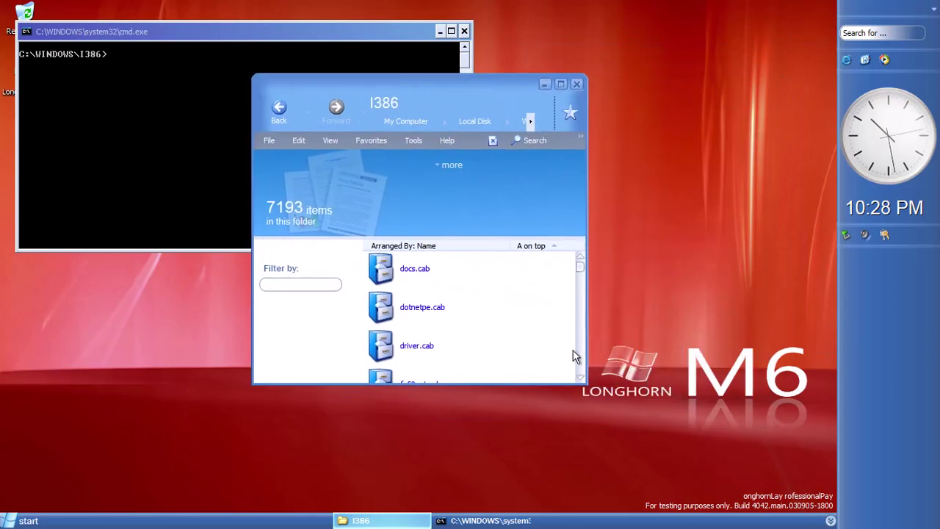
{"action": "left_click_drag", "start_coordinate": [586, 389], "coordinate": [804, 468]}
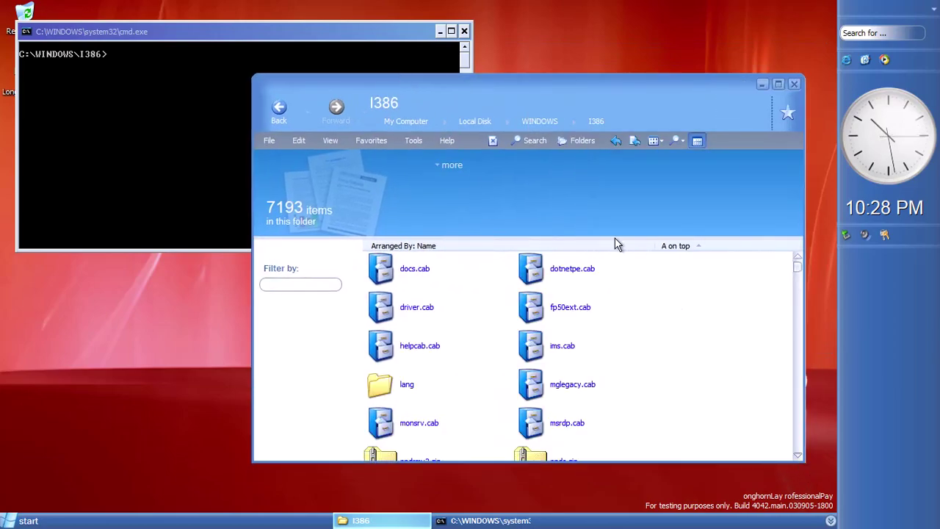
Run 'sbctl start' in the console and rearrange the console and I386 windows
{"action": "left_click", "coordinate": [163, 86]}
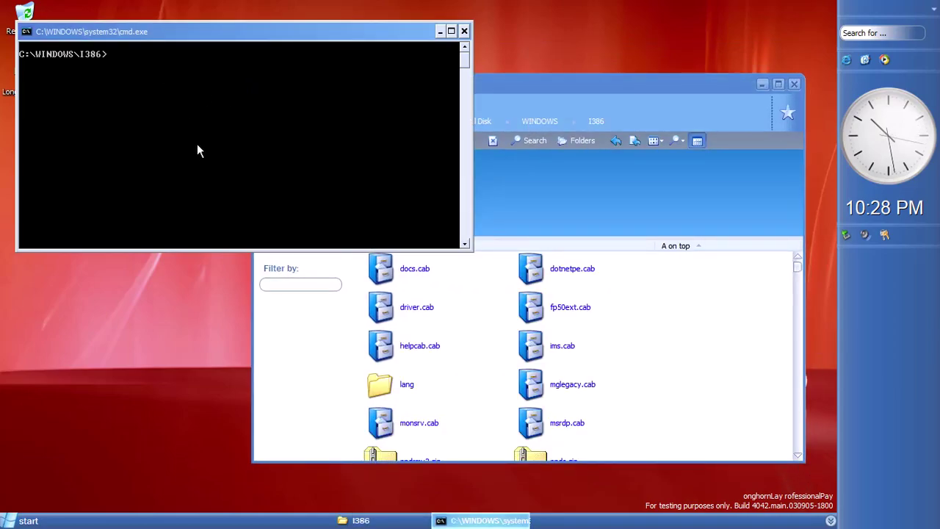
{"action": "type", "text": "sbctl start"}
{"action": "key", "text": "Return"}
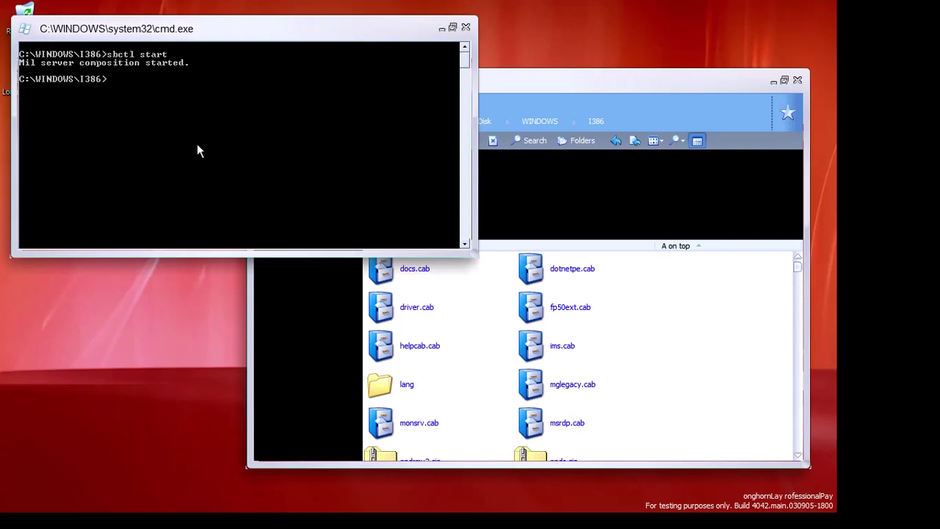
{"action": "left_click_drag", "start_coordinate": [189, 29], "coordinate": [202, 120]}
{"action": "left_click", "coordinate": [683, 202]}
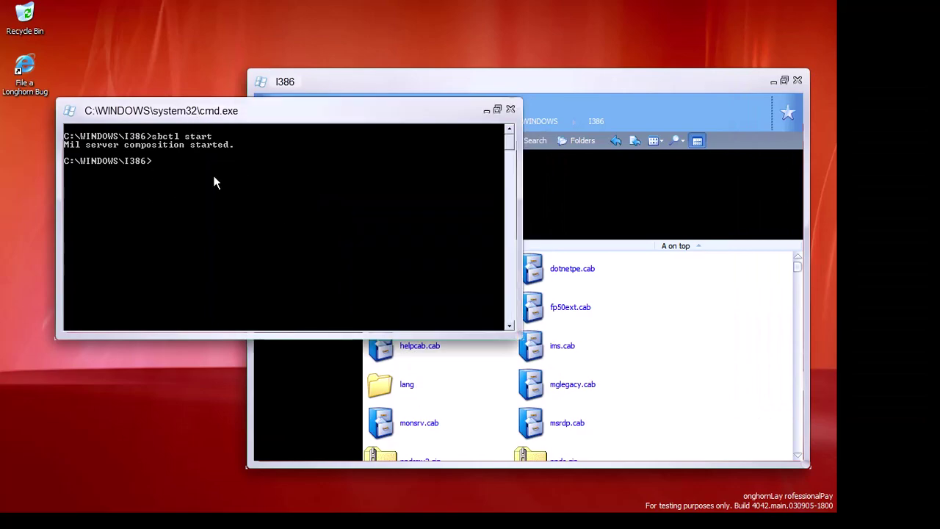
{"action": "left_click", "coordinate": [547, 103]}
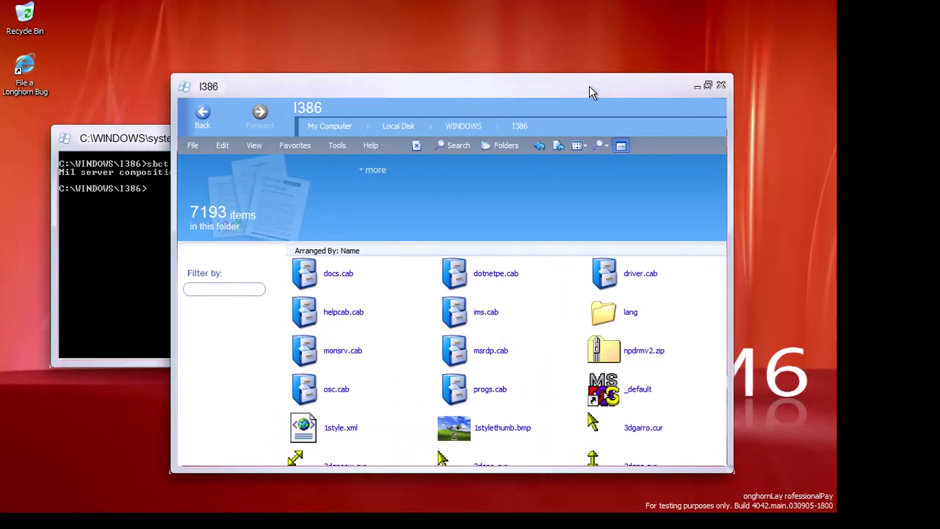
{"action": "left_click_drag", "start_coordinate": [589, 86], "coordinate": [833, 107]}
{"action": "left_click_drag", "start_coordinate": [738, 115], "coordinate": [563, 90]}
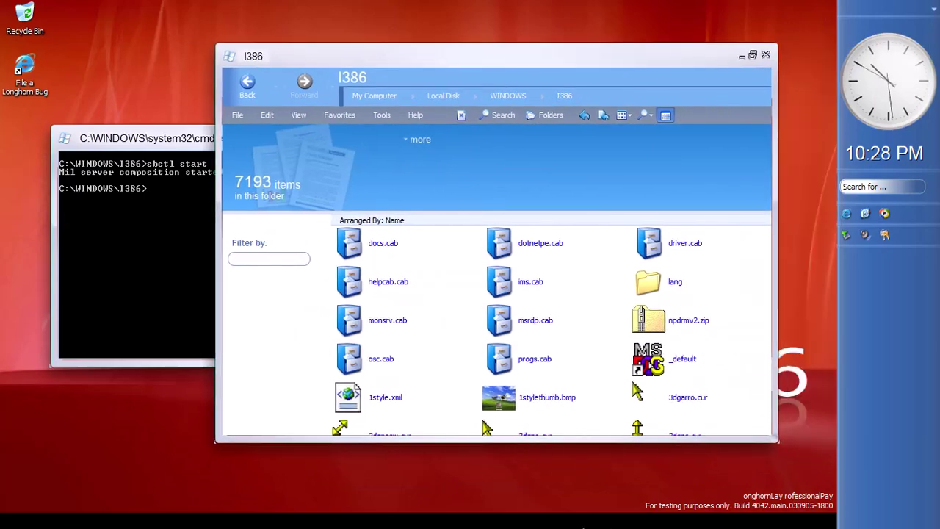
{"action": "left_click", "coordinate": [344, 235]}
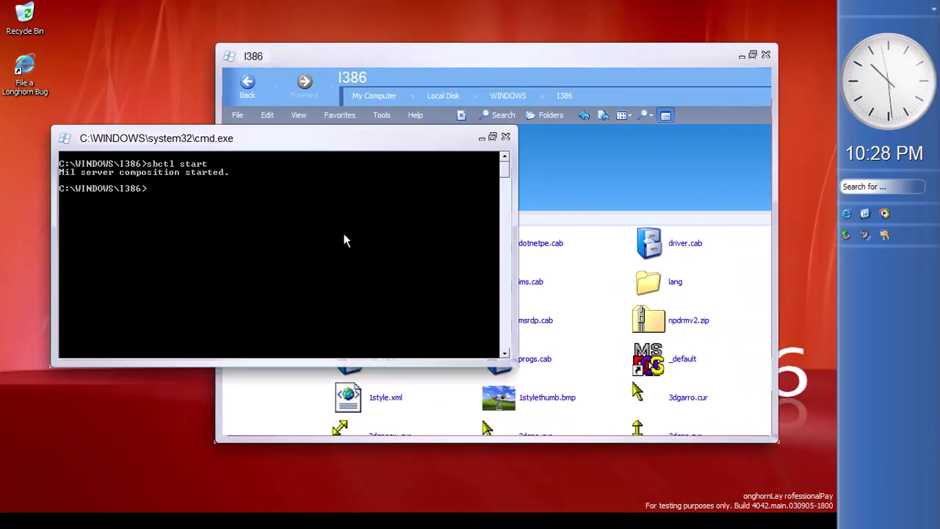
End a running process in Task Manager, which logs the session off
{"action": "key", "text": "super"}
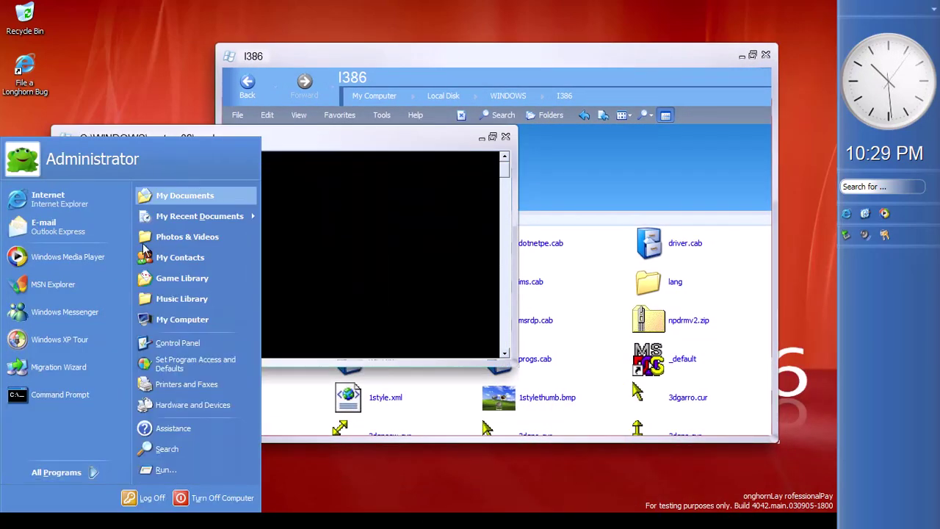
{"action": "key", "text": "Escape"}
{"action": "type", "text": "fs"}
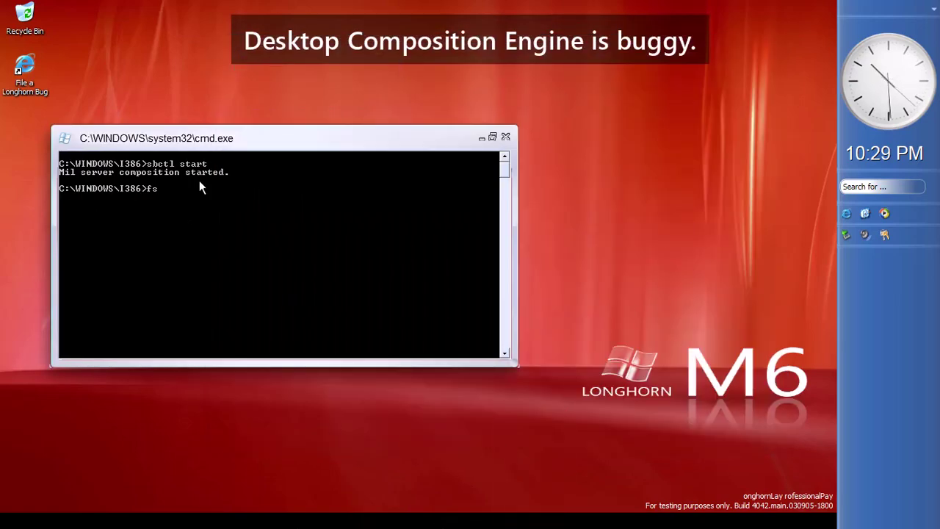
{"action": "key", "text": "ctrl+shift+Escape"}
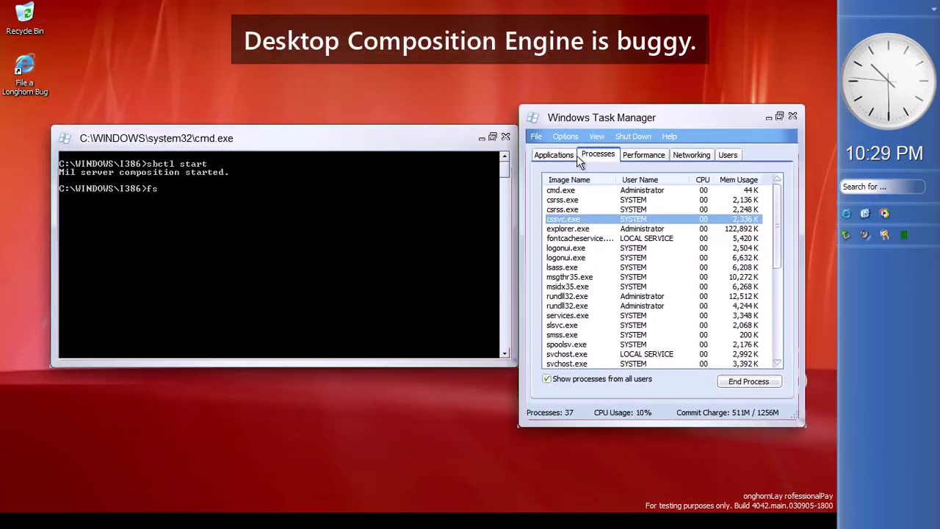
{"action": "right_click", "coordinate": [609, 217]}
{"action": "left_click", "coordinate": [281, 6]}
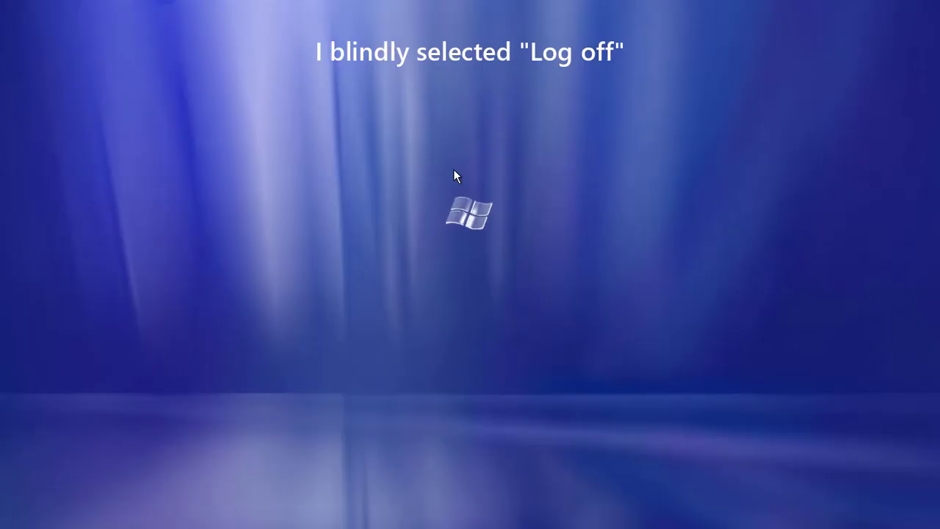
Log back in as Administrator and open My Computer
{"action": "left_click", "coordinate": [430, 214]}
{"action": "key", "text": "ctrl+alt+Delete"}
{"action": "left_click", "coordinate": [446, 238]}
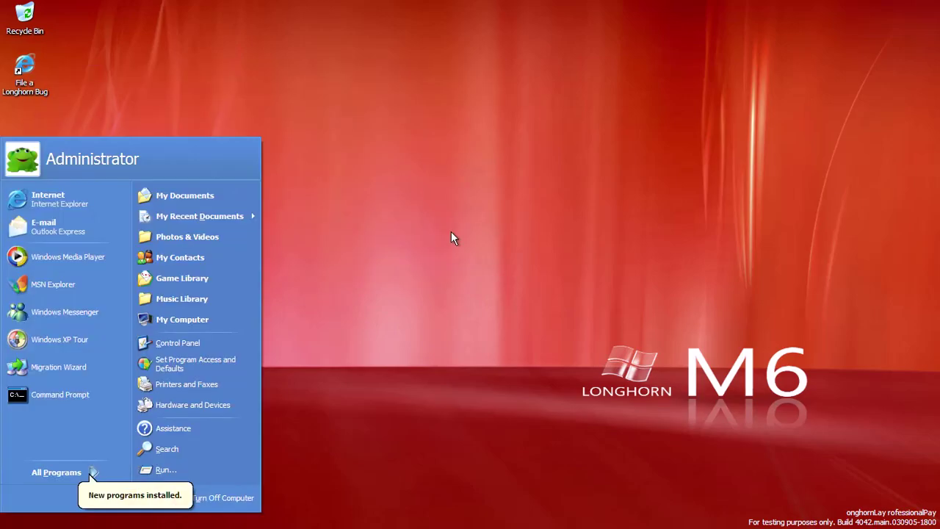
{"action": "left_click", "coordinate": [177, 324]}
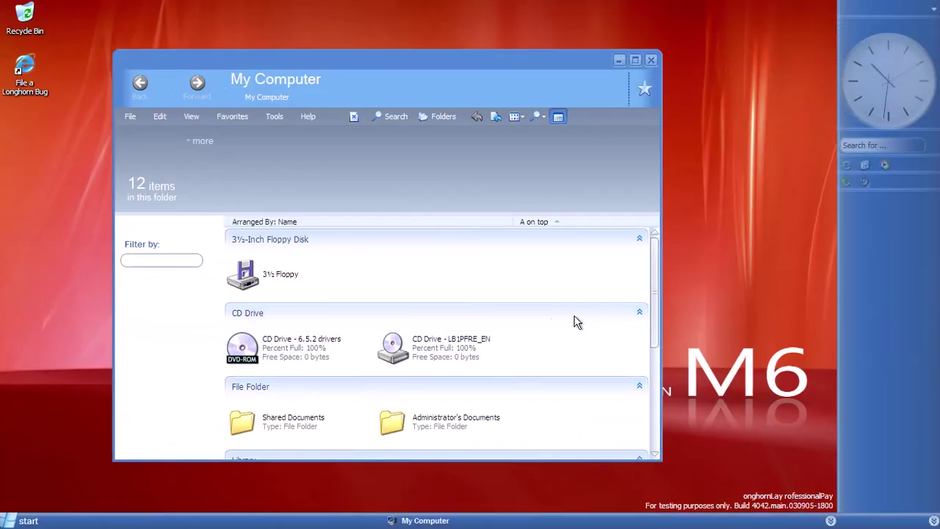
In a new Command Prompt, change to C:\WINDOWS\I386 and run 'sbctl start'
{"action": "left_click", "coordinate": [27, 520]}
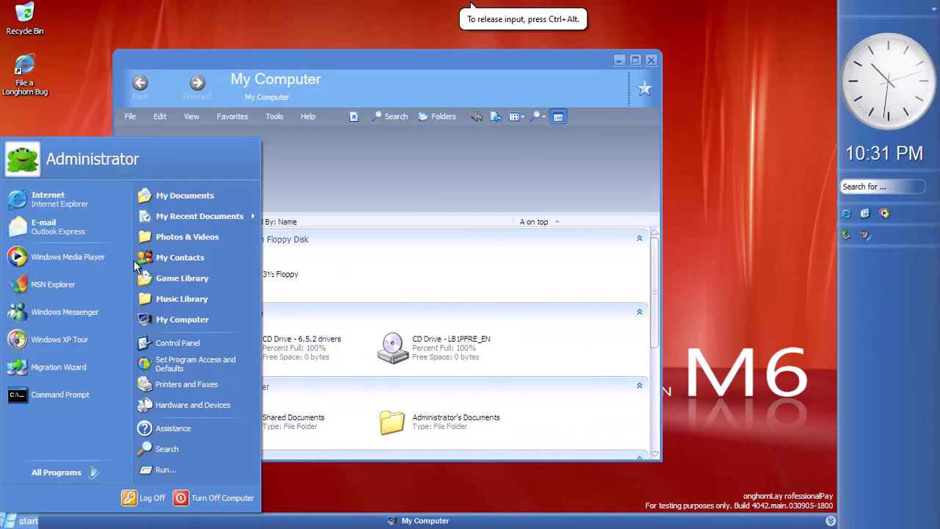
{"action": "left_click", "coordinate": [79, 398]}
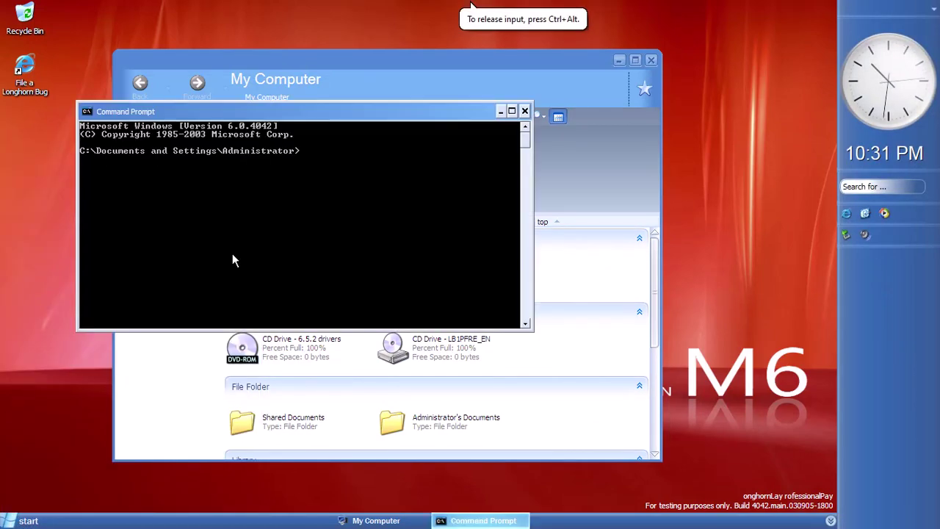
{"action": "type", "text": "cd\\"}
{"action": "key", "text": "Return"}
{"action": "type", "text": "cd windows\\i386"}
{"action": "key", "text": "Return"}
{"action": "type", "text": "sbctl start"}
{"action": "key", "text": "Return"}
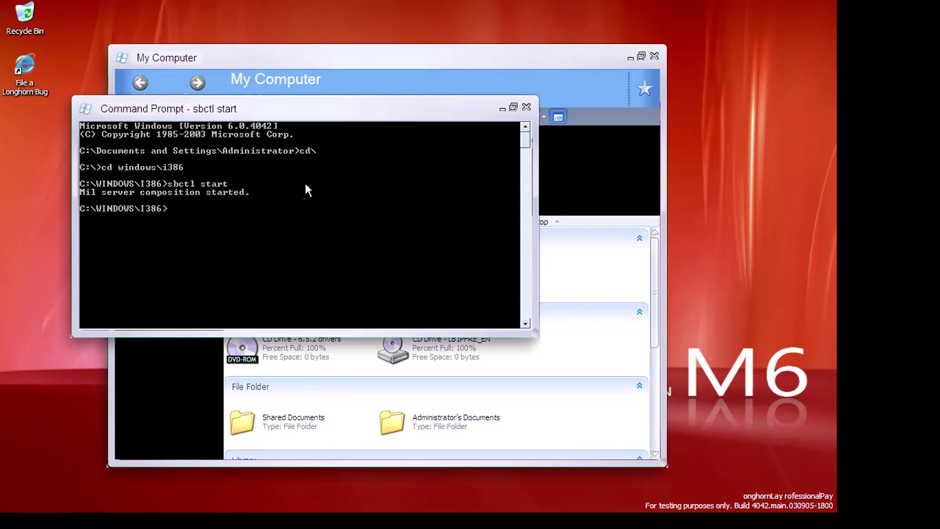
Close My Computer, then open Notepad's File Open dialog, move it and cancel it
{"action": "left_click", "coordinate": [320, 77]}
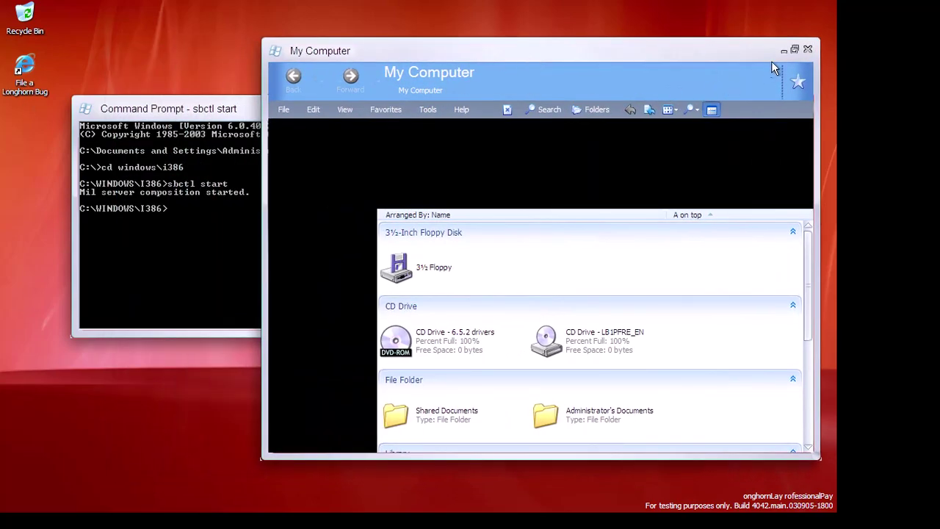
{"action": "left_click", "coordinate": [807, 50]}
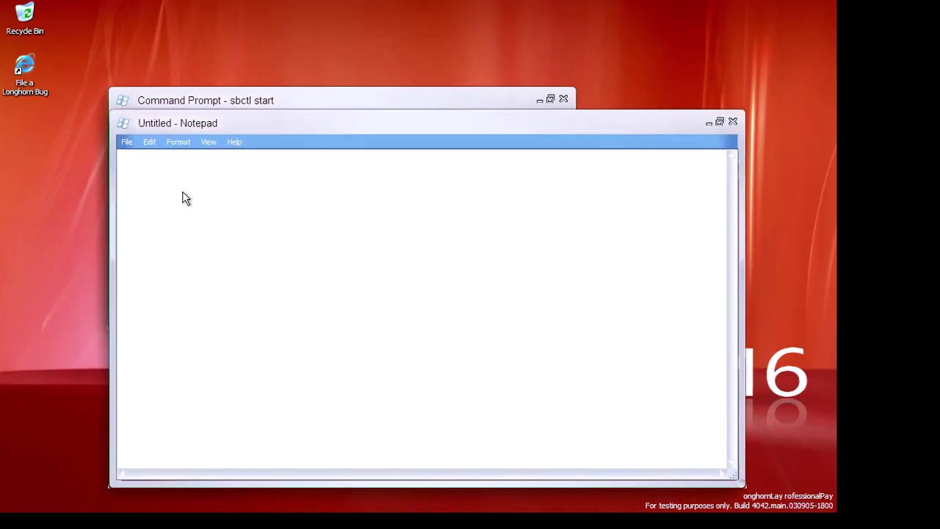
{"action": "left_click", "coordinate": [126, 143]}
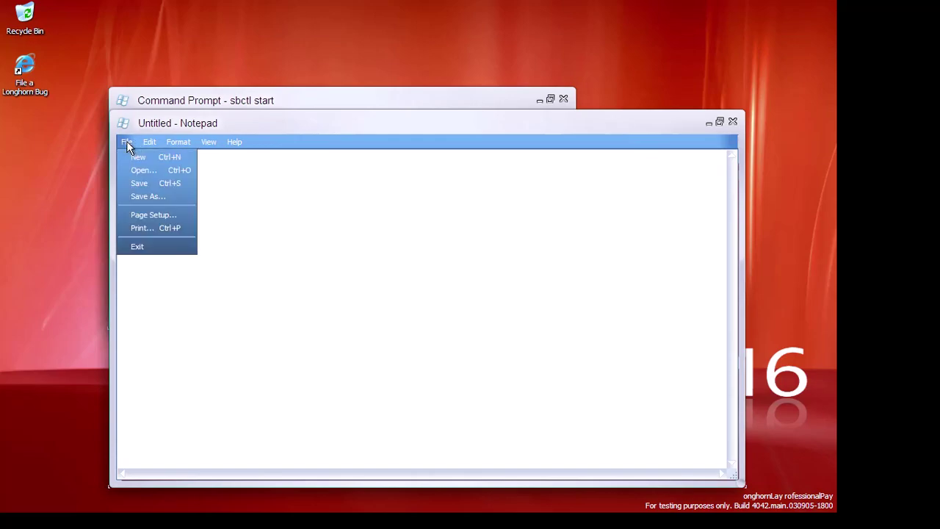
{"action": "left_click", "coordinate": [142, 169]}
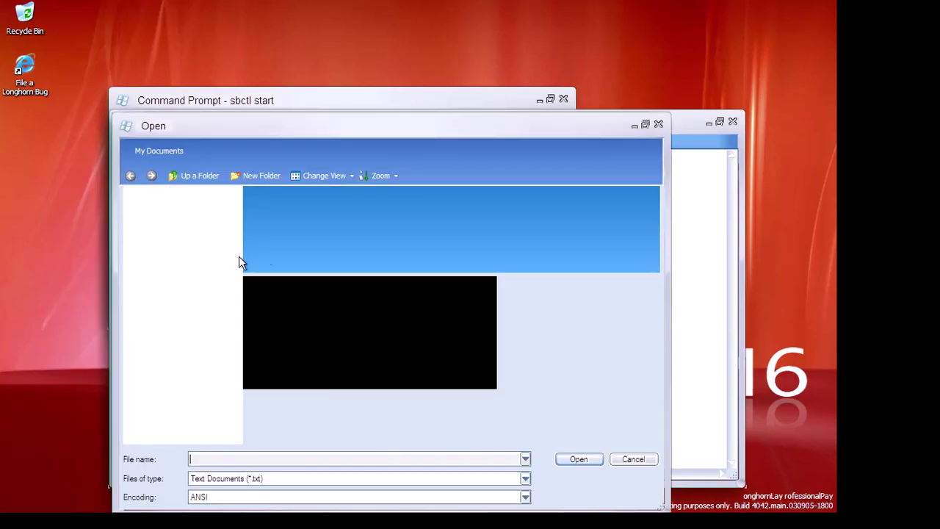
{"action": "left_click_drag", "start_coordinate": [237, 124], "coordinate": [202, 76]}
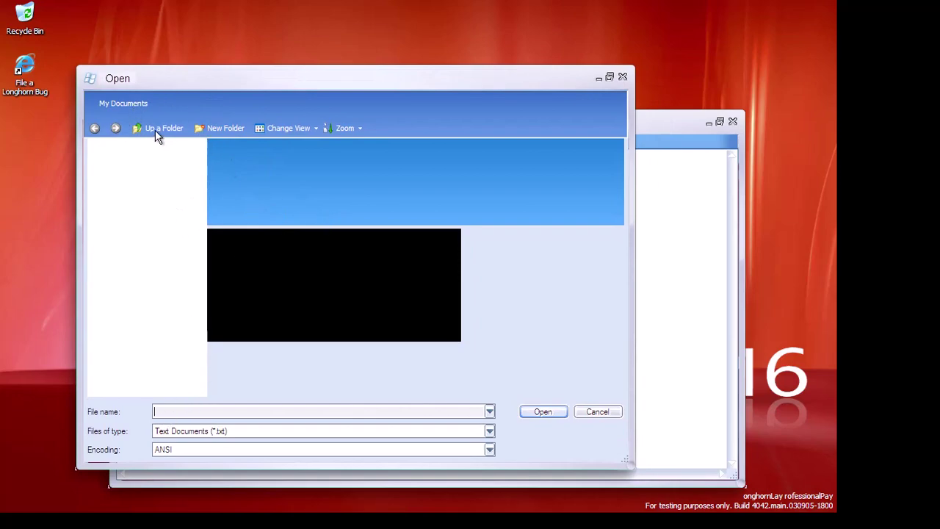
{"action": "mouse_move", "coordinate": [199, 82]}
{"action": "left_mouse_down"}
{"action": "mouse_move", "coordinate": [351, 102]}
{"action": "mouse_move", "coordinate": [195, 88]}
{"action": "left_mouse_up"}
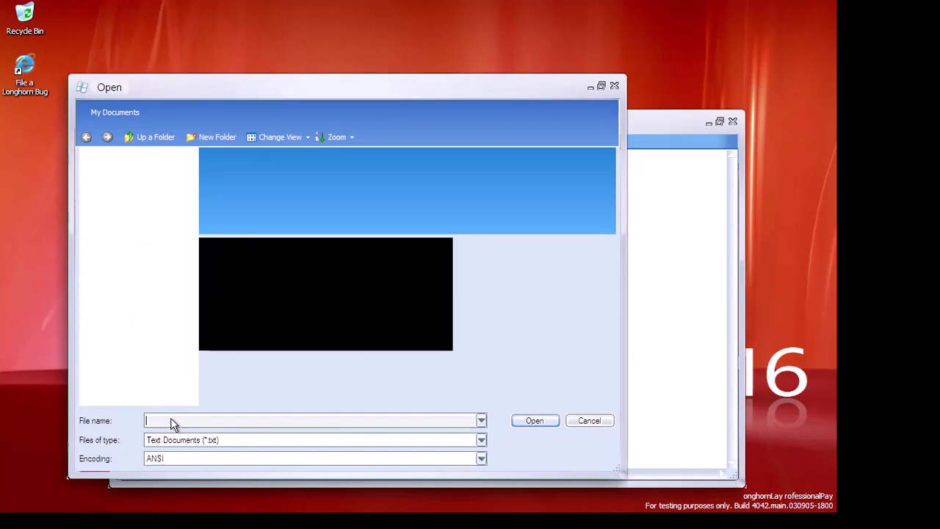
{"action": "key", "text": "Escape"}
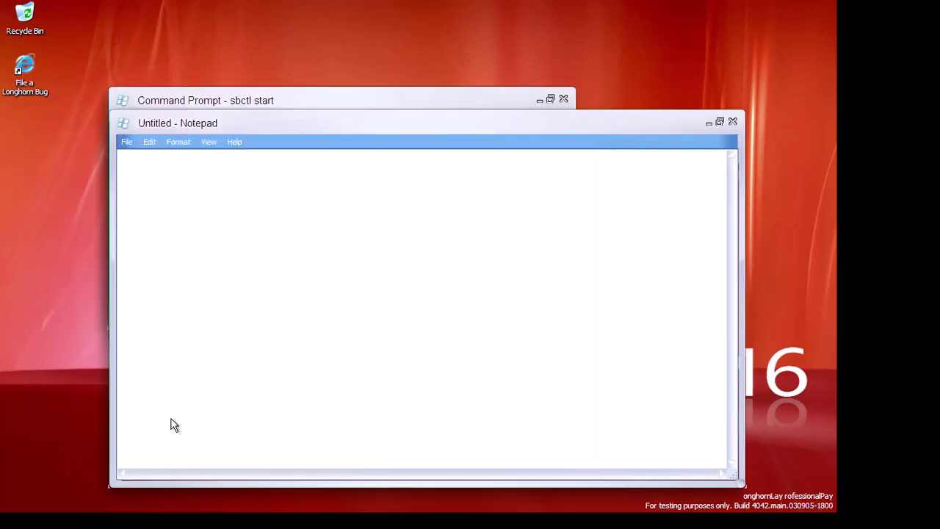
Close the empty Notepad document, dismiss the file-association error, and close the console
{"action": "left_click", "coordinate": [732, 122]}
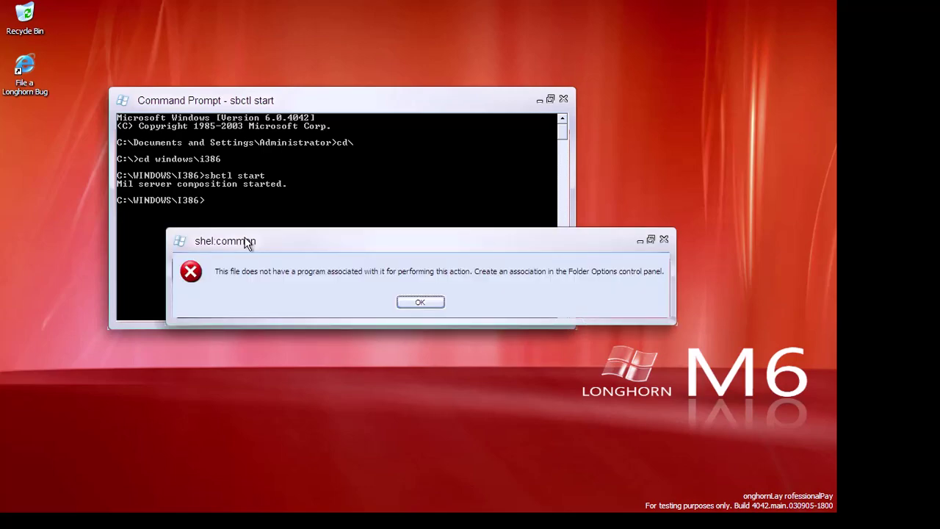
{"action": "key", "text": "Return"}
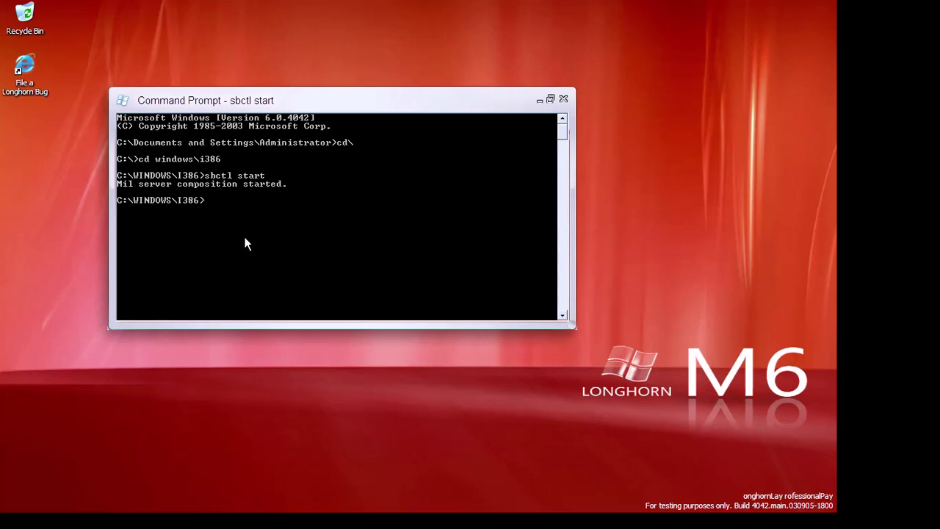
{"action": "left_click", "coordinate": [413, 307]}
{"action": "left_click_drag", "start_coordinate": [273, 100], "coordinate": [306, 118]}
{"action": "right_click", "coordinate": [500, 175]}
{"action": "left_click", "coordinate": [458, 218]}
Open the Startup folder and begin creating a new shortcut there
{"action": "key", "text": "alt+F4"}
{"action": "key", "text": "super"}
{"action": "left_click", "coordinate": [54, 472]}
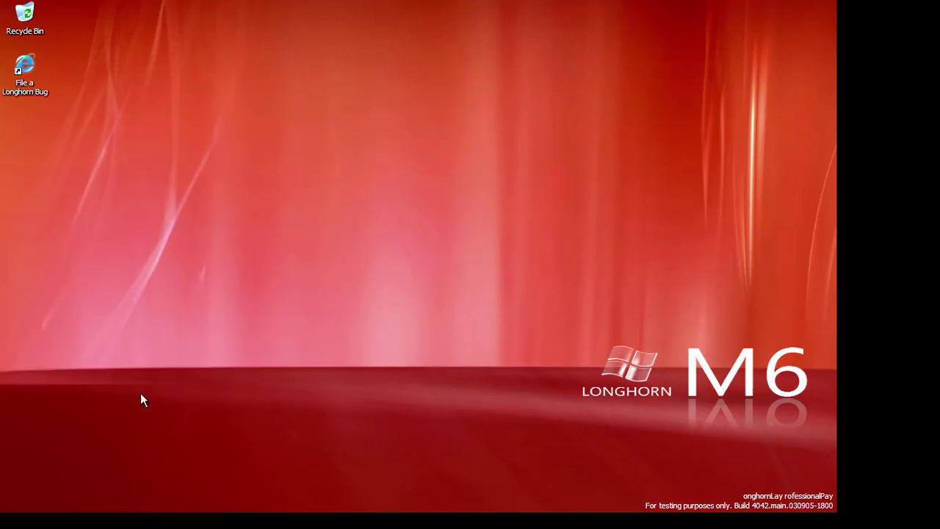
{"action": "right_click", "coordinate": [236, 321]}
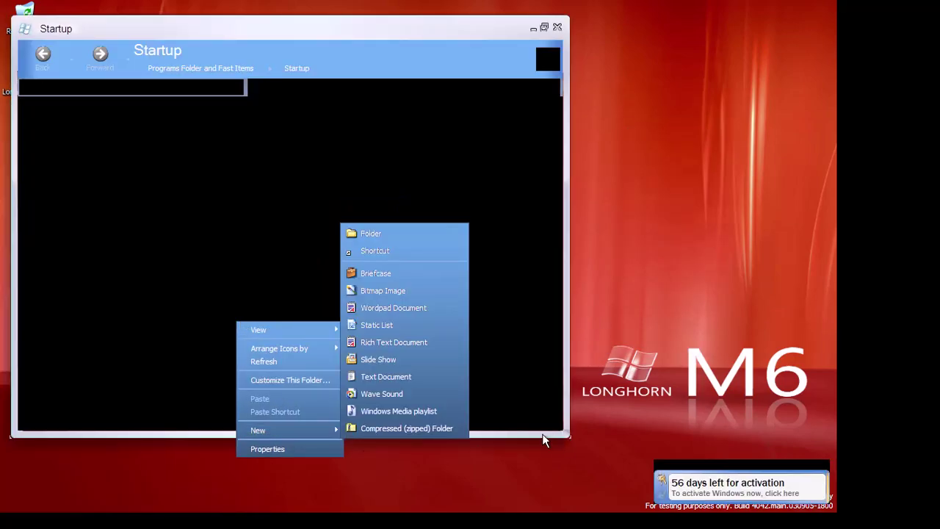
{"action": "left_click", "coordinate": [298, 427]}
{"action": "left_click", "coordinate": [425, 252]}
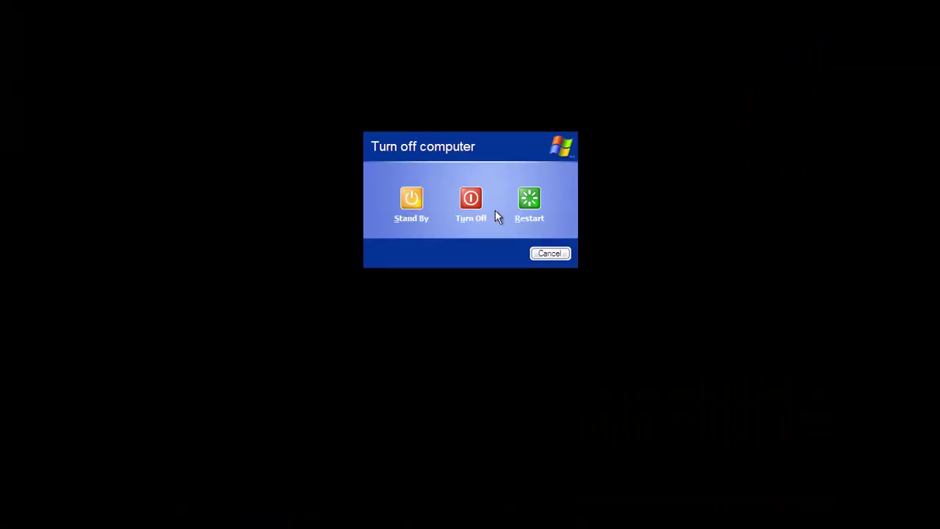
Cancel the Turn Off Computer dialog and close My Computer
{"action": "left_click", "coordinate": [541, 254]}
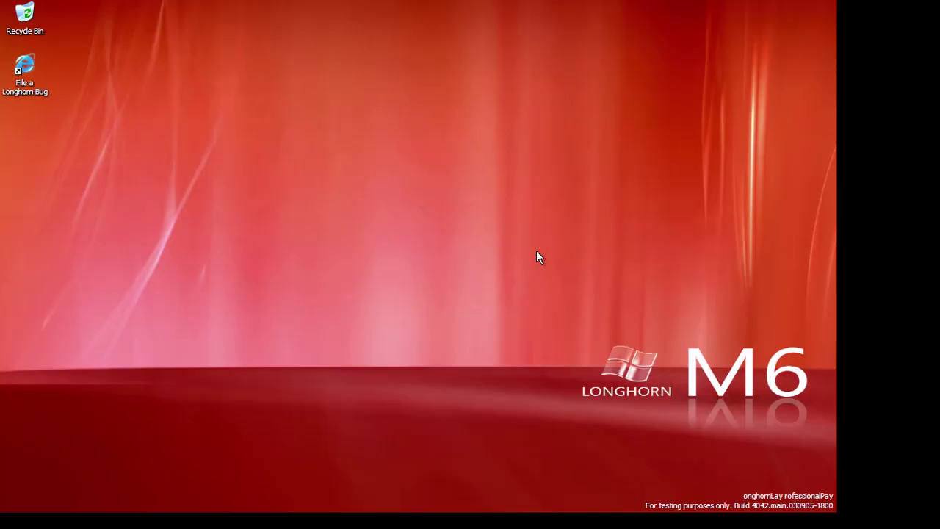
{"action": "key", "text": "super"}
{"action": "left_click", "coordinate": [60, 474]}
{"action": "left_click", "coordinate": [132, 500]}
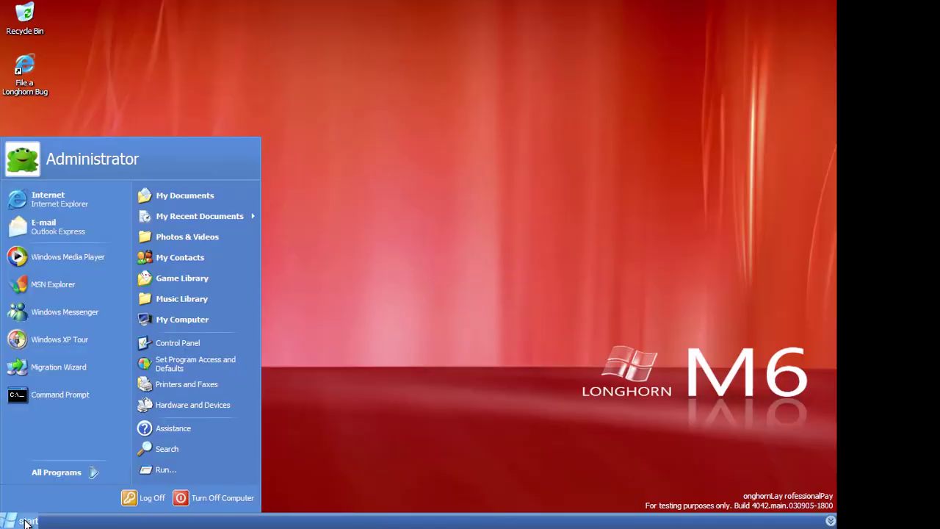
{"action": "left_click_drag", "start_coordinate": [60, 395], "coordinate": [527, 66]}
{"action": "left_click", "coordinate": [609, 70]}
Open Task Manager from the taskbar and Display Properties from the Start menu
{"action": "key", "text": "super"}
{"action": "right_click", "coordinate": [244, 521]}
{"action": "left_click", "coordinate": [277, 455]}
{"action": "left_click_drag", "start_coordinate": [754, 116], "coordinate": [488, 100]}
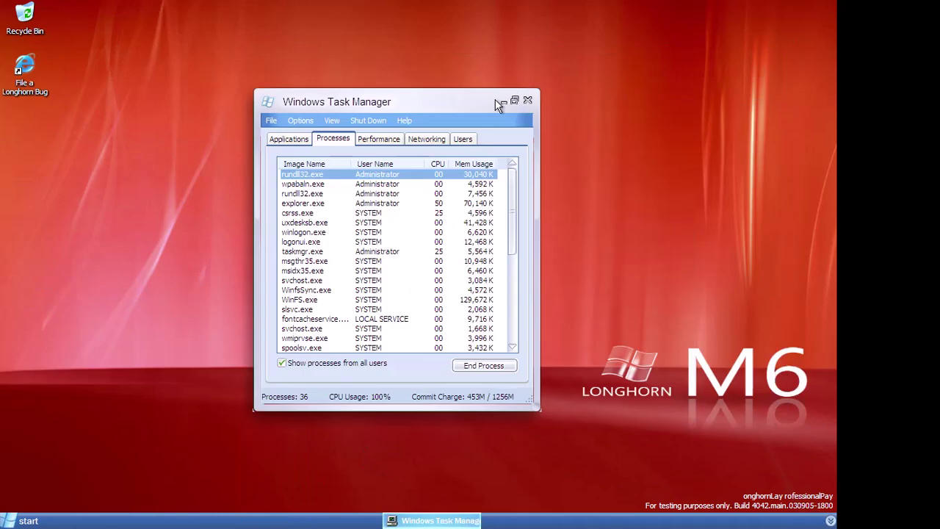
{"action": "left_click", "coordinate": [28, 518]}
{"action": "left_click", "coordinate": [98, 136]}
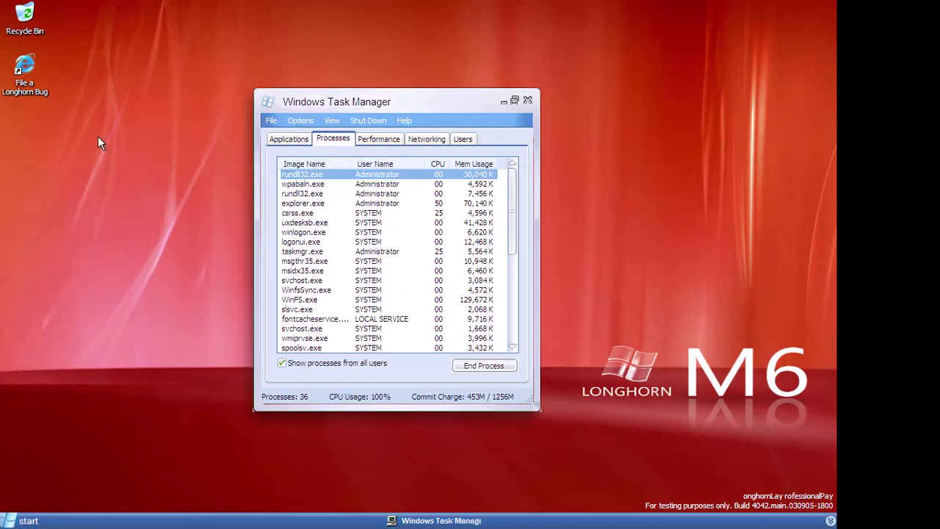
{"action": "right_click", "coordinate": [98, 136]}
{"action": "left_click", "coordinate": [125, 246]}
{"action": "left_click_drag", "start_coordinate": [301, 93], "coordinate": [440, 84]}
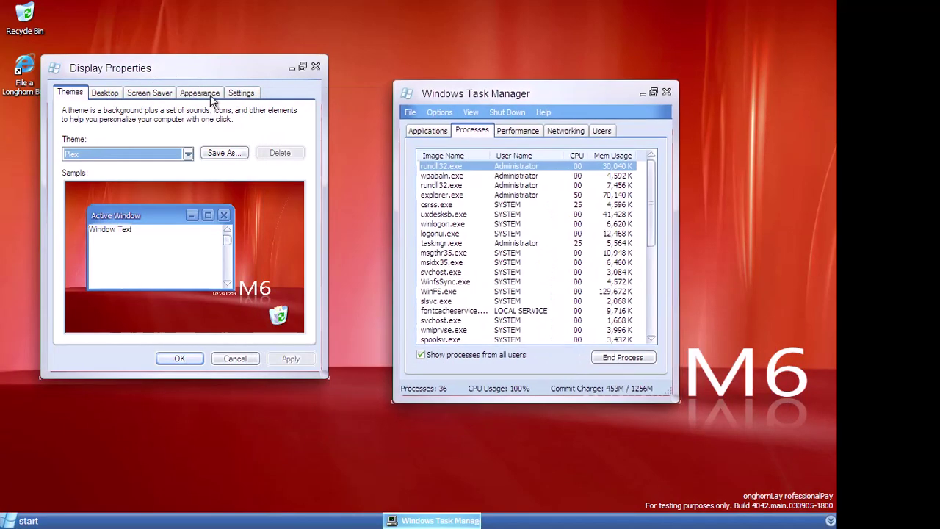
Launch and close Calculator, then launch Notepad and Internet Explorer from All Programs
{"action": "left_click", "coordinate": [27, 521]}
{"action": "left_click", "coordinate": [61, 476]}
{"action": "mouse_move", "coordinate": [144, 368]}
{"action": "left_click", "coordinate": [323, 269]}
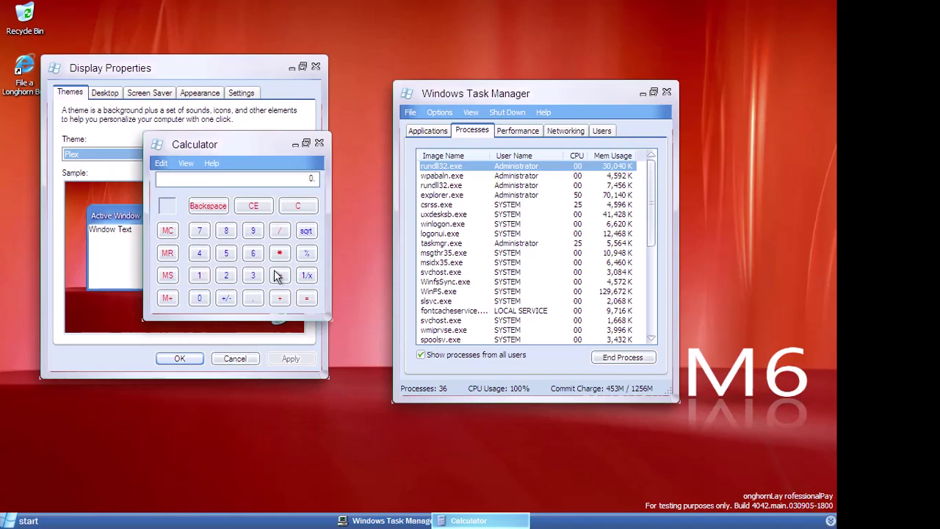
{"action": "left_click", "coordinate": [320, 144]}
{"action": "left_click", "coordinate": [29, 521]}
{"action": "left_click", "coordinate": [61, 472]}
{"action": "mouse_move", "coordinate": [143, 368]}
{"action": "left_click", "coordinate": [288, 276]}
{"action": "left_click", "coordinate": [28, 521]}
{"action": "left_click", "coordinate": [61, 472]}
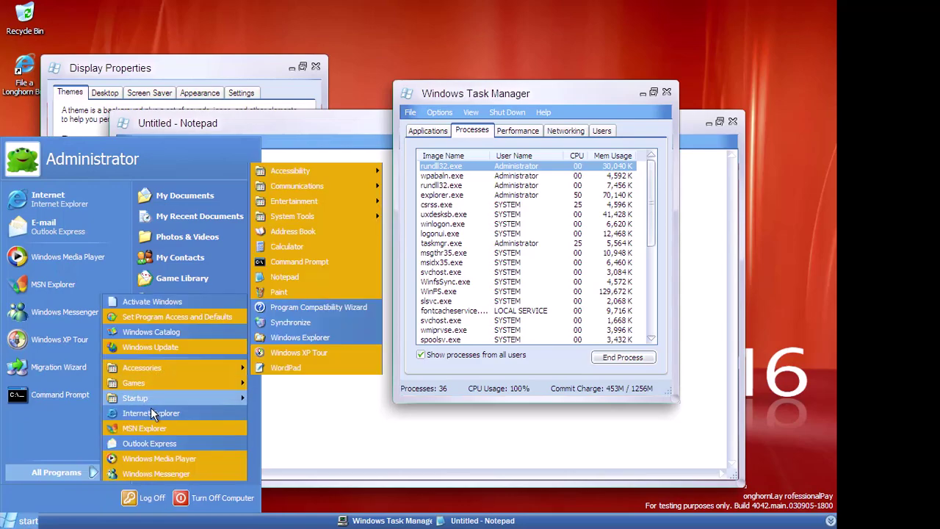
{"action": "left_click", "coordinate": [82, 202]}
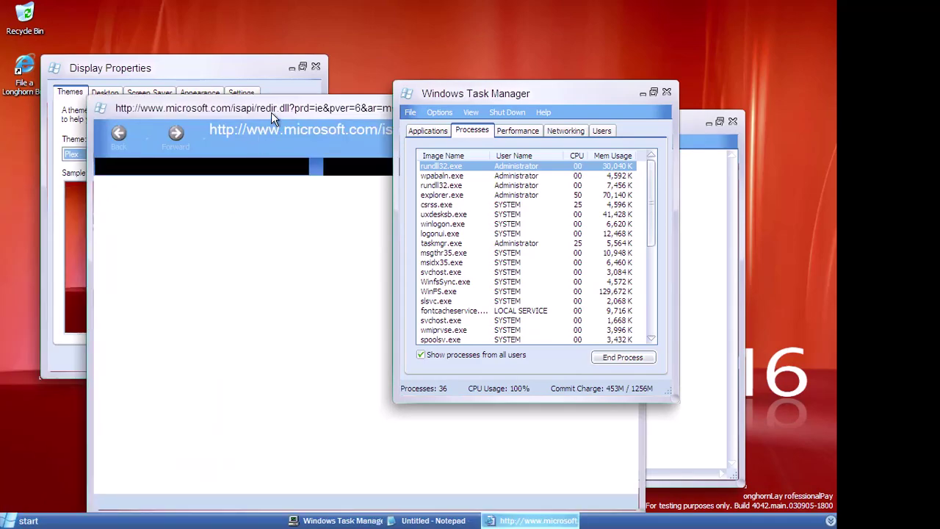
Close Task Manager, Notepad, the browser and Display Properties, then open Run with Win+R
{"action": "left_click_drag", "start_coordinate": [604, 89], "coordinate": [819, 123]}
{"action": "left_click_drag", "start_coordinate": [453, 116], "coordinate": [474, 109]}
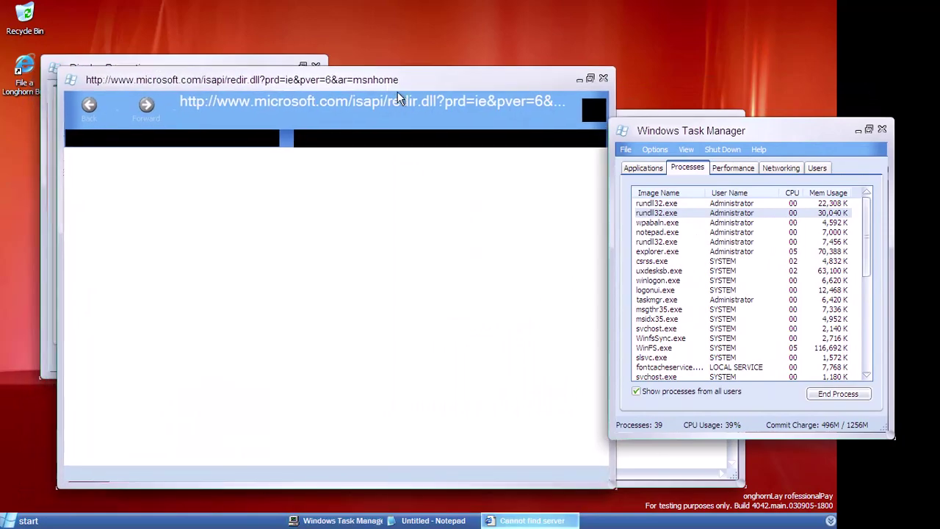
{"action": "left_click_drag", "start_coordinate": [680, 132], "coordinate": [549, 143]}
{"action": "left_click", "coordinate": [753, 136]}
{"action": "left_click_drag", "start_coordinate": [294, 80], "coordinate": [481, 68]}
{"action": "left_click", "coordinate": [141, 122]}
{"action": "left_click", "coordinate": [689, 116]}
{"action": "left_click_drag", "start_coordinate": [634, 69], "coordinate": [445, 79]}
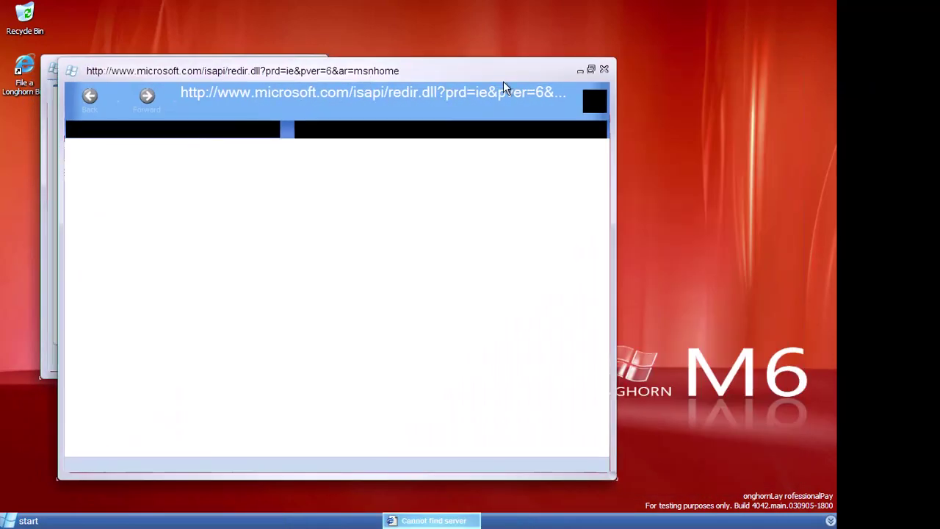
{"action": "left_click", "coordinate": [605, 70]}
{"action": "left_click", "coordinate": [224, 360]}
{"action": "key", "text": "super+r"}
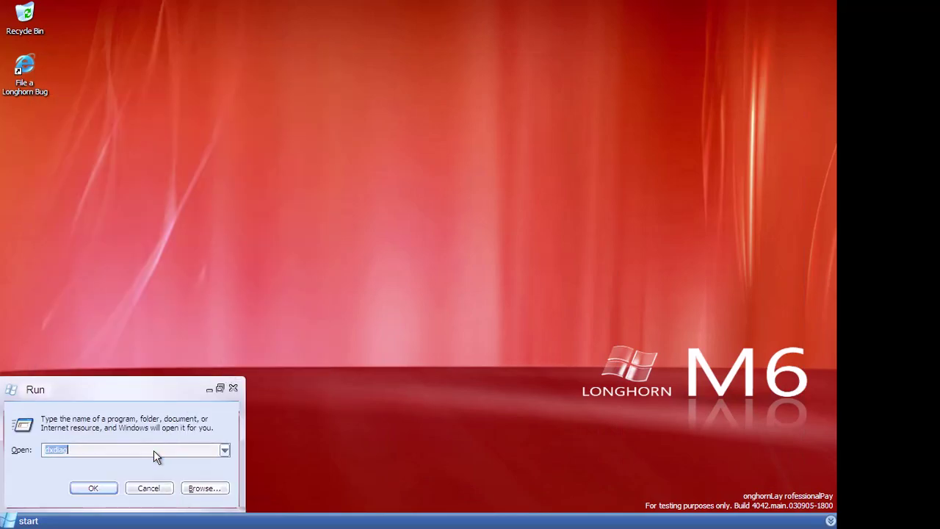
Open the I386 folder, start a command prompt there and run 'sbctl stop'
{"action": "key", "text": "Return"}
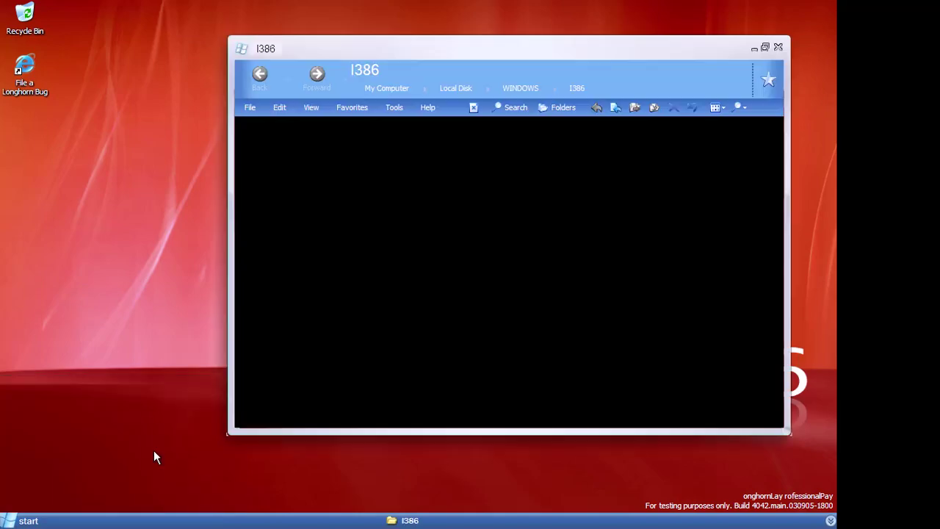
{"action": "right_click", "coordinate": [345, 219]}
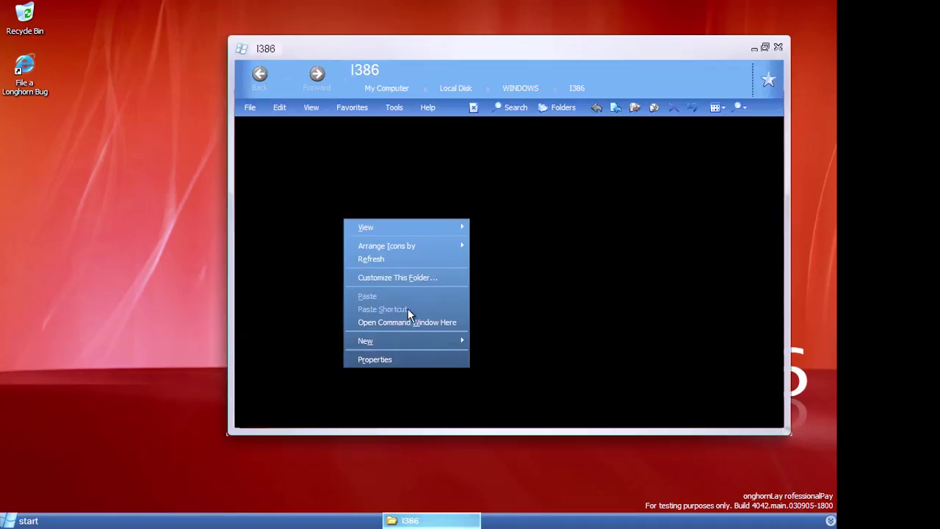
{"action": "left_click", "coordinate": [397, 321]}
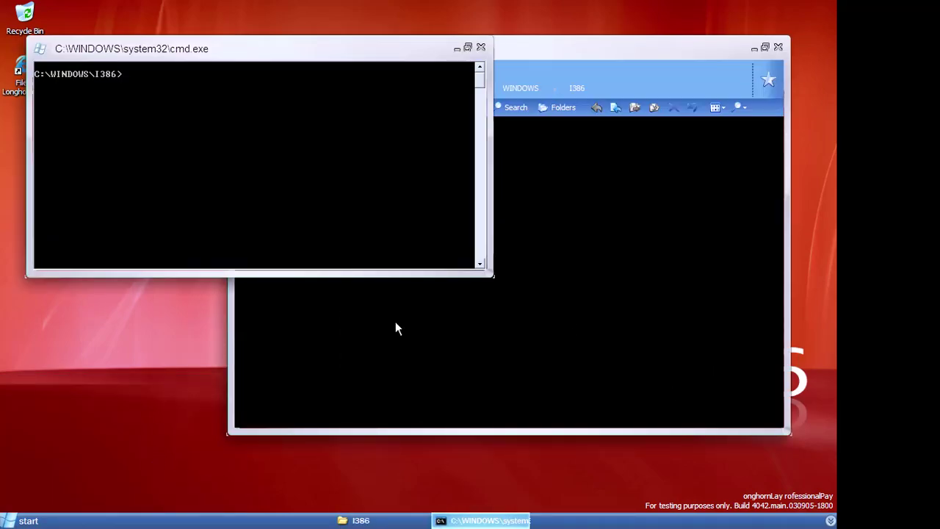
{"action": "type", "text": "sbctl stop"}
{"action": "key", "text": "Return"}
Open the Windows resources folder by running 'resources' from the Run box
{"action": "key", "text": "super"}
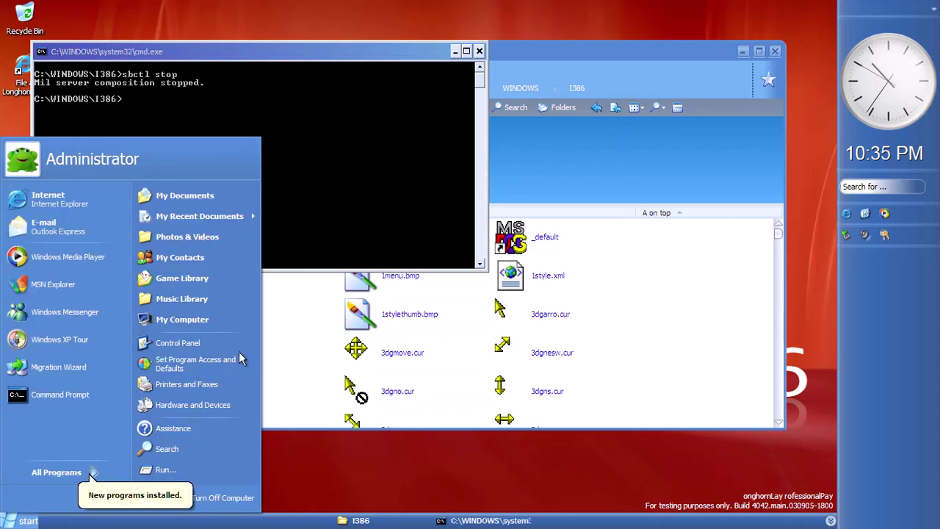
{"action": "left_click", "coordinate": [660, 340]}
{"action": "key", "text": "super+r"}
{"action": "type", "text": "resou"}
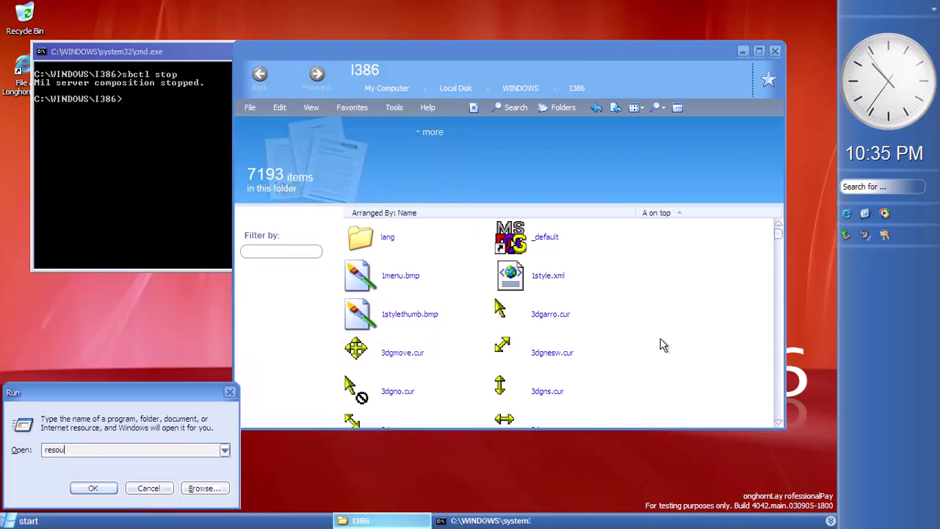
{"action": "type", "text": "rces"}
{"action": "key", "text": "Return"}
In Themes, copy the Plex folder and Plex.theme and paste them as aero copies
{"action": "double_click", "coordinate": [221, 263]}
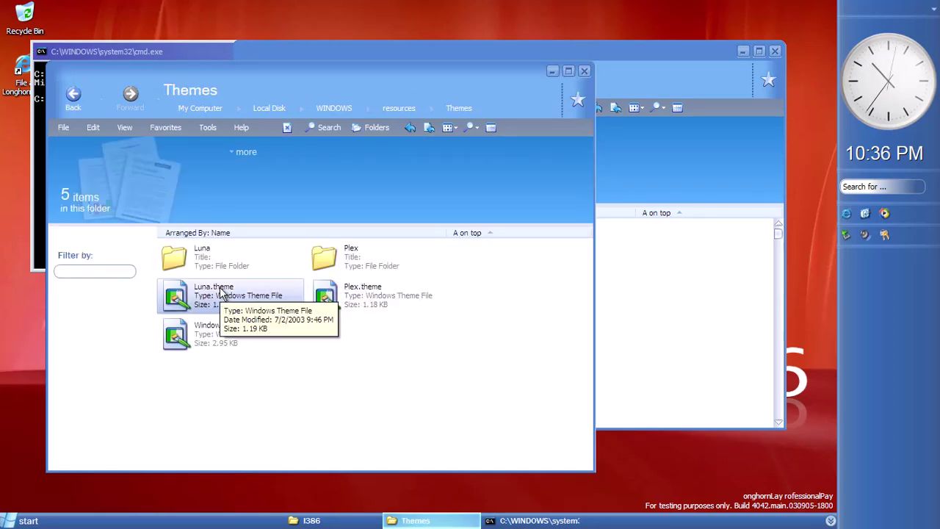
{"action": "left_click", "coordinate": [388, 304]}
{"action": "left_click_drag", "start_coordinate": [470, 353], "coordinate": [383, 293]}
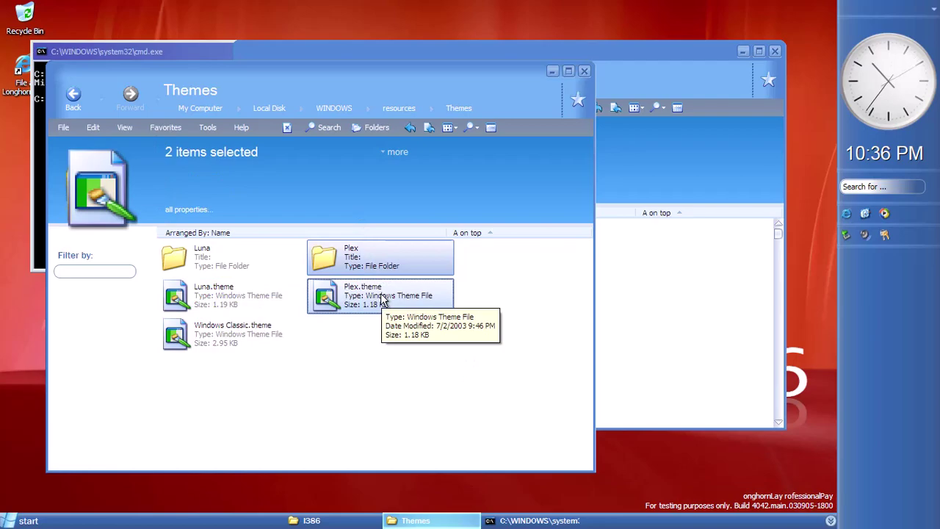
{"action": "right_click", "coordinate": [381, 296]}
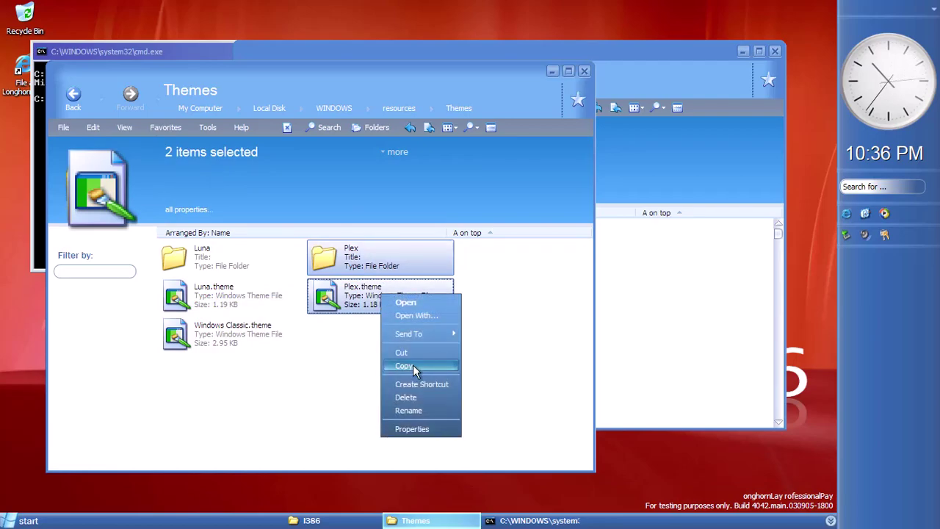
{"action": "left_click", "coordinate": [412, 366]}
{"action": "right_click", "coordinate": [413, 365]}
{"action": "left_click", "coordinate": [451, 442]}
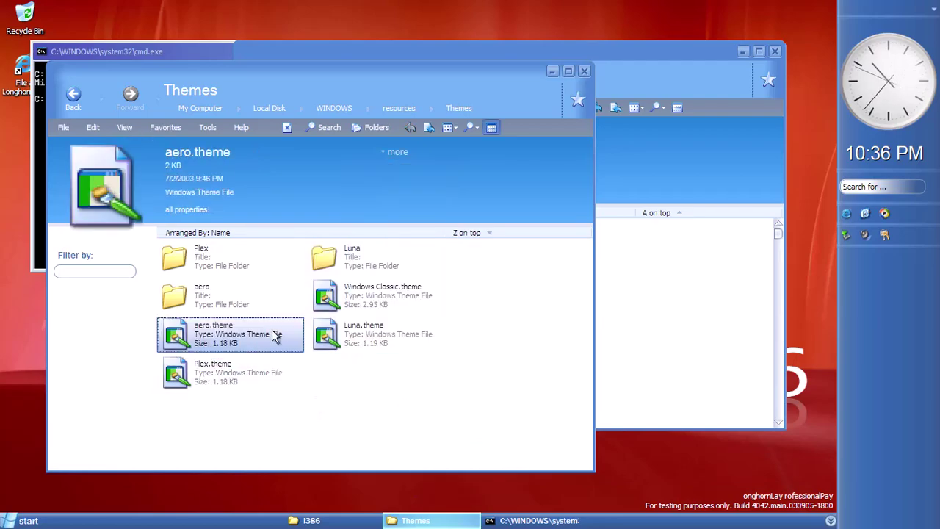
{"action": "right_click", "coordinate": [213, 333]}
{"action": "left_click", "coordinate": [324, 349]}
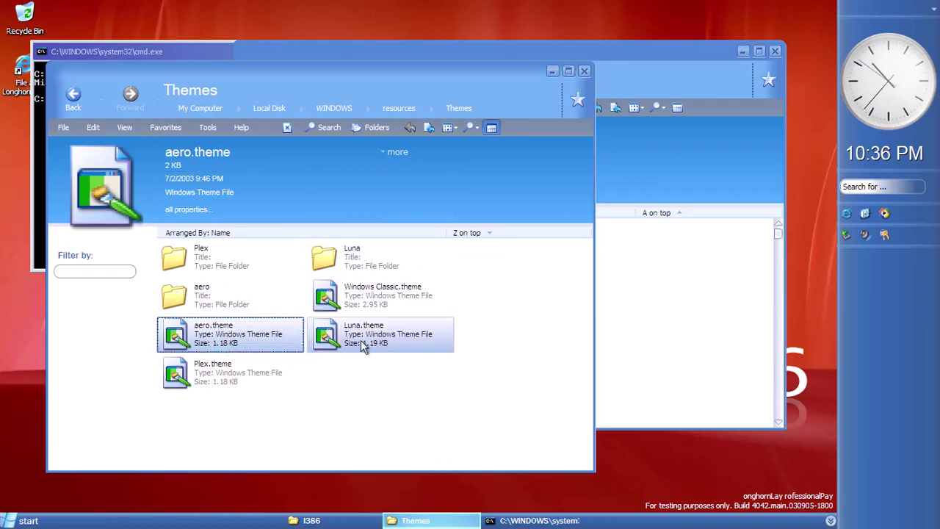
Edit aero.theme in Notepad, replacing the style path with aero\aero.msstyles
{"action": "double_click", "coordinate": [276, 302]}
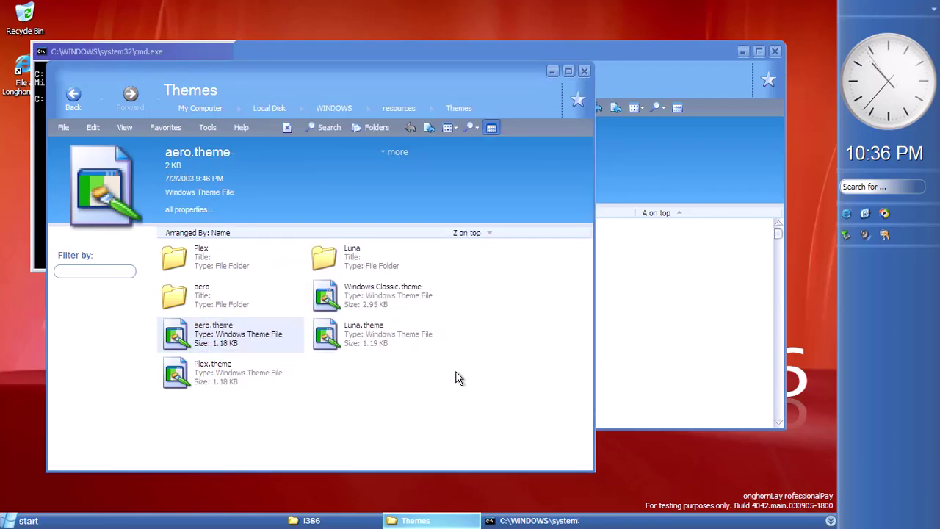
{"action": "scroll", "coordinate": [225, 357], "scroll_direction": "down", "scroll_amount": 8}
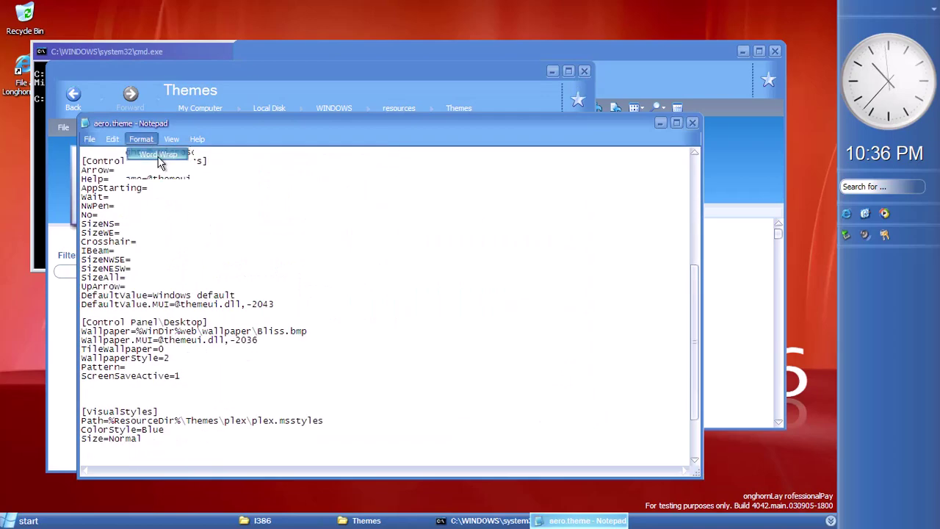
{"action": "scroll", "coordinate": [265, 362], "scroll_direction": "up", "scroll_amount": 4}
{"action": "scroll", "coordinate": [266, 362], "scroll_direction": "down", "scroll_amount": 6}
{"action": "left_click_drag", "start_coordinate": [225, 367], "coordinate": [273, 373]}
{"action": "type", "text": "aero\\aro"}
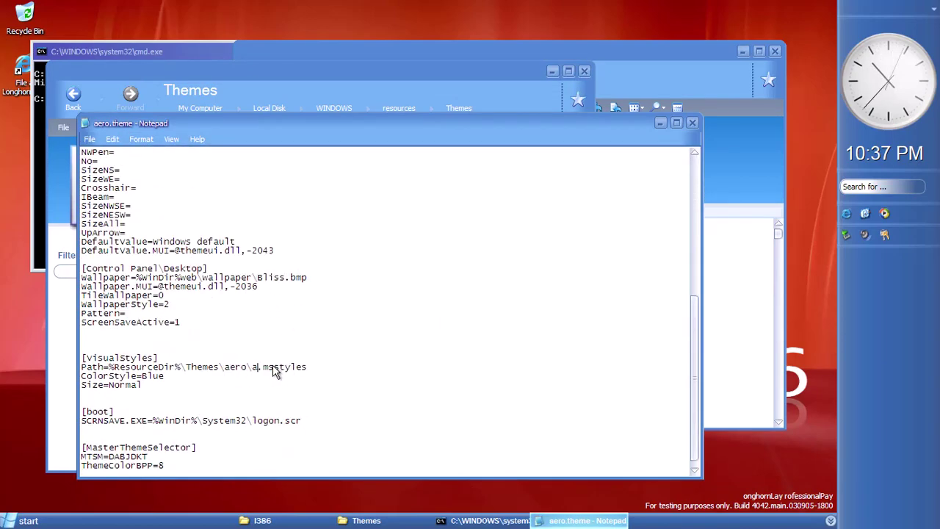
{"action": "key", "text": "BackSpace"}
{"action": "key", "text": "BackSpace"}
{"action": "type", "text": "ero"}
{"action": "left_click", "coordinate": [89, 139]}
Save aero.theme, close Notepad and the Themes folder, and return to the console
{"action": "left_click", "coordinate": [103, 181]}
{"action": "left_click", "coordinate": [692, 122]}
{"action": "left_click", "coordinate": [584, 71]}
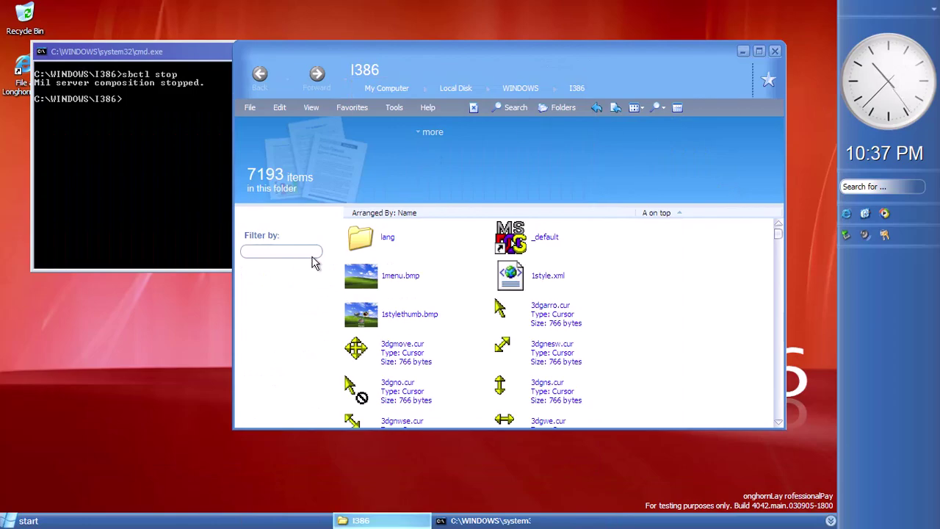
{"action": "left_click", "coordinate": [177, 161]}
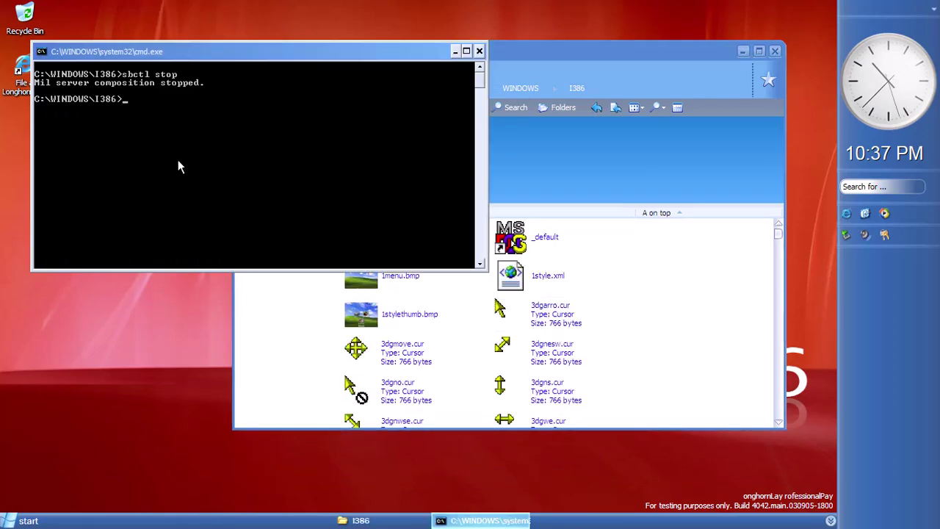
Try 'net stop winux' and 'net start winux', then run 'sbctl start'
{"action": "type", "text": "net stop winux"}
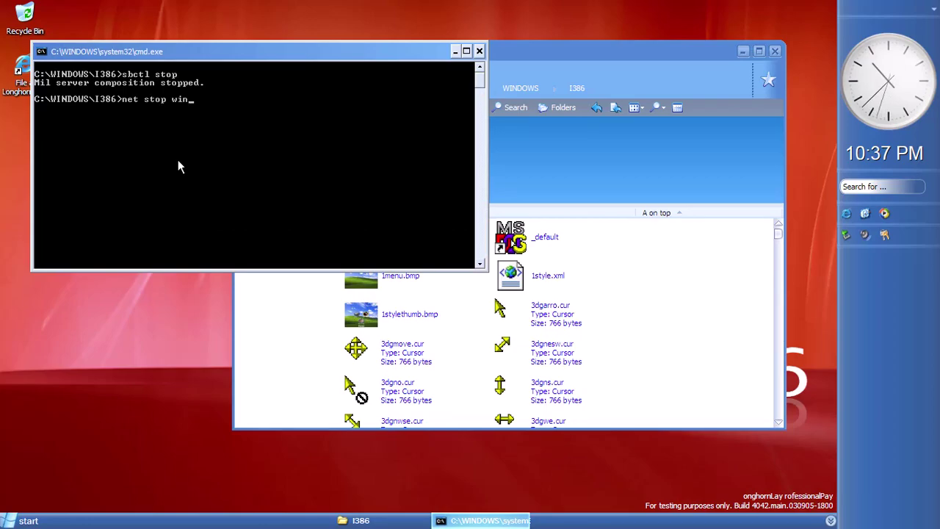
{"action": "key", "text": "Return"}
{"action": "type", "text": "net start winux"}
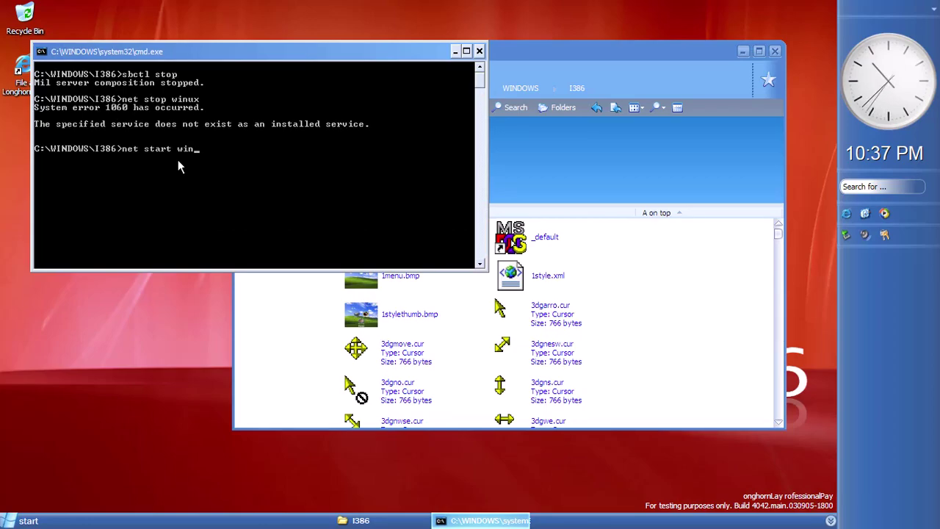
{"action": "key", "text": "Return"}
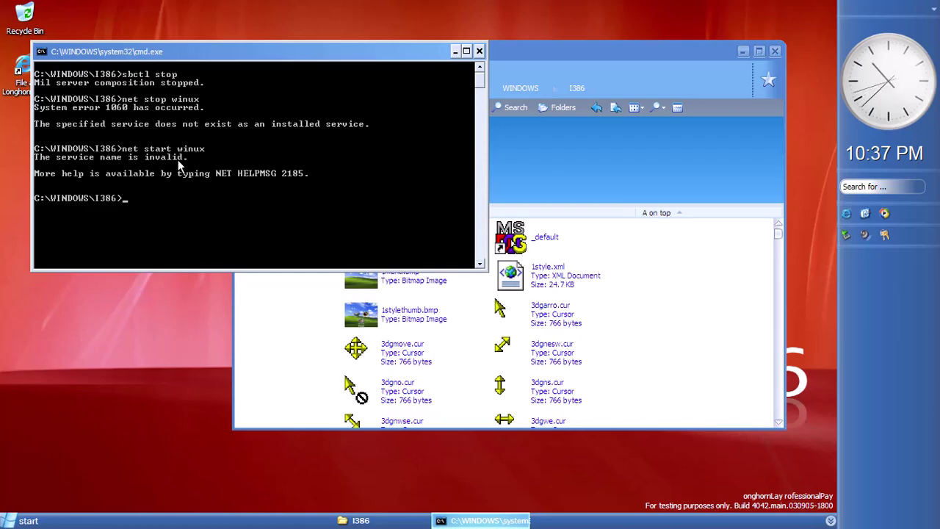
{"action": "type", "text": "sbctl start"}
{"action": "key", "text": "Return"}
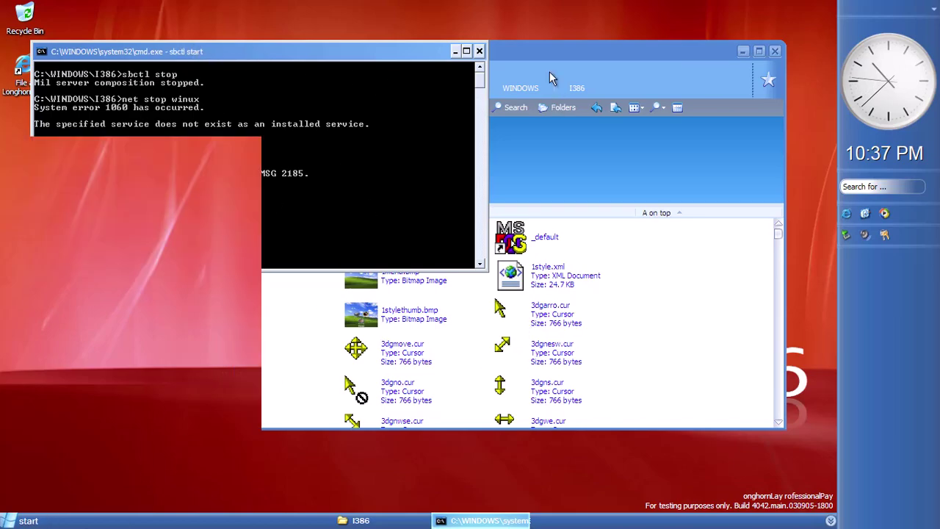
Unlock with Ctrl+Alt+Del and resume the Administrator session, repeating after each Win+L lock
{"action": "mouse_move", "coordinate": [220, 6]}
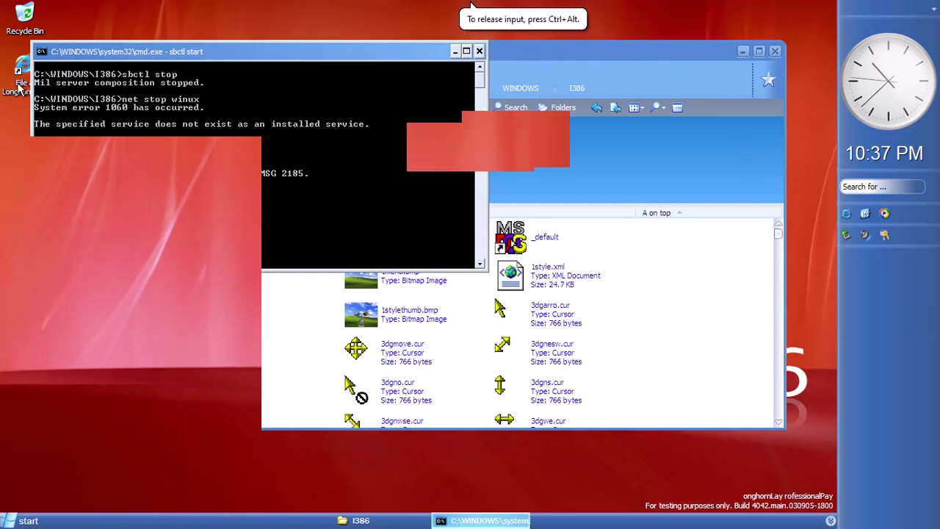
{"action": "mouse_move", "coordinate": [290, 11]}
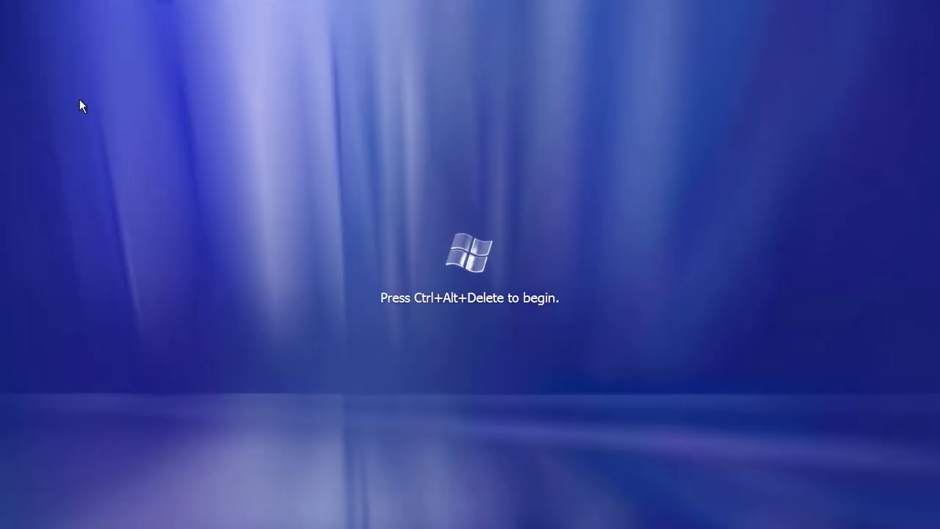
{"action": "key", "text": "ctrl+alt+Delete"}
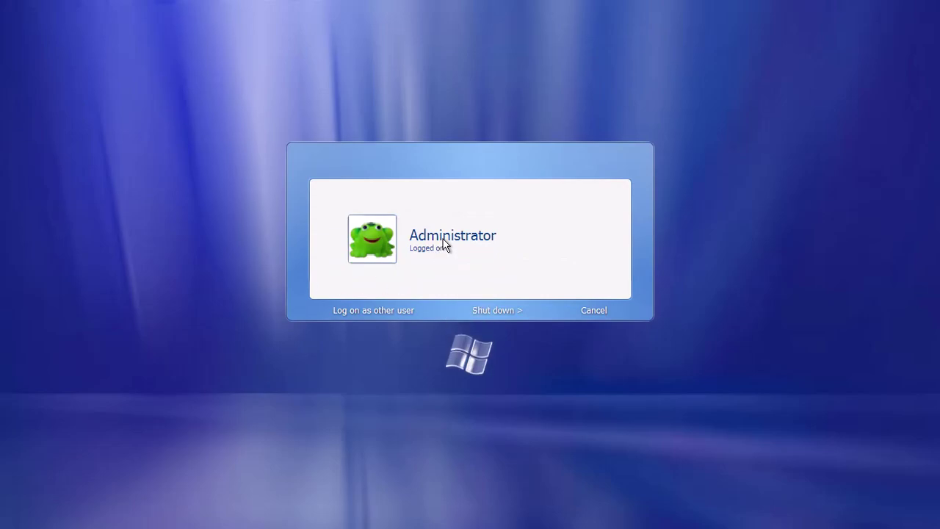
{"action": "left_click", "coordinate": [445, 245]}
{"action": "key", "text": "super+l"}
{"action": "key", "text": "ctrl+alt+Delete"}
{"action": "left_click", "coordinate": [455, 235]}
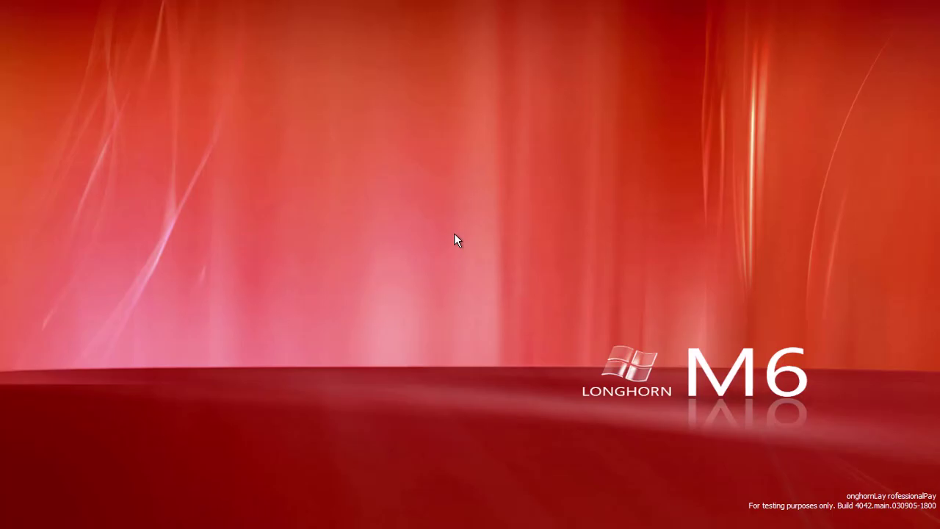
{"action": "key", "text": "super+l"}
{"action": "key", "text": "ctrl+alt+Delete"}
{"action": "left_click", "coordinate": [454, 235]}
{"action": "key", "text": "super+l"}
{"action": "key", "text": "ctrl+alt+Delete"}
{"action": "left_click", "coordinate": [456, 244]}
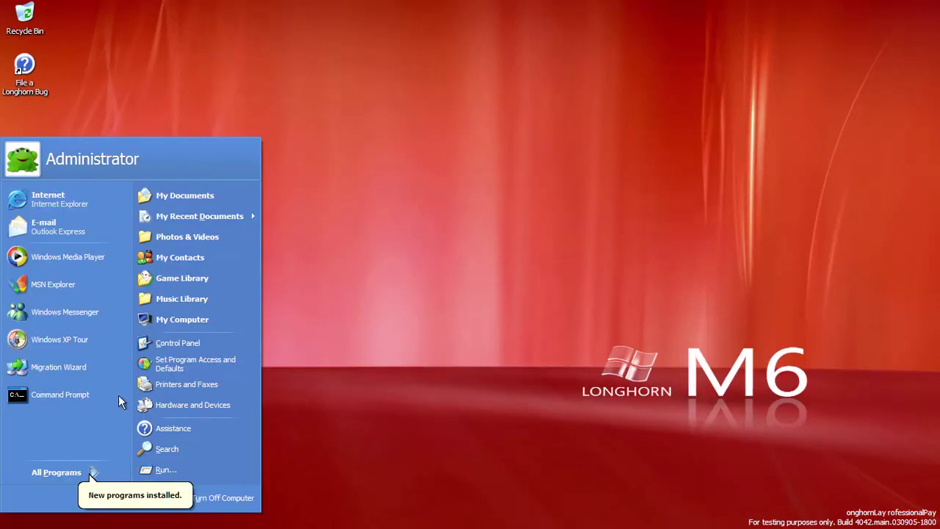
Open My Computer and the appearance settings in Display Properties
{"action": "left_click", "coordinate": [27, 522]}
{"action": "left_click", "coordinate": [28, 522]}
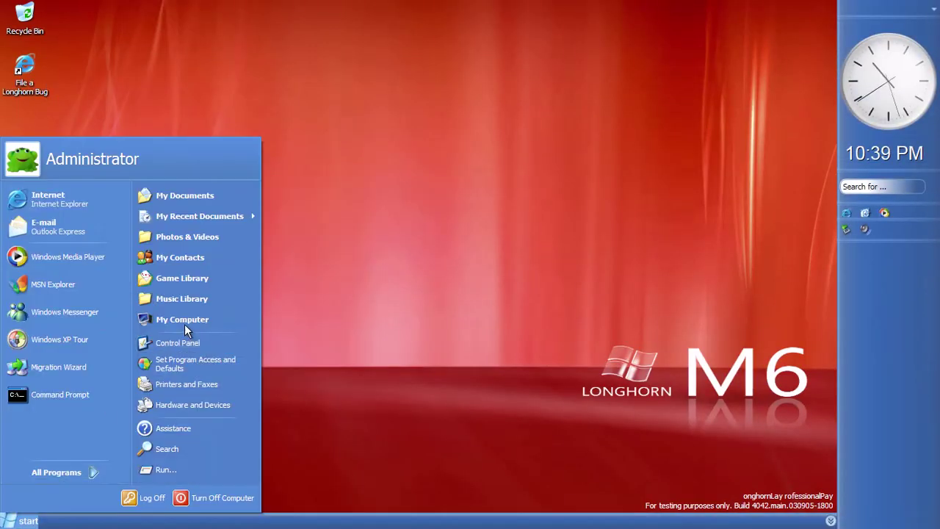
{"action": "left_click", "coordinate": [185, 260]}
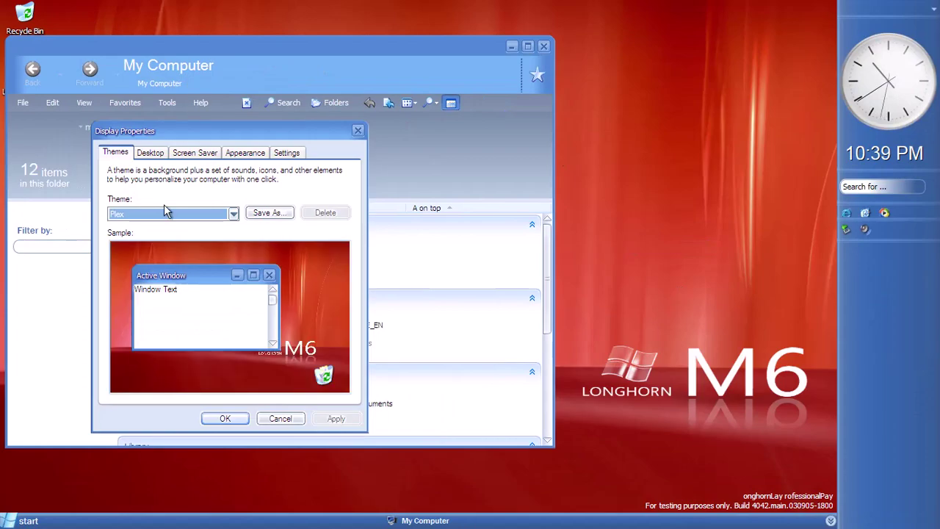
{"action": "left_click", "coordinate": [247, 152]}
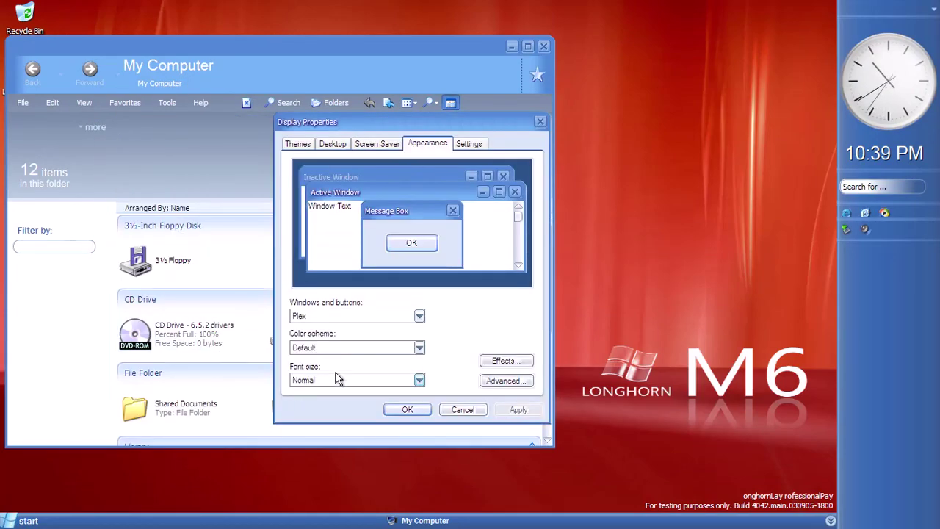
Open the Themes folder via Run 'resources' and arrange its icons by name
{"action": "key", "text": "super+r"}
{"action": "type", "text": "resources"}
{"action": "key", "text": "Return"}
{"action": "key", "text": "Down"}
{"action": "key", "text": "Return"}
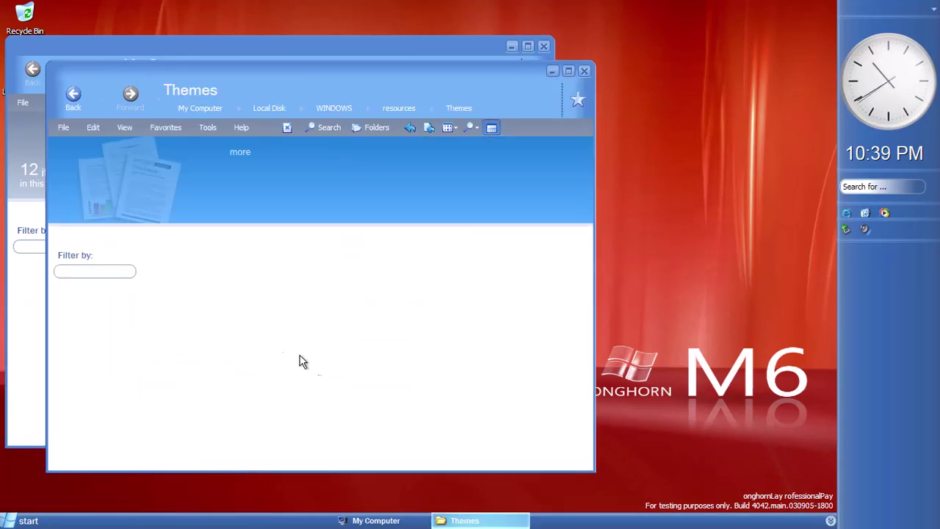
{"action": "right_click", "coordinate": [434, 381]}
{"action": "right_click", "coordinate": [397, 369]}
{"action": "mouse_move", "coordinate": [448, 396]}
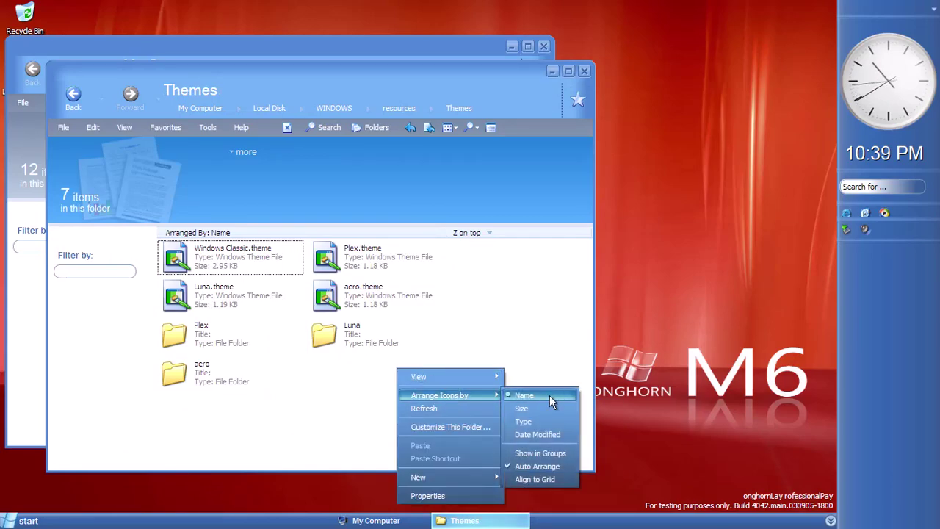
{"action": "left_click", "coordinate": [549, 392]}
{"action": "right_click", "coordinate": [474, 371]}
{"action": "key", "text": "Escape"}
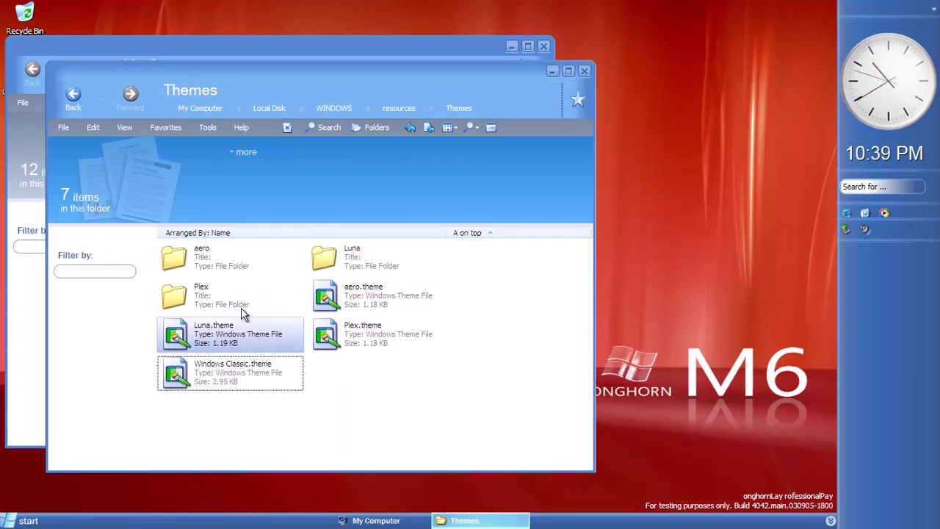
Open aero.theme, cancel its Display Properties dialog, and move the Themes window right
{"action": "double_click", "coordinate": [331, 293]}
{"action": "left_click", "coordinate": [217, 339]}
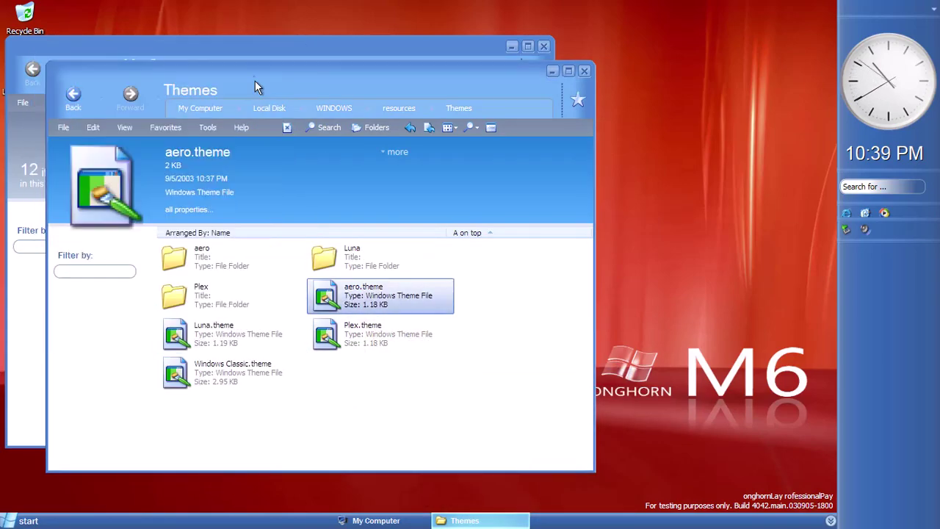
{"action": "left_click_drag", "start_coordinate": [226, 74], "coordinate": [430, 74]}
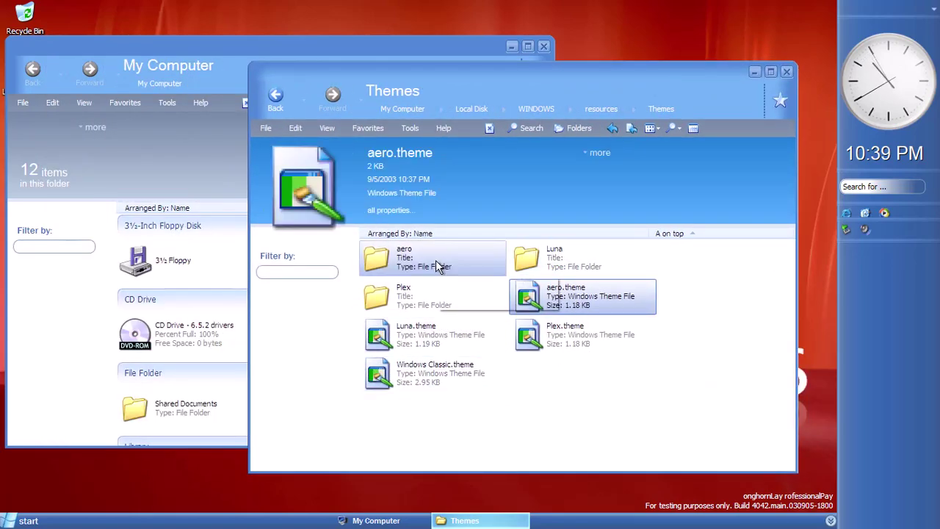
{"action": "left_click", "coordinate": [566, 448]}
Launch Services with Run 'ser' and read TCP/IP NetBIOS Helper and System Restore Service descriptions
{"action": "key", "text": "super+r"}
{"action": "type", "text": "ser"}
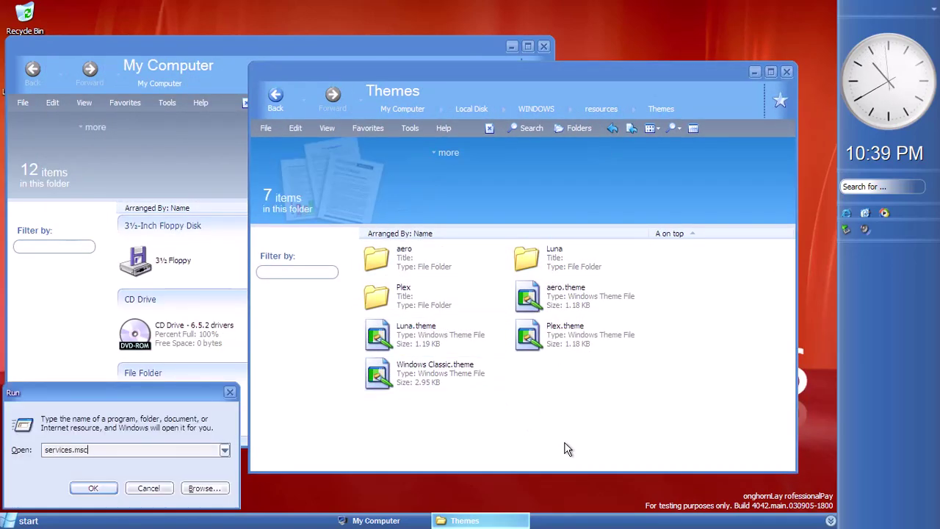
{"action": "key", "text": "Return"}
{"action": "left_click", "coordinate": [280, 188]}
{"action": "key", "text": "t"}
{"action": "key", "text": "t"}
{"action": "key", "text": "t"}
{"action": "key", "text": "t"}
{"action": "key", "text": "t"}
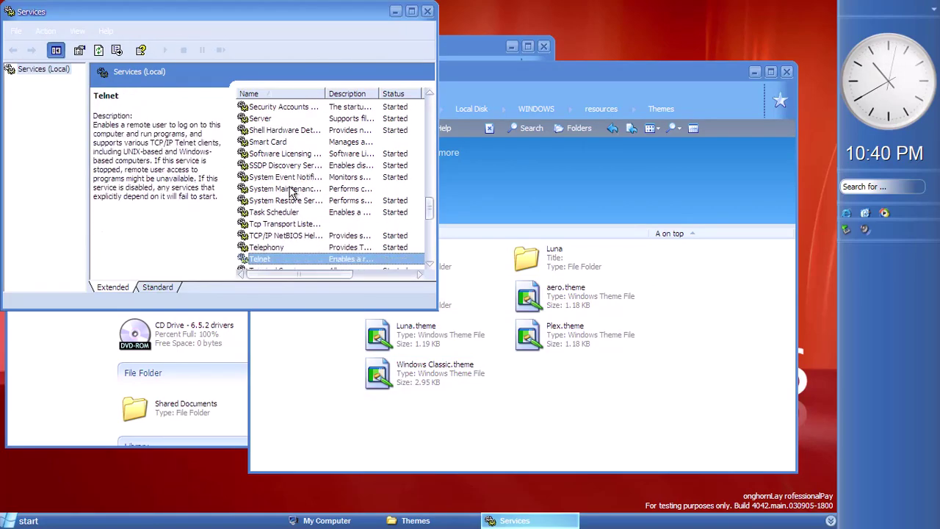
{"action": "scroll", "coordinate": [291, 191], "scroll_direction": "down", "scroll_amount": 1}
{"action": "scroll", "coordinate": [291, 198], "scroll_direction": "down", "scroll_amount": 1}
{"action": "left_click", "coordinate": [291, 212]}
{"action": "left_click", "coordinate": [290, 165]}
{"action": "scroll", "coordinate": [287, 162], "scroll_direction": "down", "scroll_amount": 2}
{"action": "scroll", "coordinate": [280, 136], "scroll_direction": "up", "scroll_amount": 2}
{"action": "left_click", "coordinate": [286, 130]}
Close the Services console, the Themes window and Display Properties
{"action": "left_click", "coordinate": [430, 11]}
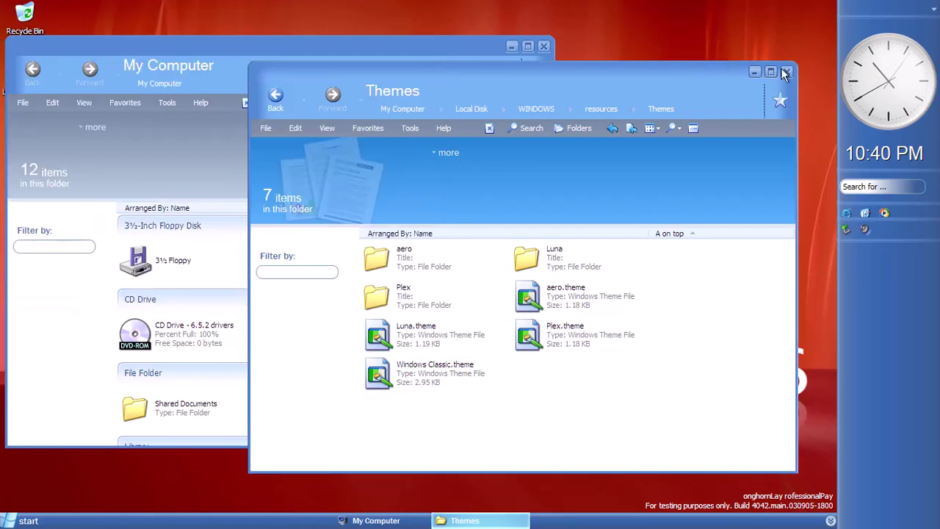
{"action": "left_click", "coordinate": [786, 71]}
{"action": "left_click", "coordinate": [540, 122]}
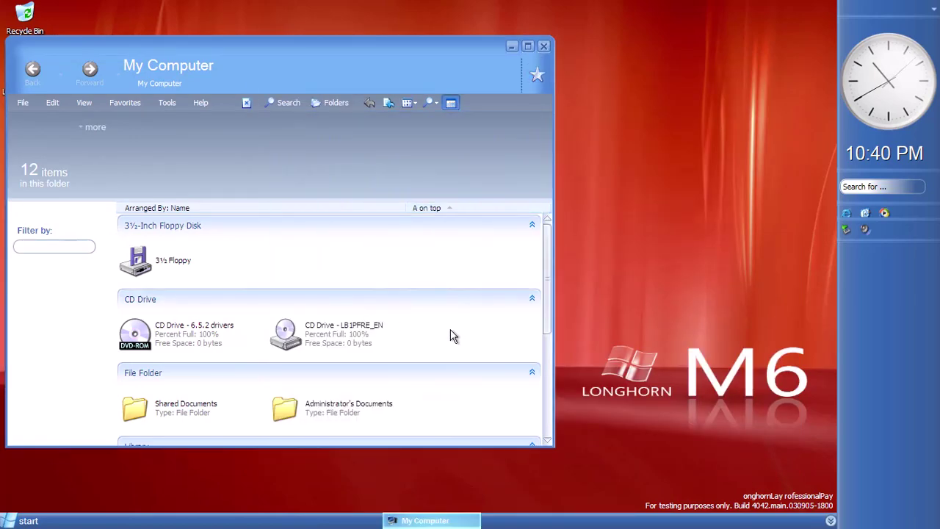
Open the LB1PFRE_EN CD drive and launch setup.exe
{"action": "scroll", "coordinate": [451, 336], "scroll_direction": "down", "scroll_amount": 1}
{"action": "double_click", "coordinate": [305, 250]}
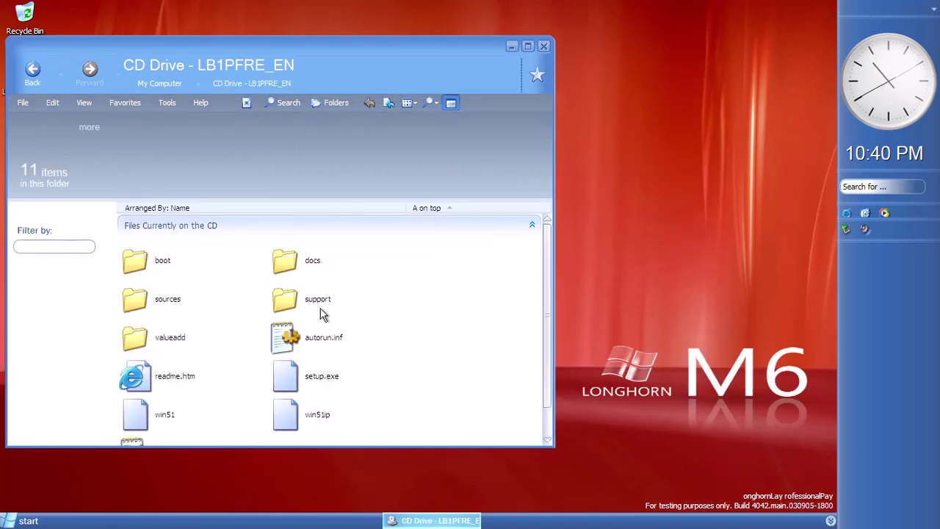
{"action": "left_click", "coordinate": [318, 345]}
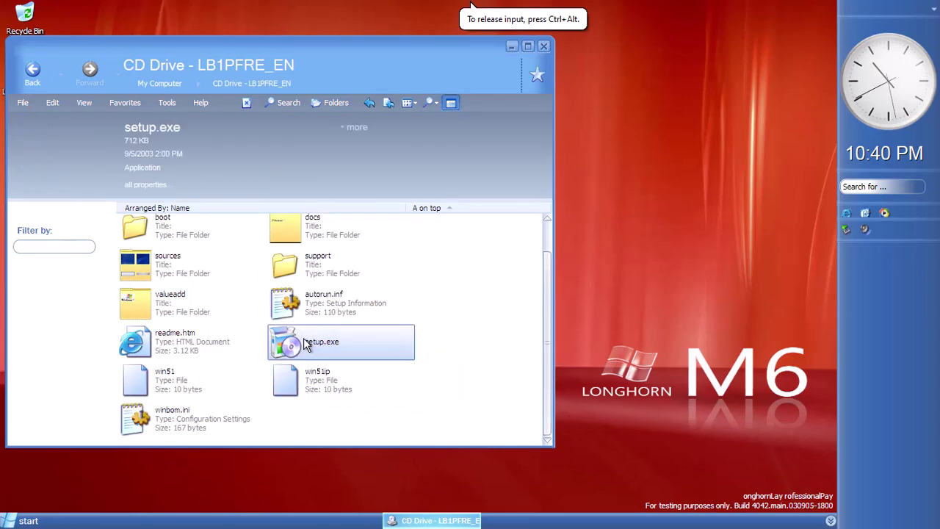
{"action": "double_click", "coordinate": [307, 345]}
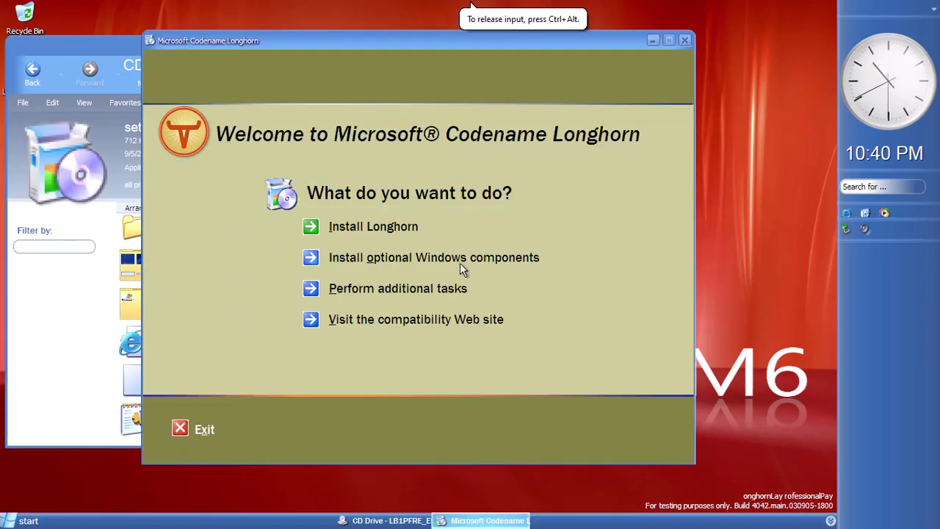
Try Install optional components (cancel), view additional tasks, go back, and exit setup
{"action": "left_click", "coordinate": [451, 256]}
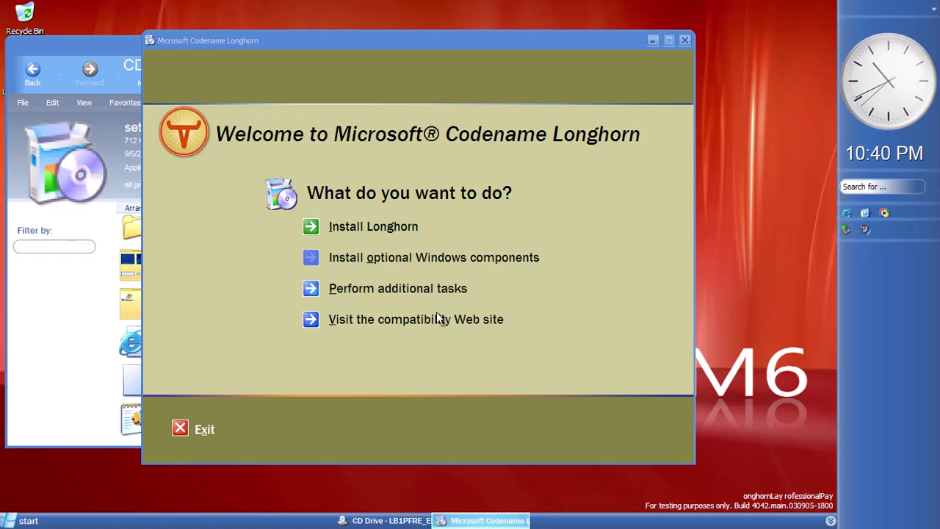
{"action": "mouse_move", "coordinate": [381, 243]}
{"action": "left_mouse_down"}
{"action": "mouse_move", "coordinate": [381, 266]}
{"action": "mouse_move", "coordinate": [381, 246]}
{"action": "left_mouse_up"}
{"action": "left_click", "coordinate": [386, 353]}
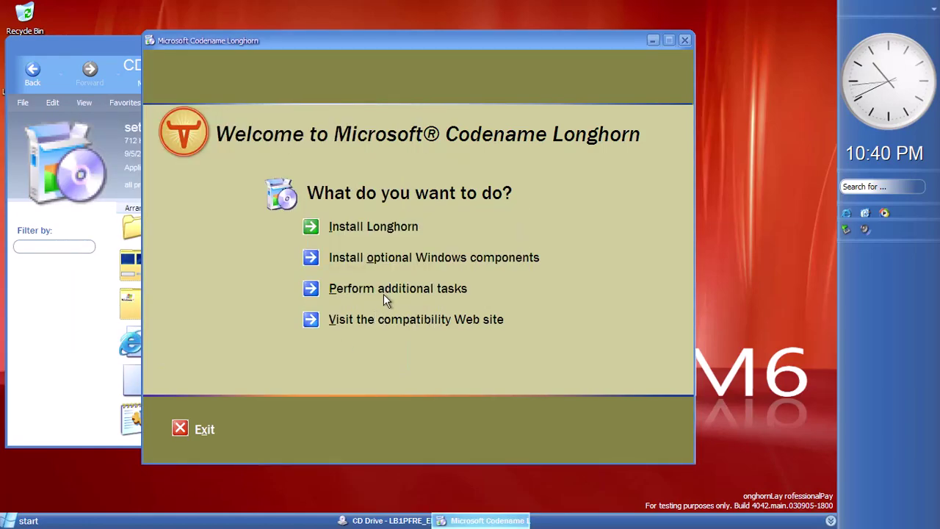
{"action": "left_click", "coordinate": [345, 288]}
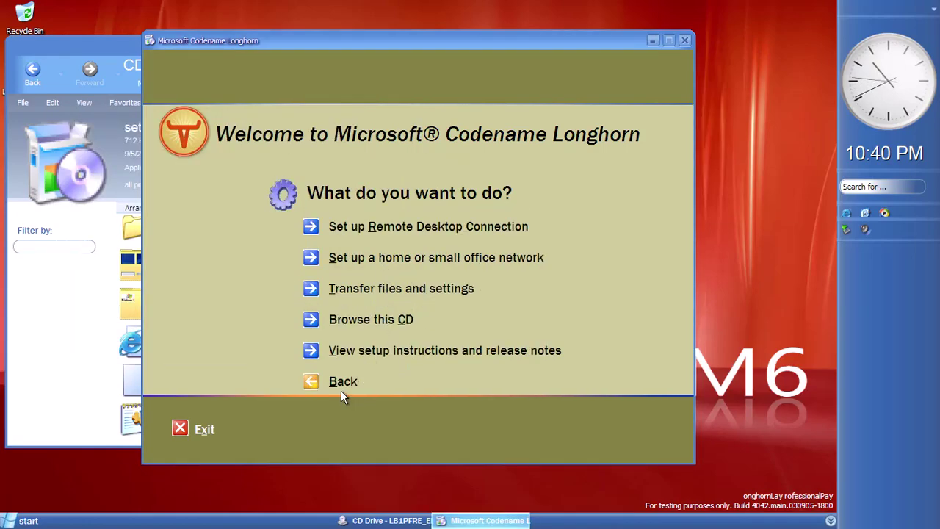
{"action": "left_click", "coordinate": [321, 381]}
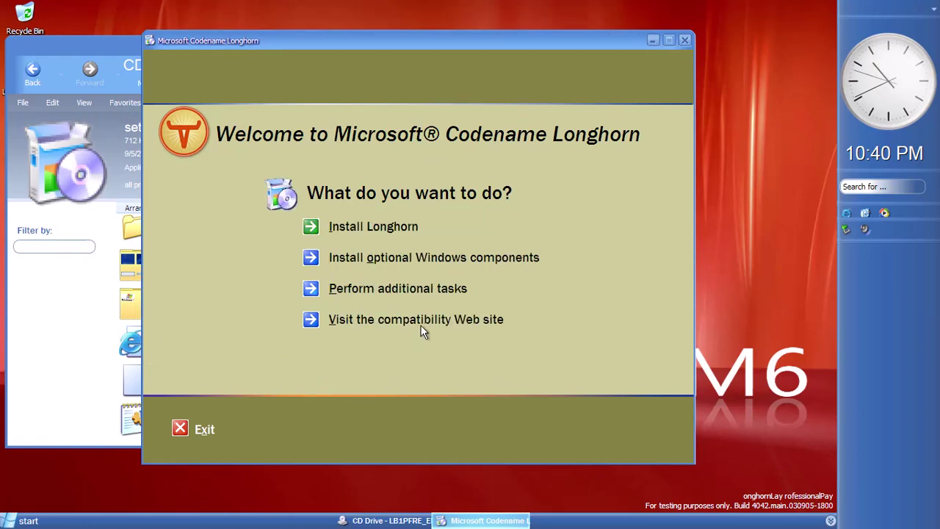
{"action": "left_click", "coordinate": [683, 41]}
{"action": "left_click_drag", "start_coordinate": [284, 69], "coordinate": [357, 66]}
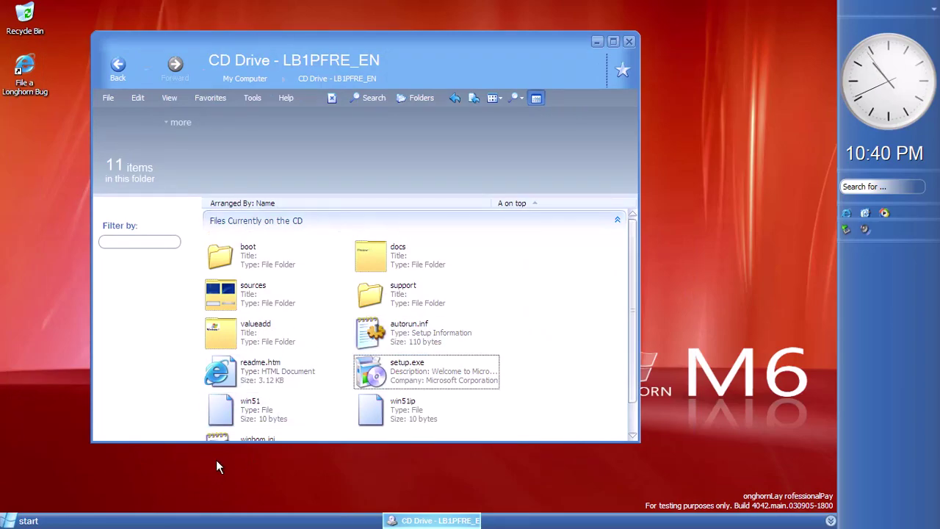
Permanently delete the aero folder and aero.theme from Themes with Shift+Delete
{"action": "key", "text": "super+r"}
{"action": "type", "text": "res"}
{"action": "left_click", "coordinate": [160, 463]}
{"action": "key", "text": "Return"}
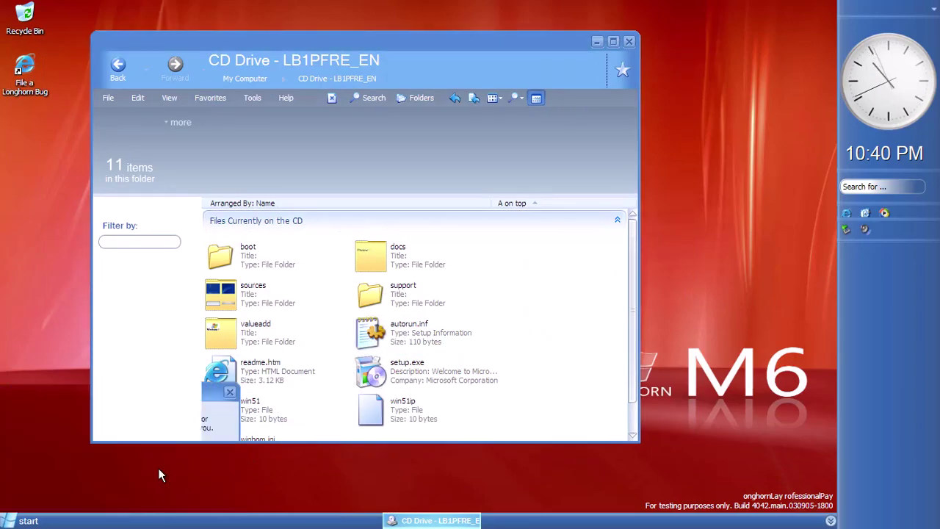
{"action": "double_click", "coordinate": [235, 257]}
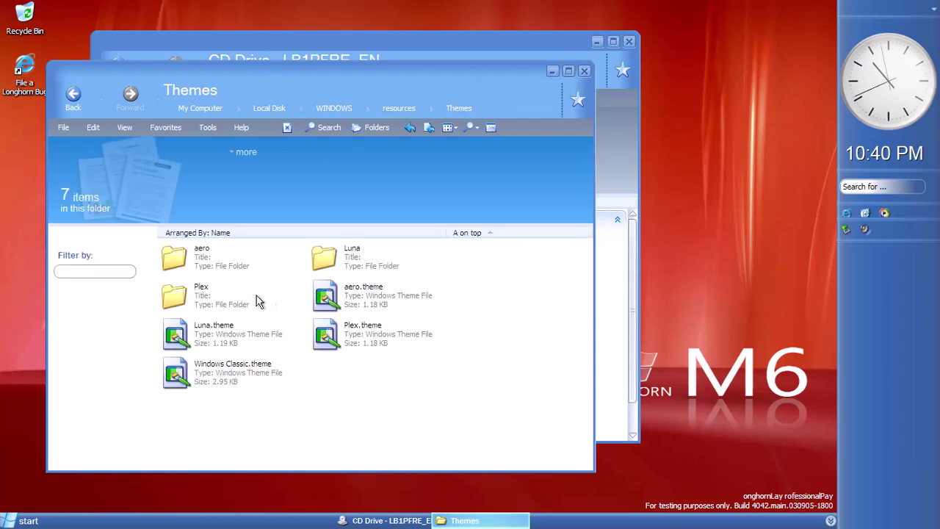
{"action": "left_click", "coordinate": [347, 306], "text": "ctrl"}
{"action": "key", "text": "shift+Delete"}
{"action": "key", "text": "Return"}
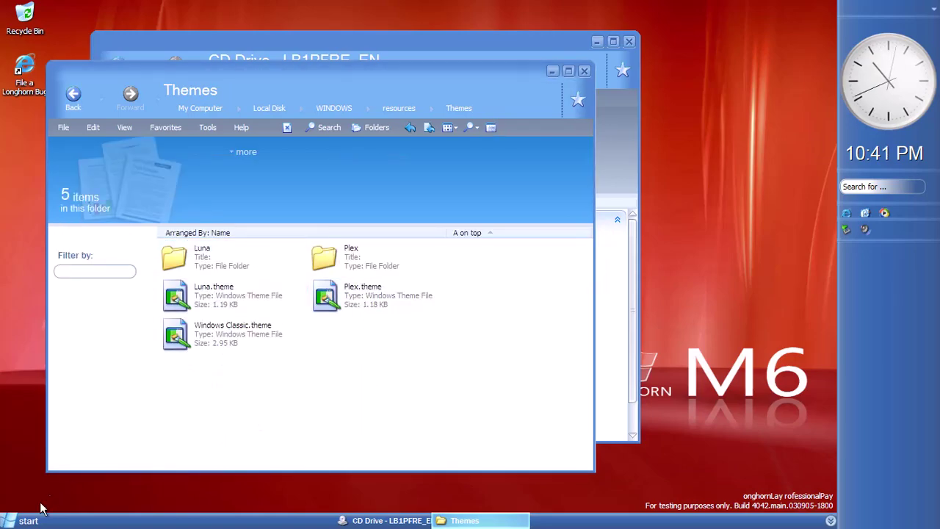
Launch Command Prompt and drag the Startup sbctl start shortcut's path into it
{"action": "left_click", "coordinate": [22, 521]}
{"action": "left_click", "coordinate": [54, 471]}
{"action": "mouse_move", "coordinate": [154, 401]}
{"action": "left_click", "coordinate": [302, 410]}
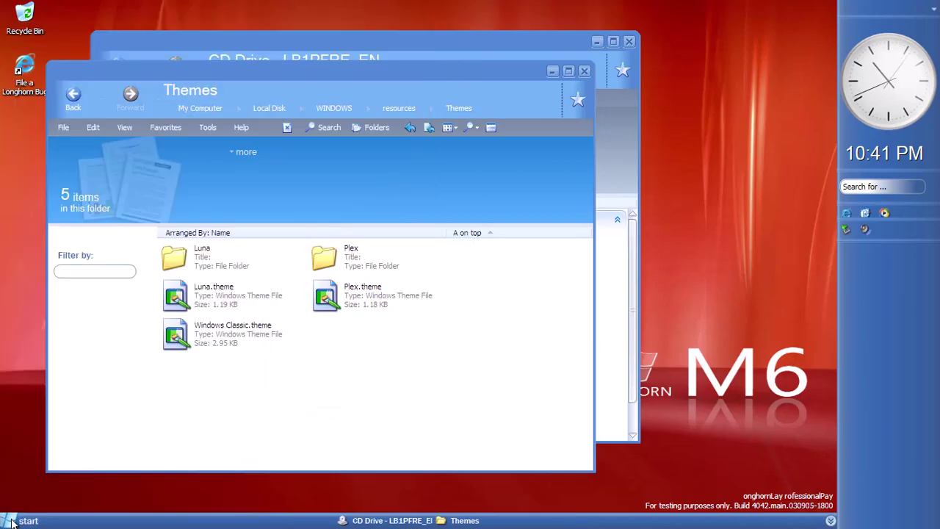
{"action": "left_click", "coordinate": [11, 520]}
{"action": "left_click", "coordinate": [56, 472]}
{"action": "left_click", "coordinate": [46, 397]}
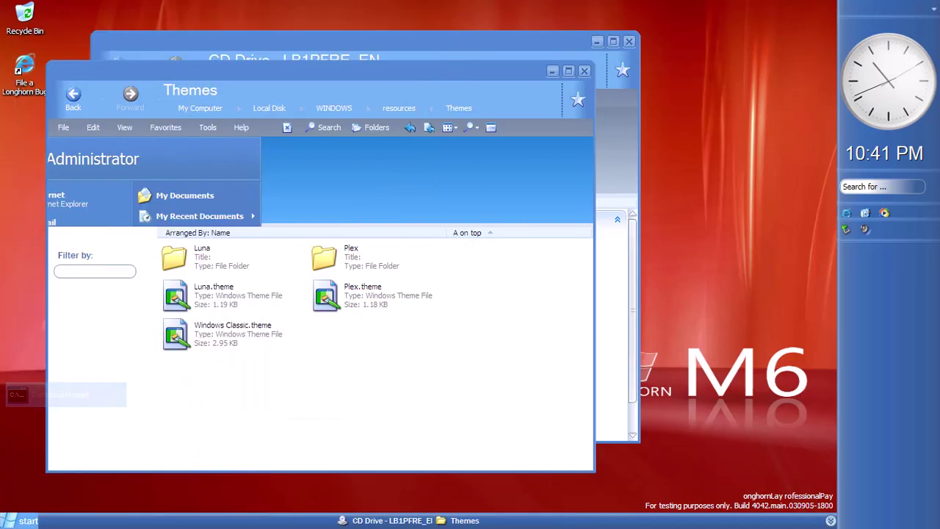
{"action": "left_click", "coordinate": [22, 521]}
{"action": "left_click", "coordinate": [55, 473]}
{"action": "mouse_move", "coordinate": [173, 398]}
{"action": "left_click_drag", "start_coordinate": [353, 166], "coordinate": [352, 164]}
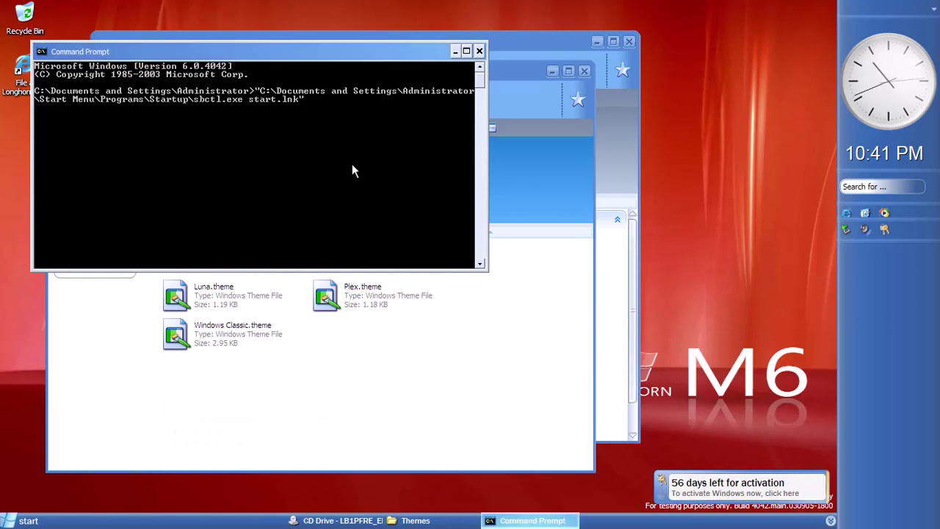
Run the sbctl start shortcut, then 'sbctl start' and 'sbctl stop' in the console
{"action": "key", "text": "Return"}
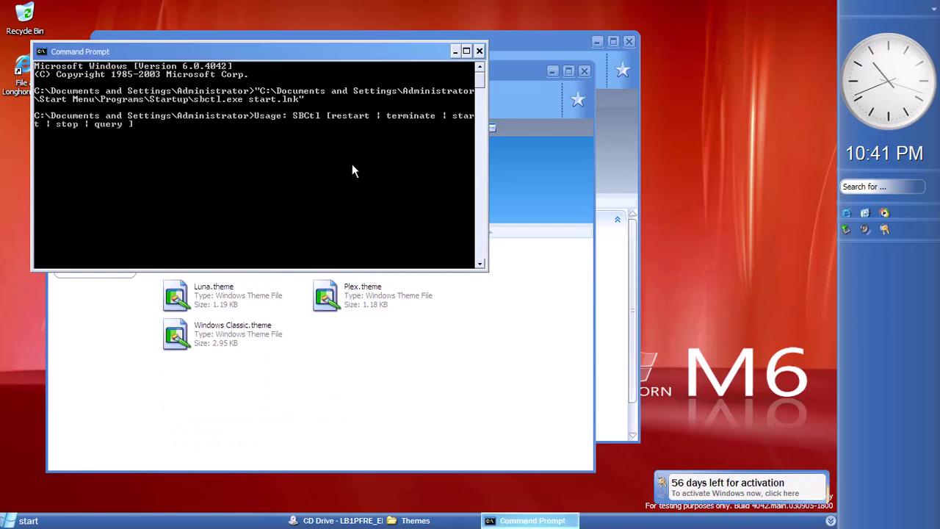
{"action": "type", "text": "s"}
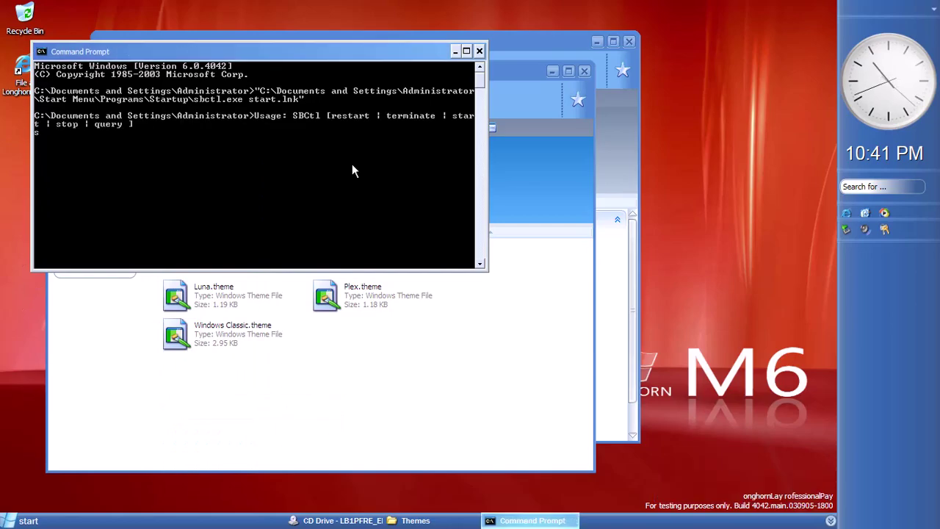
{"action": "type", "text": "tart"}
{"action": "key", "text": "Return"}
{"action": "left_click", "coordinate": [495, 69]}
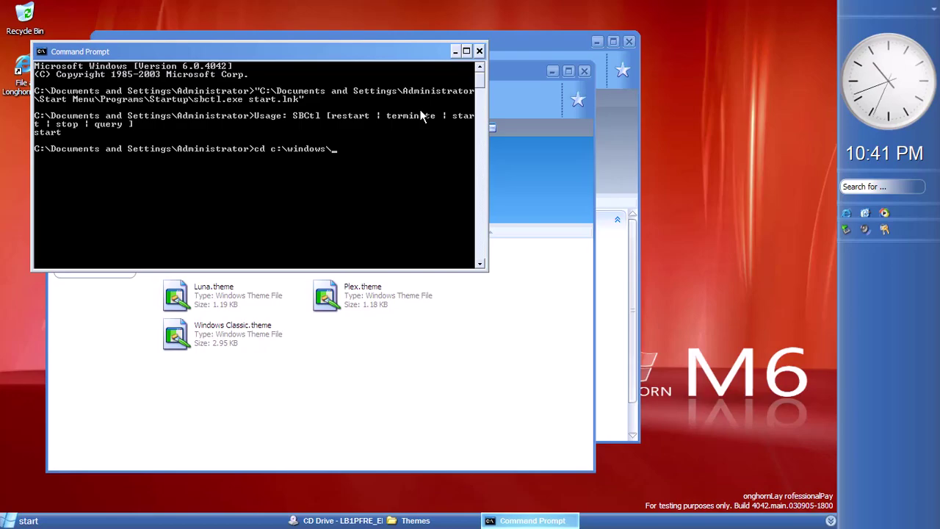
{"action": "type", "text": "sbctl start"}
{"action": "key", "text": "Return"}
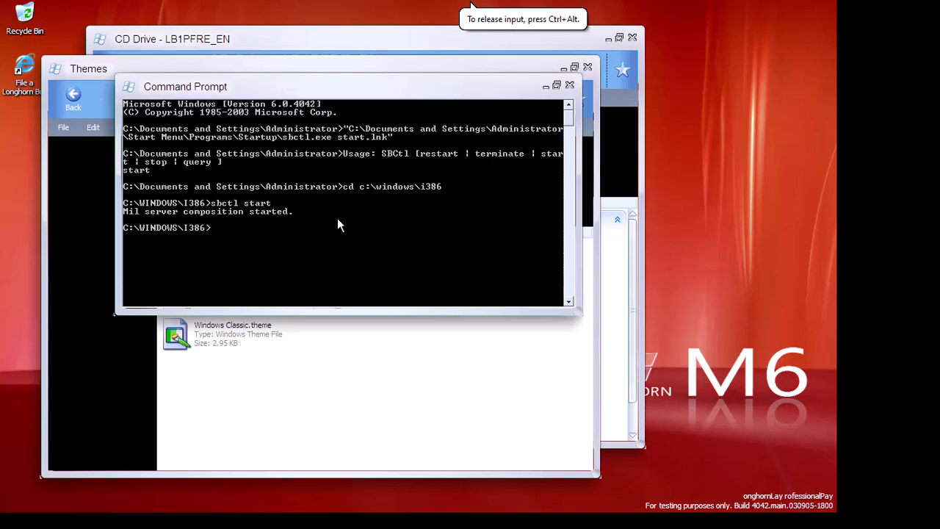
{"action": "type", "text": "sbctl stop"}
{"action": "key", "text": "Return"}
Launch Notepad and type '%windir%\i386\sbctl start'
{"action": "type", "text": "notepad"}
{"action": "key", "text": "Return"}
{"action": "type", "text": "%windir%\\i386\\sbctl start"}
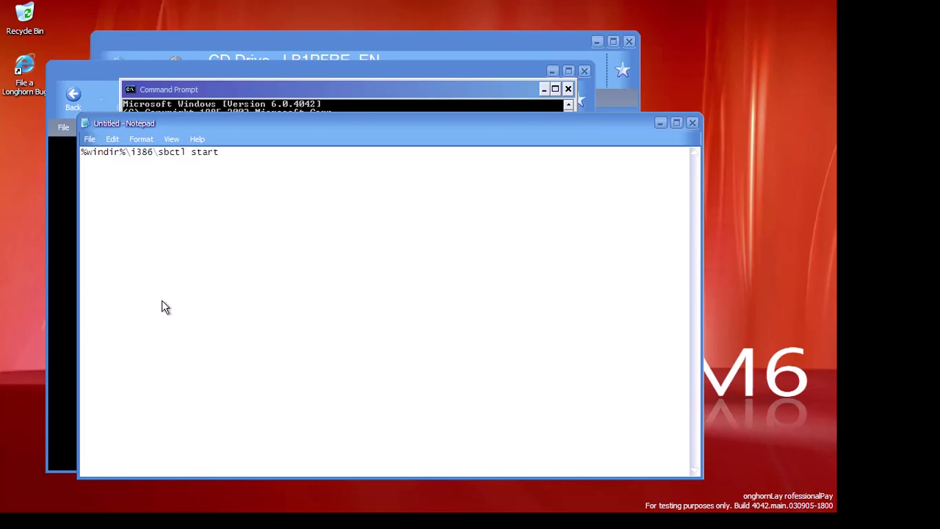
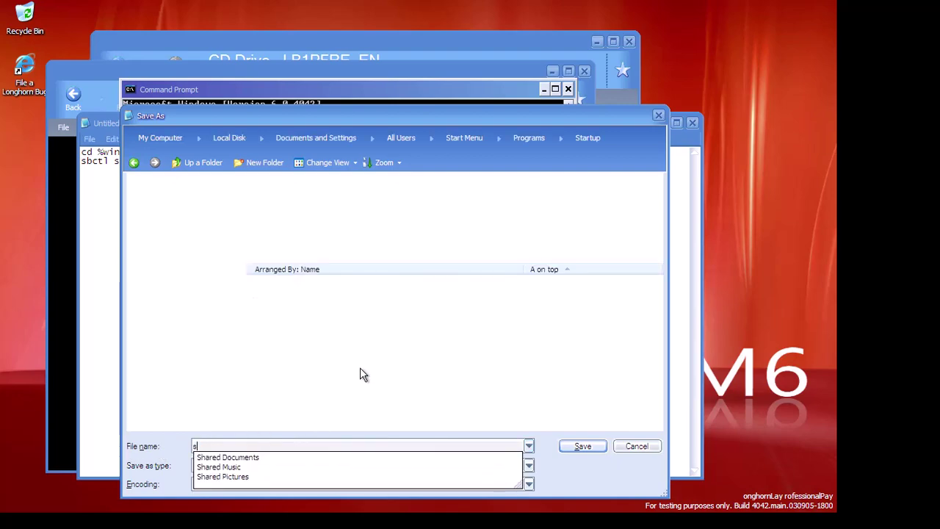
Save the script as sbctl.bat in the All Users Startup folder
{"action": "type", "text": ".bat"}
{"action": "key", "text": "Return"}
{"action": "key", "text": "alt+Tab"}
Run logoff in Command Prompt, log back on, and dismiss the error report without sending
{"action": "type", "text": "logoff"}
{"action": "key", "text": "Return"}
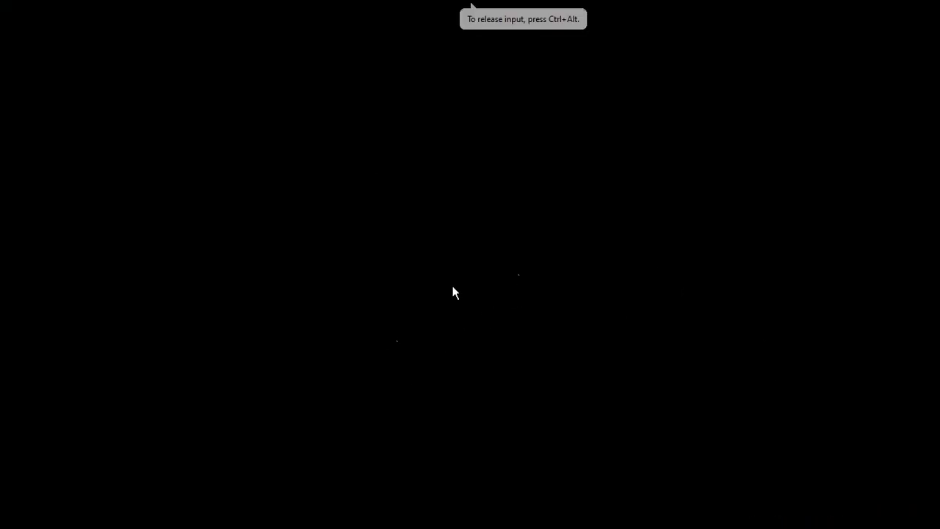
{"action": "key", "text": "ctrl+alt+Delete"}
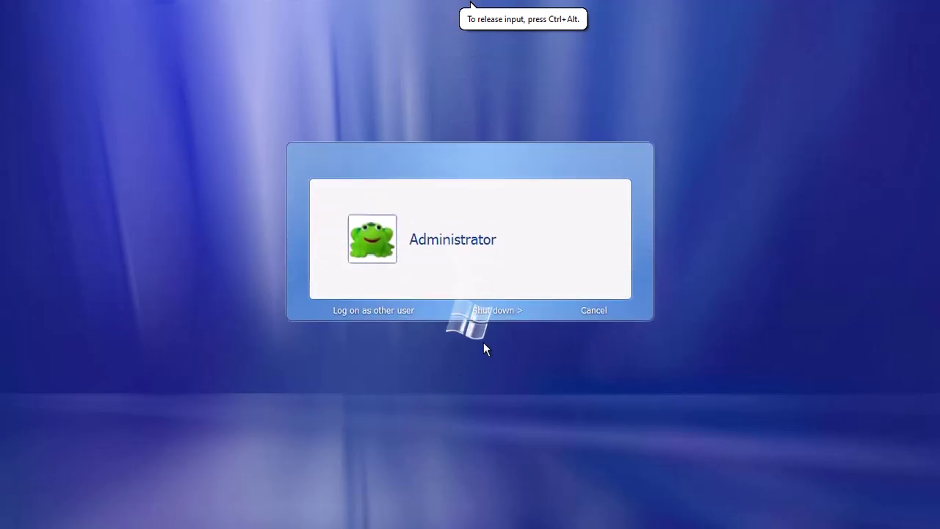
{"action": "left_click", "coordinate": [422, 235]}
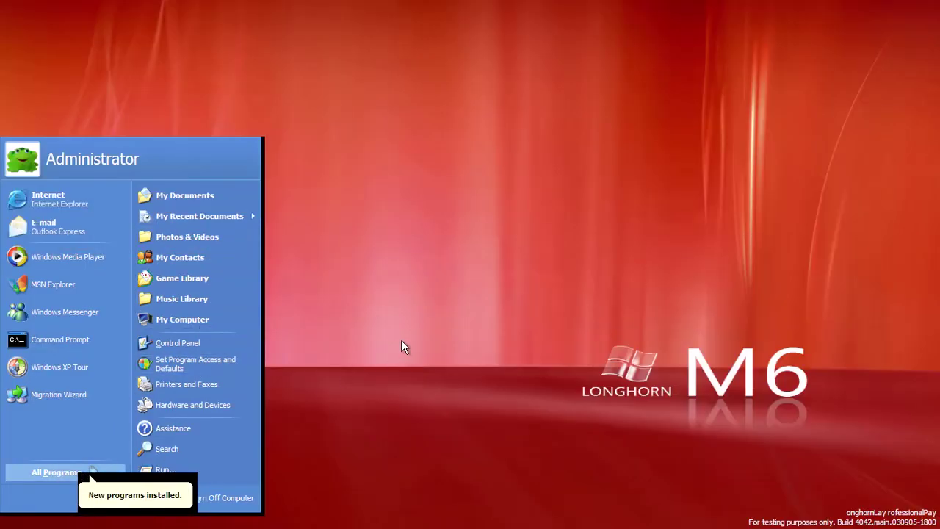
{"action": "left_click", "coordinate": [354, 320]}
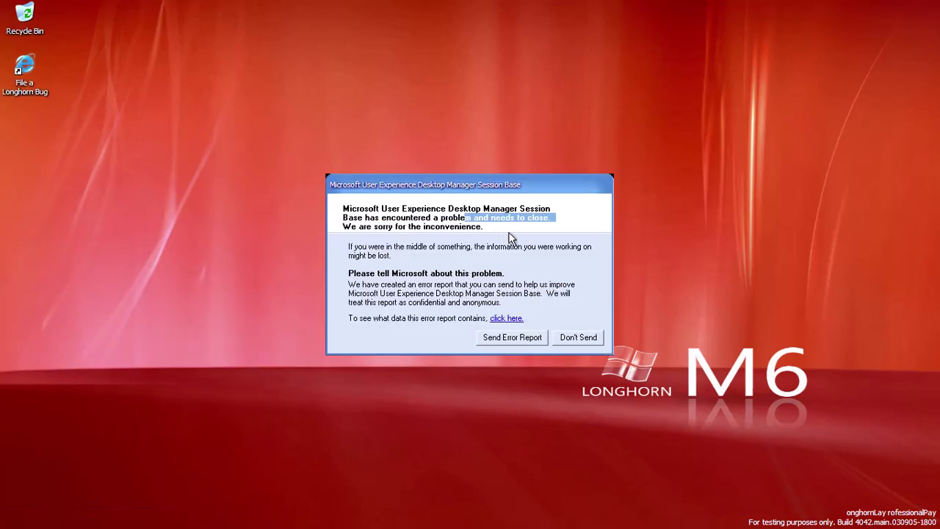
{"action": "left_click", "coordinate": [567, 234]}
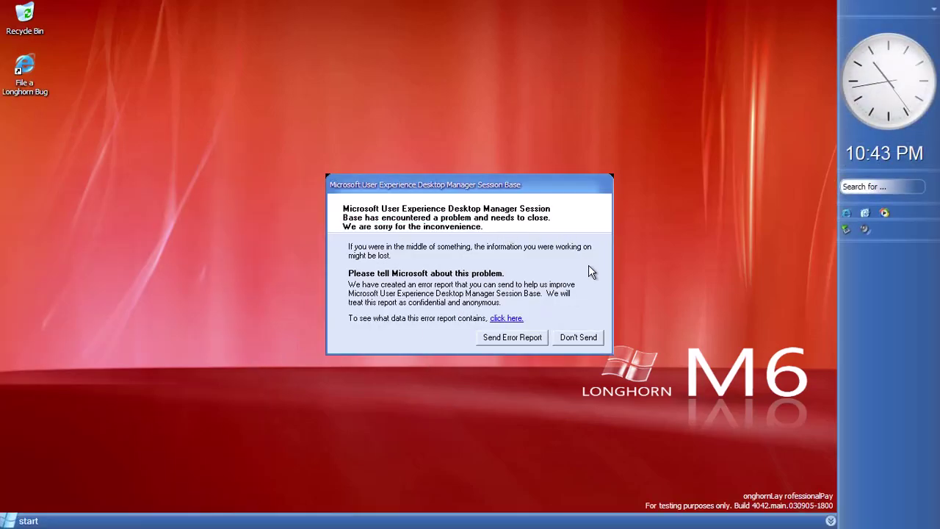
{"action": "left_click", "coordinate": [578, 337]}
Open My Computer and apply the Windows Classic theme in display properties
{"action": "left_click", "coordinate": [22, 521]}
{"action": "left_click", "coordinate": [193, 317]}
{"action": "left_click", "coordinate": [156, 132]}
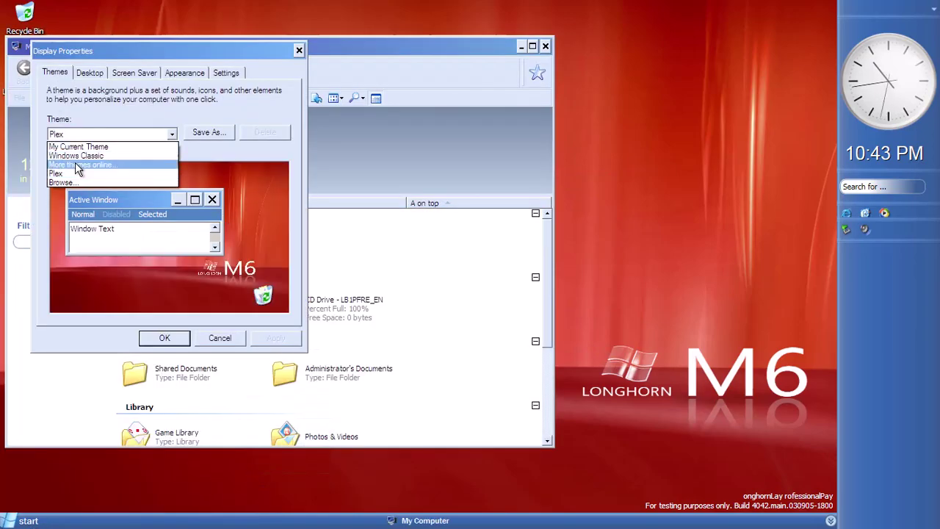
{"action": "left_click", "coordinate": [110, 153]}
{"action": "left_click", "coordinate": [184, 73]}
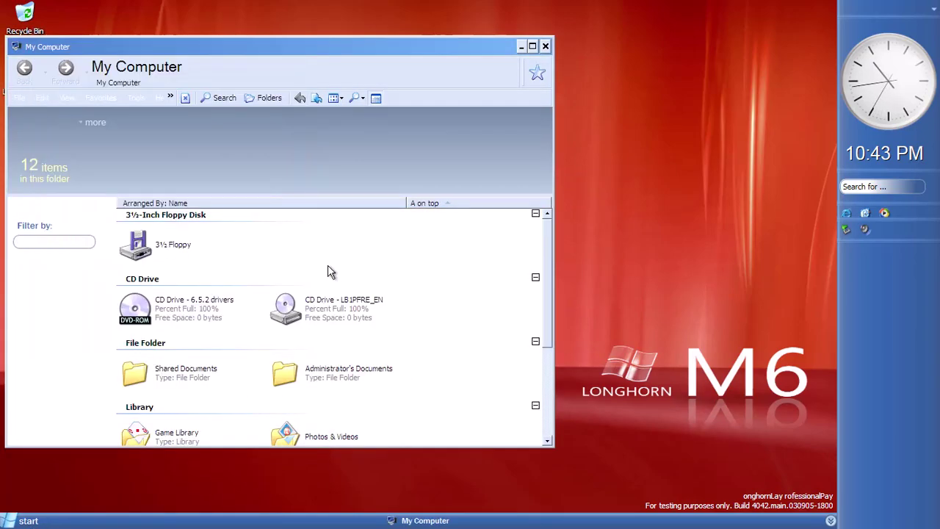
Browse into the WINDOWS folder on Local Disk, then close the folder window
{"action": "scroll", "coordinate": [258, 399], "scroll_direction": "down", "scroll_amount": 5}
{"action": "double_click", "coordinate": [158, 409]}
{"action": "left_click", "coordinate": [285, 266]}
{"action": "double_click", "coordinate": [284, 283]}
{"action": "scroll", "coordinate": [294, 331], "scroll_direction": "down", "scroll_amount": 3}
{"action": "left_click", "coordinate": [545, 46]}
Log off from the Start menu and confirm
{"action": "left_click", "coordinate": [22, 521]}
{"action": "left_click", "coordinate": [158, 504]}
{"action": "left_click", "coordinate": [507, 200]}
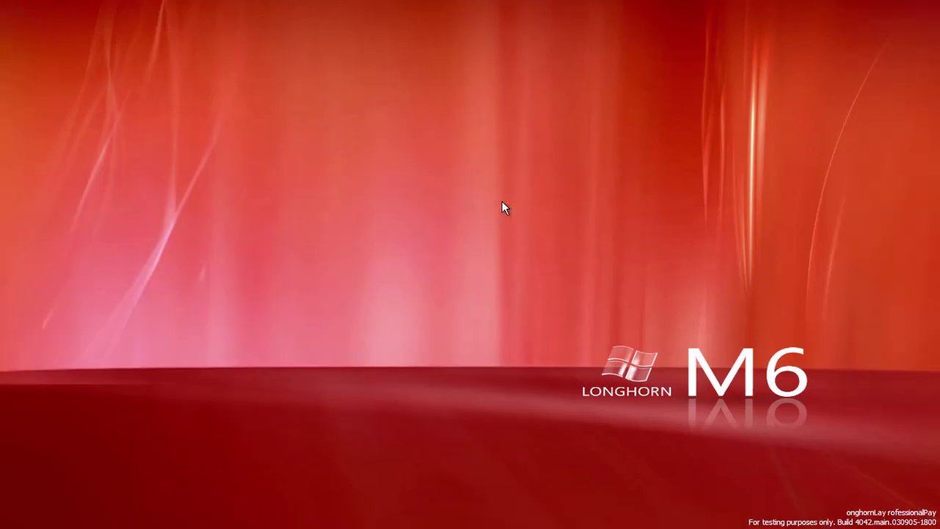
Log back on, dismiss the error report without sending, and close My Computer
{"action": "key", "text": "ctrl+alt+Delete"}
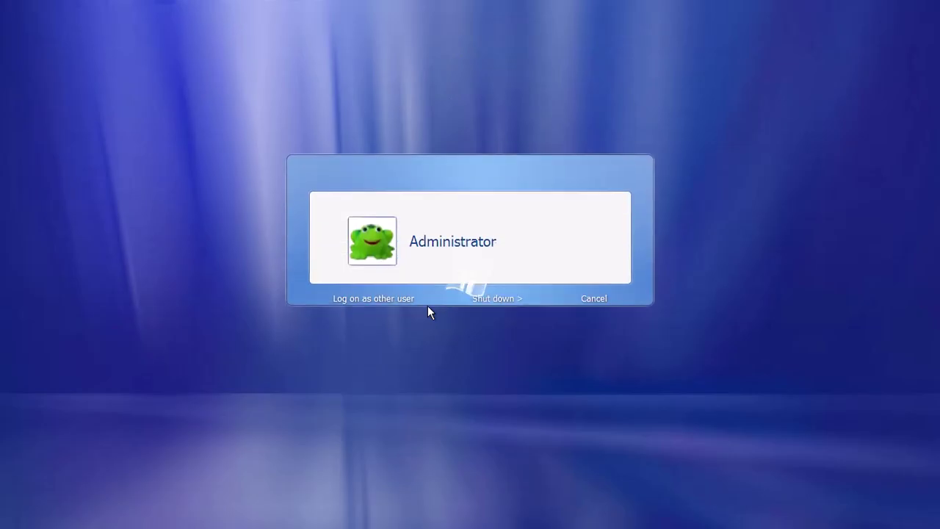
{"action": "key", "text": "Return"}
{"action": "key", "text": "super"}
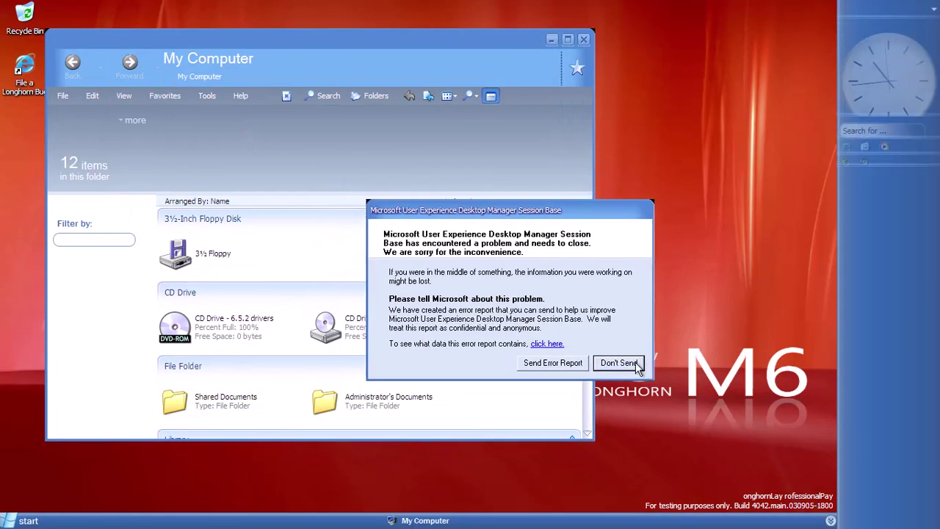
{"action": "left_click", "coordinate": [579, 337]}
{"action": "left_click", "coordinate": [573, 36]}
Open the Startup folder from All Programs and permanently delete the sbctl startup shortcut
{"action": "key", "text": "super"}
{"action": "left_click", "coordinate": [51, 476]}
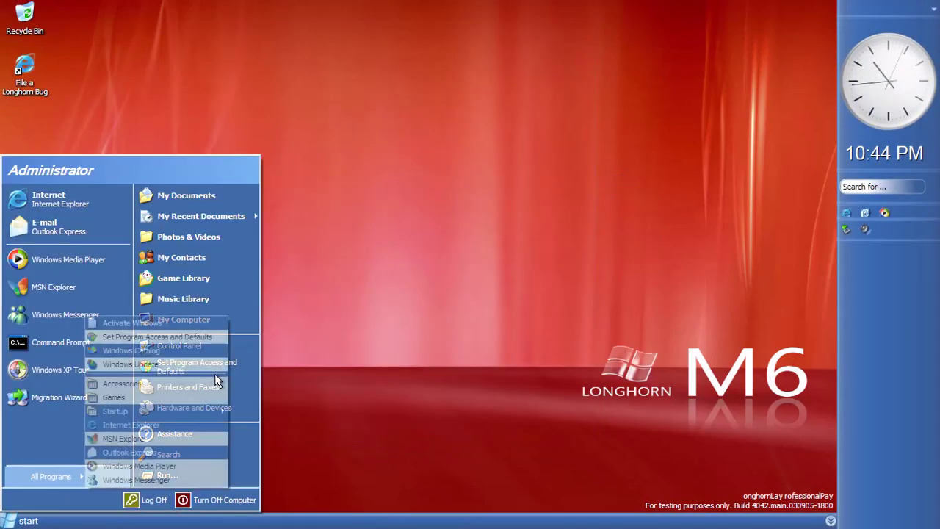
{"action": "right_click", "coordinate": [165, 411]}
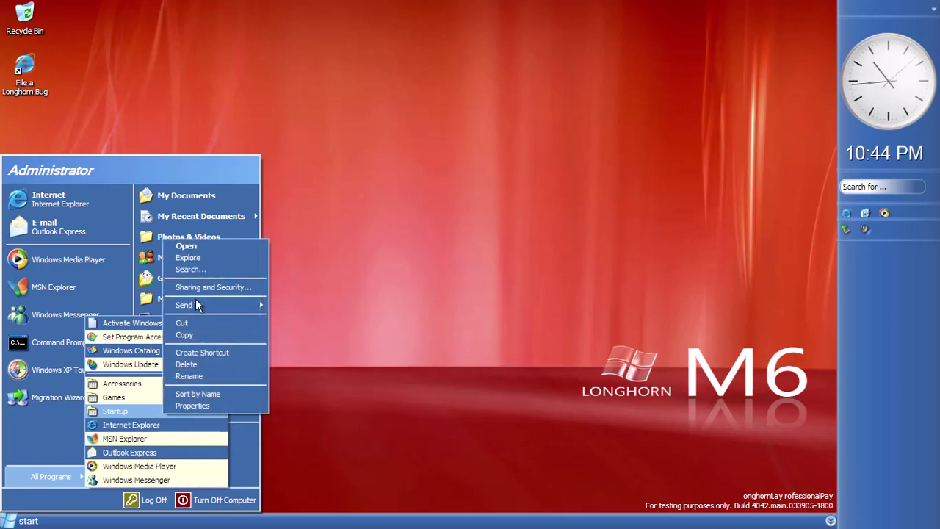
{"action": "left_click", "coordinate": [200, 244]}
{"action": "left_click", "coordinate": [383, 340]}
{"action": "key", "text": "shift+Delete"}
{"action": "left_click", "coordinate": [517, 301]}
{"action": "left_click", "coordinate": [725, 67]}
Reopen the Startup folder and permanently delete sbctl.bat
{"action": "left_click", "coordinate": [30, 520]}
{"action": "left_click", "coordinate": [42, 475]}
{"action": "right_click", "coordinate": [165, 413]}
{"action": "left_click", "coordinate": [200, 242]}
{"action": "left_click", "coordinate": [500, 266]}
{"action": "key", "text": "shift+Delete"}
{"action": "left_click", "coordinate": [516, 301]}
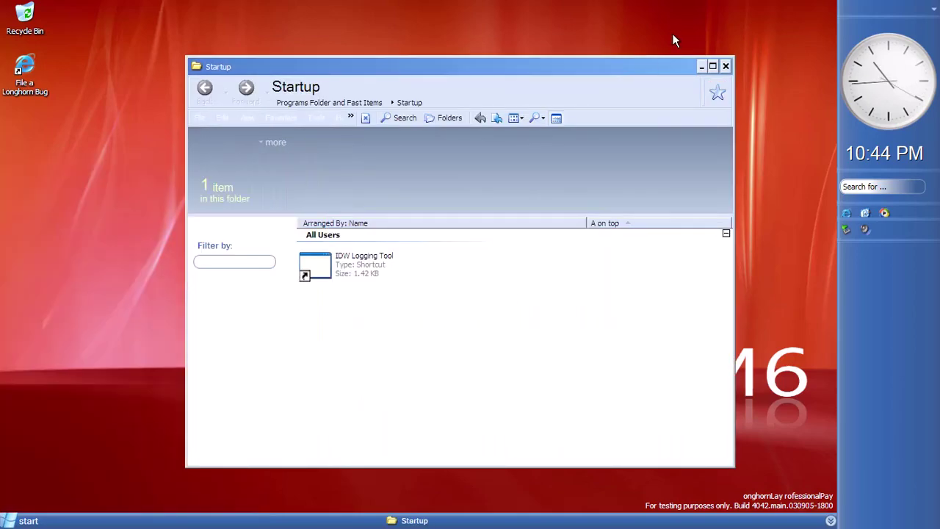
{"action": "left_click", "coordinate": [725, 67]}
Log off, log back on, and open My Computer
{"action": "left_click", "coordinate": [29, 520]}
{"action": "left_click", "coordinate": [156, 500]}
{"action": "left_click", "coordinate": [508, 220]}
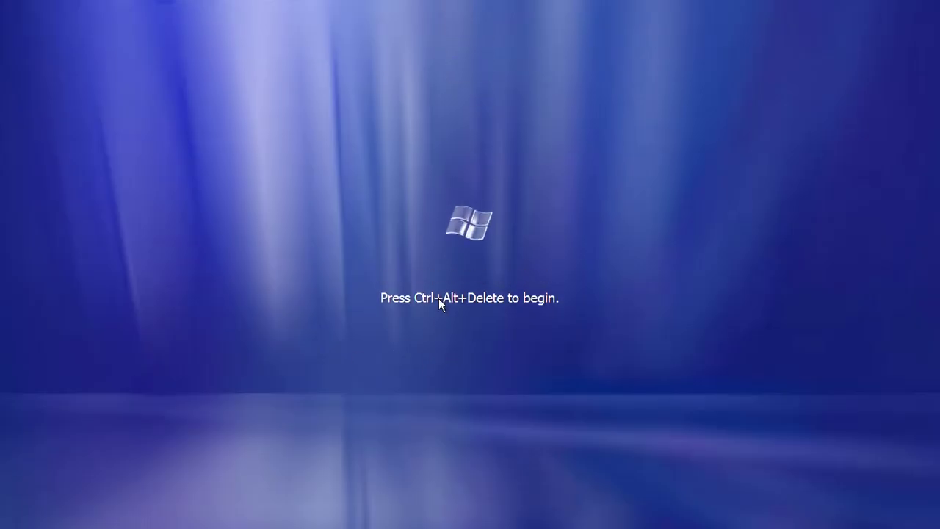
{"action": "key", "text": "ctrl+alt+Delete"}
{"action": "left_click", "coordinate": [431, 250]}
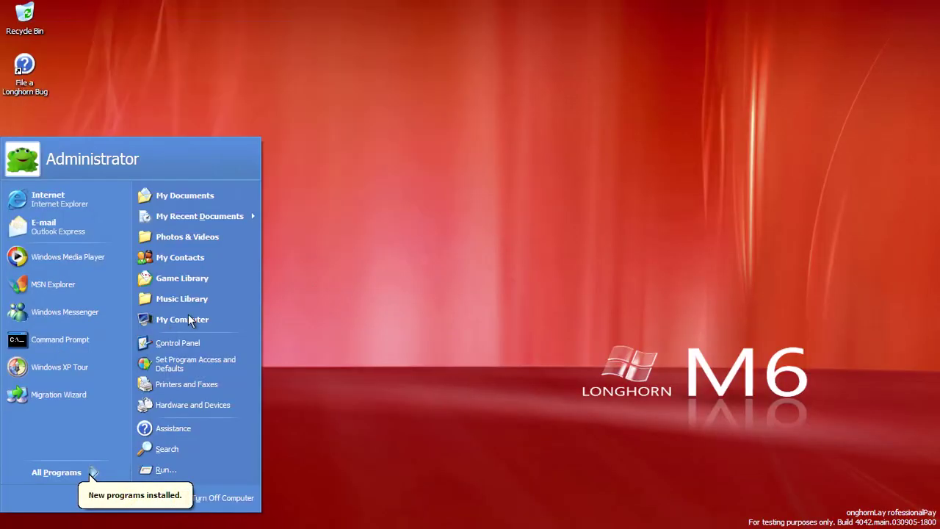
{"action": "key", "text": "Return"}
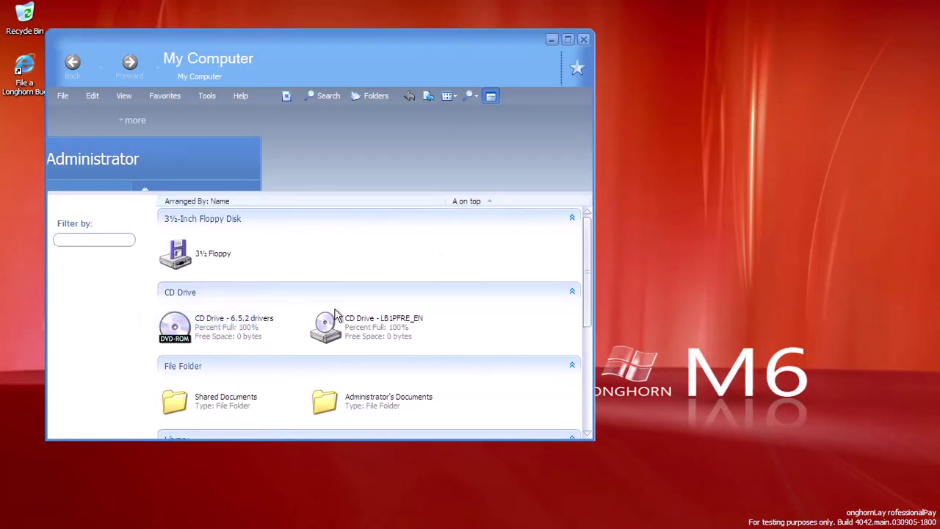
From My Computer, open Local Disk and then its WINDOWS folder
{"action": "double_click", "coordinate": [445, 14]}
{"action": "double_click", "coordinate": [445, 14]}
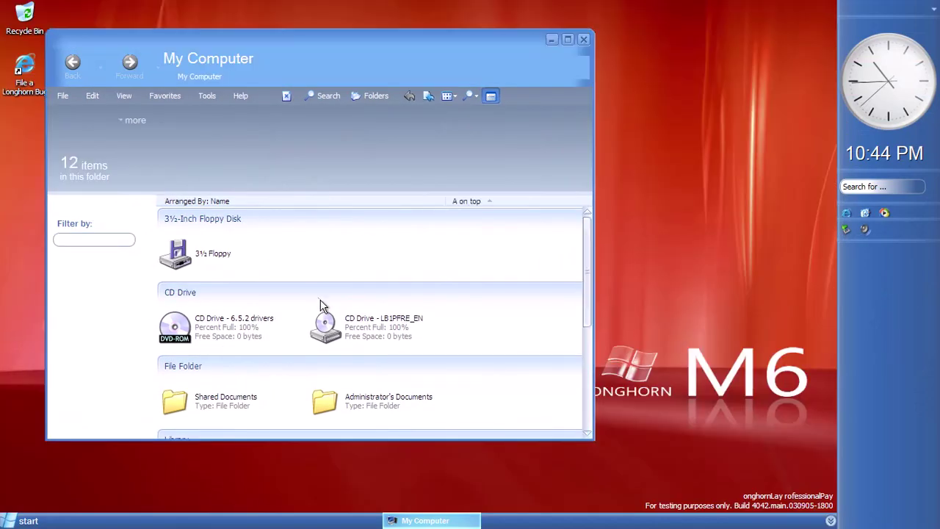
{"action": "scroll", "coordinate": [315, 290], "scroll_direction": "down", "scroll_amount": 5}
{"action": "left_click", "coordinate": [229, 413]}
{"action": "key", "text": "Return"}
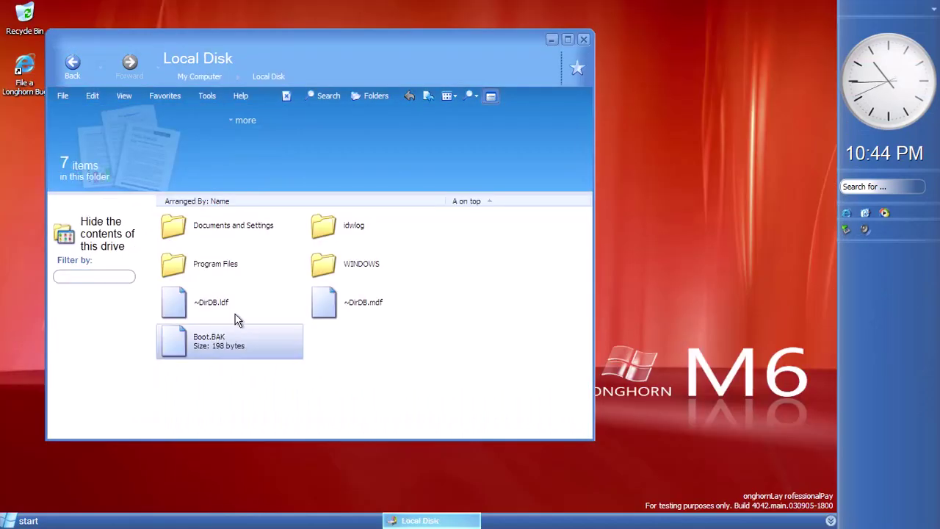
{"action": "double_click", "coordinate": [327, 261]}
Open the Web folder inside WINDOWS, then its Wallpaper folder
{"action": "scroll", "coordinate": [335, 298], "scroll_direction": "down", "scroll_amount": 20}
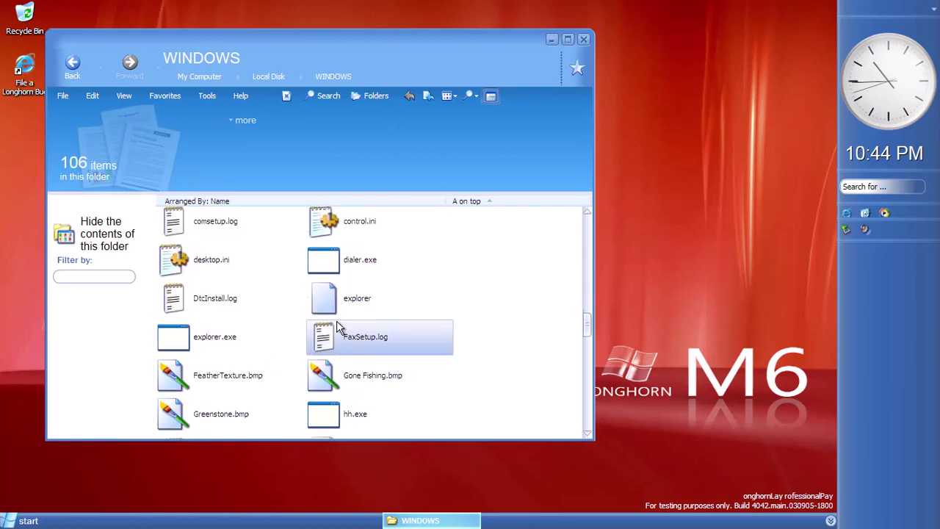
{"action": "scroll", "coordinate": [371, 301], "scroll_direction": "down", "scroll_amount": 3}
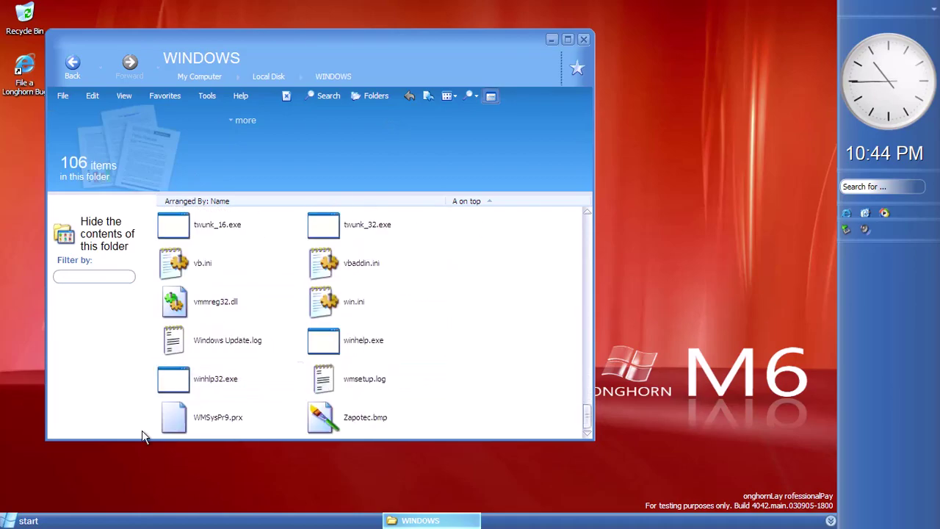
{"action": "scroll", "coordinate": [345, 315], "scroll_direction": "up", "scroll_amount": 10}
{"action": "left_click", "coordinate": [324, 323]}
{"action": "double_click", "coordinate": [324, 323]}
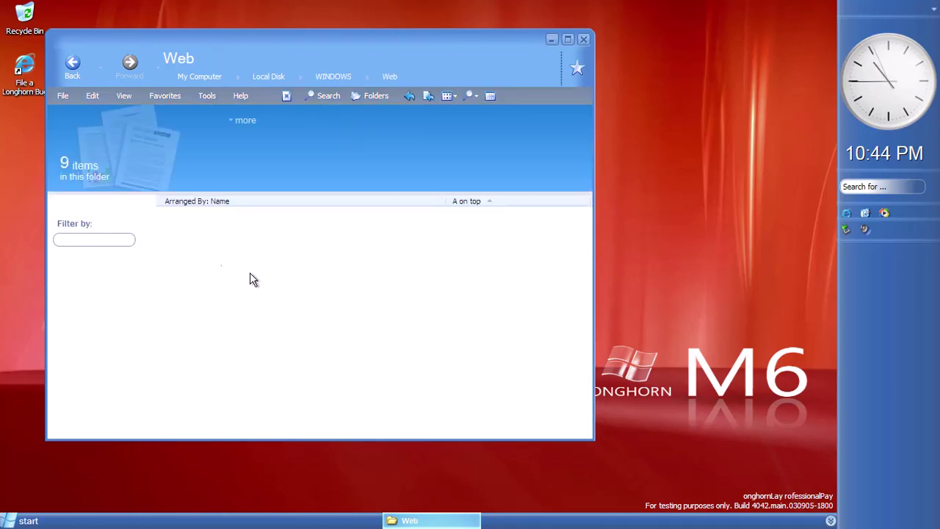
{"action": "double_click", "coordinate": [343, 228]}
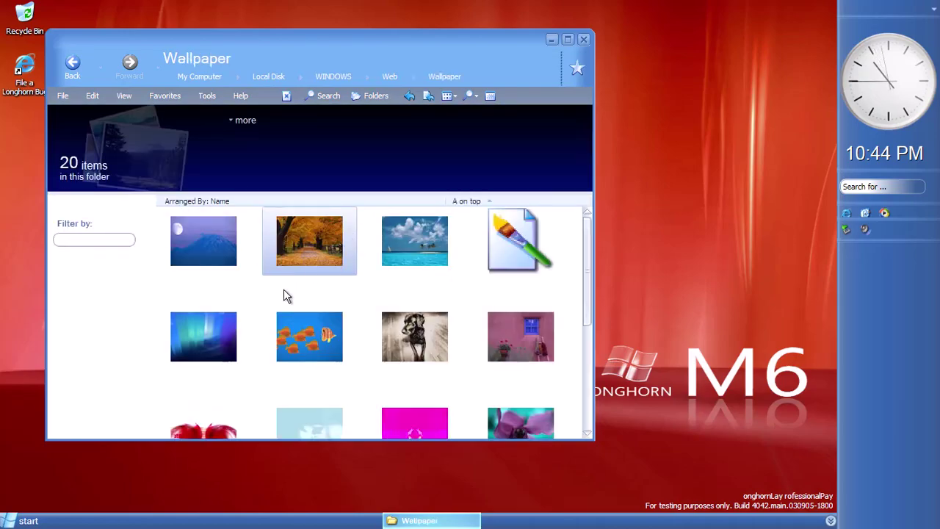
Switch the Wallpaper folder to 3D View and maximize the window
{"action": "right_click", "coordinate": [270, 291]}
{"action": "mouse_move", "coordinate": [290, 297]}
{"action": "left_click", "coordinate": [398, 346]}
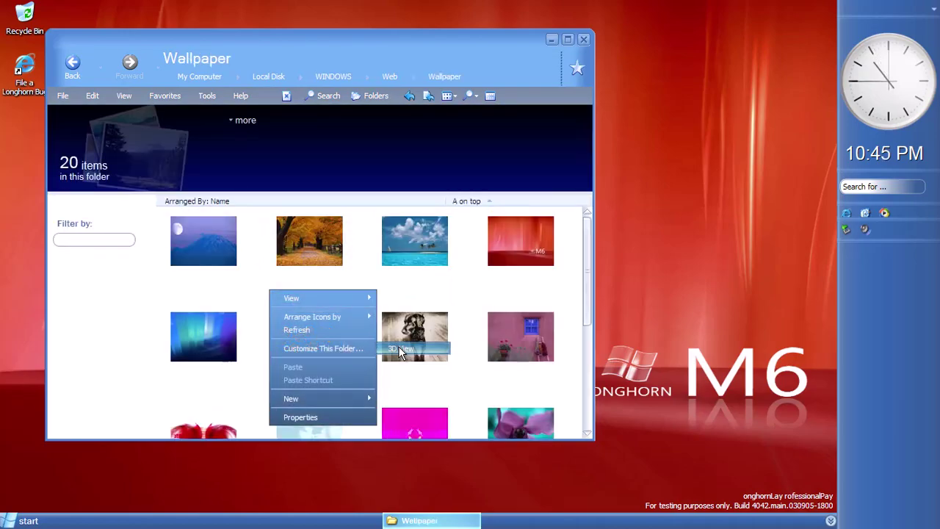
{"action": "scroll", "coordinate": [342, 281], "scroll_direction": "down", "scroll_amount": 3}
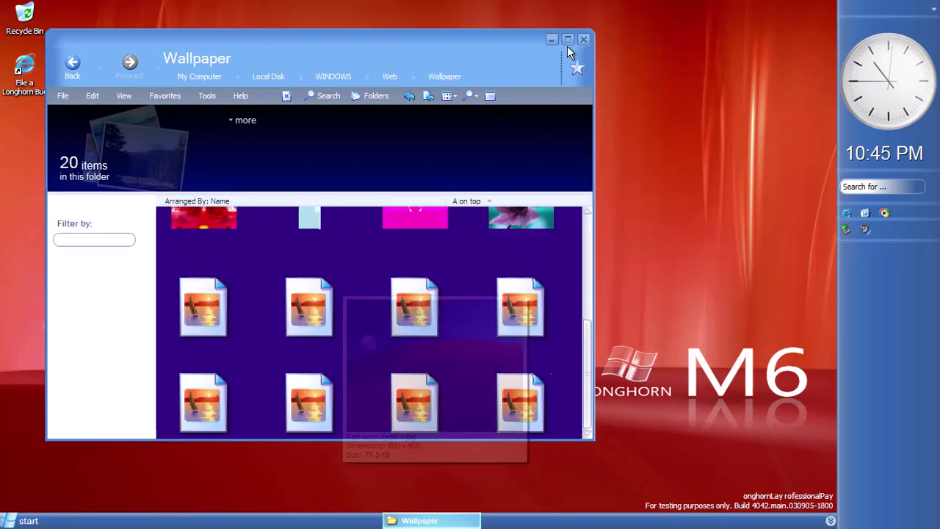
{"action": "left_click", "coordinate": [568, 39]}
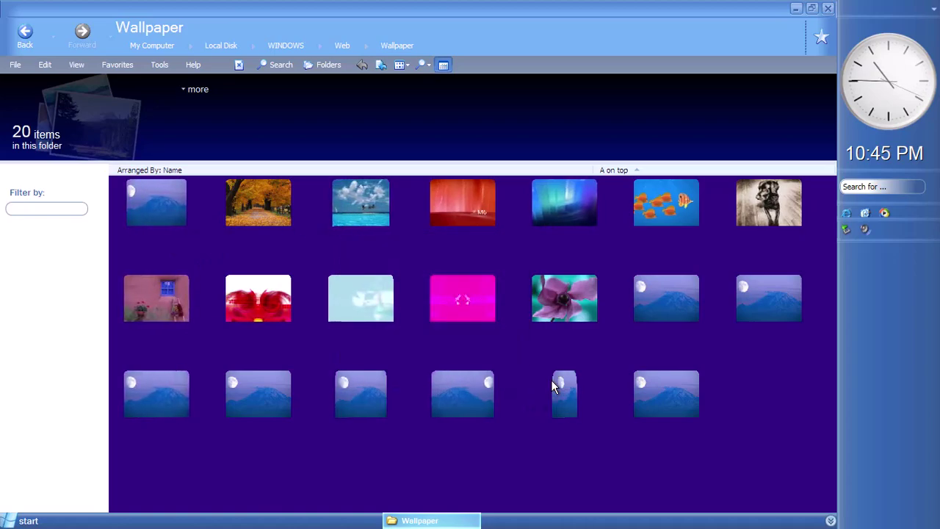
Hide the file names under the wallpaper thumbnails
{"action": "mouse_move", "coordinate": [552, 380]}
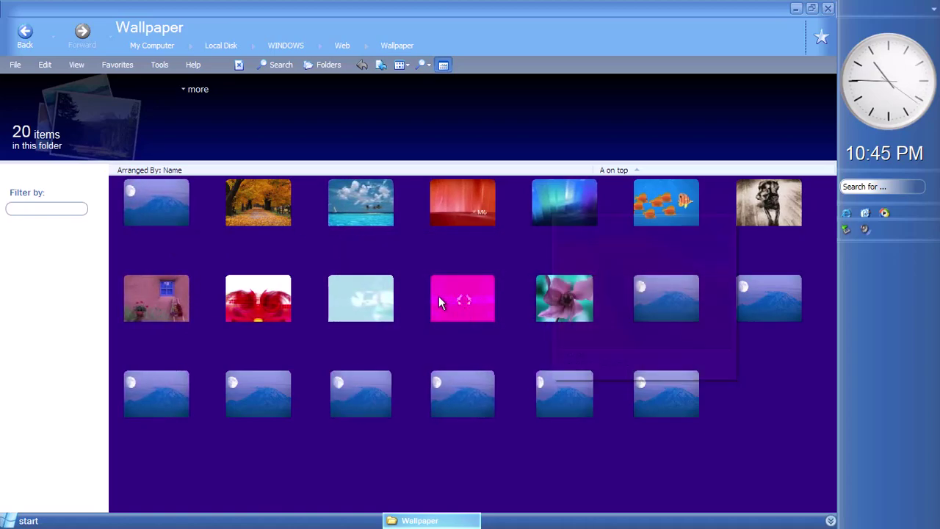
{"action": "right_click", "coordinate": [382, 455]}
{"action": "mouse_move", "coordinate": [434, 329]}
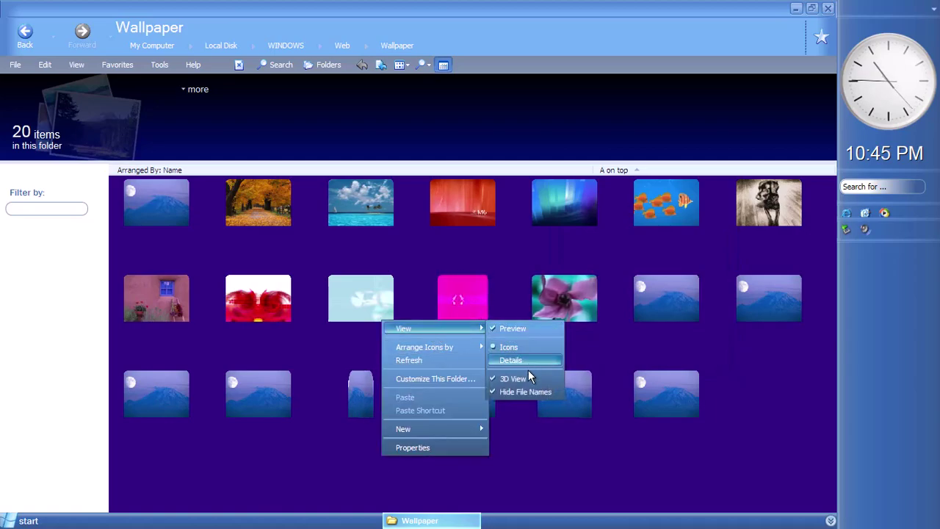
{"action": "left_click", "coordinate": [523, 393]}
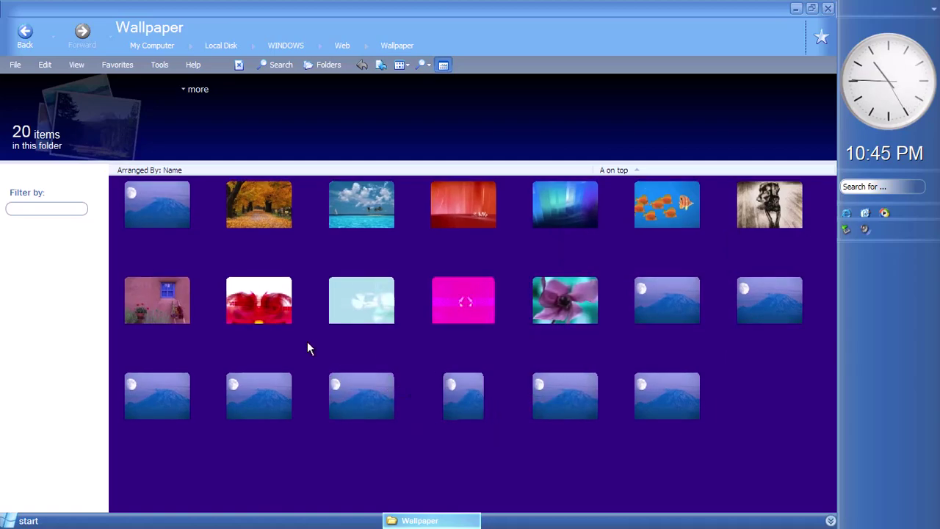
Switch the wallpaper folder to a detailed list and refresh it
{"action": "right_click", "coordinate": [288, 454]}
{"action": "mouse_move", "coordinate": [329, 323]}
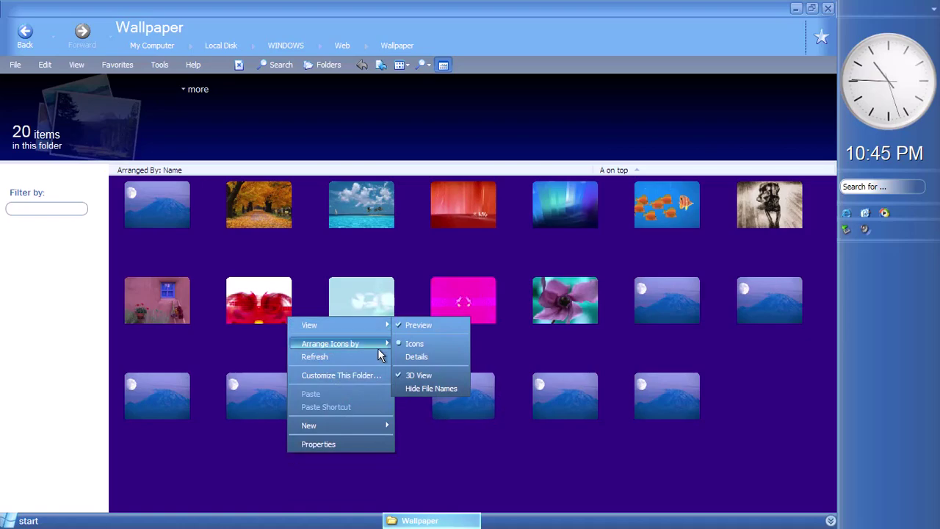
{"action": "left_click", "coordinate": [413, 358]}
{"action": "right_click", "coordinate": [366, 296]}
{"action": "left_click", "coordinate": [386, 337]}
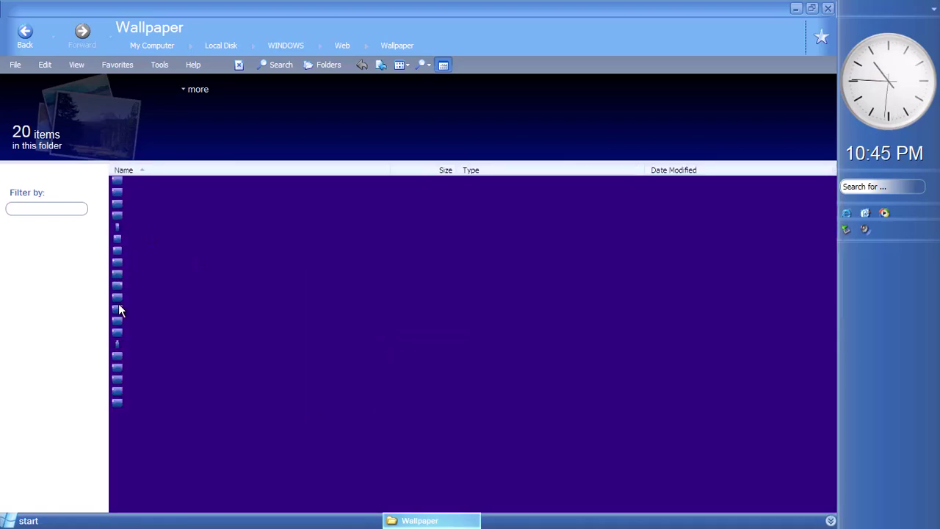
Switch the folder back to icon view and reload its contents
{"action": "left_click", "coordinate": [78, 65]}
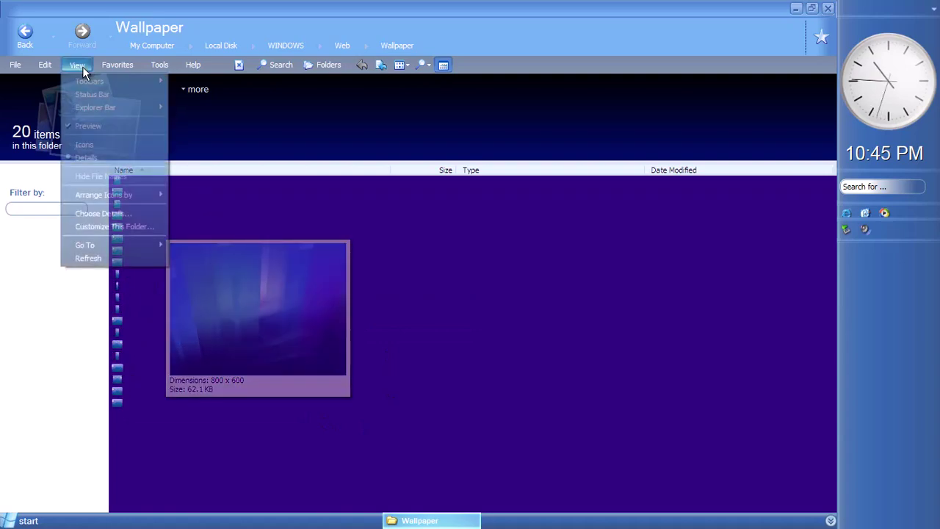
{"action": "left_click", "coordinate": [107, 145]}
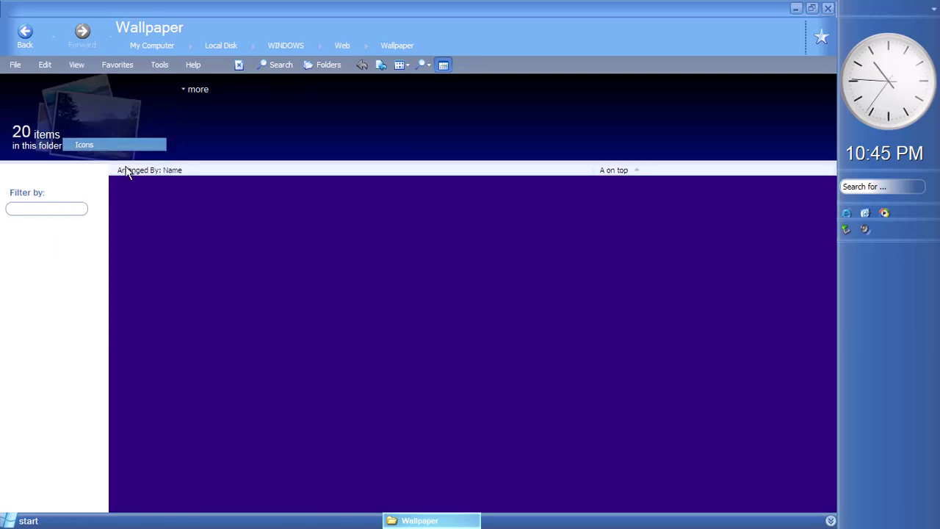
{"action": "right_click", "coordinate": [359, 405]}
{"action": "left_click", "coordinate": [390, 307]}
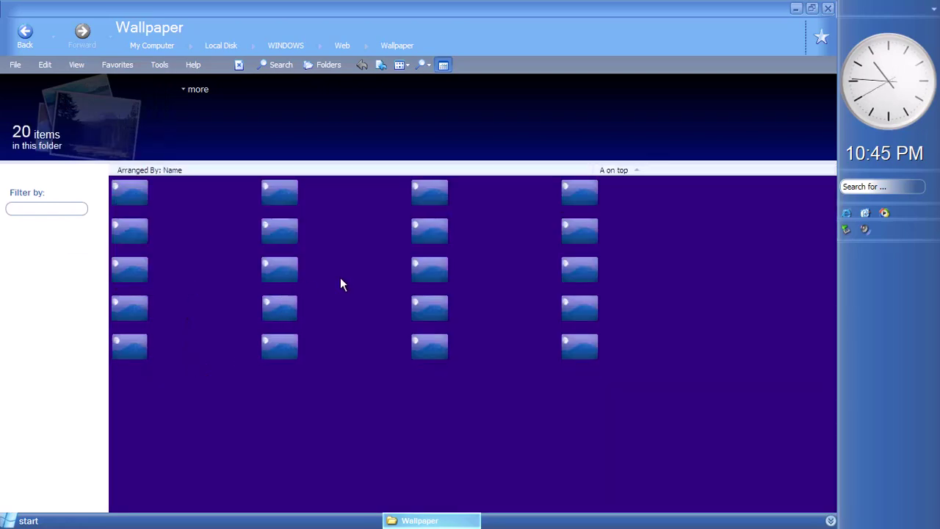
Shrink the folder's information header to a compact strip and reload the view
{"action": "right_click", "coordinate": [259, 408]}
{"action": "mouse_move", "coordinate": [296, 280]}
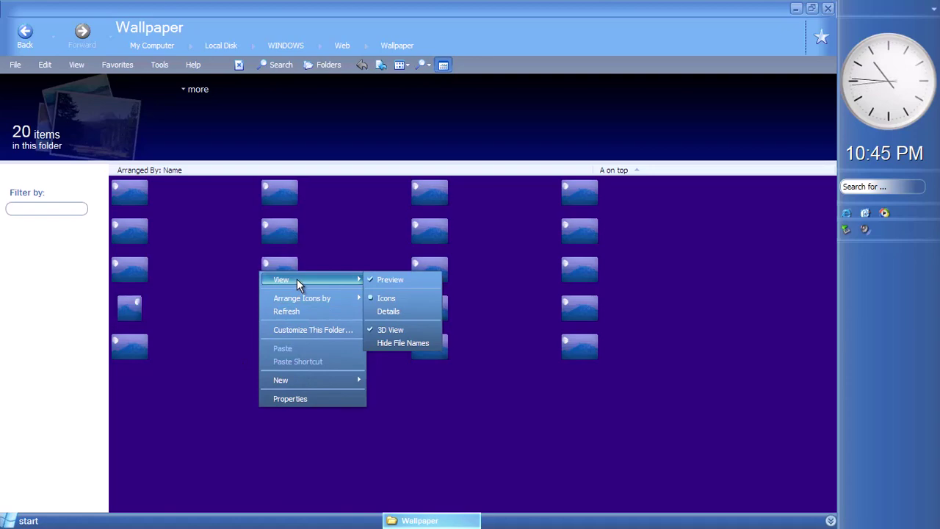
{"action": "left_click", "coordinate": [81, 63]}
{"action": "mouse_move", "coordinate": [81, 80]}
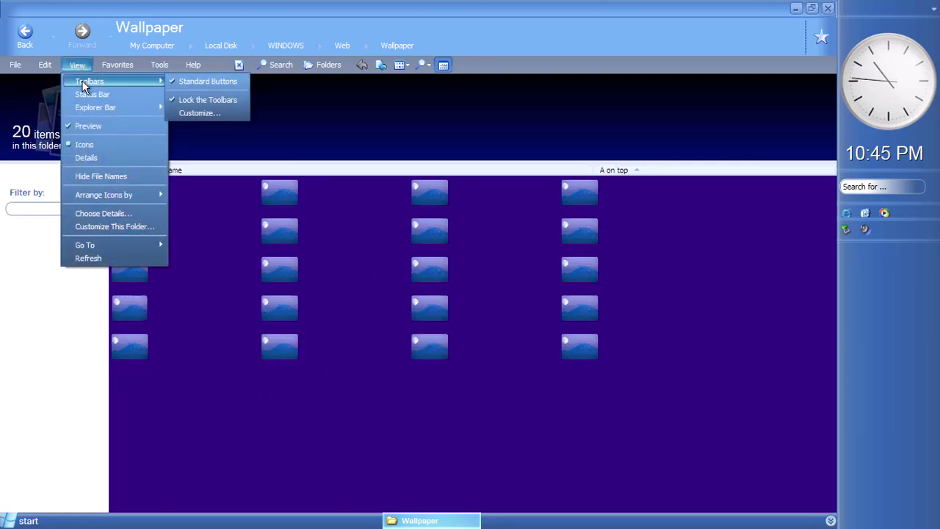
{"action": "left_click", "coordinate": [444, 66]}
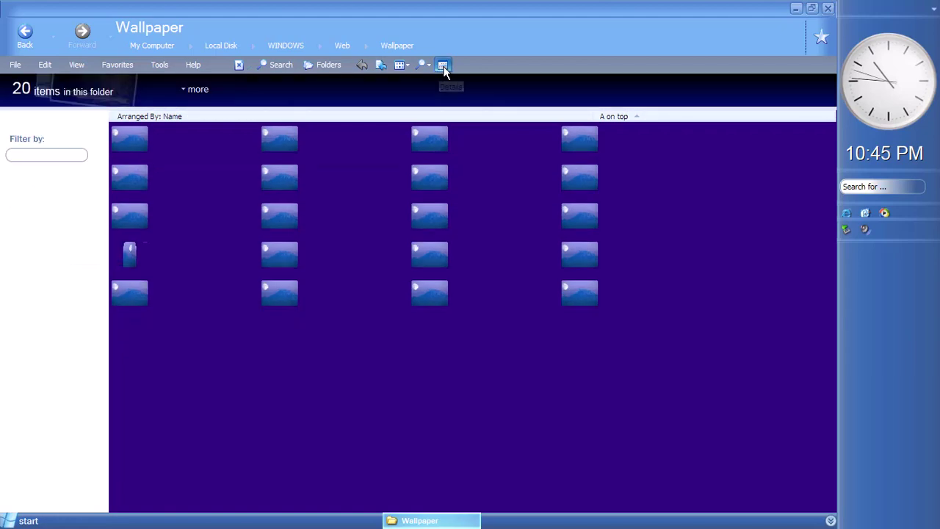
{"action": "right_click", "coordinate": [356, 371]}
{"action": "left_click", "coordinate": [300, 409]}
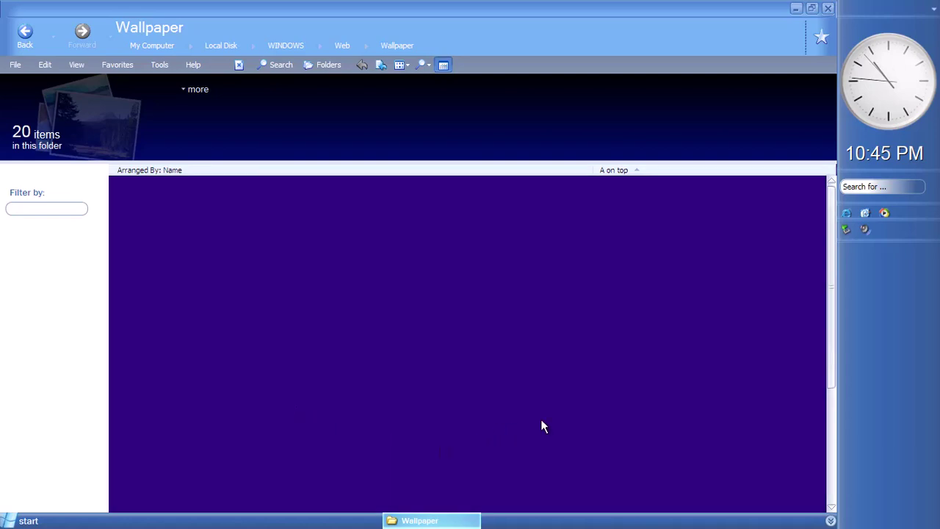
Check the context menus of Crystal.jpg and Azul.jpg, then reapply icon view
{"action": "right_click", "coordinate": [766, 279]}
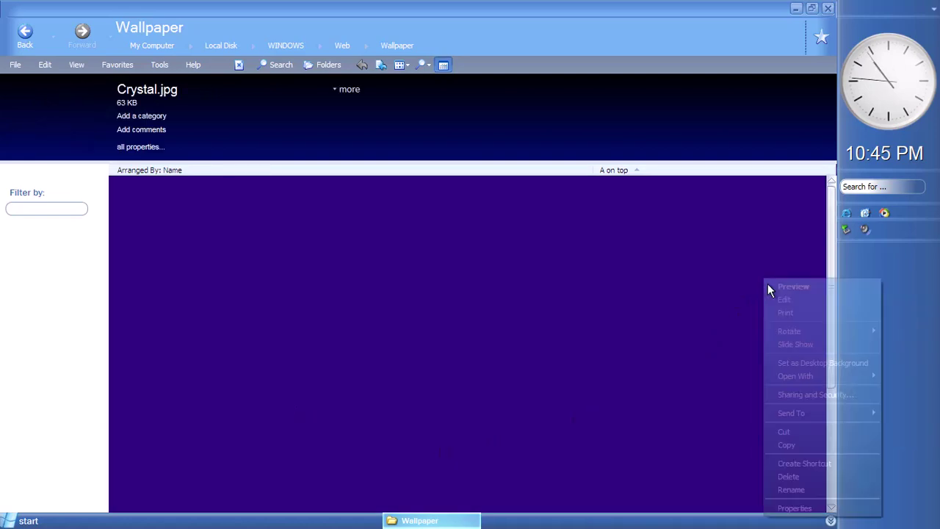
{"action": "left_click", "coordinate": [379, 218]}
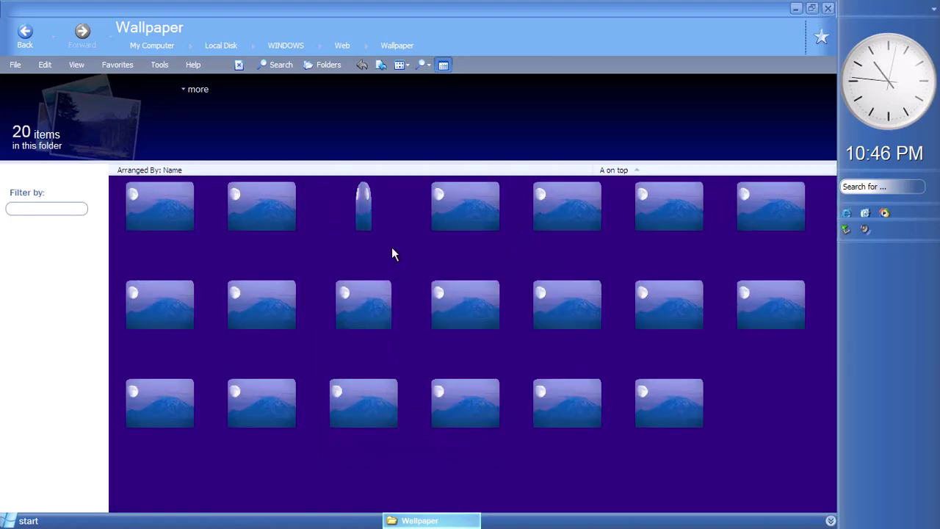
{"action": "right_click", "coordinate": [391, 247]}
{"action": "left_click", "coordinate": [526, 474]}
{"action": "right_click", "coordinate": [575, 486]}
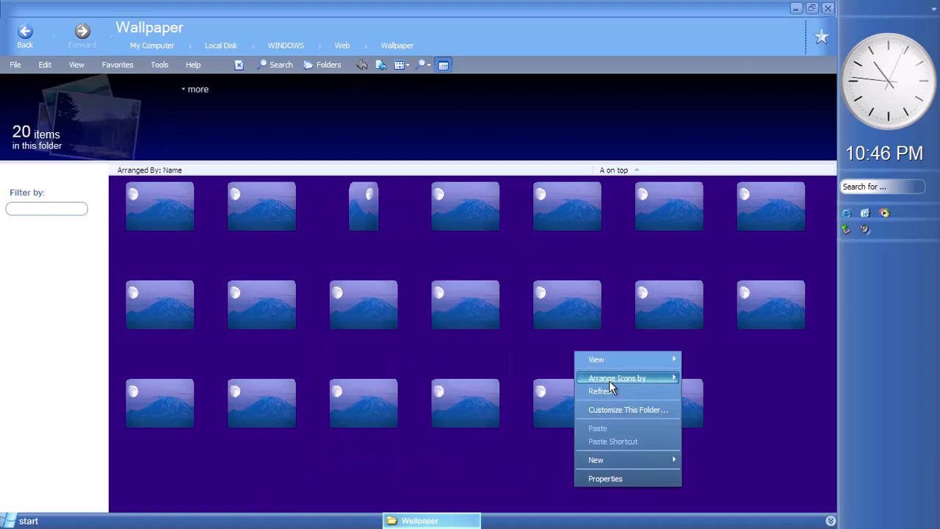
{"action": "mouse_move", "coordinate": [621, 361]}
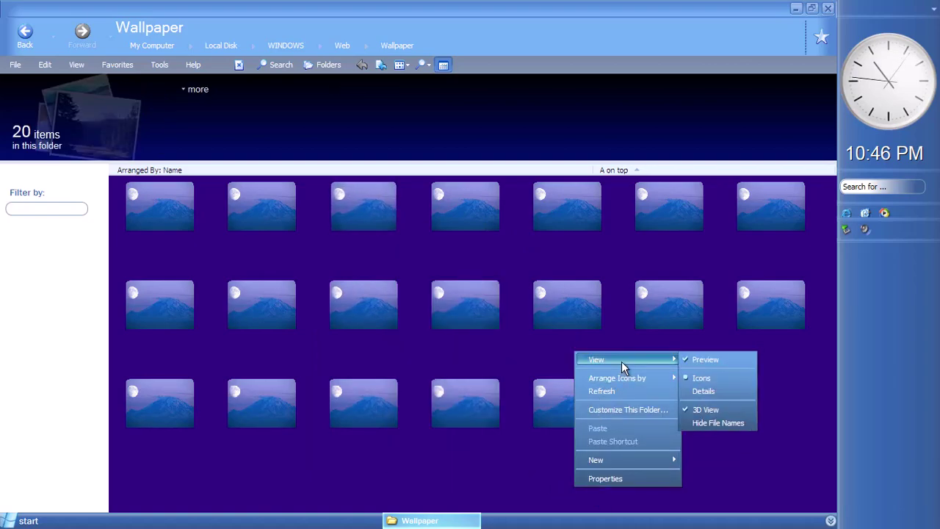
{"action": "left_click", "coordinate": [707, 376]}
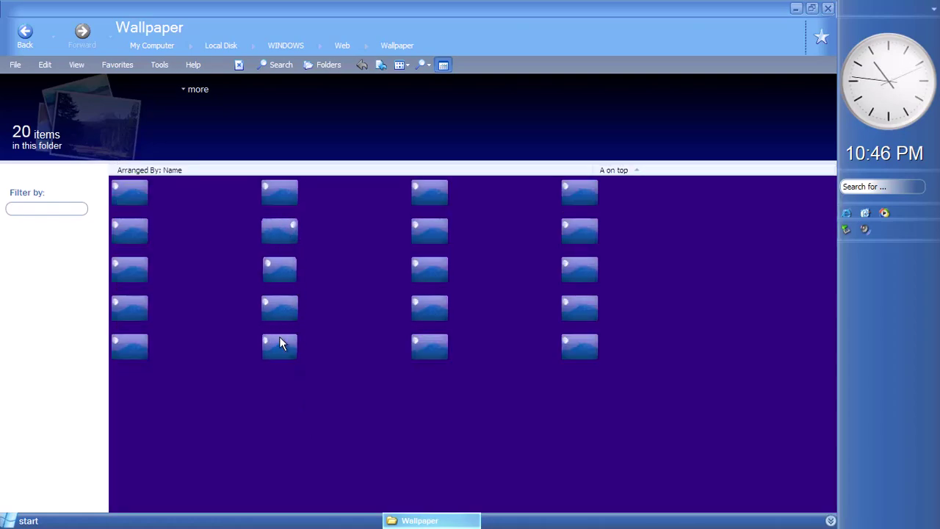
Turn off the 3D file view and reload to show real image thumbnails
{"action": "right_click", "coordinate": [282, 263]}
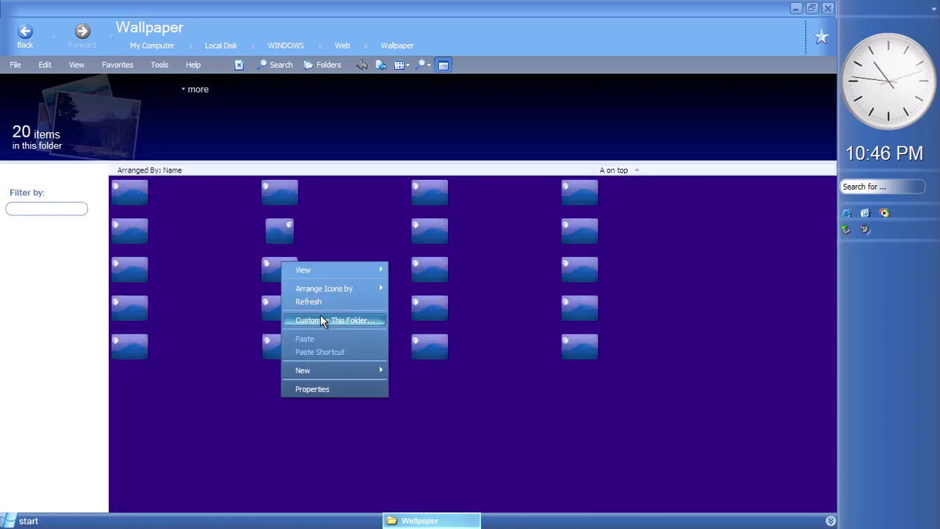
{"action": "mouse_move", "coordinate": [342, 272]}
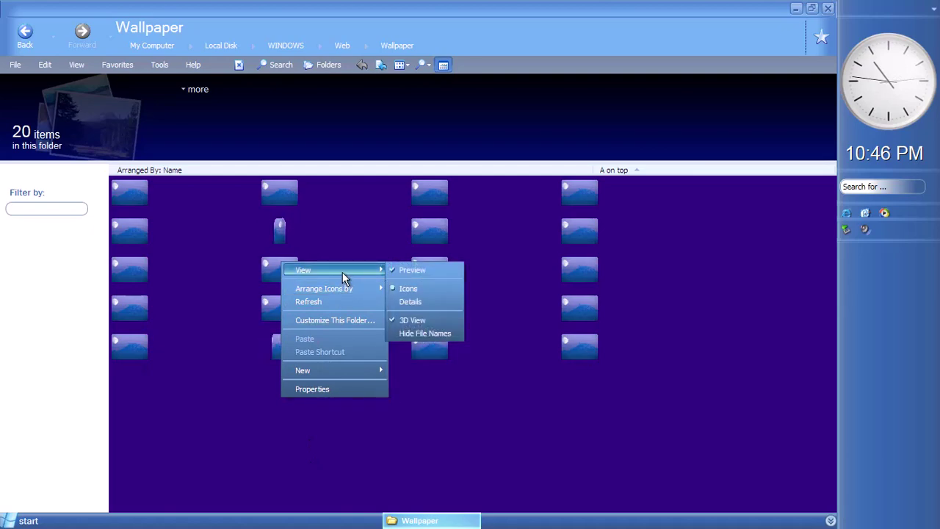
{"action": "left_click", "coordinate": [435, 321]}
{"action": "right_click", "coordinate": [242, 275]}
{"action": "left_click", "coordinate": [278, 311]}
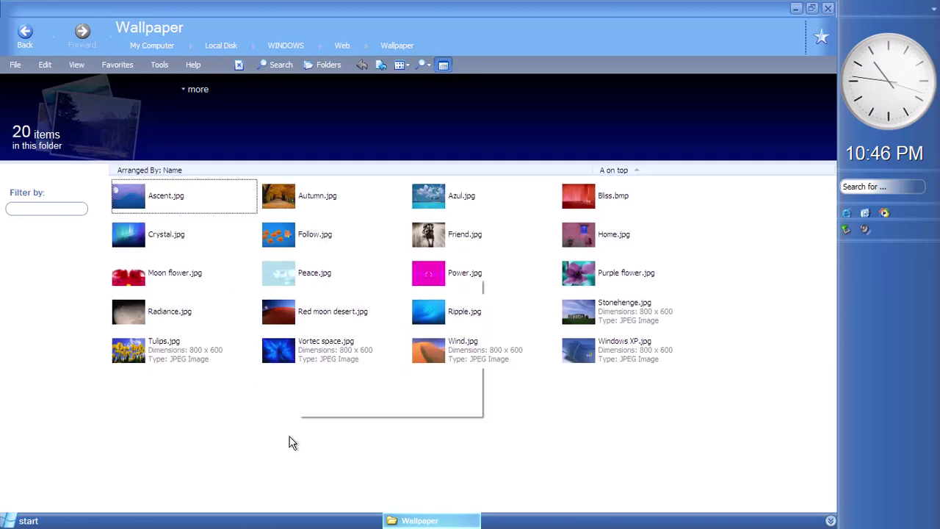
{"action": "right_click", "coordinate": [303, 299]}
{"action": "left_click", "coordinate": [292, 350]}
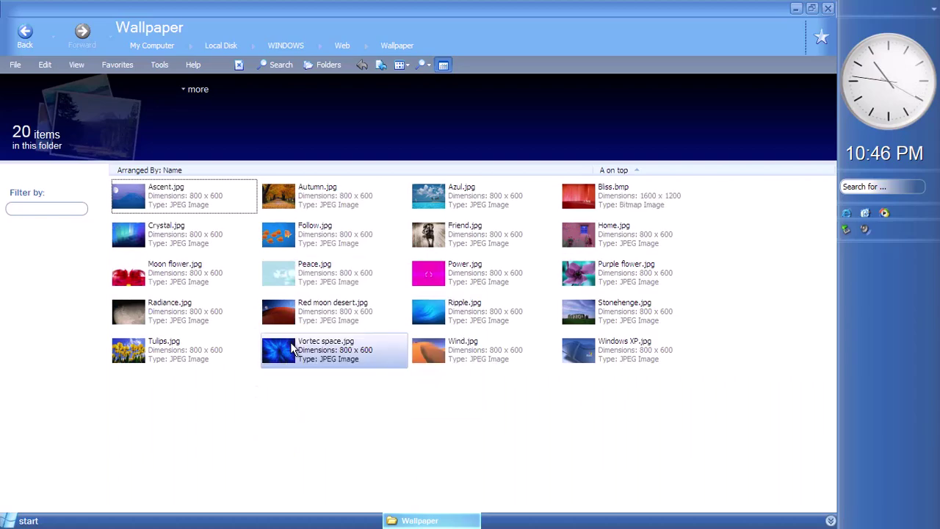
Turn the 3D view of the wallpaper files back on
{"action": "right_click", "coordinate": [312, 358]}
{"action": "mouse_move", "coordinate": [322, 292]}
{"action": "left_click", "coordinate": [435, 337]}
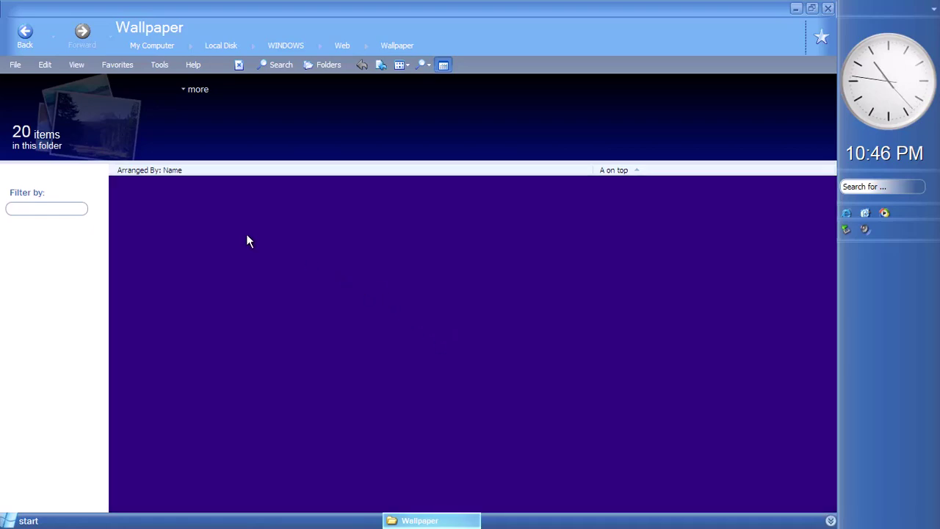
{"action": "right_click", "coordinate": [287, 336]}
{"action": "key", "text": "Escape"}
{"action": "right_click", "coordinate": [247, 451]}
{"action": "key", "text": "Escape"}
Reload the folder view and turn off the 3D file view again
{"action": "right_click", "coordinate": [273, 433]}
{"action": "mouse_move", "coordinate": [317, 309]}
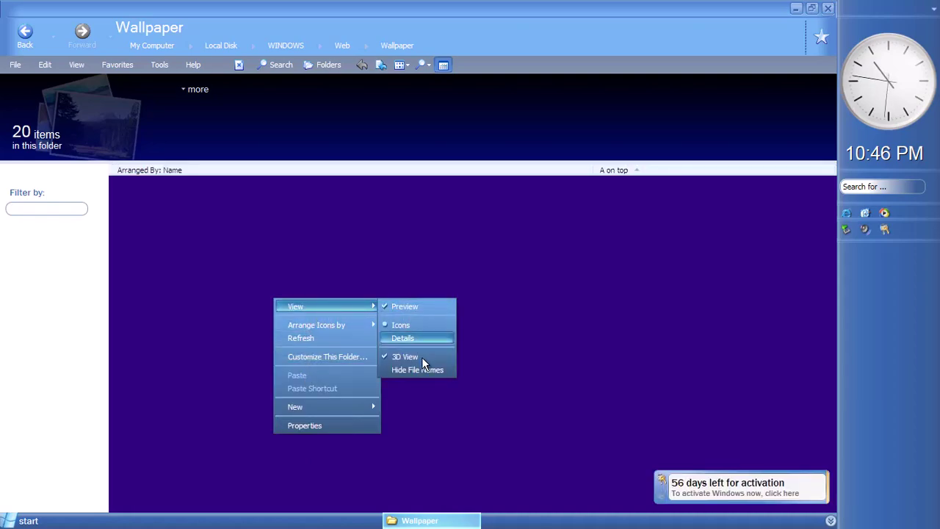
{"action": "right_click", "coordinate": [364, 450]}
{"action": "left_click", "coordinate": [387, 357]}
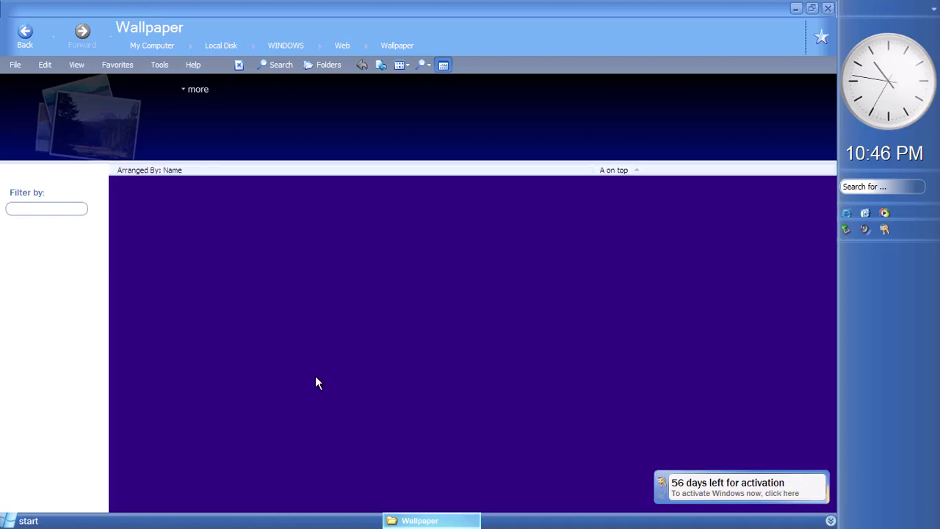
{"action": "right_click", "coordinate": [315, 383]}
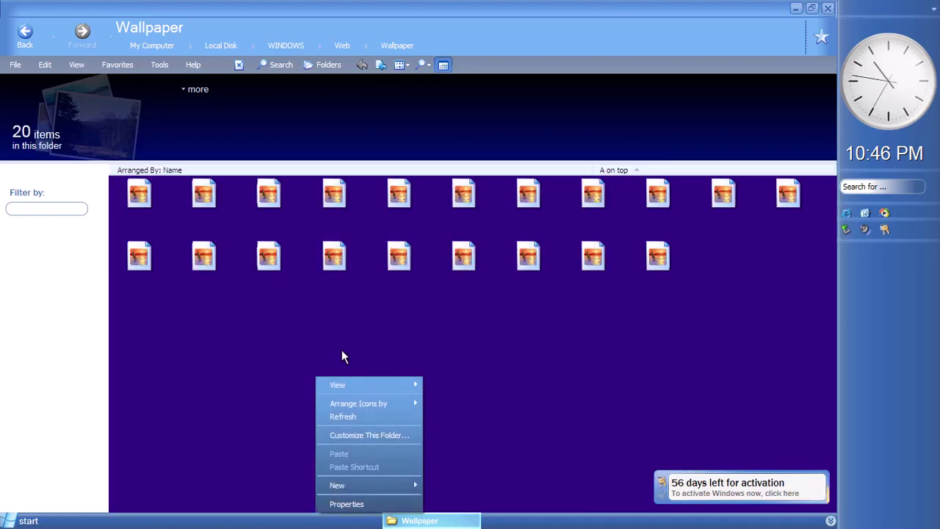
{"action": "right_click", "coordinate": [294, 342]}
{"action": "mouse_move", "coordinate": [315, 351]}
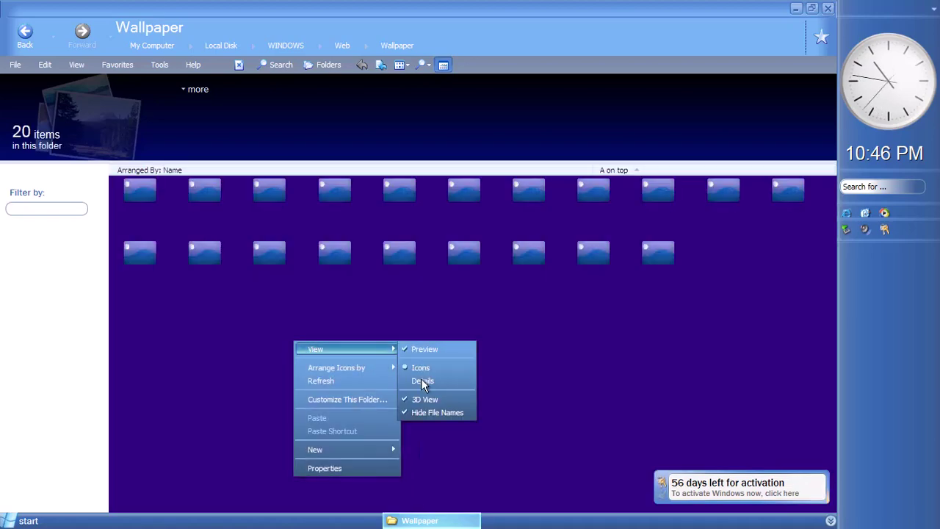
{"action": "left_click", "coordinate": [416, 398]}
Toggle image previews for the wallpaper files off and back on
{"action": "right_click", "coordinate": [321, 262]}
{"action": "mouse_move", "coordinate": [374, 271]}
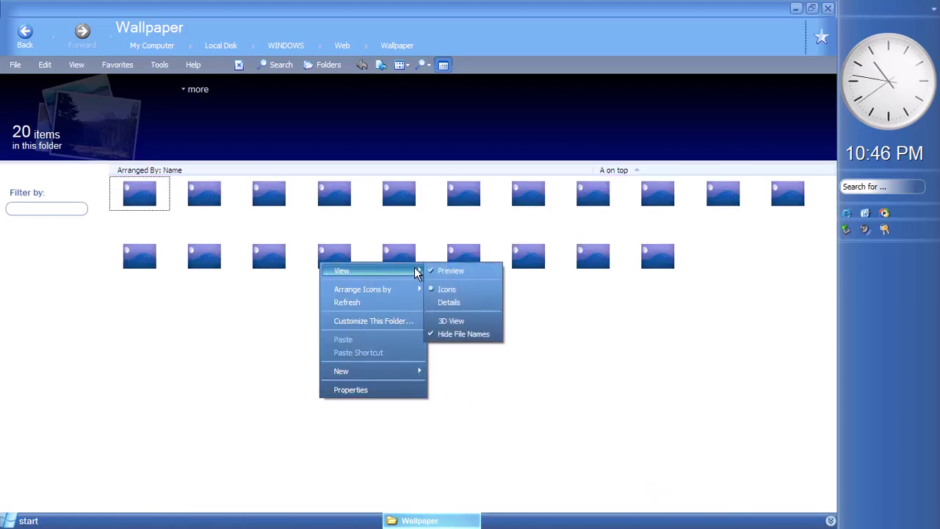
{"action": "left_click", "coordinate": [448, 272]}
{"action": "right_click", "coordinate": [381, 357]}
{"action": "mouse_move", "coordinate": [422, 369]}
{"action": "left_click", "coordinate": [499, 365]}
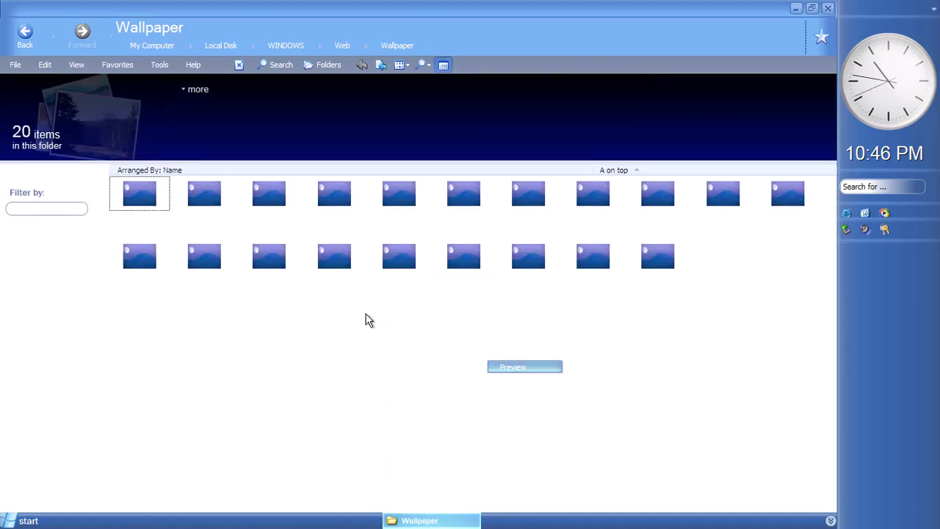
Switch the folder to the detailed file list, then back to icon view
{"action": "right_click", "coordinate": [366, 315]}
{"action": "mouse_move", "coordinate": [387, 327]}
{"action": "left_click", "coordinate": [495, 355]}
{"action": "right_click", "coordinate": [430, 384]}
{"action": "right_click", "coordinate": [376, 310]}
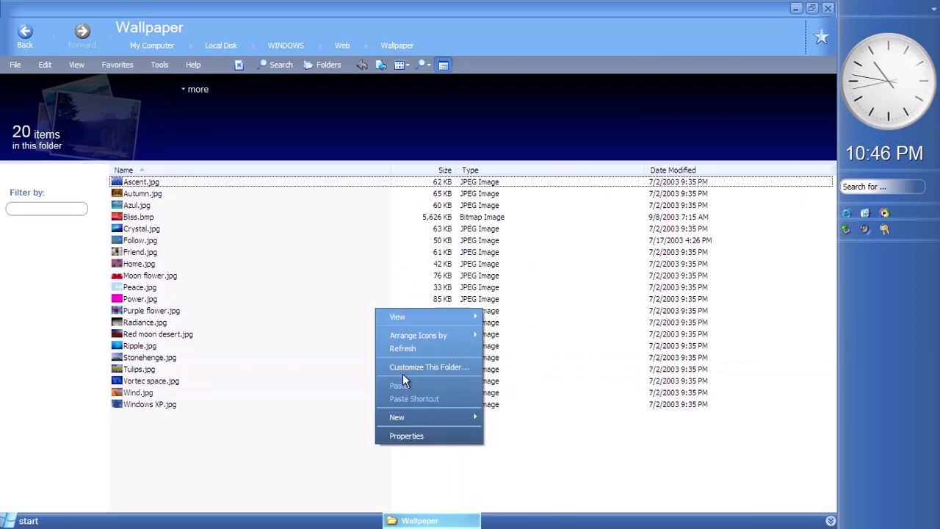
{"action": "left_click", "coordinate": [506, 336]}
{"action": "right_click", "coordinate": [434, 336]}
{"action": "left_click", "coordinate": [354, 318]}
Select several wallpaper files and reload to show real image thumbnails
{"action": "left_click_drag", "start_coordinate": [573, 316], "coordinate": [173, 175]}
{"action": "right_click", "coordinate": [373, 361]}
{"action": "left_click", "coordinate": [426, 401]}
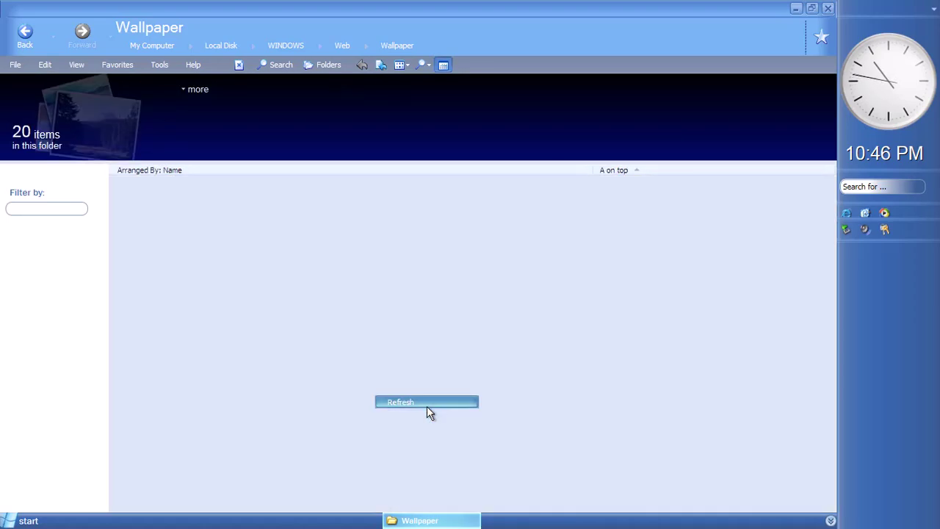
{"action": "right_click", "coordinate": [320, 300]}
{"action": "mouse_move", "coordinate": [376, 308]}
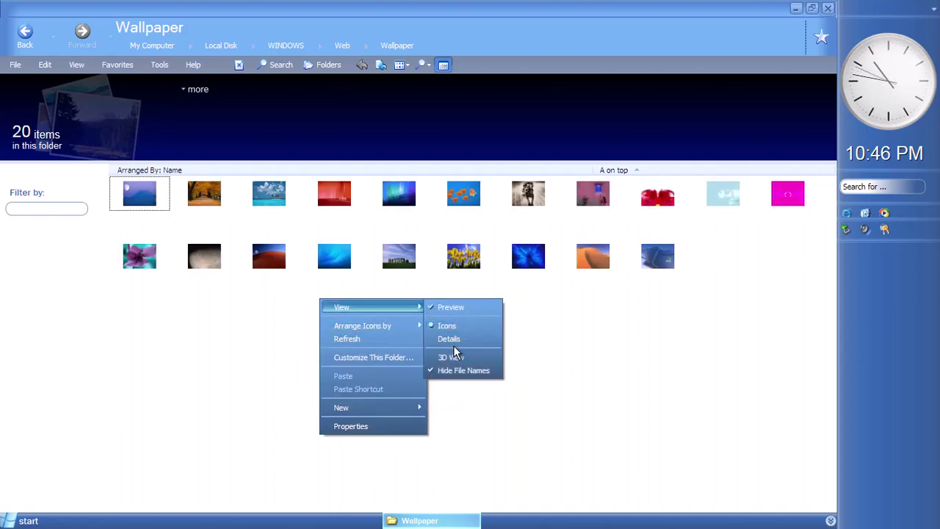
{"action": "left_click", "coordinate": [595, 368]}
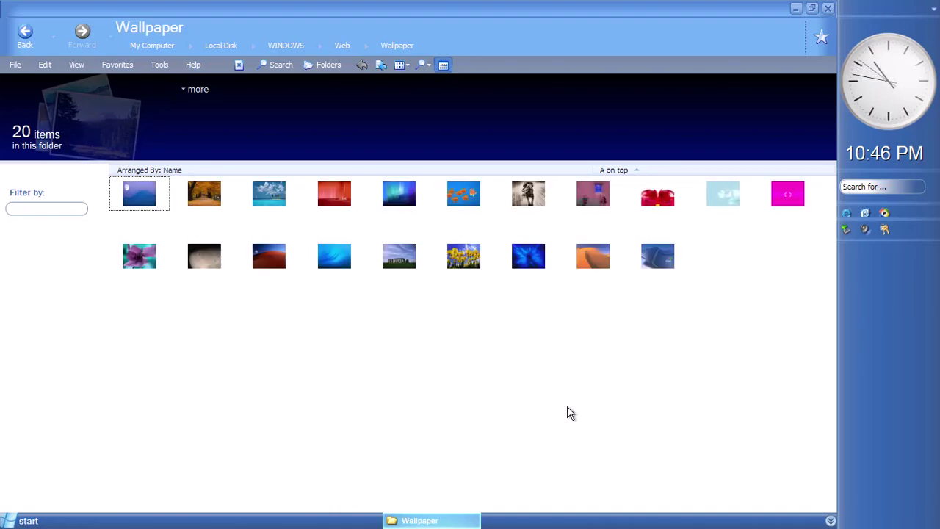
Turn the 3D thumbnail view back on and return to the Web folder
{"action": "scroll", "coordinate": [559, 411], "scroll_direction": "up", "scroll_amount": 5}
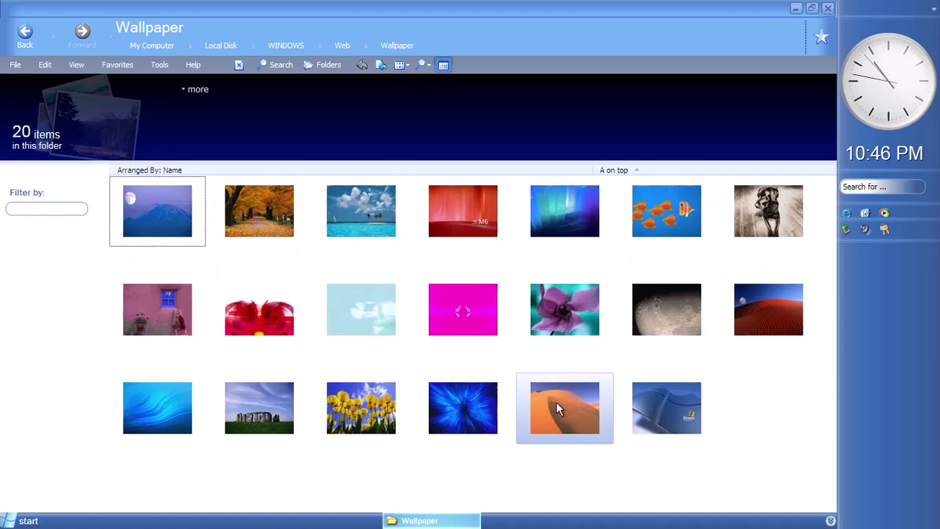
{"action": "scroll", "coordinate": [557, 401], "scroll_direction": "down", "scroll_amount": 2}
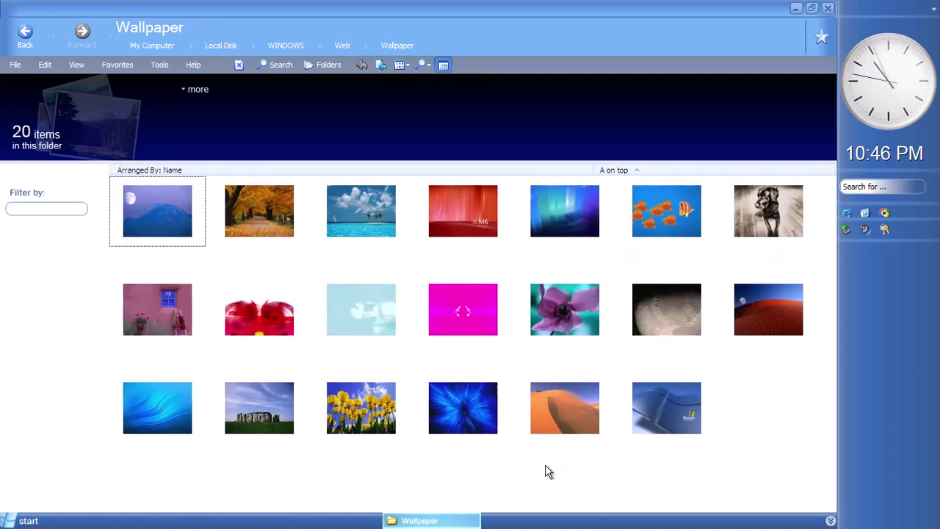
{"action": "right_click", "coordinate": [536, 474]}
{"action": "mouse_move", "coordinate": [625, 348]}
{"action": "left_click", "coordinate": [667, 393]}
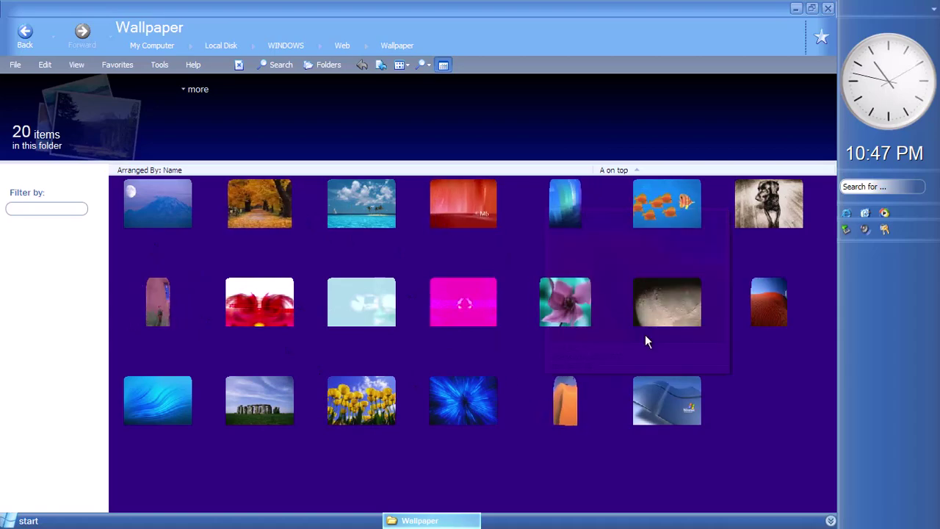
{"action": "mouse_move", "coordinate": [145, 218]}
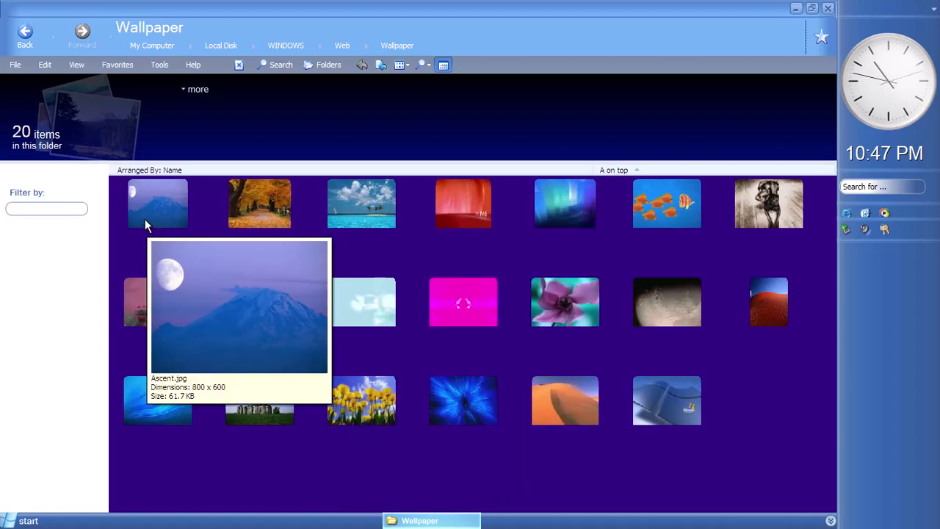
{"action": "left_click", "coordinate": [25, 35]}
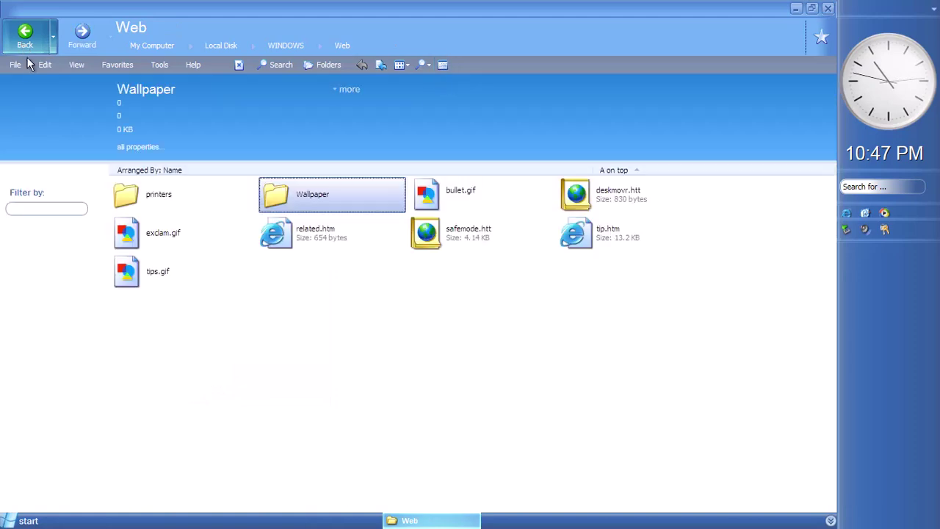
Open the printers folder, then images, and step back to the WINDOWS folder
{"action": "double_click", "coordinate": [166, 197]}
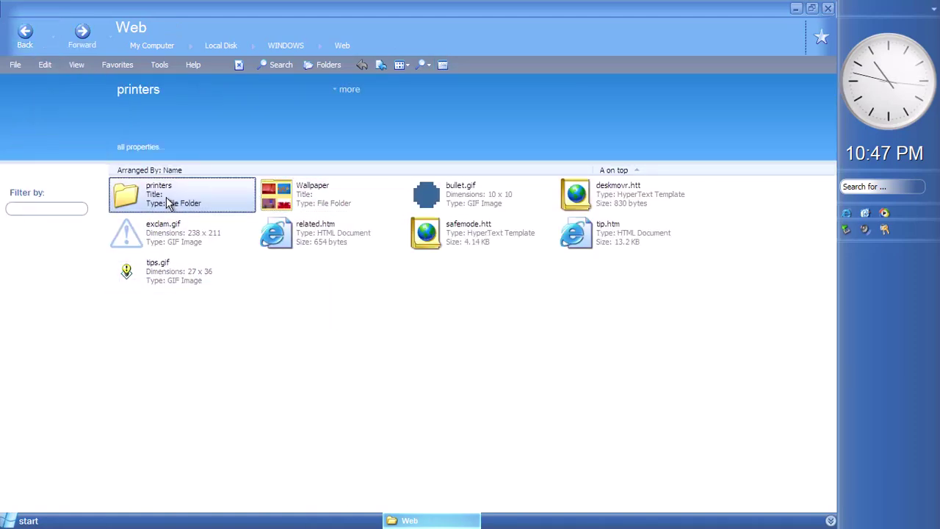
{"action": "double_click", "coordinate": [166, 197]}
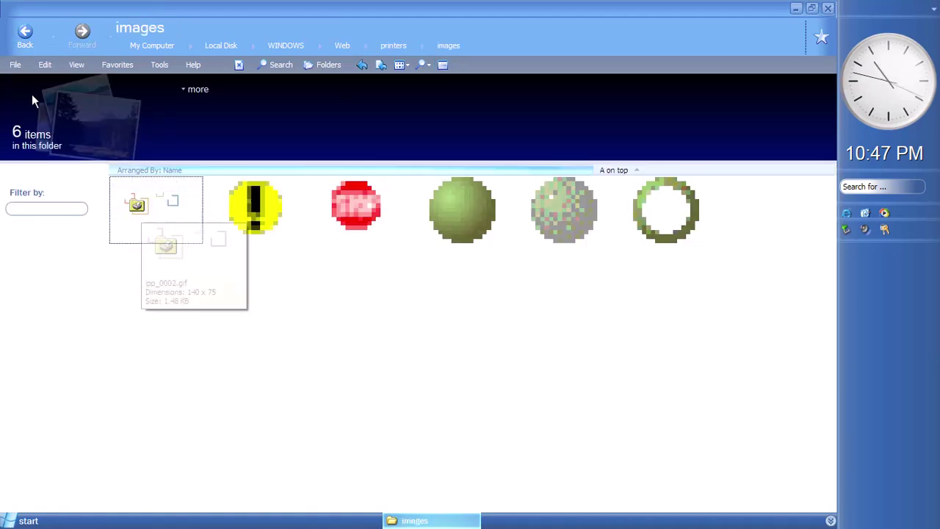
{"action": "left_click", "coordinate": [25, 44]}
{"action": "left_click", "coordinate": [24, 44]}
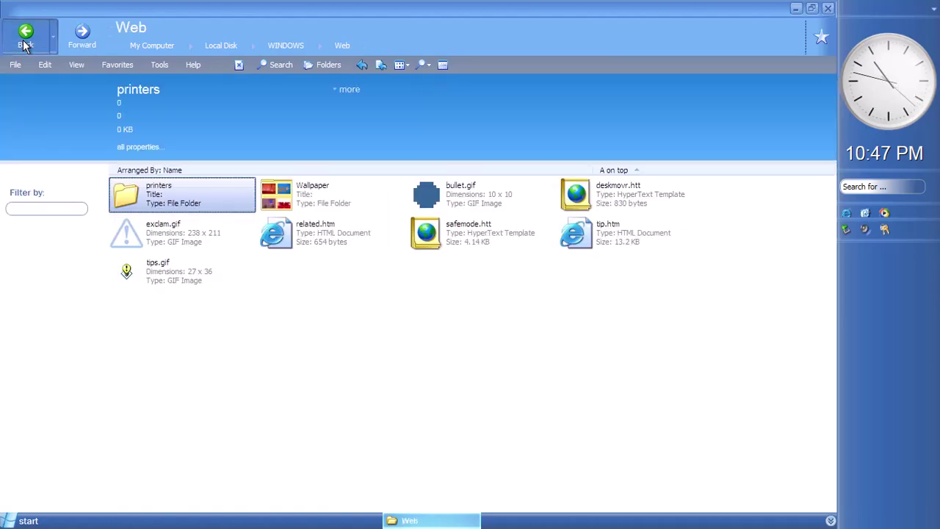
{"action": "left_click", "coordinate": [24, 44]}
{"action": "scroll", "coordinate": [504, 389], "scroll_direction": "down", "scroll_amount": 5}
View the Properties of explorer.exe, then close the dialog
{"action": "left_click", "coordinate": [437, 349]}
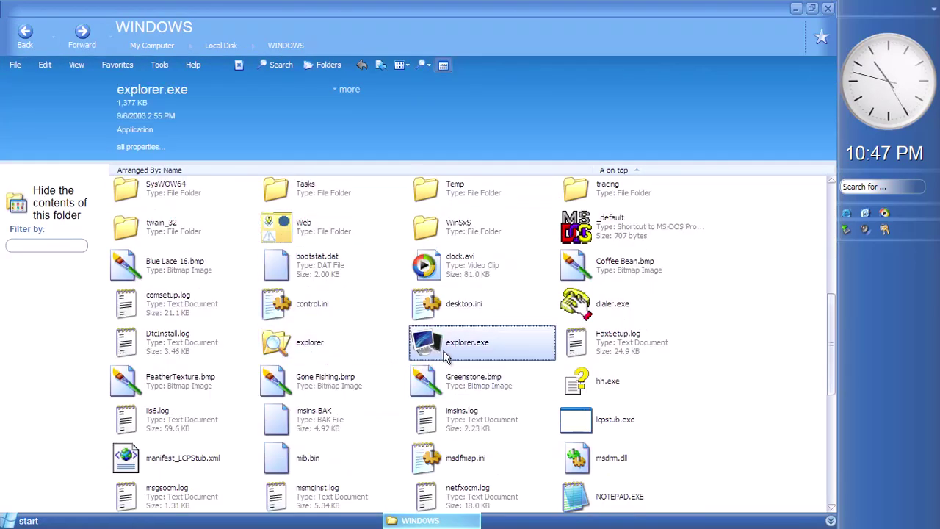
{"action": "right_click", "coordinate": [437, 348]}
{"action": "left_click", "coordinate": [470, 516]}
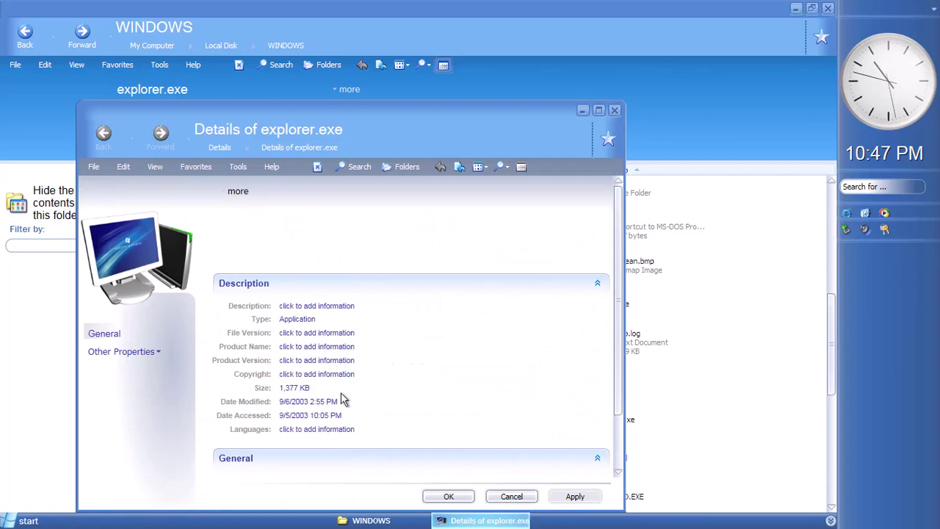
{"action": "left_click_drag", "start_coordinate": [617, 366], "coordinate": [615, 448]}
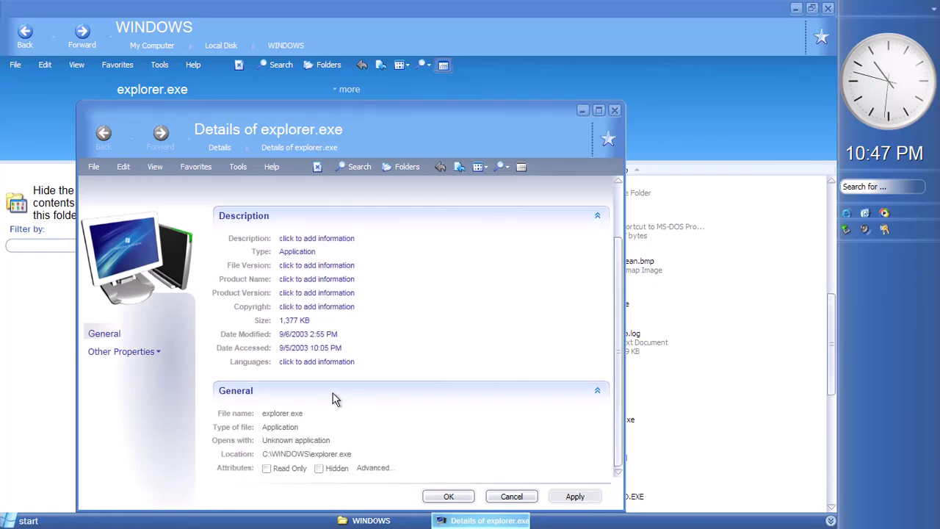
{"action": "left_click", "coordinate": [449, 496]}
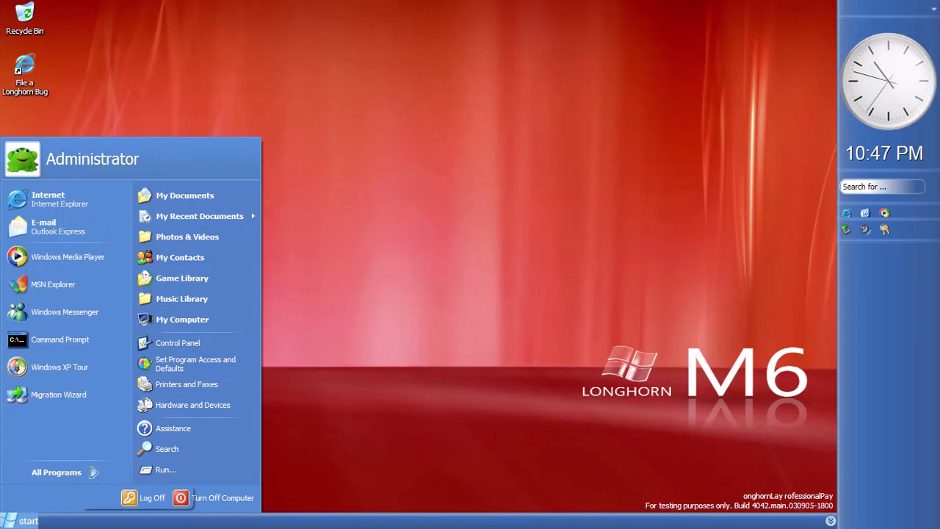
Launch Windows Messenger, try its more-information page, then close Messenger
{"action": "mouse_move", "coordinate": [92, 474]}
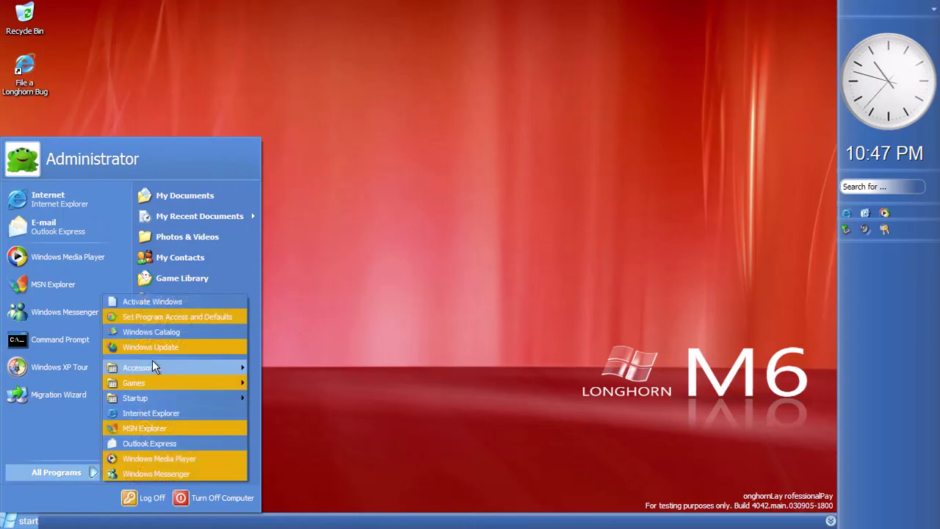
{"action": "left_click", "coordinate": [154, 473]}
{"action": "left_click", "coordinate": [52, 518]}
{"action": "left_click", "coordinate": [141, 94]}
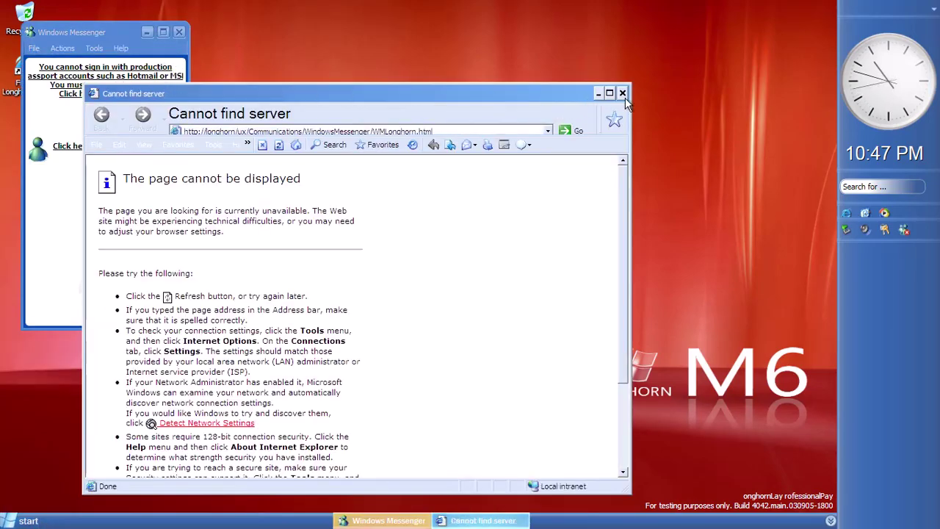
{"action": "left_click", "coordinate": [624, 94]}
{"action": "key", "text": "alt+F4"}
Launch Internet Explorer and check its About box showing version 6.05.4042.0
{"action": "key", "text": "super"}
{"action": "left_click", "coordinate": [80, 198]}
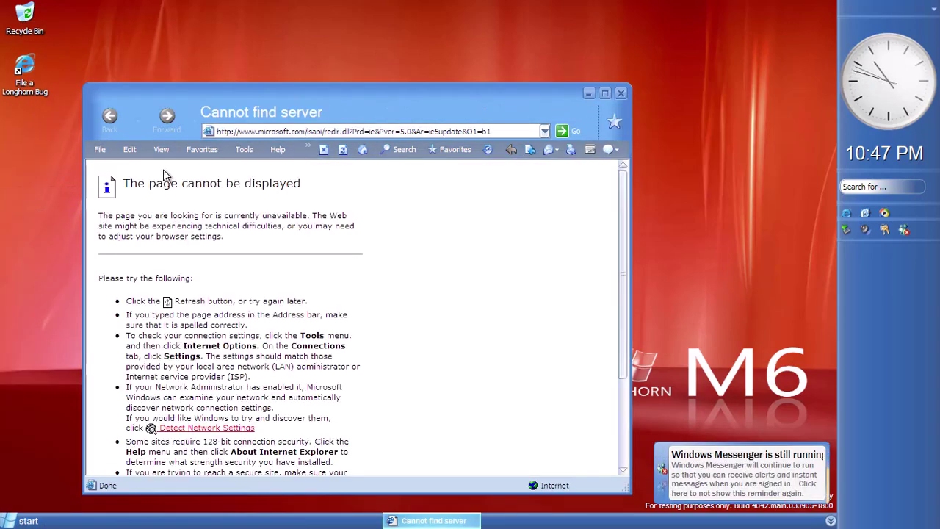
{"action": "left_click", "coordinate": [277, 150]}
{"action": "left_click", "coordinate": [312, 238]}
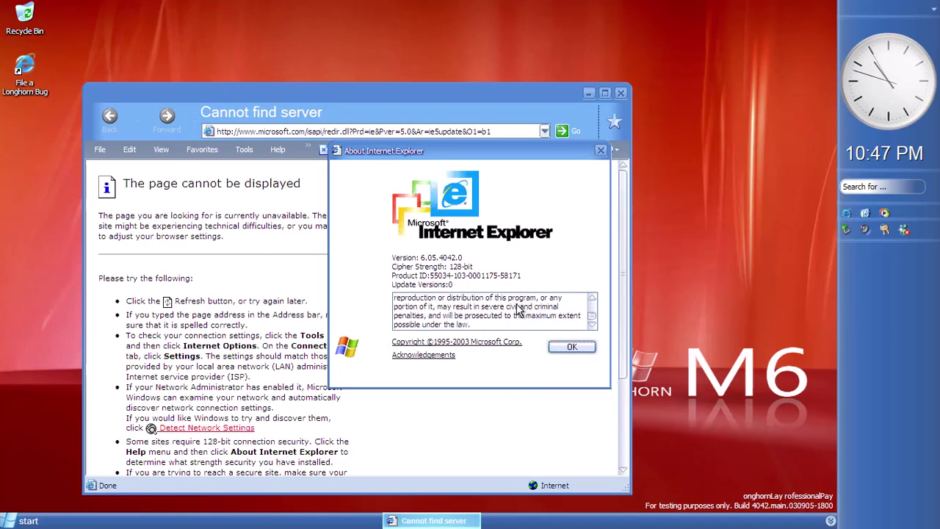
{"action": "left_click", "coordinate": [571, 348]}
Browse IE's View menu, close the browser, and open Set Program Access and Defaults
{"action": "left_click", "coordinate": [130, 150]}
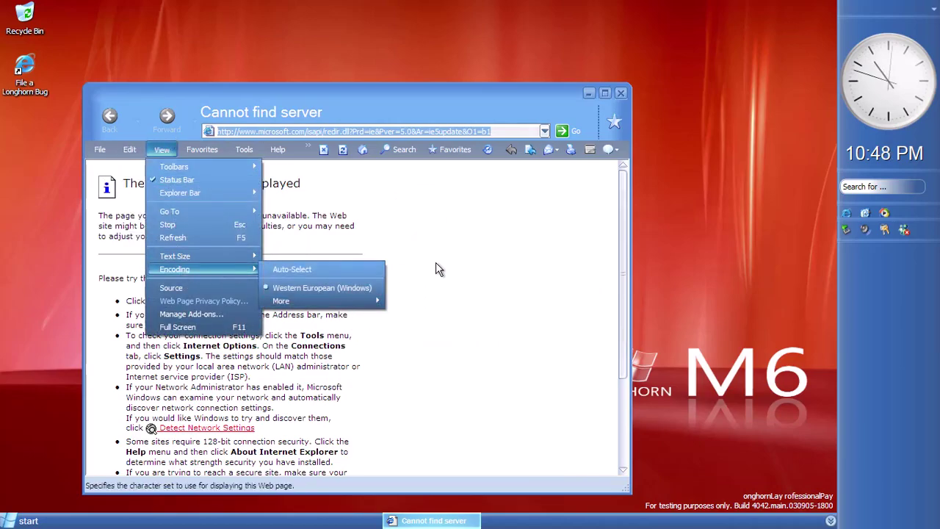
{"action": "left_click", "coordinate": [449, 235]}
{"action": "left_click", "coordinate": [623, 94]}
{"action": "right_click", "coordinate": [192, 102]}
{"action": "left_click", "coordinate": [22, 521]}
{"action": "left_click", "coordinate": [184, 364]}
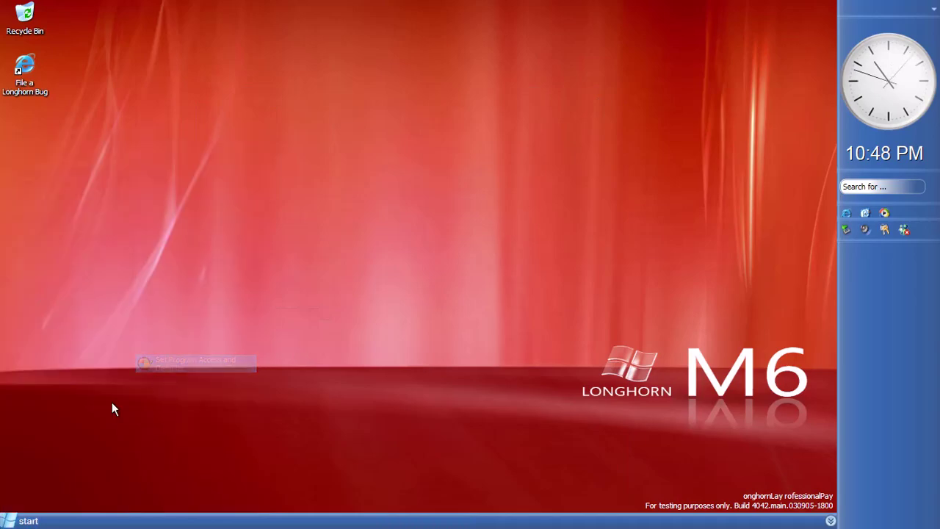
Glance at Printers and Faxes, then cancel the program access settings
{"action": "key", "text": "super"}
{"action": "left_click", "coordinate": [183, 386]}
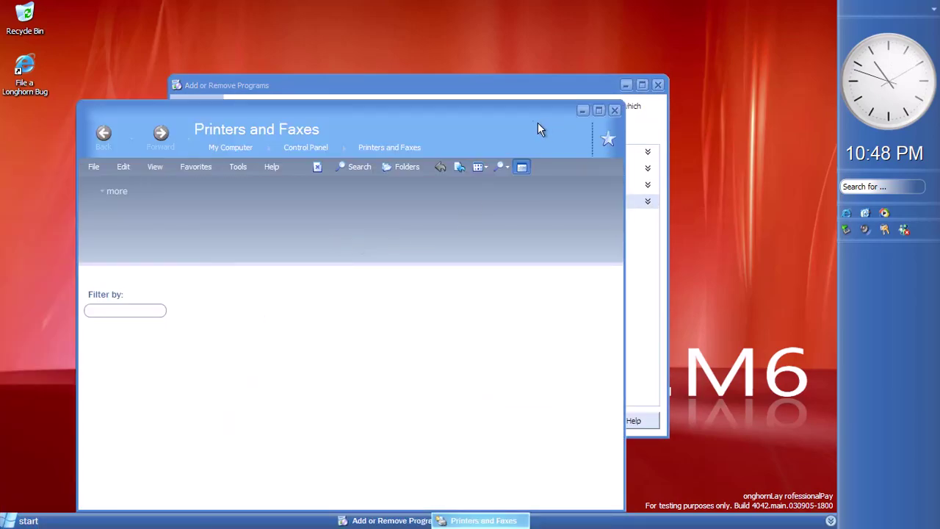
{"action": "left_click", "coordinate": [618, 78]}
{"action": "left_click", "coordinate": [295, 183]}
{"action": "left_click", "coordinate": [295, 177]}
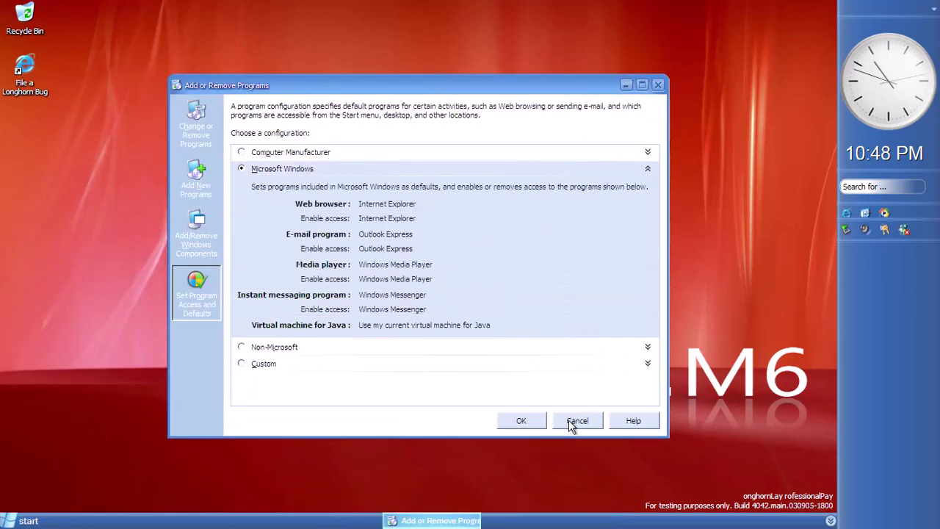
{"action": "left_click", "coordinate": [571, 420]}
Open the Control Panel, and start then close the File Transfer wizard
{"action": "key", "text": "super"}
{"action": "left_click", "coordinate": [209, 339]}
{"action": "key", "text": "super"}
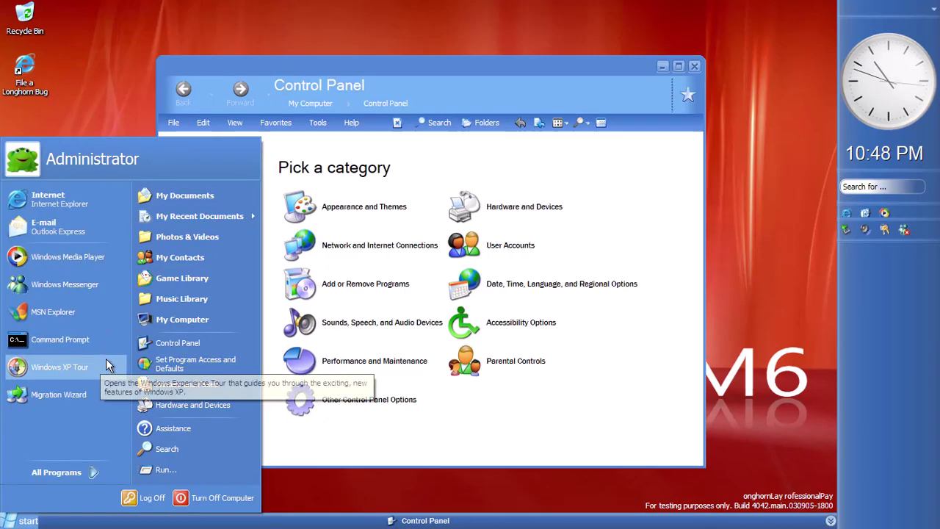
{"action": "left_click", "coordinate": [59, 394]}
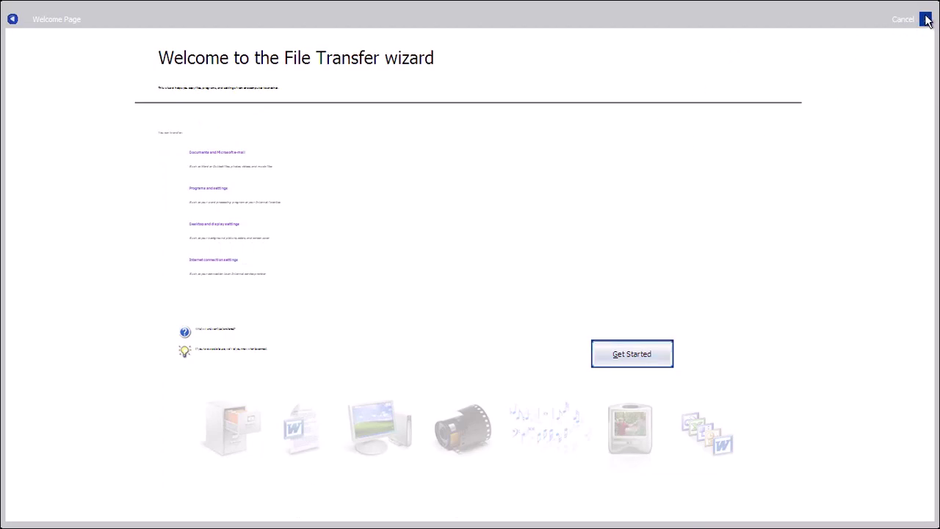
{"action": "left_click", "coordinate": [903, 19]}
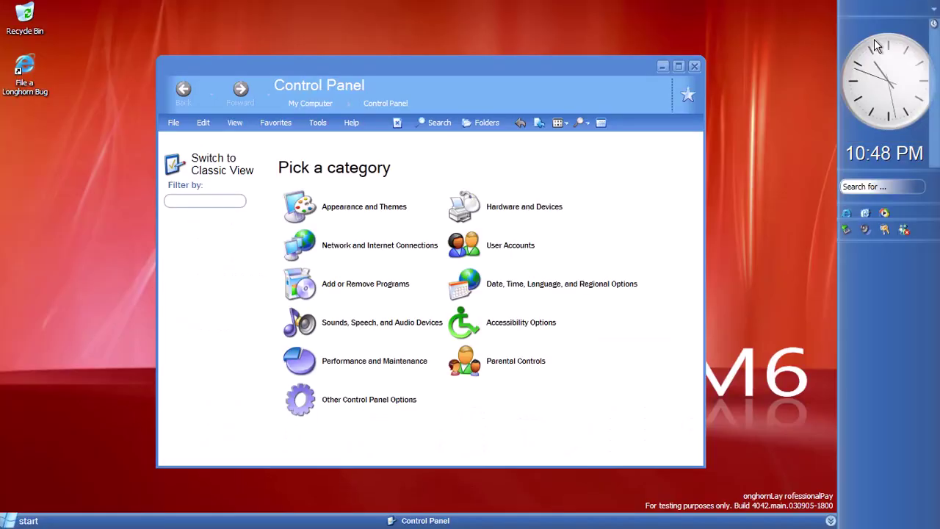
Turn off the Welcome screen in User Accounts' logon and logoff options
{"action": "left_click", "coordinate": [474, 237]}
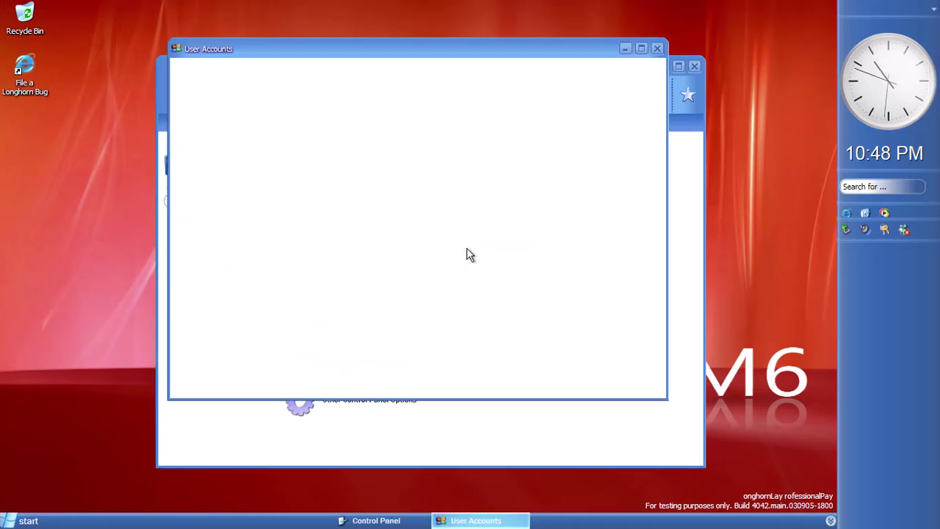
{"action": "left_click", "coordinate": [417, 219]}
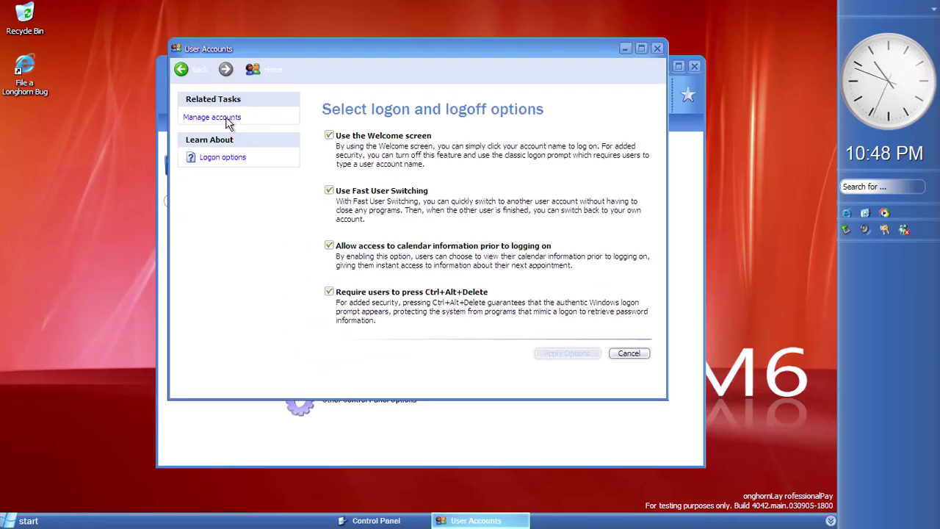
{"action": "left_click", "coordinate": [329, 136]}
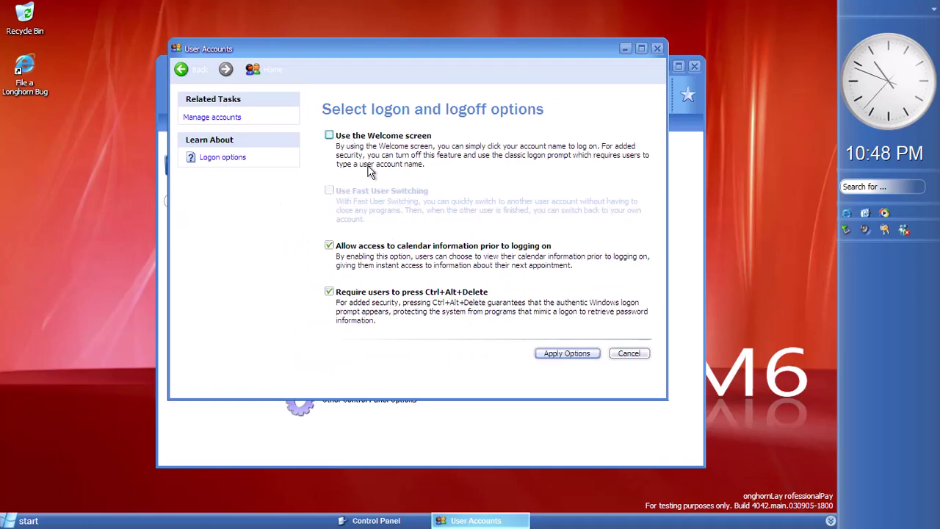
{"action": "left_click", "coordinate": [567, 353]}
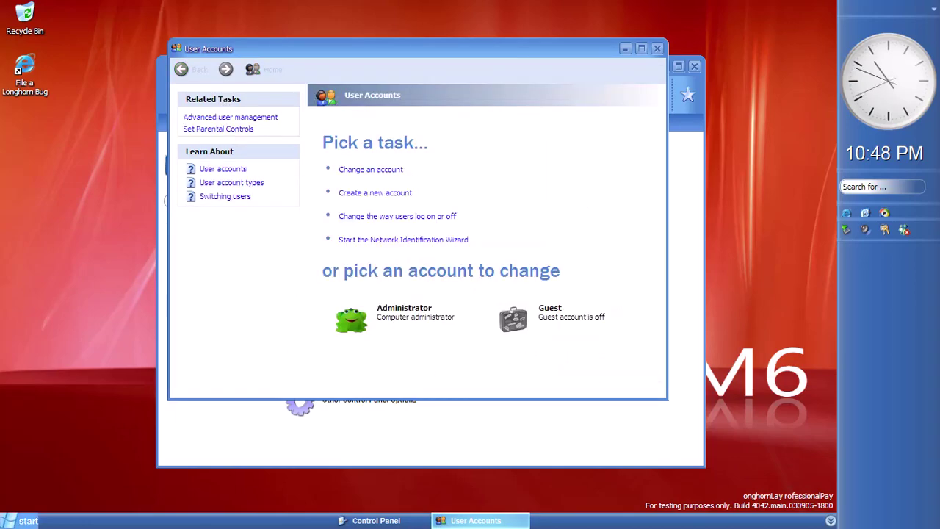
Cancel a log-off, then lock the computer and unlock it as Administrator
{"action": "left_click", "coordinate": [28, 521]}
{"action": "left_click", "coordinate": [213, 498]}
{"action": "left_click", "coordinate": [446, 284]}
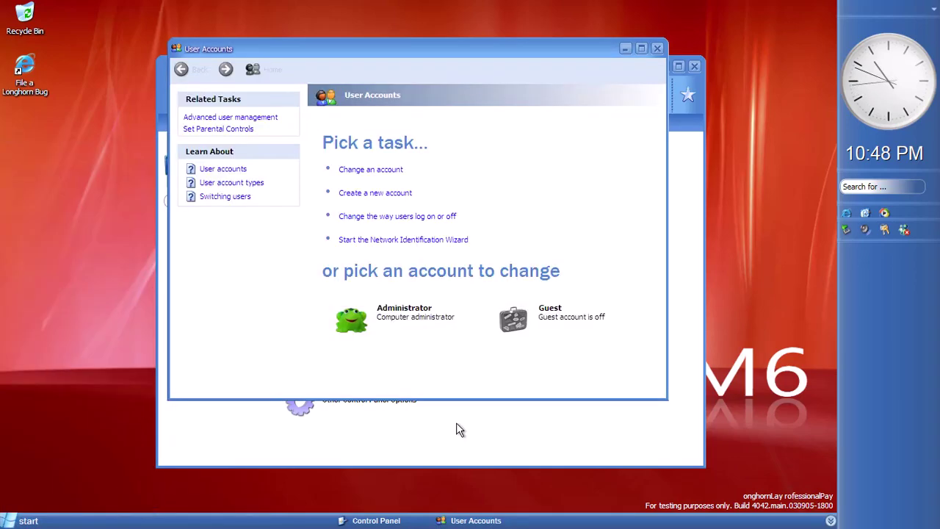
{"action": "key", "text": "ctrl+alt+Delete"}
{"action": "left_click", "coordinate": [469, 232]}
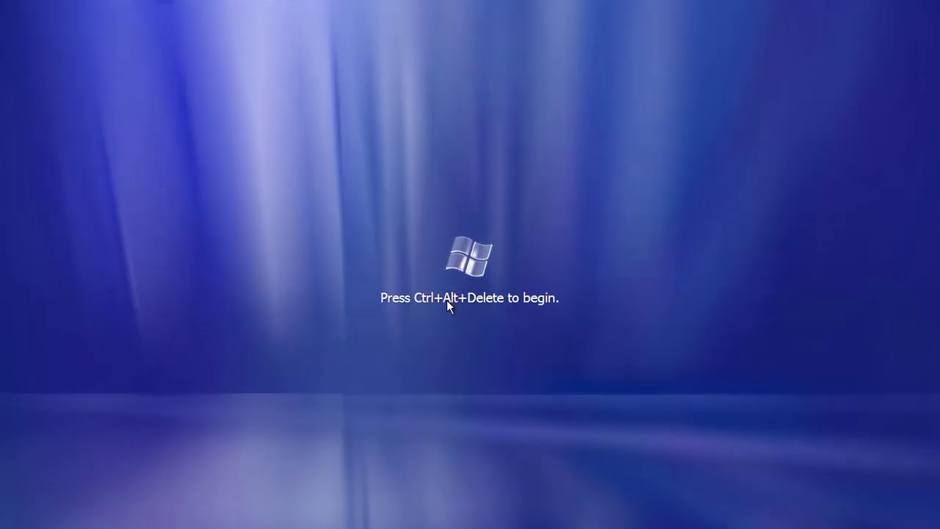
{"action": "key", "text": "ctrl+alt+Delete"}
{"action": "left_click", "coordinate": [434, 260]}
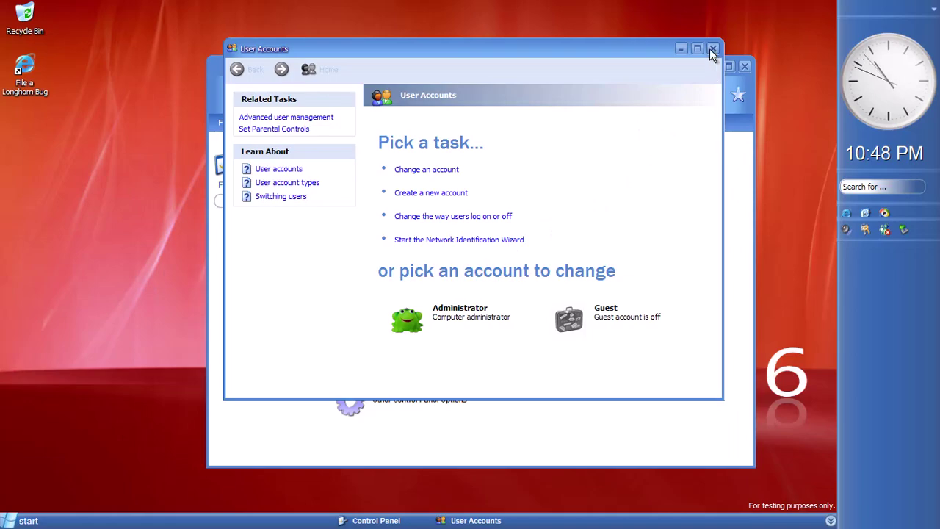
Close User Accounts and Control Panel, log off, and log back on as Administrator
{"action": "left_click", "coordinate": [711, 47]}
{"action": "left_click", "coordinate": [745, 69]}
{"action": "key", "text": "super"}
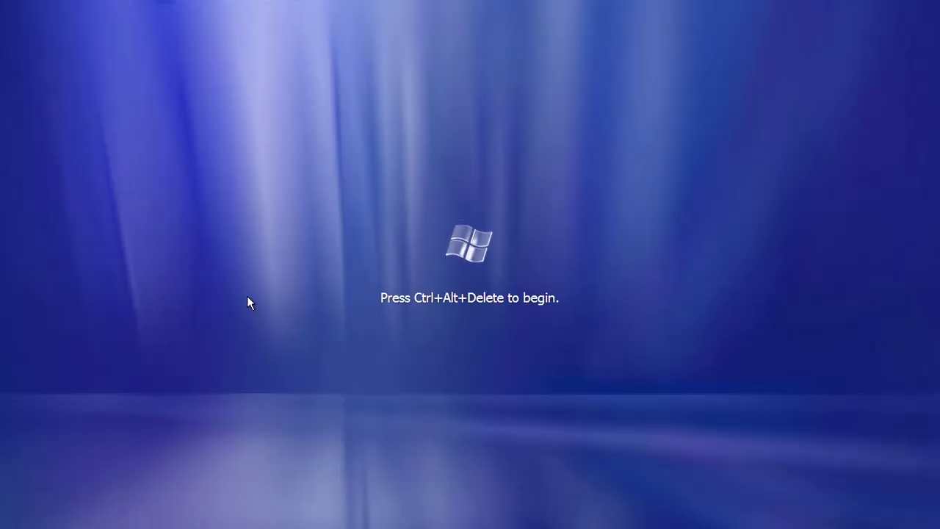
{"action": "key", "text": "ctrl+alt+Delete"}
{"action": "left_click", "coordinate": [355, 309]}
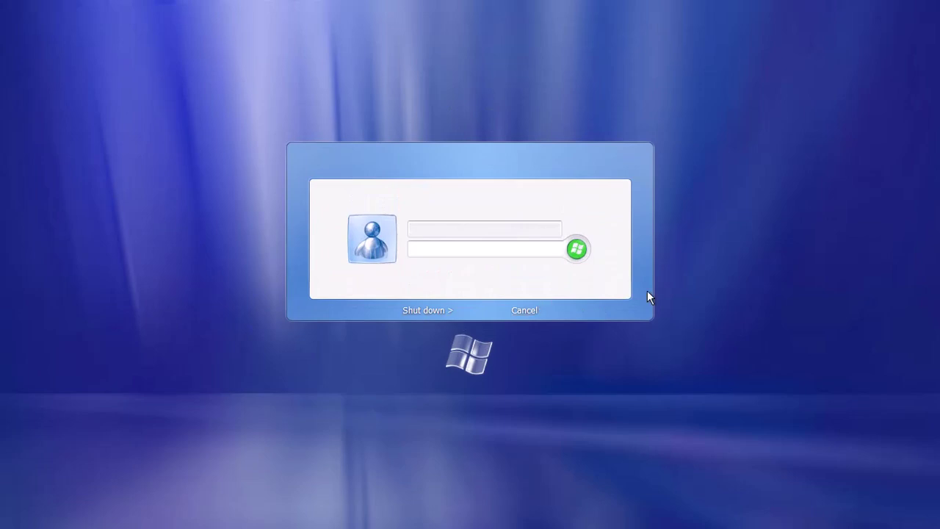
{"action": "left_click", "coordinate": [524, 310]}
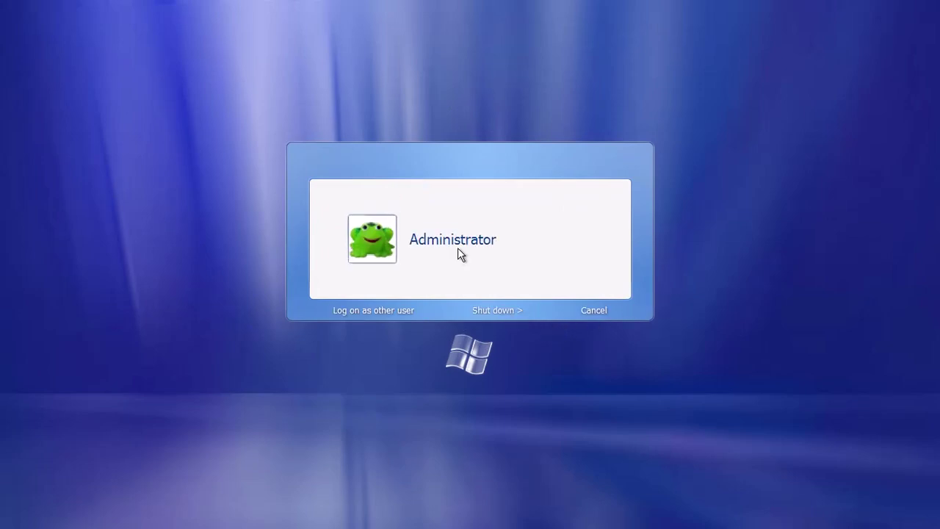
{"action": "left_click", "coordinate": [457, 250]}
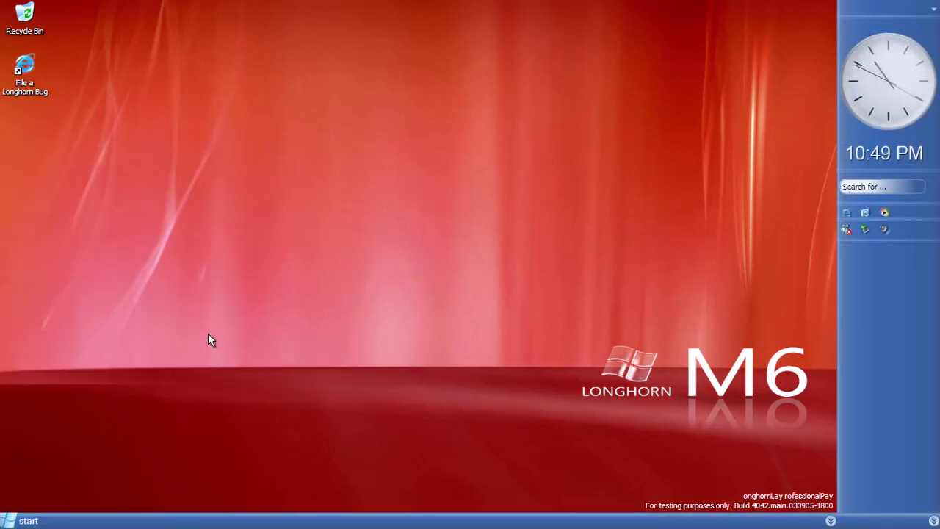
In User Accounts logon options, turn off offline files, enable fast user switching and apply
{"action": "left_click", "coordinate": [22, 520]}
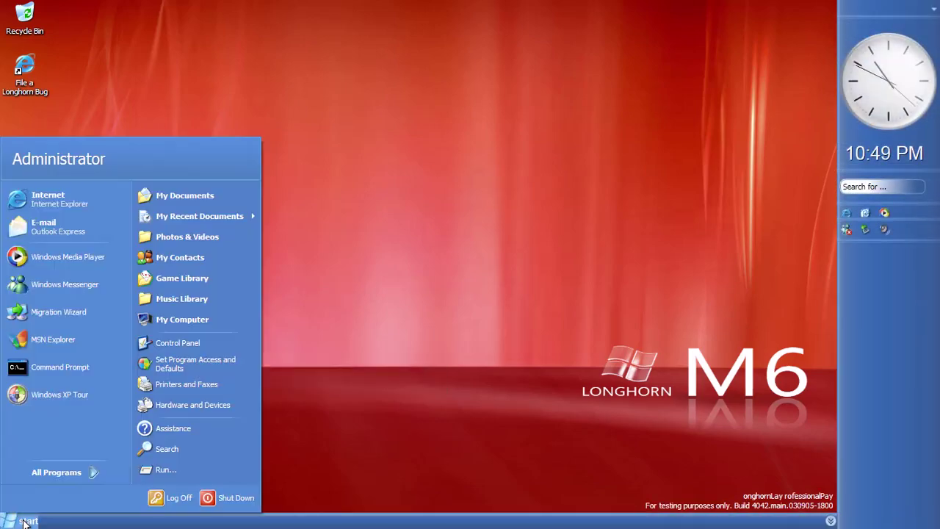
{"action": "left_click", "coordinate": [196, 347]}
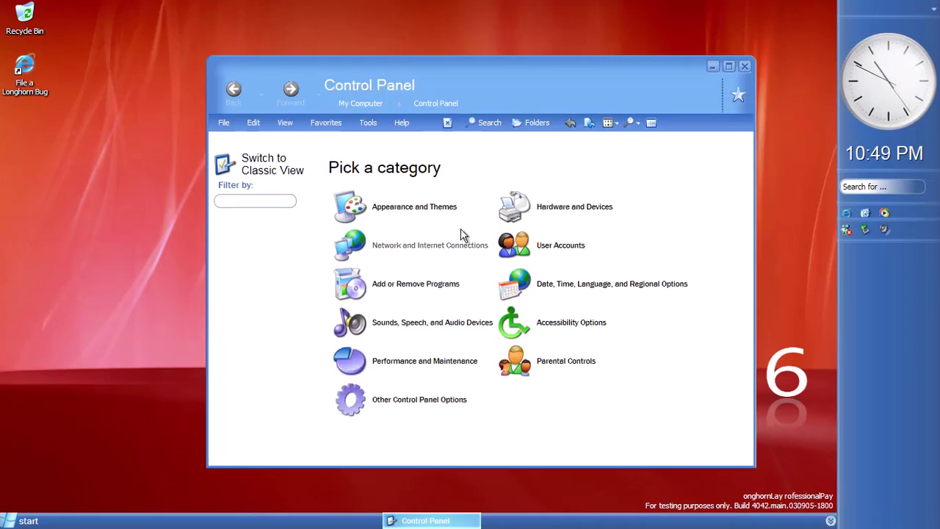
{"action": "left_click", "coordinate": [537, 245]}
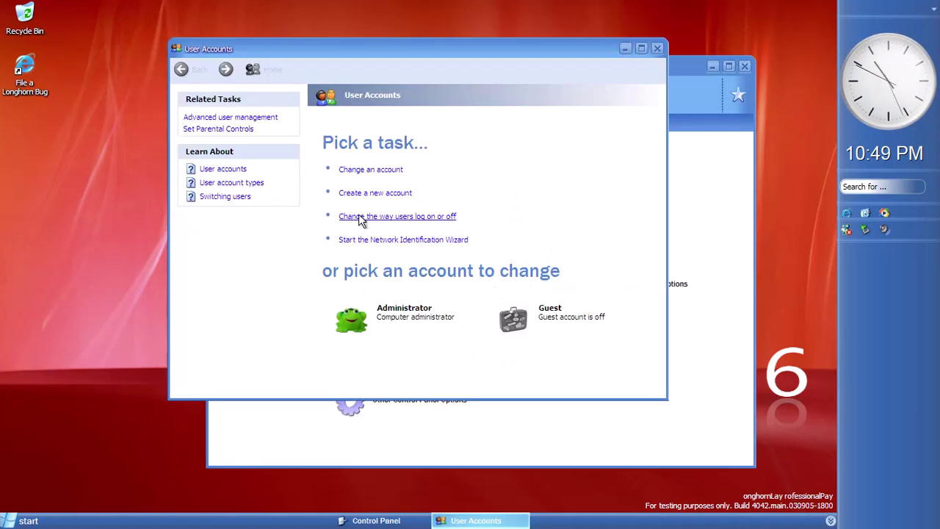
{"action": "left_click", "coordinate": [359, 216]}
{"action": "left_click", "coordinate": [392, 305]}
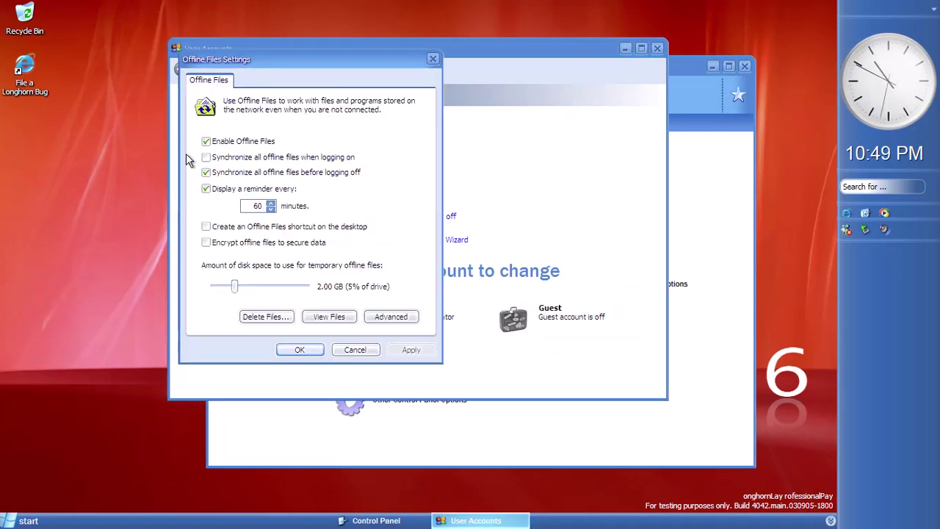
{"action": "left_click", "coordinate": [305, 351]}
{"action": "left_click", "coordinate": [403, 221]}
{"action": "left_click", "coordinate": [367, 191]}
{"action": "left_click", "coordinate": [566, 353]}
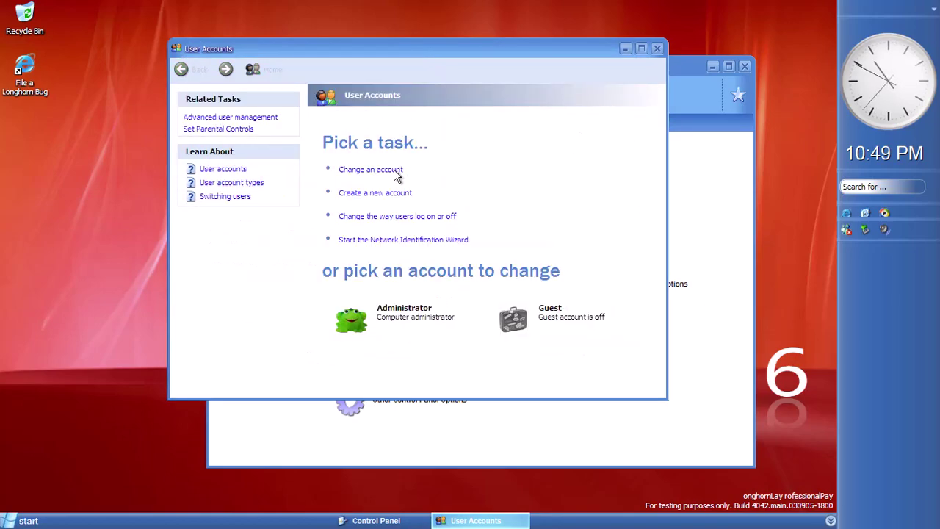
Turn off the Welcome screen and the secure logon key requirement, apply, and close Control Panel
{"action": "left_click", "coordinate": [405, 219]}
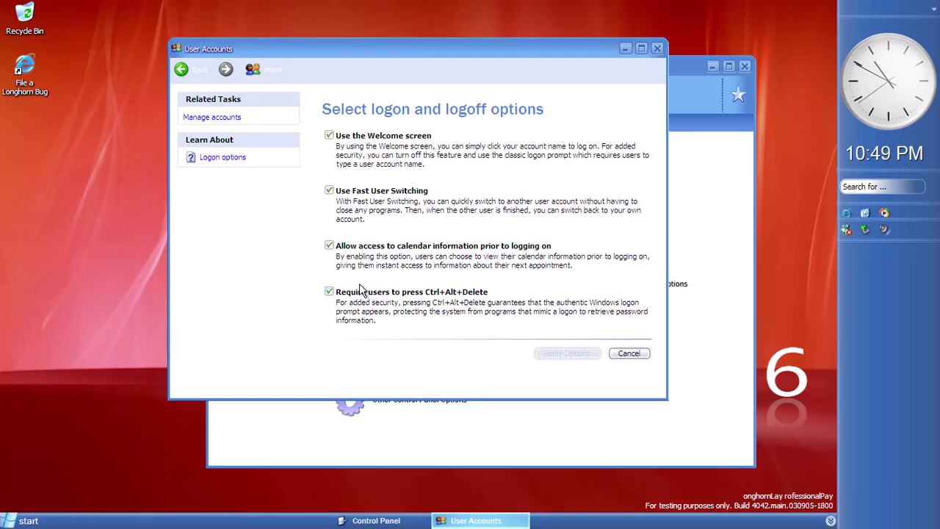
{"action": "left_click", "coordinate": [363, 291]}
{"action": "left_click", "coordinate": [384, 144]}
{"action": "left_click", "coordinate": [567, 353]}
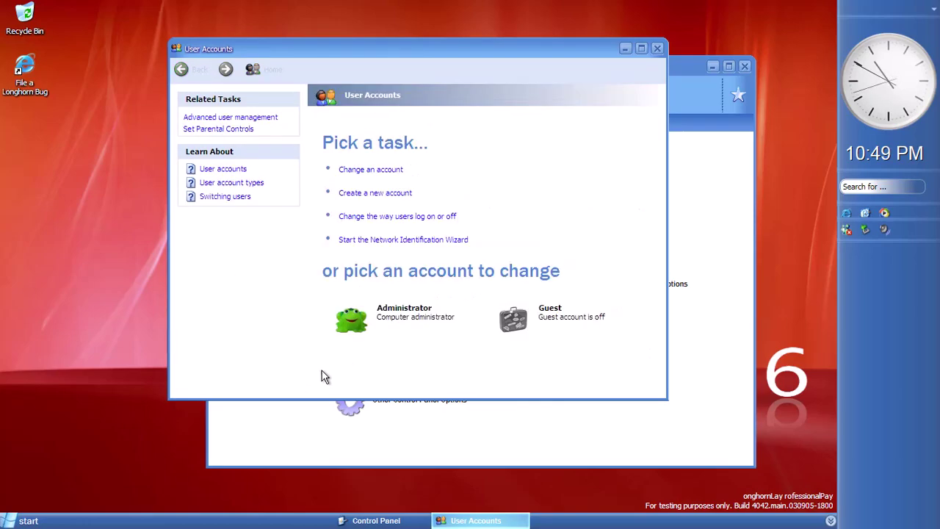
{"action": "left_click", "coordinate": [658, 48]}
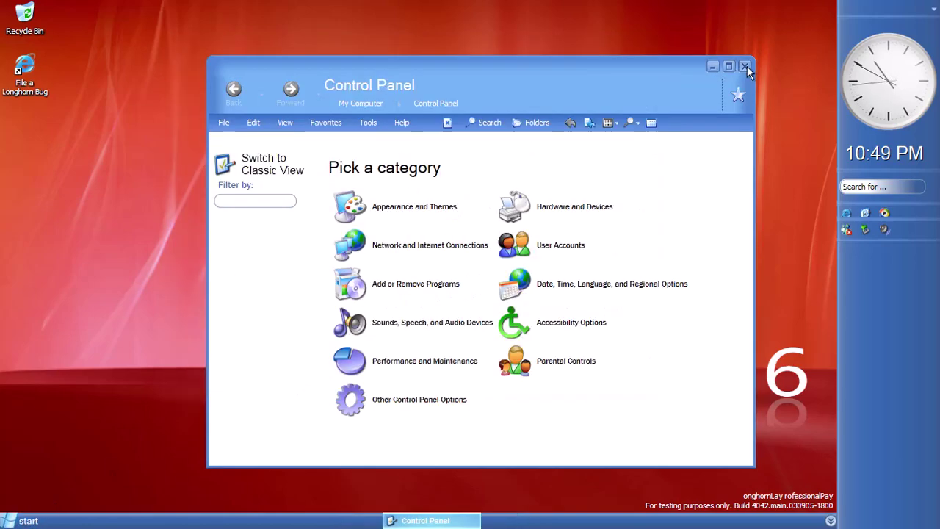
{"action": "left_click", "coordinate": [745, 66]}
Lock the computer using the On-Screen Keyboard, then sign back in as Administrator
{"action": "left_click", "coordinate": [22, 521]}
{"action": "left_click", "coordinate": [74, 473]}
{"action": "mouse_move", "coordinate": [163, 368]}
{"action": "mouse_move", "coordinate": [310, 176]}
{"action": "left_click", "coordinate": [435, 216]}
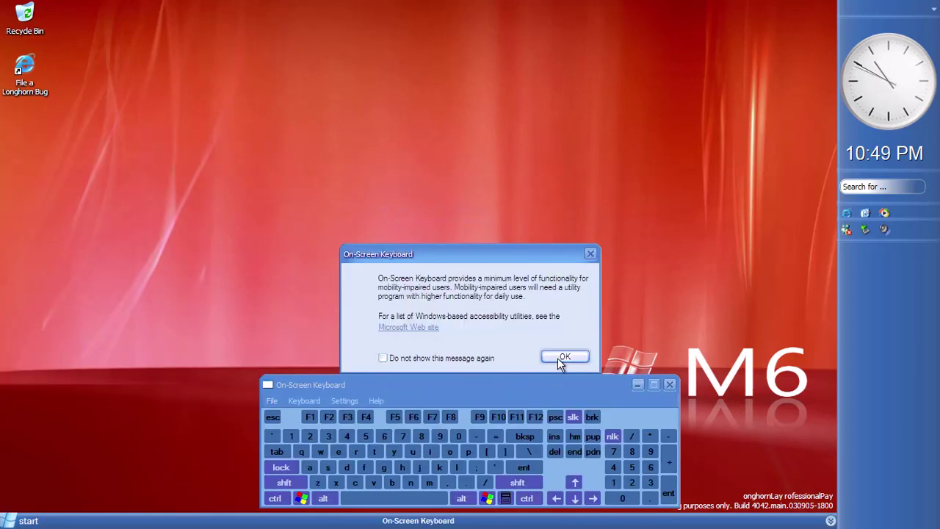
{"action": "left_click", "coordinate": [562, 357]}
{"action": "left_click", "coordinate": [457, 467]}
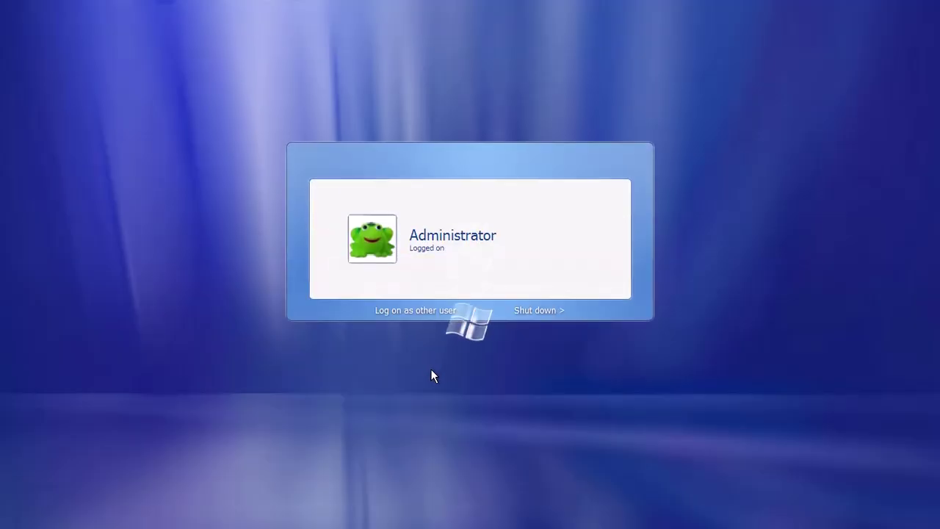
{"action": "left_click", "coordinate": [401, 246]}
{"action": "left_click", "coordinate": [650, 384]}
Re-enable the Welcome screen in User Accounts logon options and apply the change
{"action": "key", "text": "super"}
{"action": "left_click", "coordinate": [184, 343]}
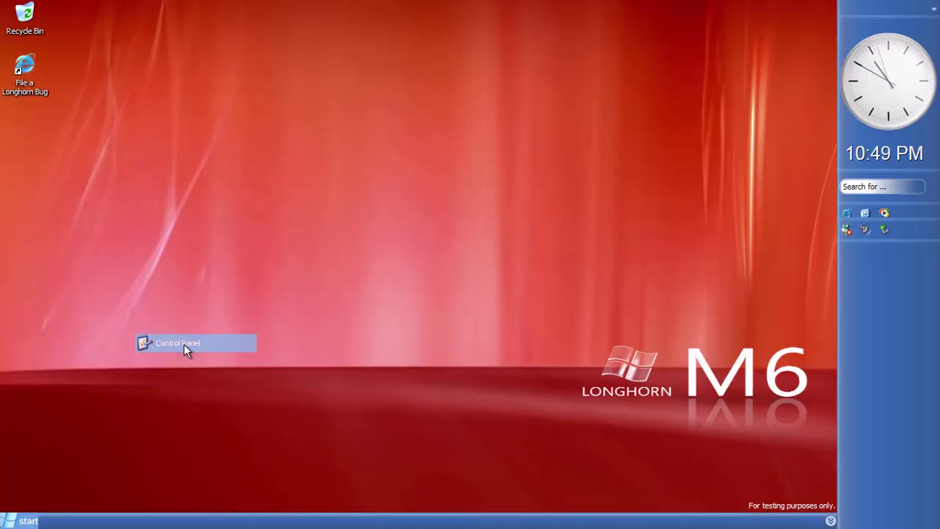
{"action": "key", "text": "super"}
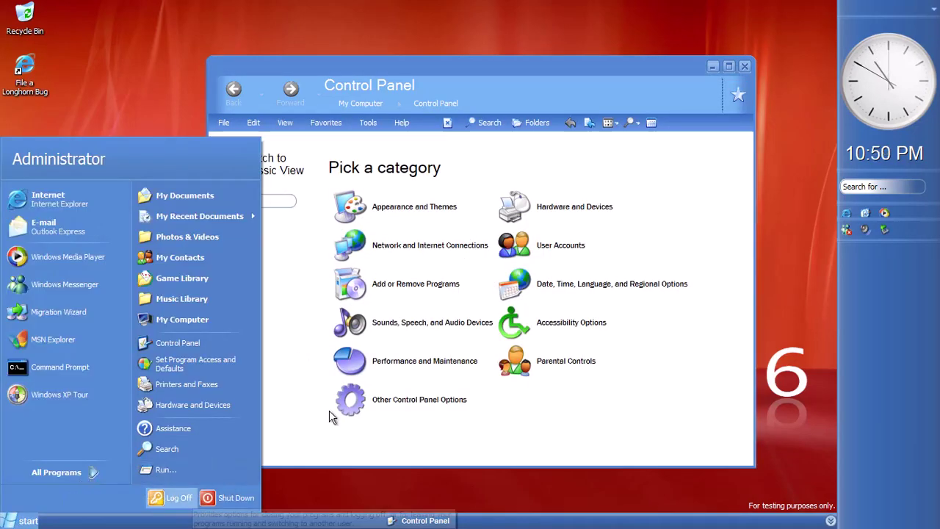
{"action": "key", "text": "Escape"}
{"action": "left_click", "coordinate": [556, 245]}
{"action": "left_click", "coordinate": [421, 218]}
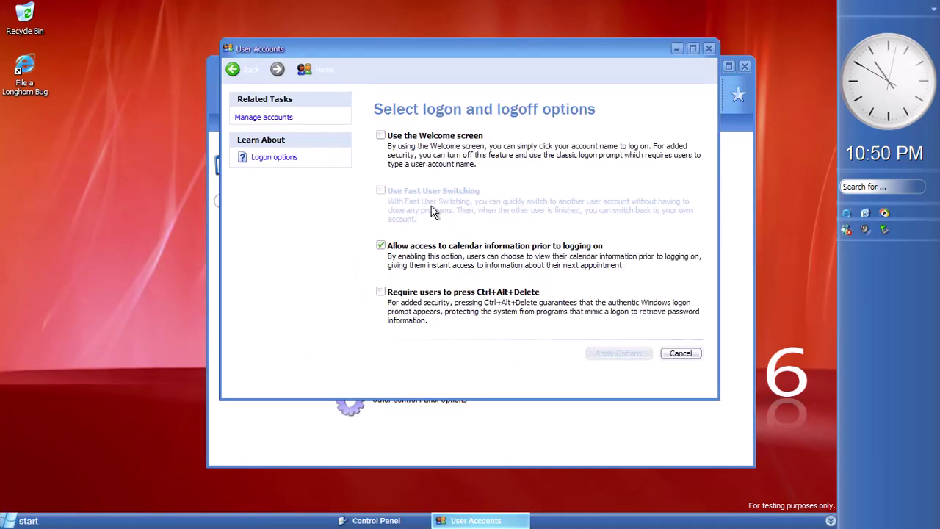
{"action": "left_click", "coordinate": [430, 138]}
{"action": "left_click", "coordinate": [609, 357]}
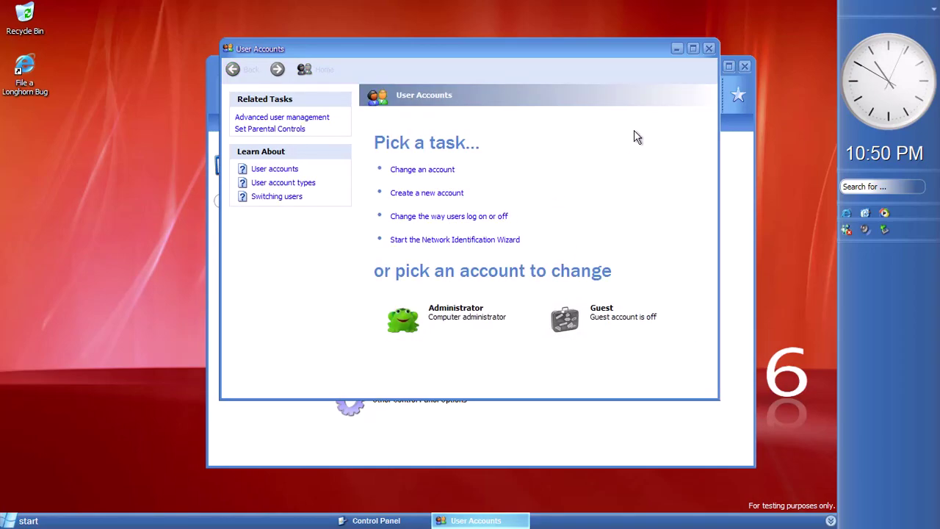
{"action": "left_click", "coordinate": [709, 49]}
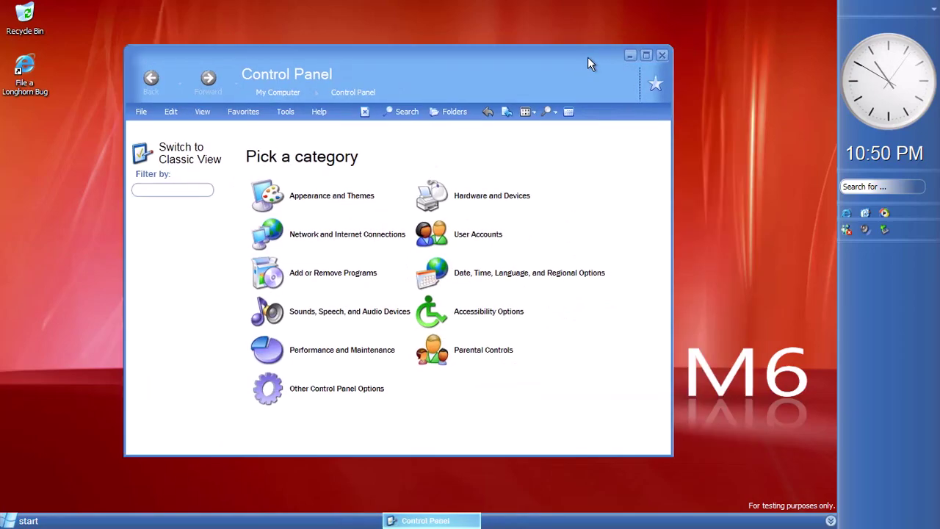
Open Display Properties from Appearance and Themes and go to the Desktop background page
{"action": "left_click", "coordinate": [323, 196]}
{"action": "left_click", "coordinate": [289, 339]}
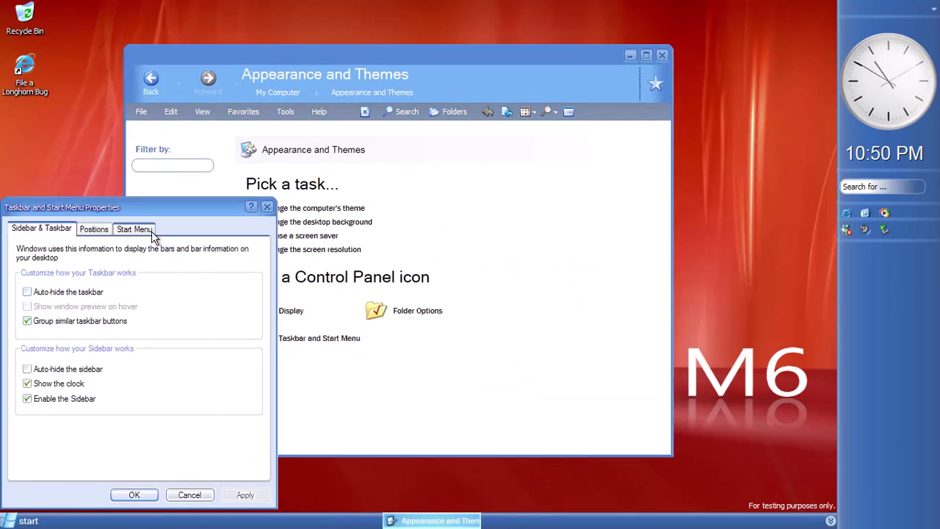
{"action": "left_click", "coordinate": [267, 207]}
{"action": "left_click", "coordinate": [294, 249]}
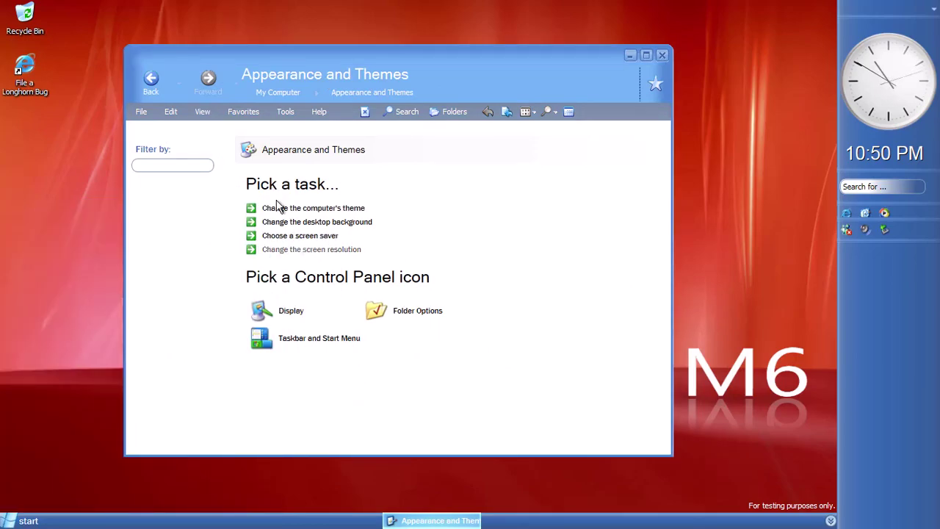
{"action": "left_click", "coordinate": [242, 135]}
{"action": "left_click", "coordinate": [132, 136]}
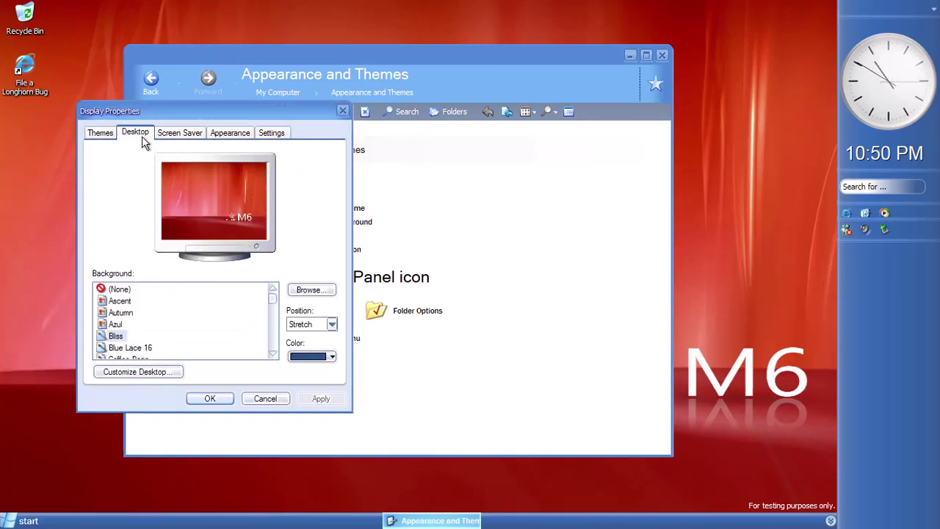
Set Azul as the wallpaper, stretched to fill the screen
{"action": "scroll", "coordinate": [135, 331], "scroll_direction": "down", "scroll_amount": 10}
{"action": "left_click", "coordinate": [130, 331]}
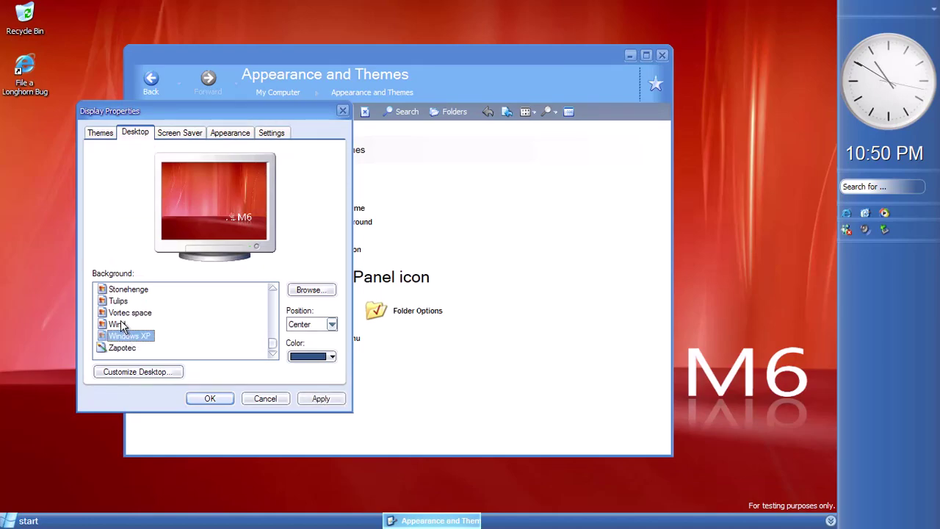
{"action": "scroll", "coordinate": [121, 320], "scroll_direction": "up", "scroll_amount": 5}
{"action": "left_click", "coordinate": [120, 313]}
{"action": "scroll", "coordinate": [120, 315], "scroll_direction": "up", "scroll_amount": 5}
{"action": "left_click", "coordinate": [117, 313]}
{"action": "scroll", "coordinate": [110, 312], "scroll_direction": "up", "scroll_amount": 2}
{"action": "left_click", "coordinate": [115, 301]}
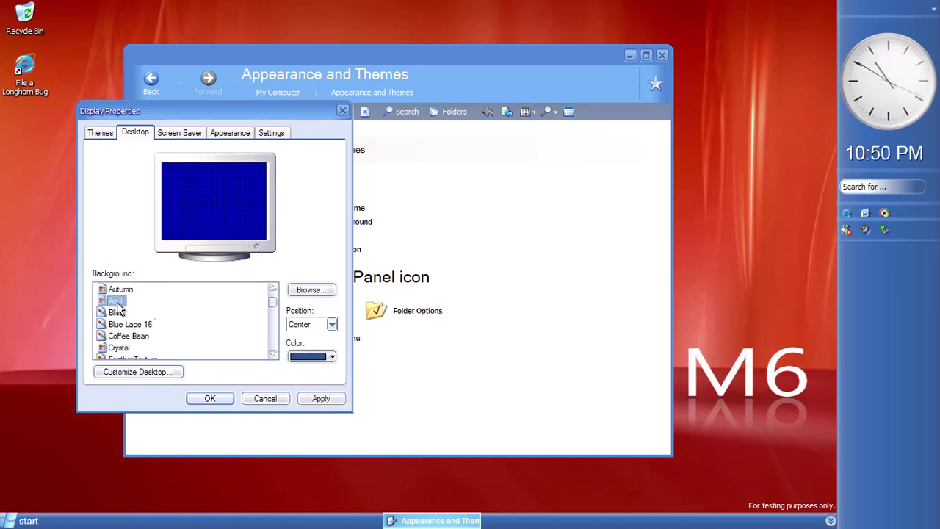
{"action": "left_click", "coordinate": [318, 406]}
{"action": "scroll", "coordinate": [151, 349], "scroll_direction": "up", "scroll_amount": 1}
{"action": "left_click", "coordinate": [332, 324]}
{"action": "left_click", "coordinate": [305, 355]}
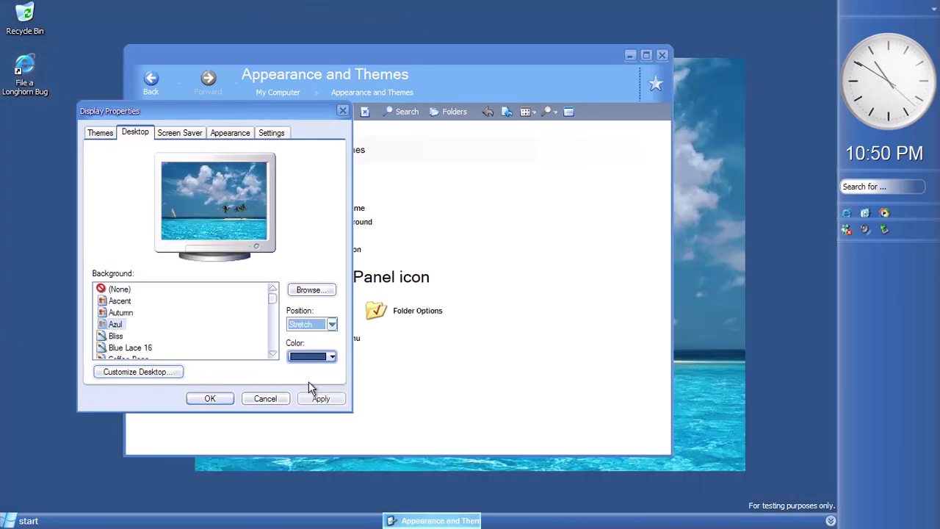
{"action": "left_click", "coordinate": [321, 399]}
Switch the wallpaper to Ascent, stretched
{"action": "left_click", "coordinate": [120, 313]}
{"action": "left_click", "coordinate": [120, 300]}
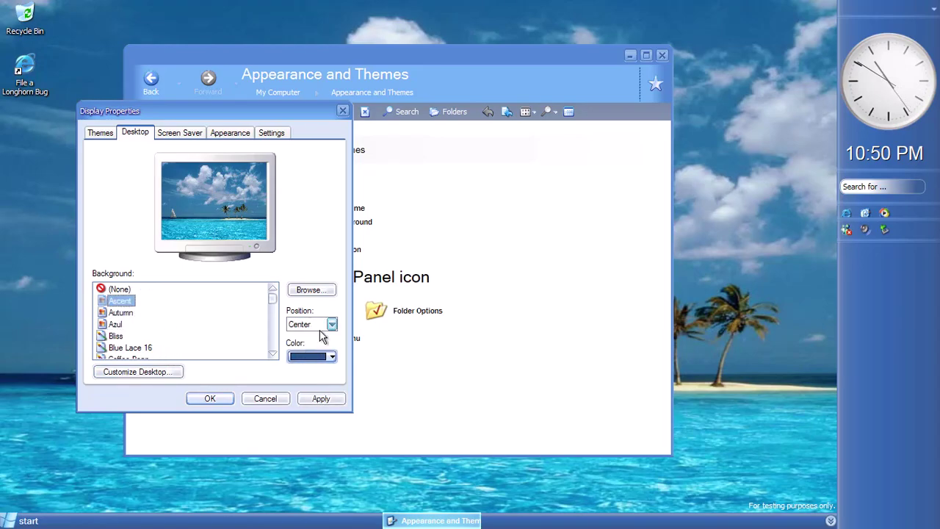
{"action": "left_click", "coordinate": [332, 324]}
{"action": "left_click", "coordinate": [309, 355]}
{"action": "left_click", "coordinate": [307, 401]}
Try the tiled Prairie Wind wallpaper, then change its placement to centred
{"action": "key", "text": "super"}
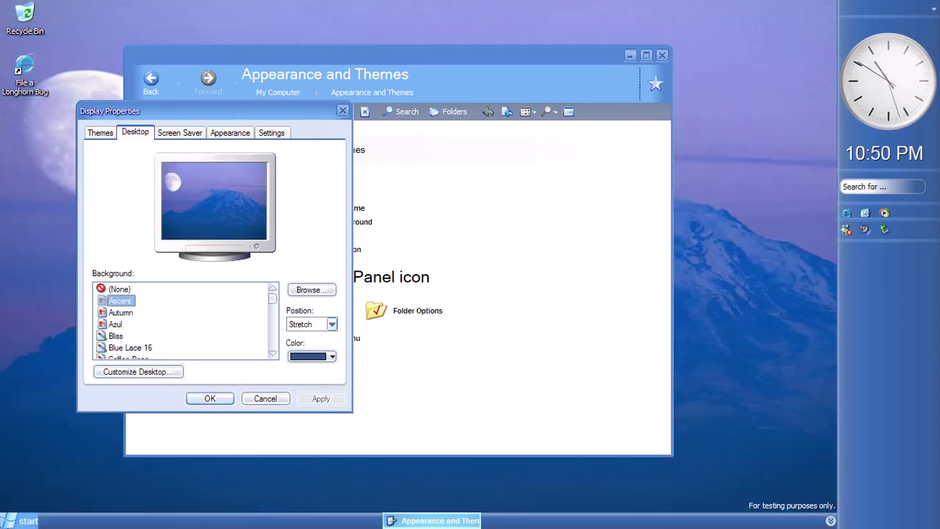
{"action": "key", "text": "Escape"}
{"action": "scroll", "coordinate": [207, 338], "scroll_direction": "down", "scroll_amount": 7}
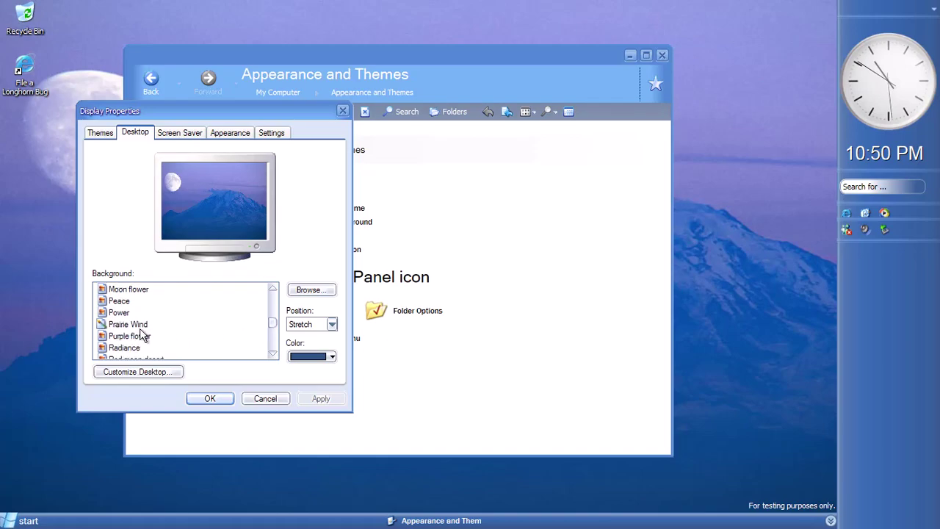
{"action": "left_click", "coordinate": [223, 344]}
{"action": "scroll", "coordinate": [222, 345], "scroll_direction": "down", "scroll_amount": 2}
{"action": "left_click", "coordinate": [320, 399]}
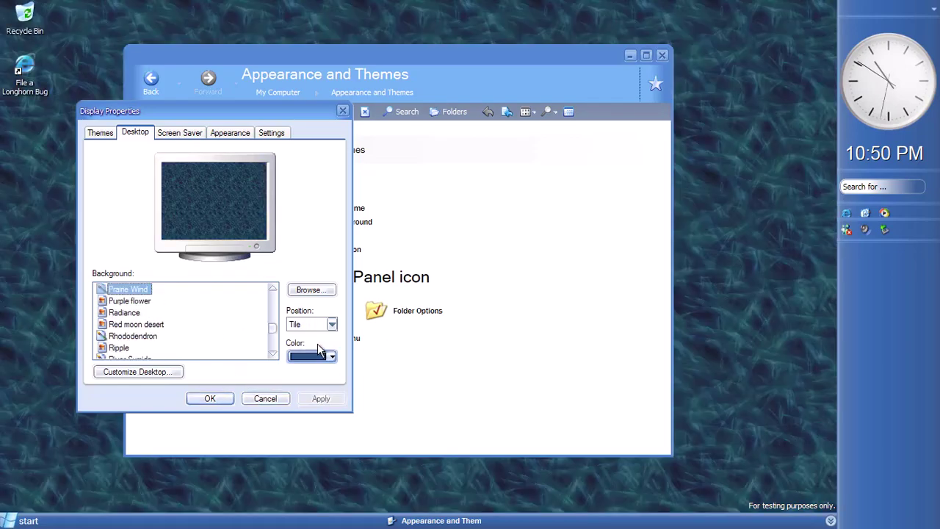
{"action": "left_click", "coordinate": [311, 332]}
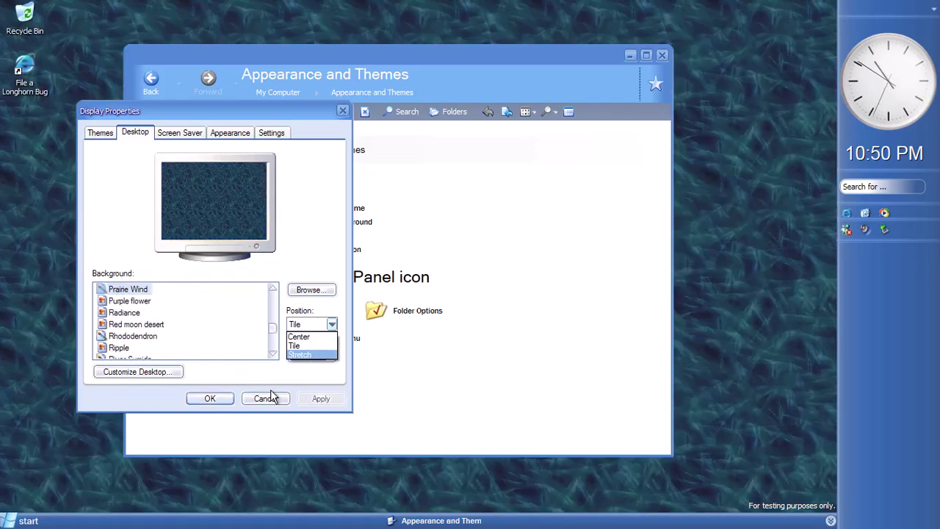
{"action": "key", "text": "Up"}
{"action": "key", "text": "Up"}
{"action": "key", "text": "Return"}
Preview Red moon desert, then reapply Ascent as a stretched wallpaper
{"action": "left_click", "coordinate": [149, 326]}
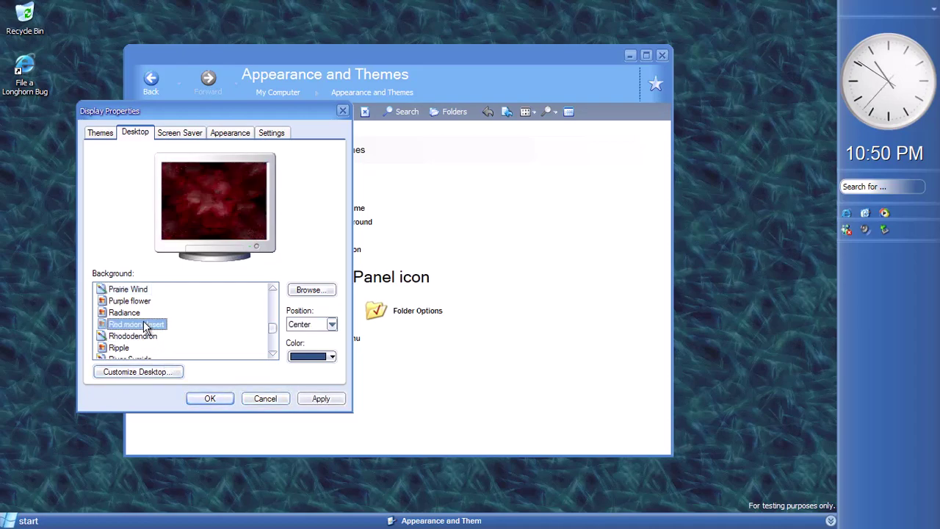
{"action": "scroll", "coordinate": [139, 323], "scroll_direction": "up", "scroll_amount": 5}
{"action": "left_click", "coordinate": [119, 300]}
{"action": "left_click", "coordinate": [332, 324]}
{"action": "left_click", "coordinate": [307, 354]}
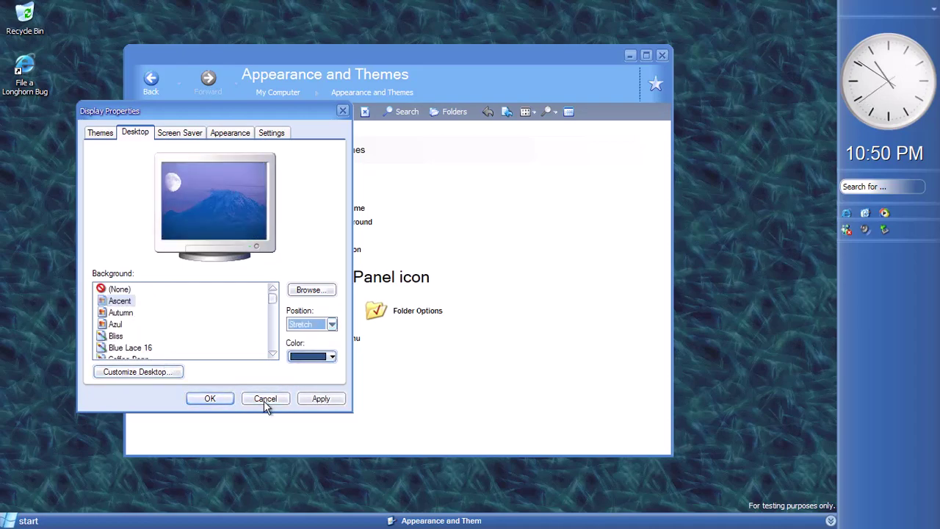
{"action": "left_click", "coordinate": [321, 398]}
View the screen resolution settings, keep the default monitor, and open advanced display properties
{"action": "left_click", "coordinate": [180, 132]}
{"action": "left_click", "coordinate": [230, 132]}
{"action": "left_click", "coordinate": [271, 132]}
{"action": "left_click", "coordinate": [332, 271]}
{"action": "left_click", "coordinate": [213, 282]}
{"action": "left_click", "coordinate": [301, 371]}
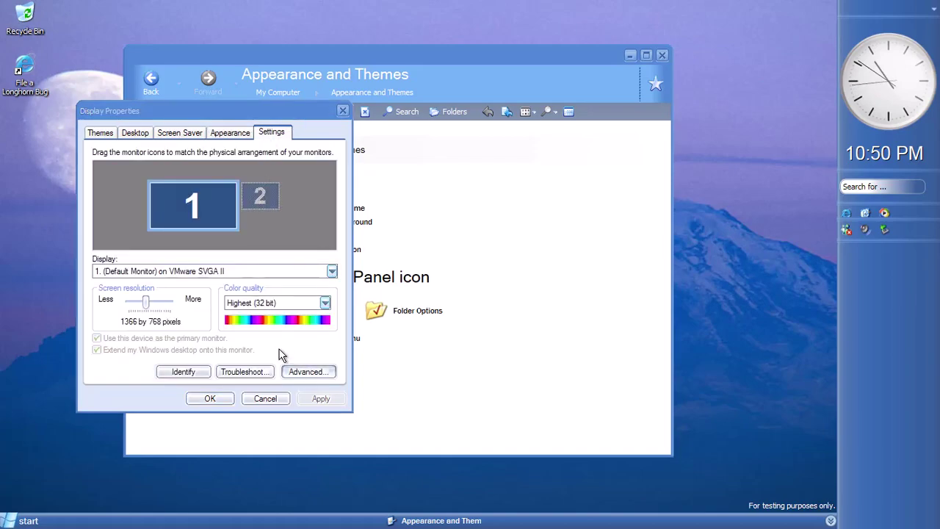
Look through the advanced adapter, monitor and troubleshooting properties, then close them
{"action": "left_click", "coordinate": [148, 143]}
{"action": "left_click", "coordinate": [182, 143]}
{"action": "left_click", "coordinate": [223, 143]}
{"action": "left_click", "coordinate": [359, 113]}
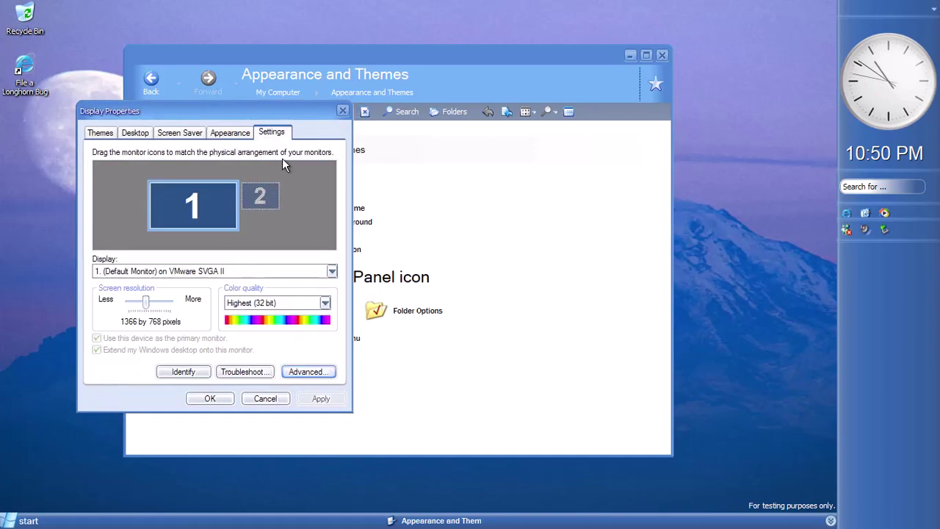
Preview the Longhorn screen saver, cancel Display Properties, and go back to Control Panel categories
{"action": "left_click", "coordinate": [101, 133]}
{"action": "left_click", "coordinate": [183, 133]}
{"action": "left_click", "coordinate": [305, 285]}
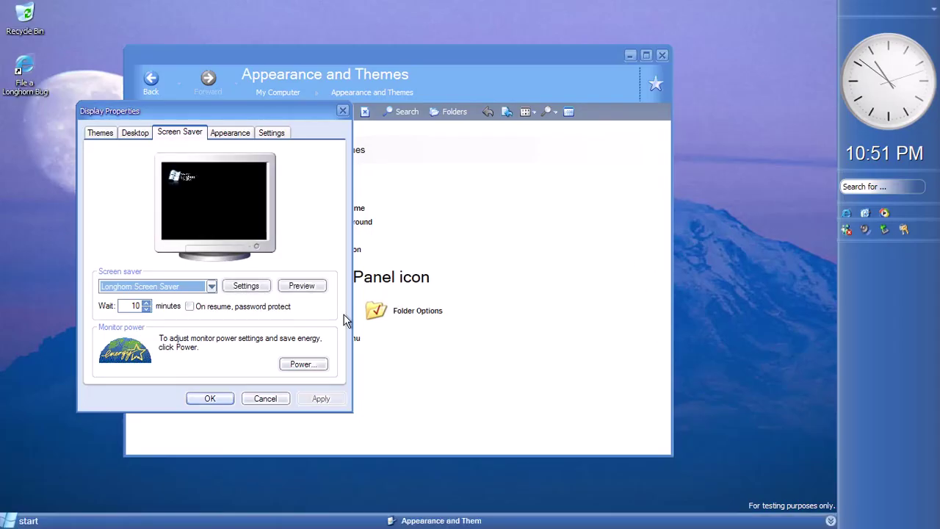
{"action": "left_click", "coordinate": [212, 286]}
{"action": "left_click", "coordinate": [195, 283]}
{"action": "left_click", "coordinate": [263, 399]}
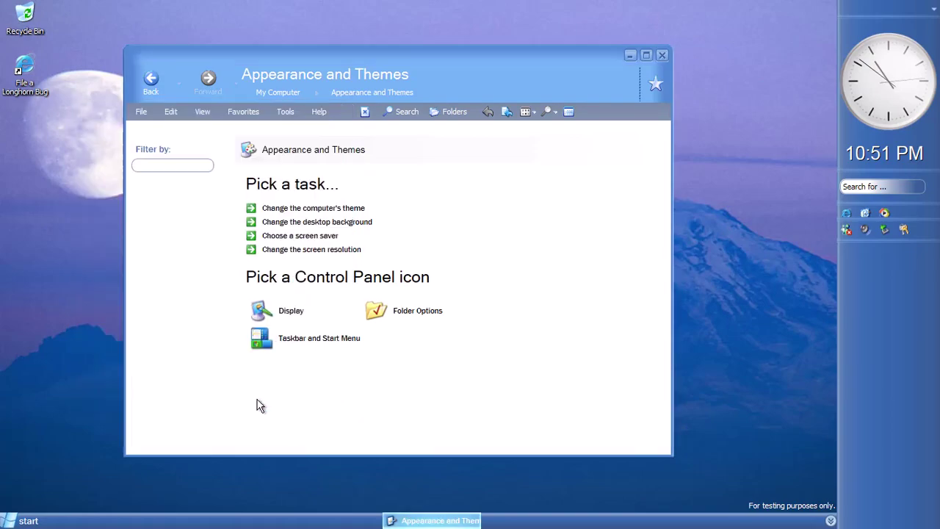
{"action": "key", "text": "BackSpace"}
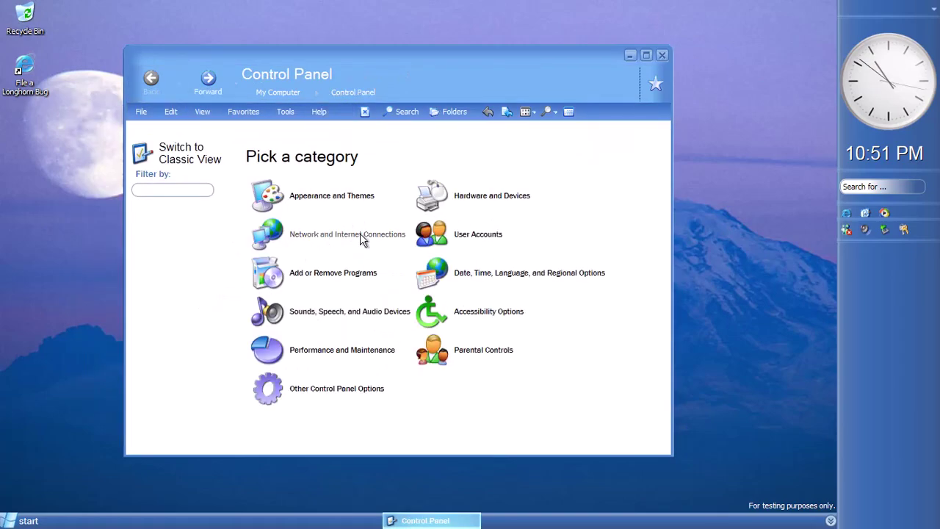
Spin the Hardware and Devices carousel, briefly opening floppy drive properties, bringing Disk drive forward
{"action": "left_click", "coordinate": [470, 199]}
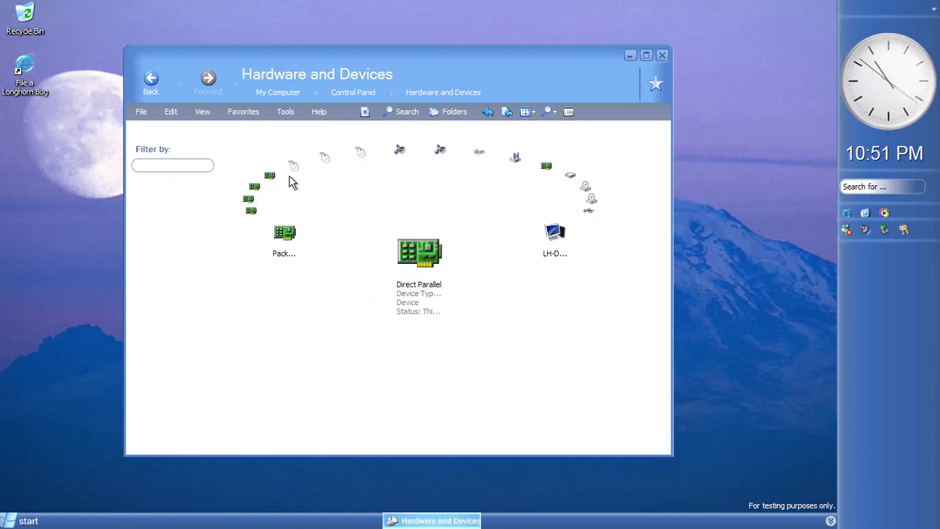
{"action": "left_click", "coordinate": [316, 163]}
{"action": "double_click", "coordinate": [294, 167]}
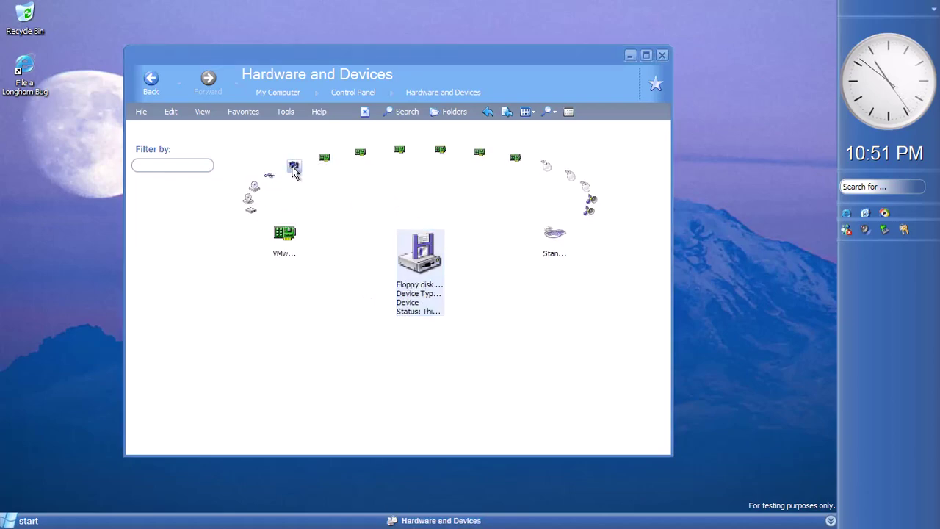
{"action": "left_click", "coordinate": [360, 131]}
{"action": "left_click", "coordinate": [401, 152]}
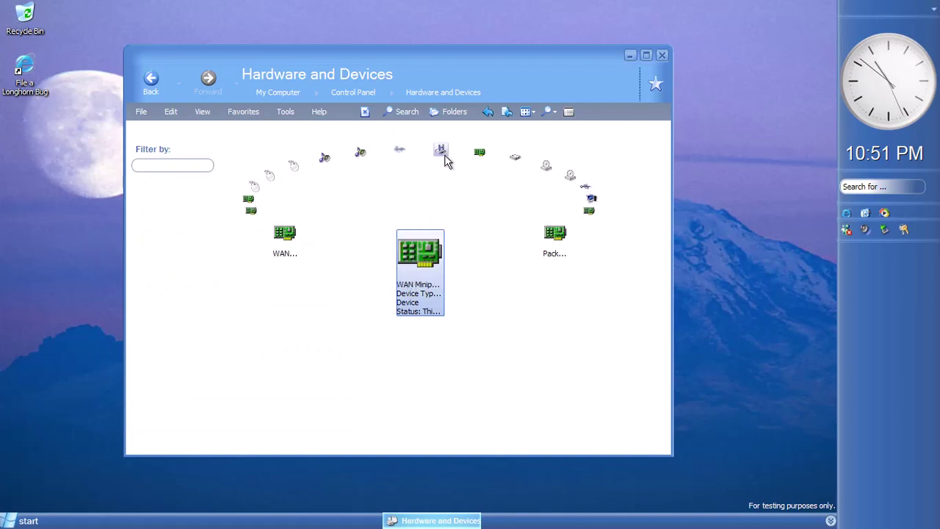
{"action": "left_click", "coordinate": [592, 205]}
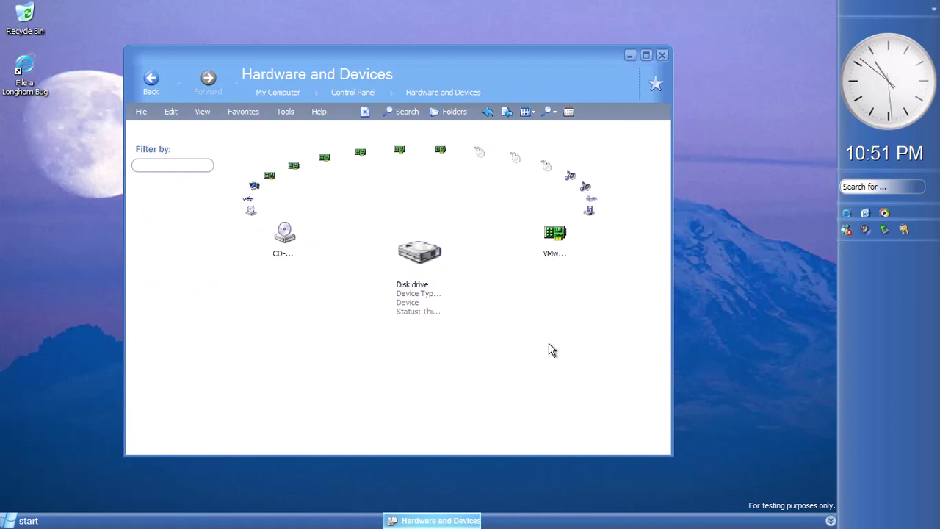
Switch the device list view to Details, then Tiles, then Details again
{"action": "right_click", "coordinate": [551, 350]}
{"action": "mouse_move", "coordinate": [571, 353]}
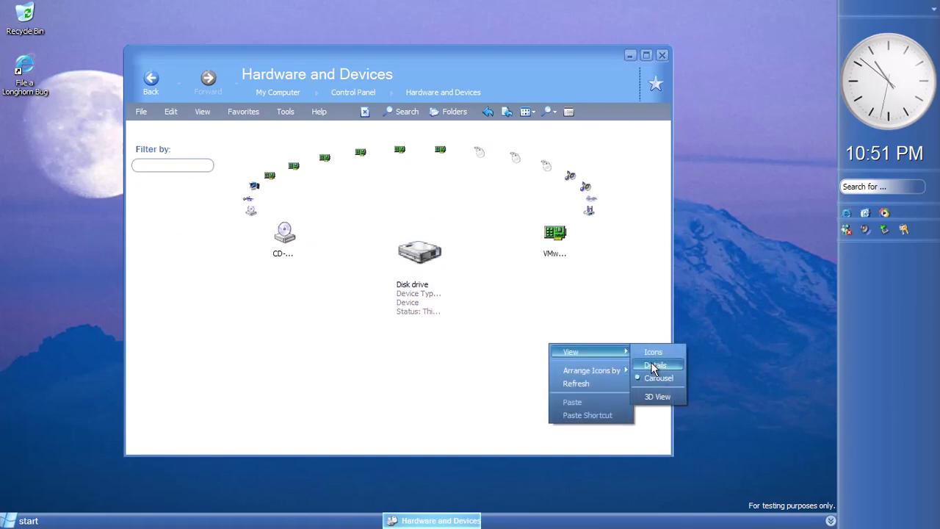
{"action": "left_click", "coordinate": [654, 365]}
{"action": "right_click", "coordinate": [357, 404]}
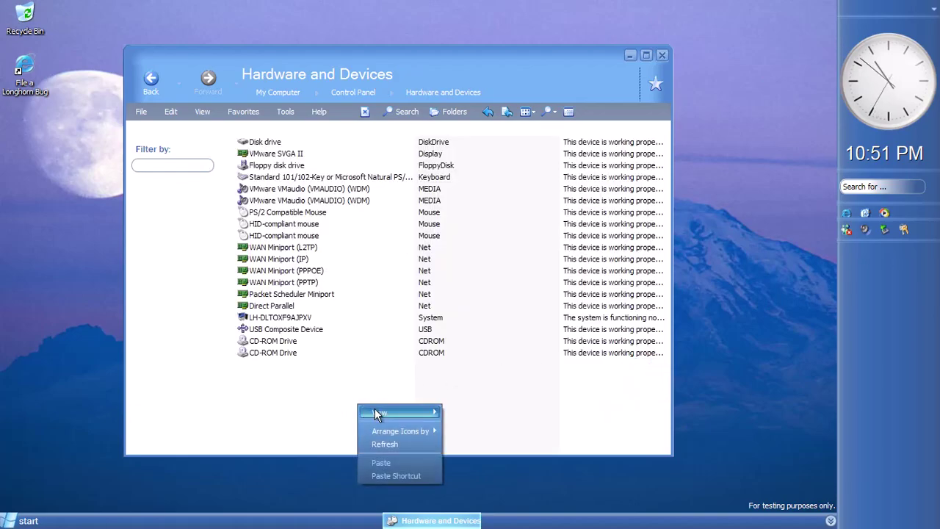
{"action": "mouse_move", "coordinate": [389, 412]}
{"action": "left_click", "coordinate": [459, 429]}
{"action": "right_click", "coordinate": [594, 188]}
{"action": "mouse_move", "coordinate": [633, 198]}
{"action": "left_click", "coordinate": [708, 232]}
Show the devices in the 3D view
{"action": "right_click", "coordinate": [636, 210]}
{"action": "right_click", "coordinate": [445, 373]}
{"action": "mouse_move", "coordinate": [487, 380]}
{"action": "left_click", "coordinate": [553, 429]}
{"action": "right_click", "coordinate": [429, 419]}
{"action": "mouse_move", "coordinate": [451, 425]}
{"action": "left_click", "coordinate": [533, 477]}
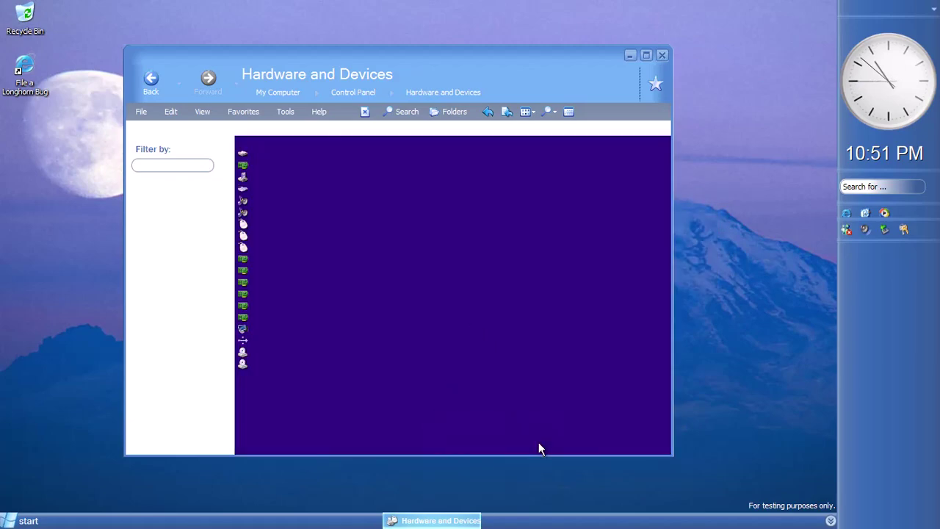
Turn off 3D view to leave the devices as tiles, then return to Control Panel categories
{"action": "right_click", "coordinate": [329, 426]}
{"action": "left_click", "coordinate": [293, 441]}
{"action": "right_click", "coordinate": [293, 441]}
{"action": "right_click", "coordinate": [558, 440]}
{"action": "mouse_move", "coordinate": [603, 443]}
{"action": "left_click", "coordinate": [671, 494]}
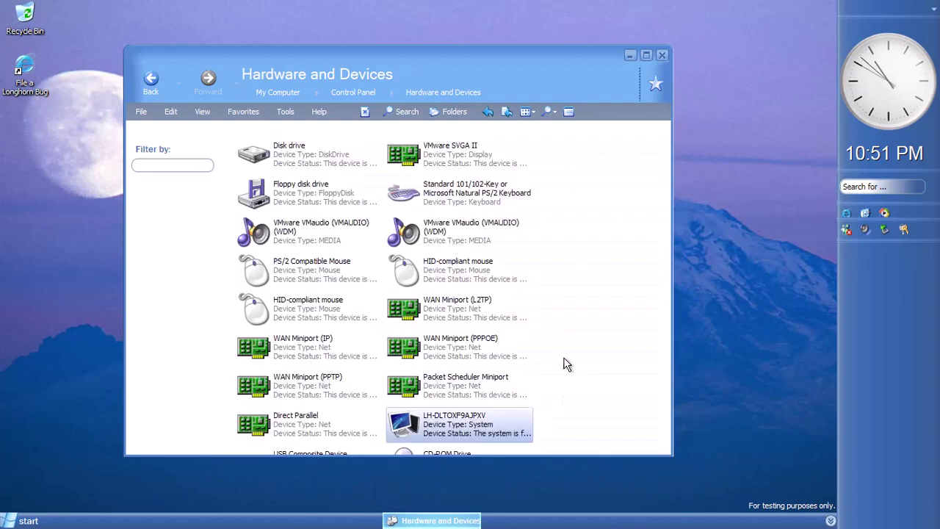
{"action": "left_click", "coordinate": [151, 81]}
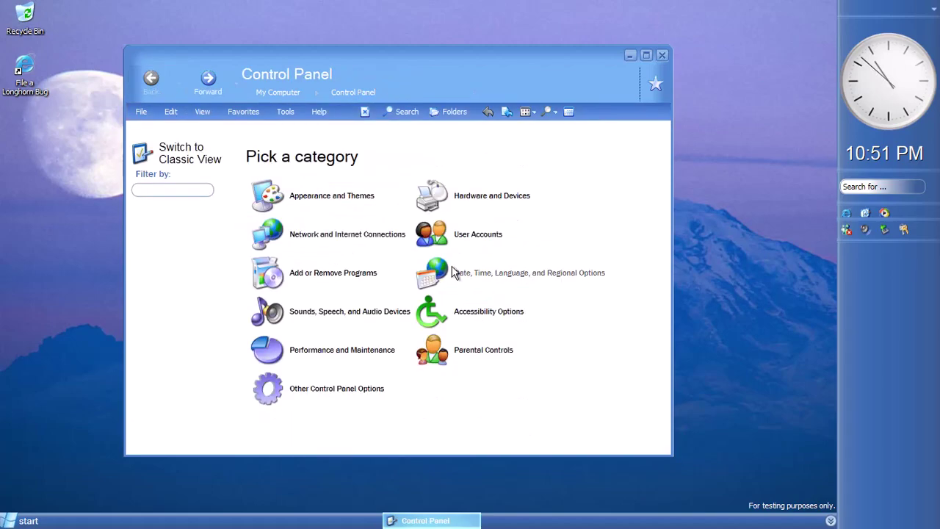
{"action": "left_click", "coordinate": [485, 199]}
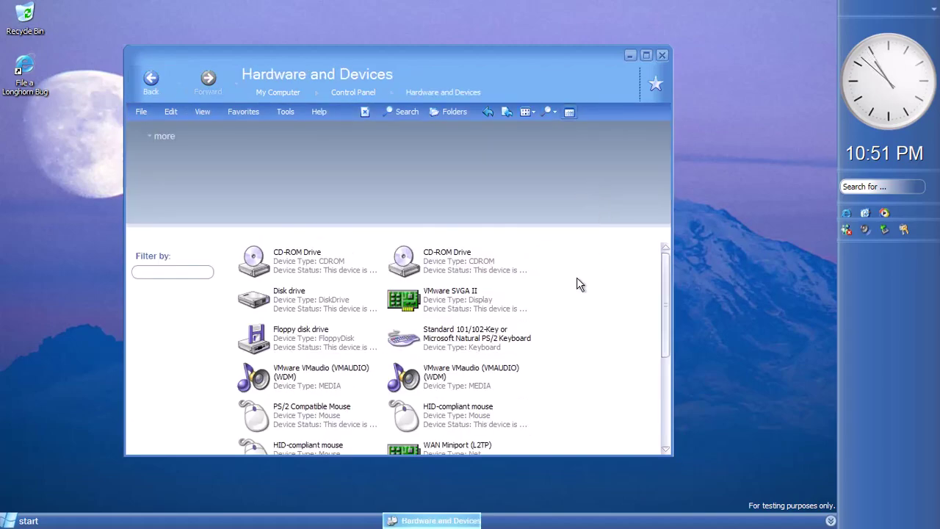
{"action": "left_click", "coordinate": [488, 114]}
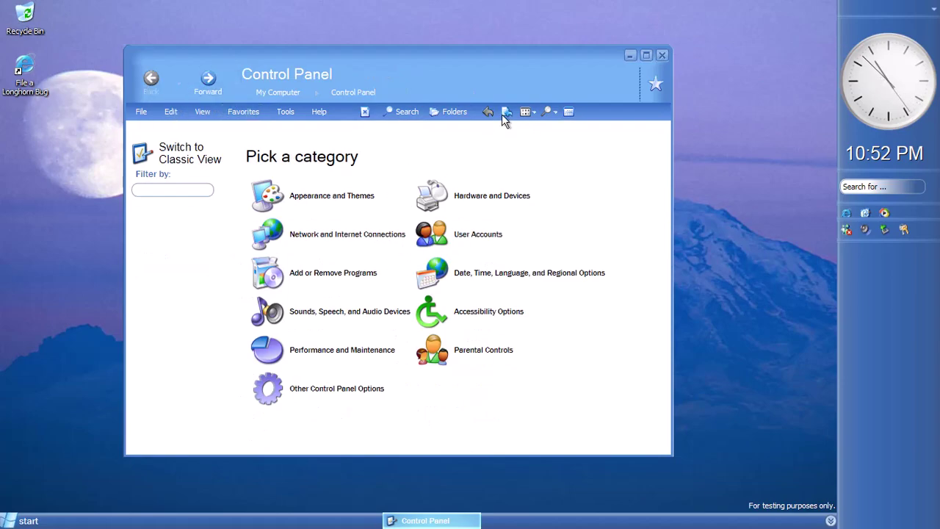
Open Network and Internet Connections and glance at the network connections list
{"action": "left_click", "coordinate": [334, 202]}
{"action": "left_click", "coordinate": [151, 79]}
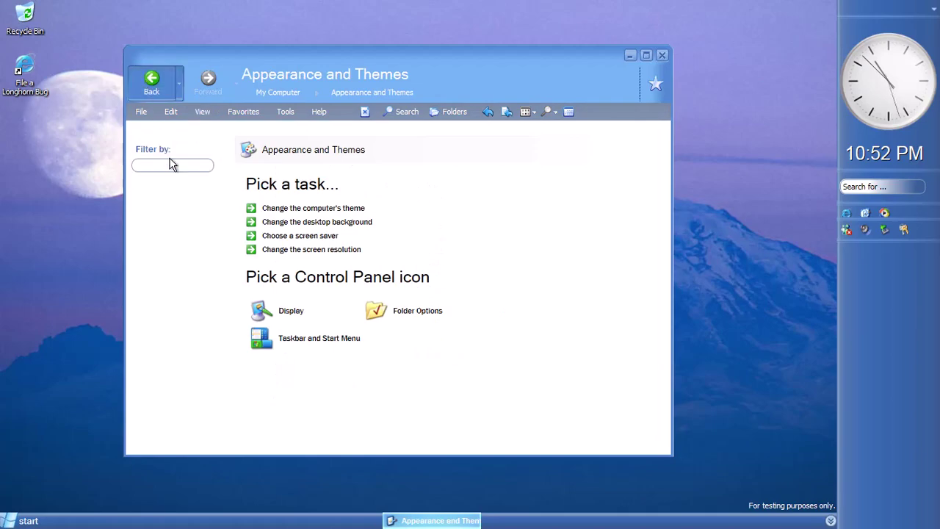
{"action": "left_click", "coordinate": [404, 238]}
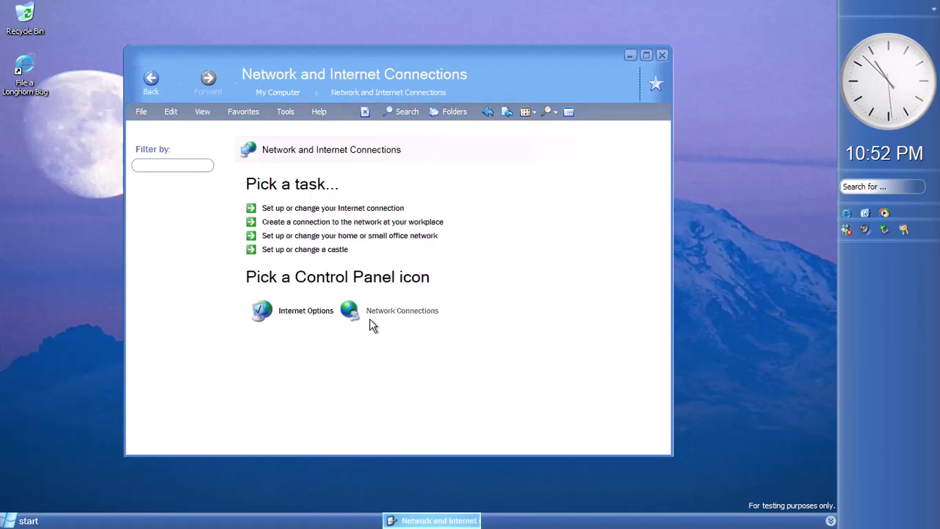
{"action": "left_click", "coordinate": [370, 319]}
{"action": "key", "text": "BackSpace"}
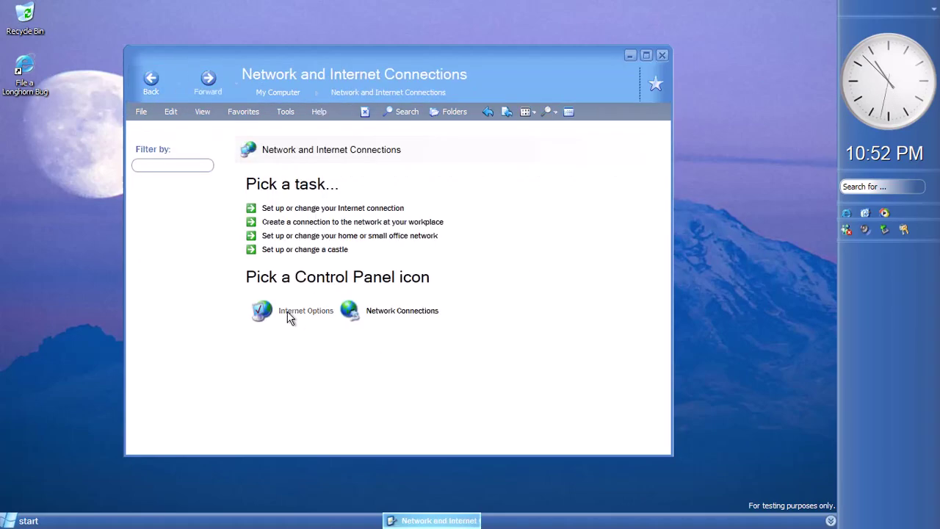
Browse Internet Options' Security, Connections, Programs and Advanced tabs, then close it
{"action": "left_click", "coordinate": [261, 311]}
{"action": "left_click", "coordinate": [74, 53]}
{"action": "left_click", "coordinate": [181, 53]}
{"action": "left_click", "coordinate": [224, 52]}
{"action": "left_click", "coordinate": [264, 52]}
{"action": "left_click", "coordinate": [286, 30]}
Start the Castle Setup Wizard and cancel it, then bring up the sidebar's options
{"action": "left_click", "coordinate": [321, 250]}
{"action": "left_click", "coordinate": [544, 332]}
{"action": "left_click", "coordinate": [341, 250]}
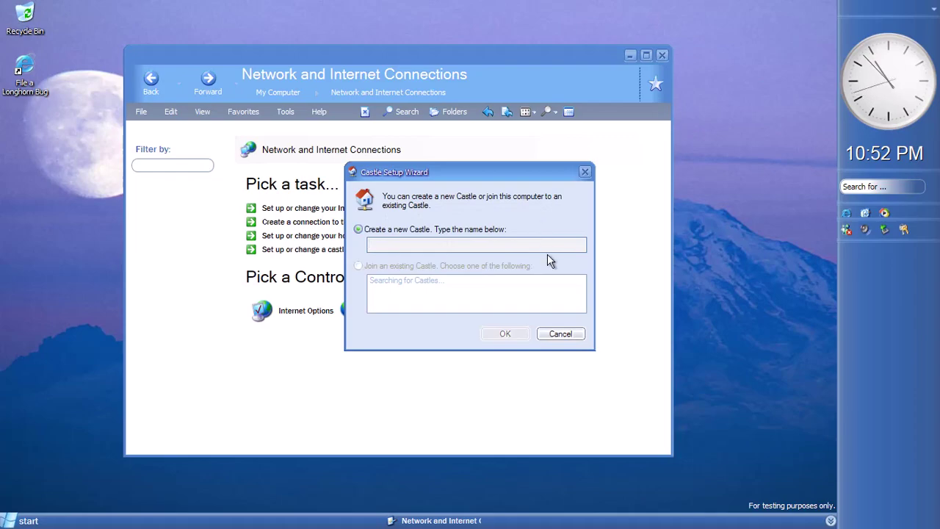
{"action": "left_click", "coordinate": [547, 333]}
{"action": "right_click", "coordinate": [917, 425]}
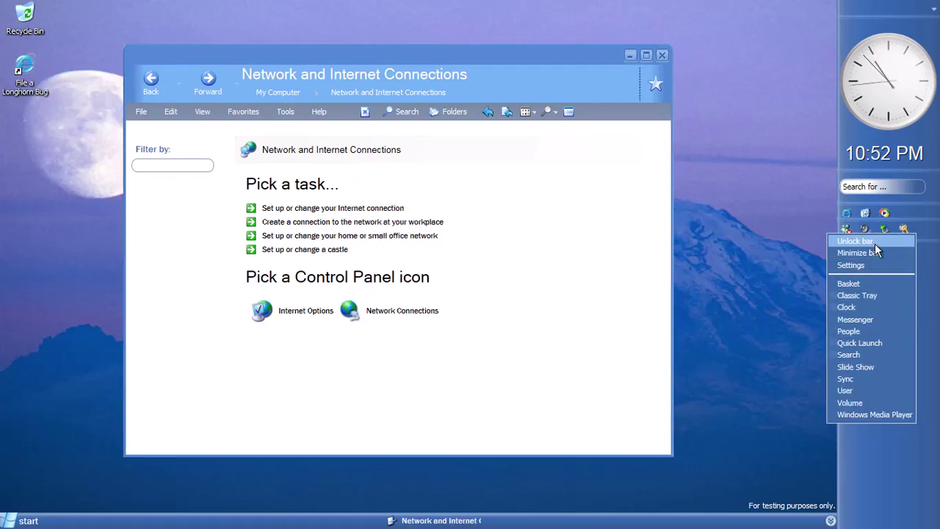
In Taskbar and Start Menu Properties, turn 'Enable the Sidebar' off and back on, applying each change, then click OK
{"action": "right_click", "coordinate": [694, 523]}
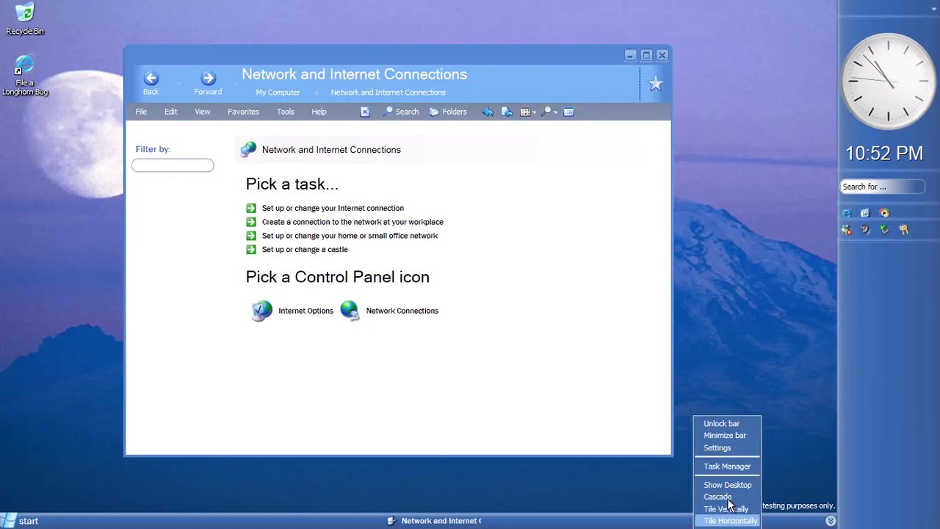
{"action": "left_click", "coordinate": [734, 448]}
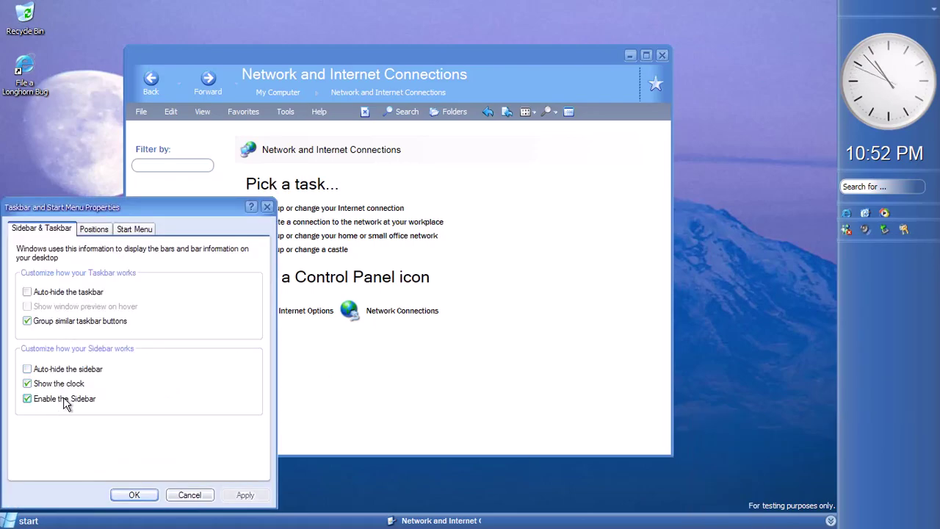
{"action": "right_click", "coordinate": [932, 20]}
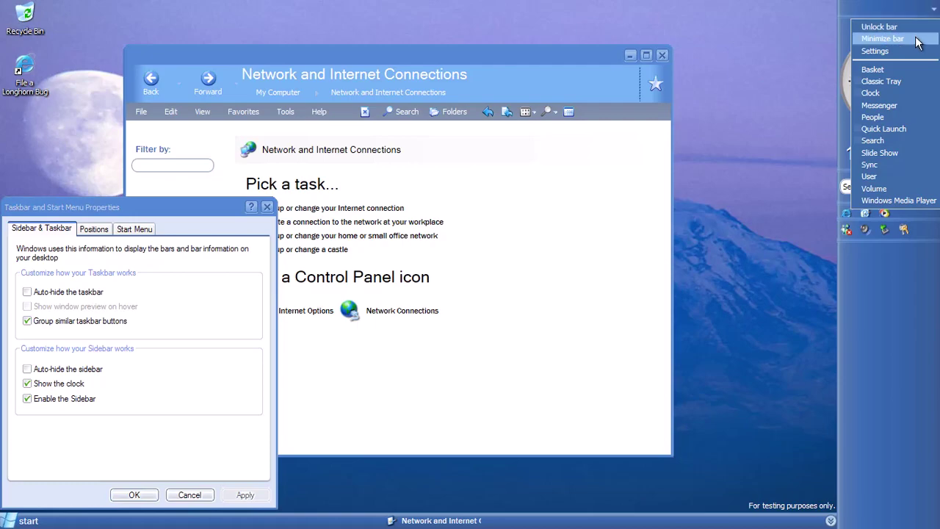
{"action": "left_click", "coordinate": [62, 398]}
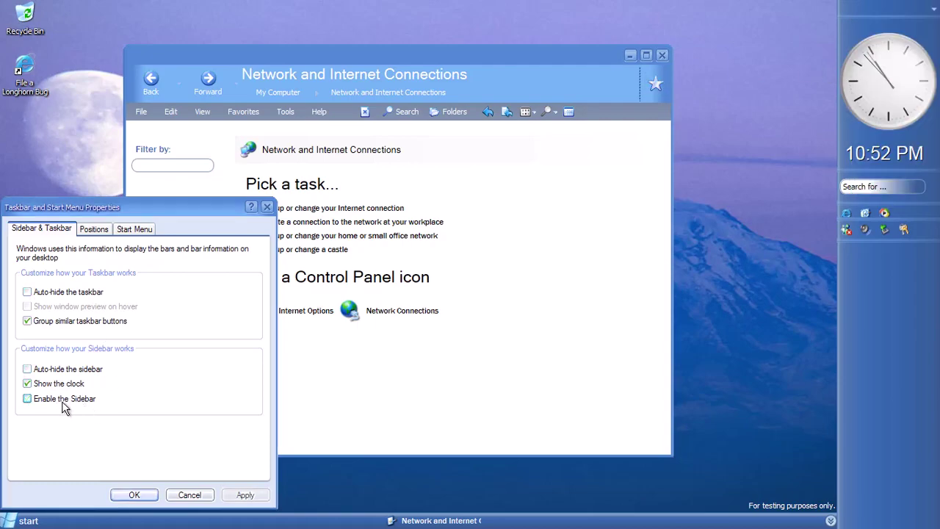
{"action": "left_click", "coordinate": [244, 495]}
{"action": "left_click", "coordinate": [66, 398]}
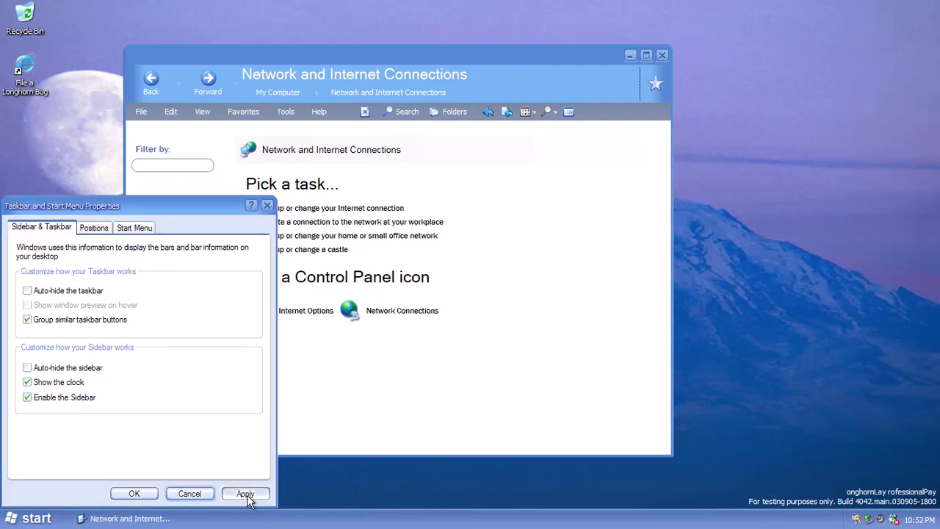
{"action": "left_click", "coordinate": [245, 493]}
{"action": "left_click", "coordinate": [134, 494]}
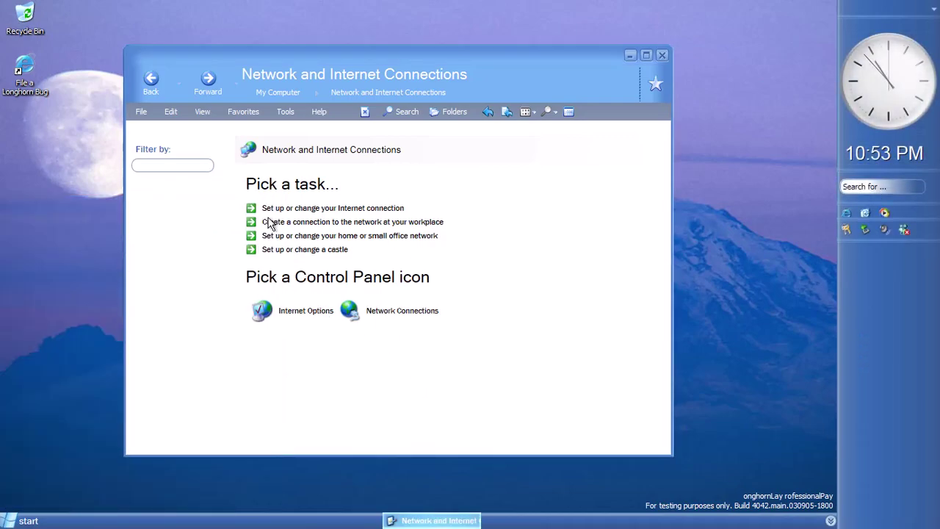
Try the home network, workplace connection and Internet connection tasks, cancelling or closing each one
{"action": "left_click", "coordinate": [399, 235]}
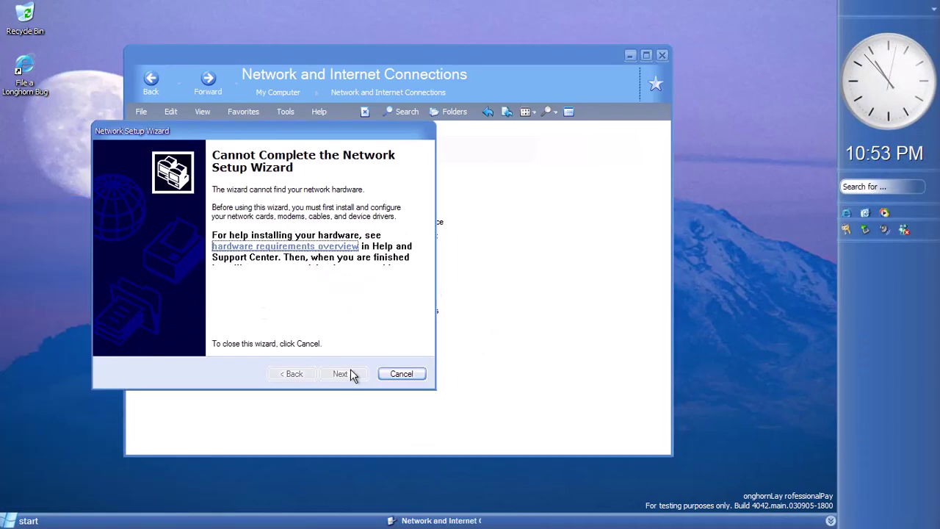
{"action": "left_click", "coordinate": [402, 374]}
{"action": "left_click", "coordinate": [345, 222]}
{"action": "left_click", "coordinate": [326, 286]}
{"action": "left_click", "coordinate": [330, 209]}
{"action": "left_click", "coordinate": [252, 92]}
Return to the Control Panel categories and view Add or Remove Programs twice, then open Date, Time, Language, and Regional Options
{"action": "left_click", "coordinate": [152, 82]}
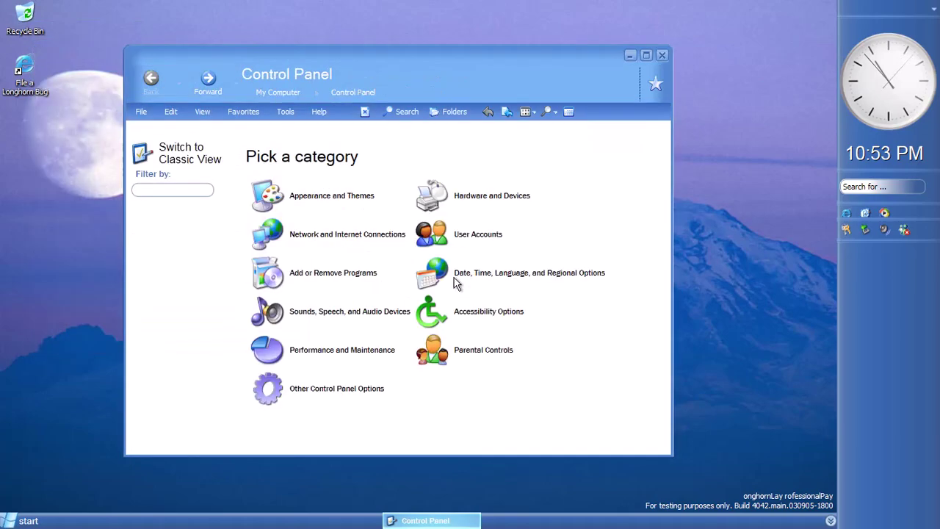
{"action": "left_click", "coordinate": [308, 233]}
{"action": "left_click", "coordinate": [659, 85]}
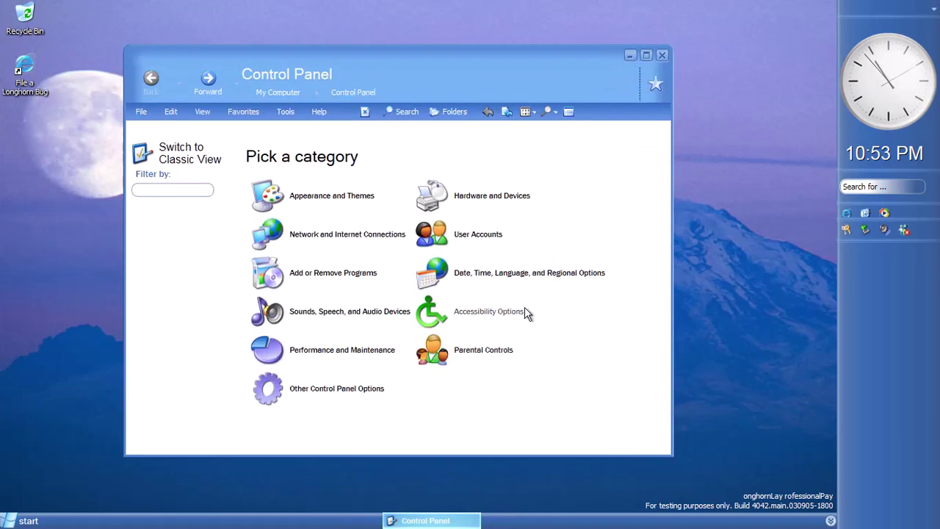
{"action": "left_click", "coordinate": [345, 272]}
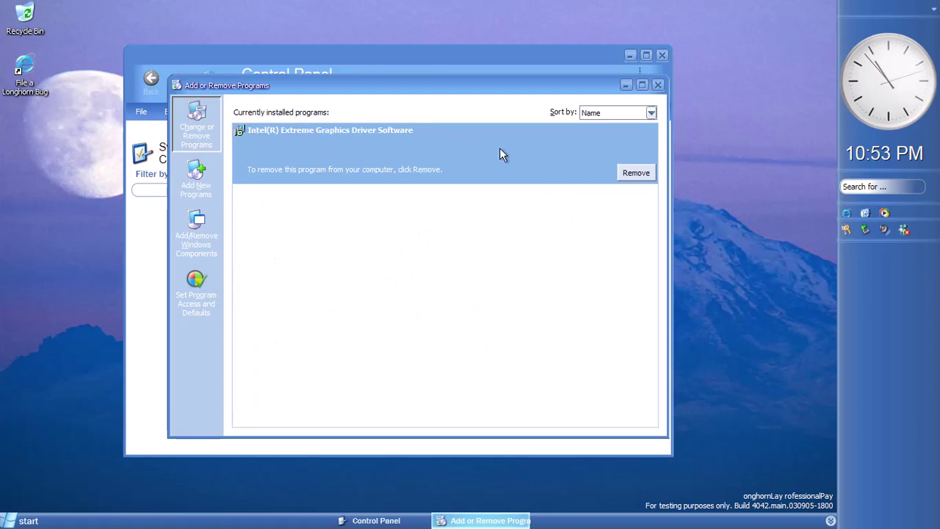
{"action": "left_click", "coordinate": [660, 85]}
{"action": "left_click", "coordinate": [529, 273]}
Browse the Time Zone and Internet Time tabs of Date and Time Properties, then close it
{"action": "left_click", "coordinate": [305, 211]}
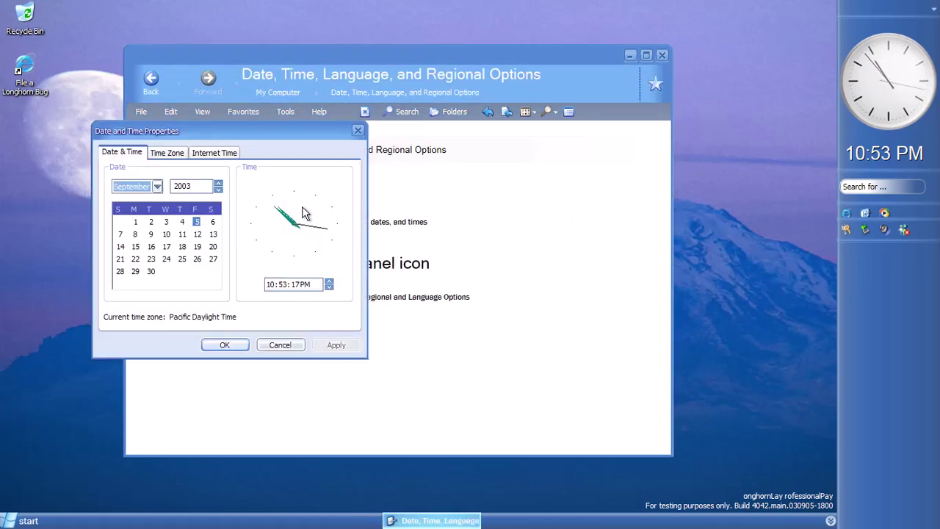
{"action": "left_click", "coordinate": [168, 154]}
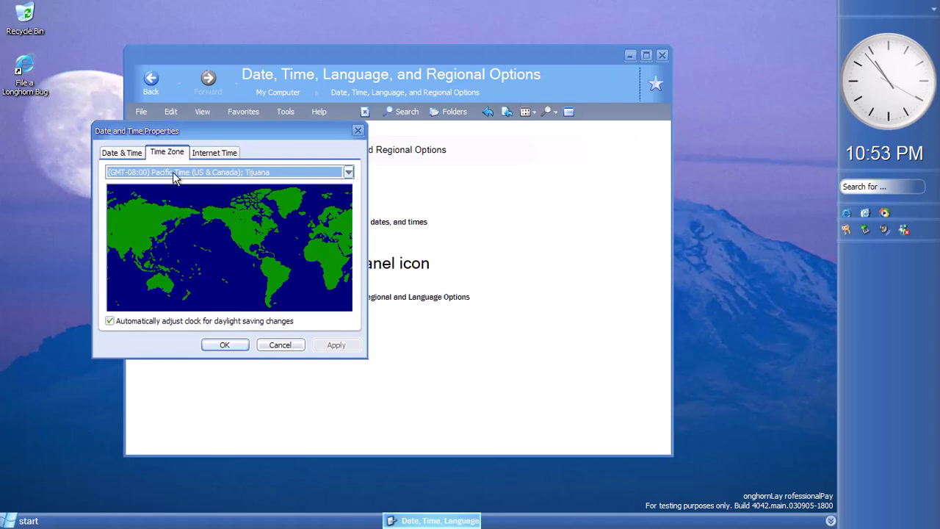
{"action": "left_click", "coordinate": [214, 153]}
{"action": "left_click", "coordinate": [280, 345]}
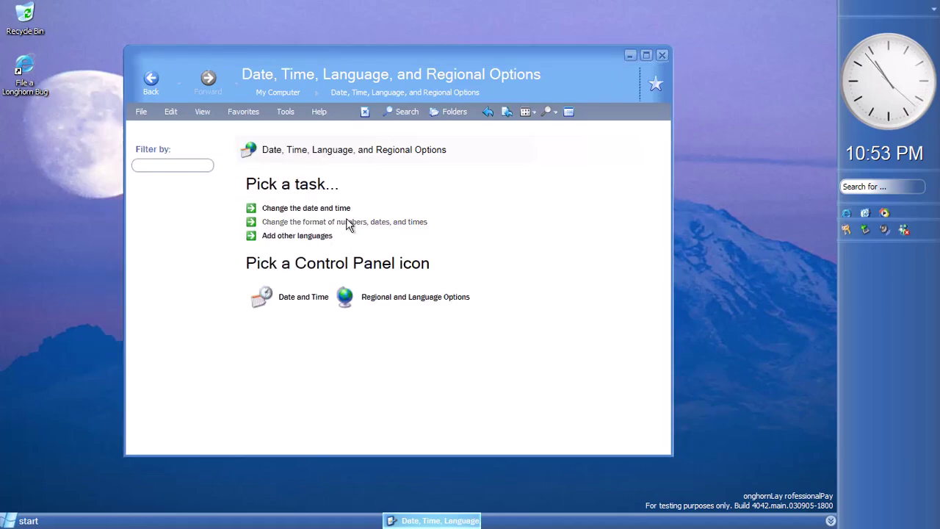
Browse the regional formats list and the Languages and Advanced tabs of Regional and Language Options, then dismiss it
{"action": "left_click", "coordinate": [349, 224]}
{"action": "left_click", "coordinate": [205, 128]}
{"action": "scroll", "coordinate": [201, 294], "scroll_direction": "down", "scroll_amount": 1}
{"action": "scroll", "coordinate": [202, 294], "scroll_direction": "down", "scroll_amount": 10}
{"action": "scroll", "coordinate": [189, 279], "scroll_direction": "up", "scroll_amount": 15}
{"action": "scroll", "coordinate": [198, 166], "scroll_direction": "down", "scroll_amount": 15}
{"action": "scroll", "coordinate": [198, 166], "scroll_direction": "up", "scroll_amount": 15}
{"action": "left_click", "coordinate": [108, 52]}
{"action": "left_click", "coordinate": [151, 52]}
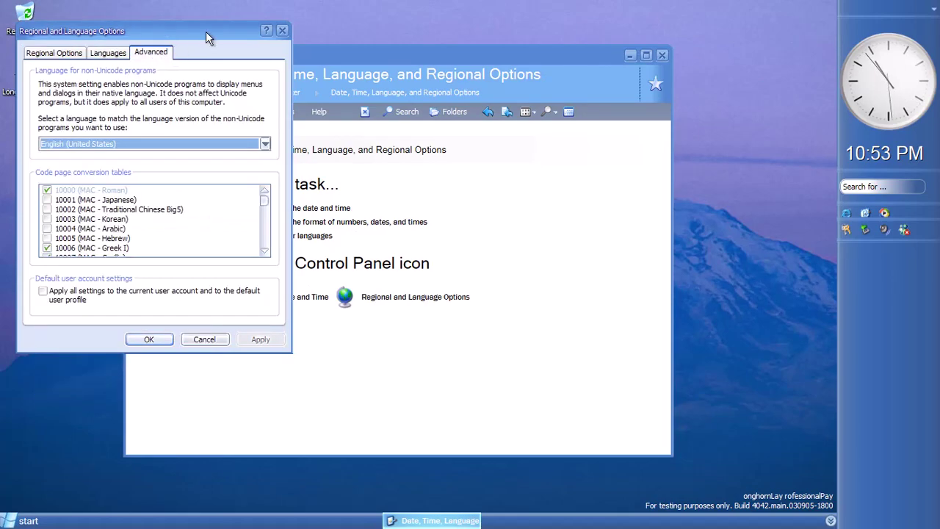
{"action": "key", "text": "ctrl+shift+Tab"}
{"action": "key", "text": "Escape"}
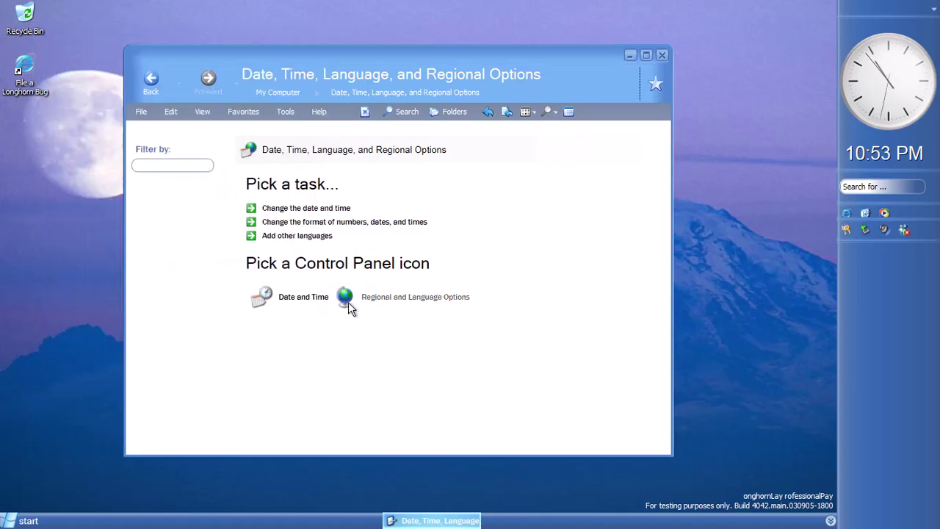
Open the settings for adding other languages, cancel, and return to the Control Panel categories
{"action": "left_click", "coordinate": [255, 236]}
{"action": "left_click", "coordinate": [207, 338]}
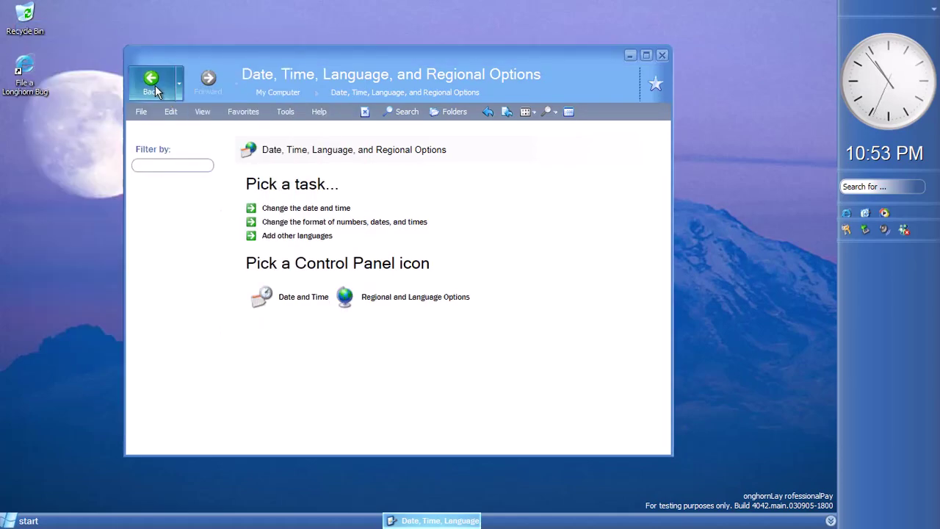
{"action": "left_click", "coordinate": [152, 82]}
On the Sounds tab of Sounds and Audio Devices, play the Asterisk, Critical Battery Alarm, Critical Stop and Default Beep sounds
{"action": "left_click", "coordinate": [326, 319]}
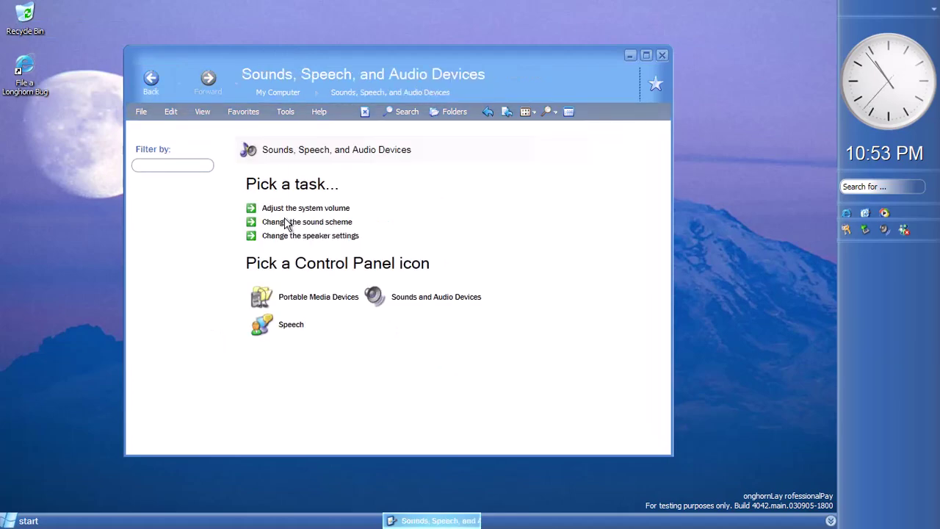
{"action": "left_click", "coordinate": [304, 208]}
{"action": "left_click", "coordinate": [104, 72]}
{"action": "left_click", "coordinate": [88, 230]}
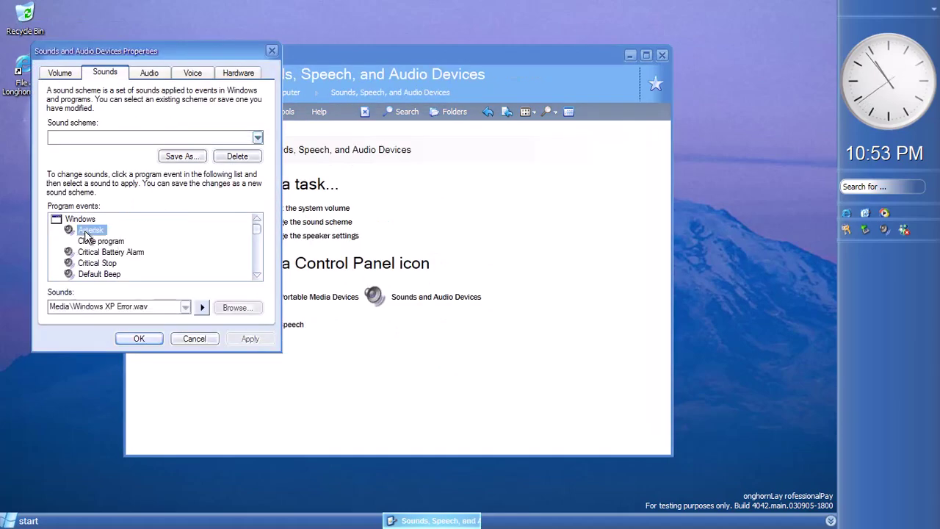
{"action": "left_click", "coordinate": [201, 307]}
{"action": "left_click", "coordinate": [97, 263]}
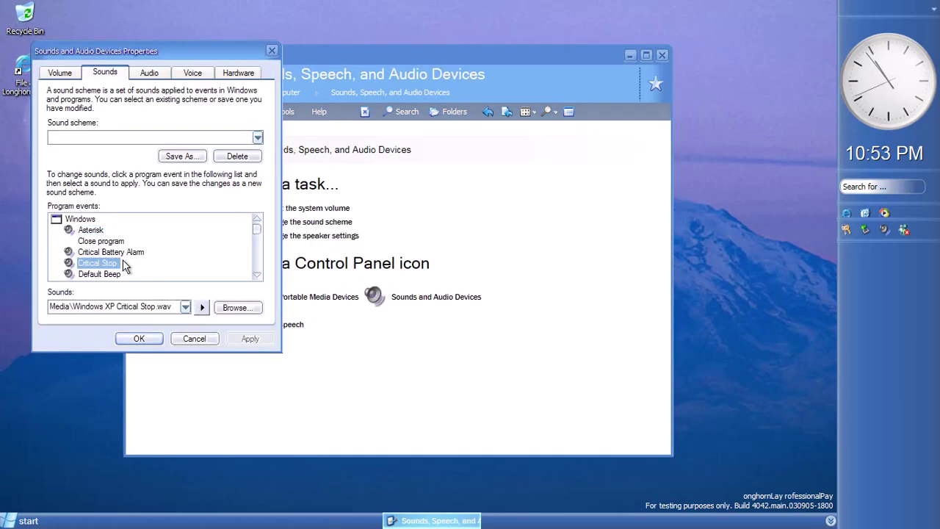
{"action": "left_click", "coordinate": [121, 253]}
{"action": "left_click", "coordinate": [203, 307]}
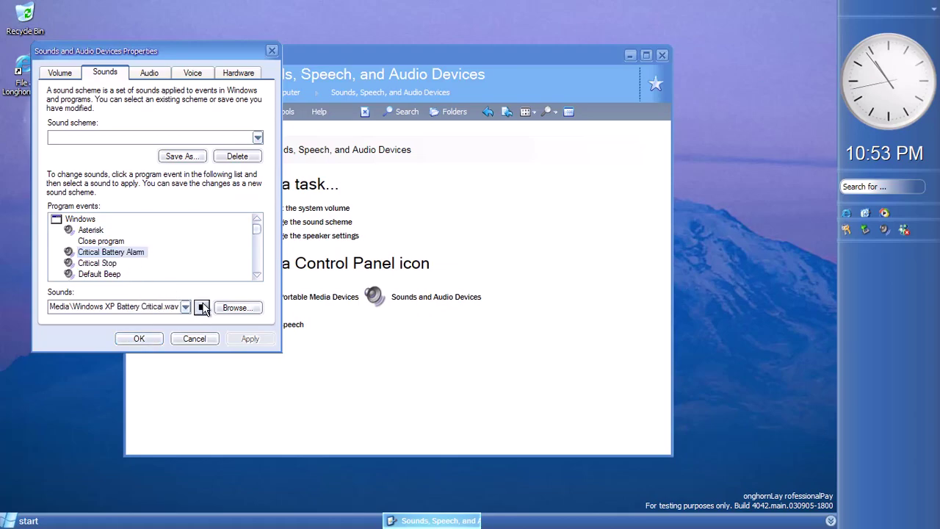
{"action": "left_click", "coordinate": [103, 264]}
{"action": "left_click", "coordinate": [205, 307]}
{"action": "left_click", "coordinate": [110, 274]}
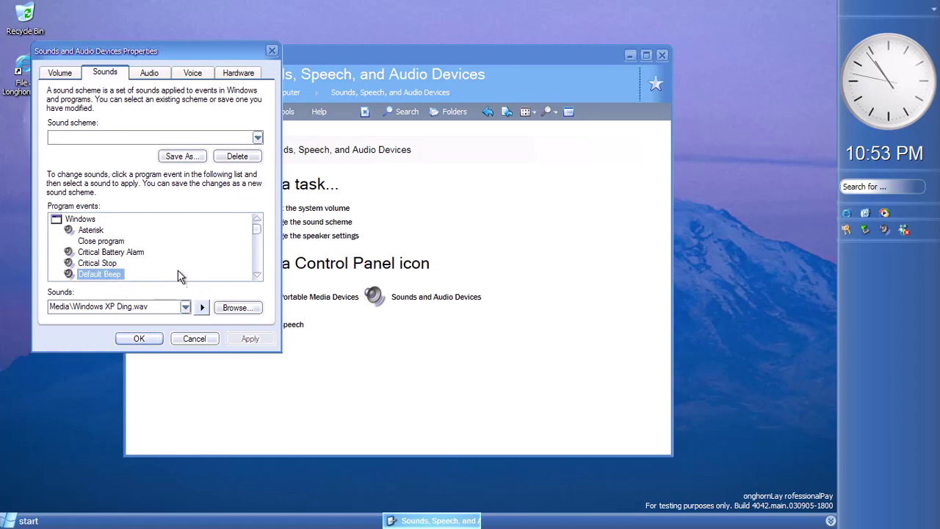
{"action": "left_click", "coordinate": [201, 307]}
Play the Device Connect, Device Disconnect, Device Failed to Connect, Exclamation, Exit Windows and Low Battery Alarm sounds
{"action": "scroll", "coordinate": [259, 279], "scroll_direction": "down", "scroll_amount": 2}
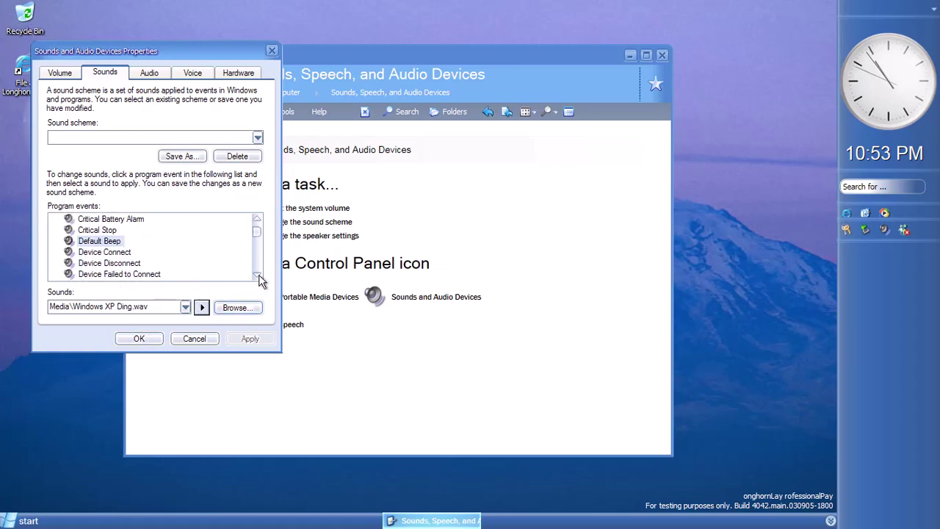
{"action": "left_click", "coordinate": [202, 308]}
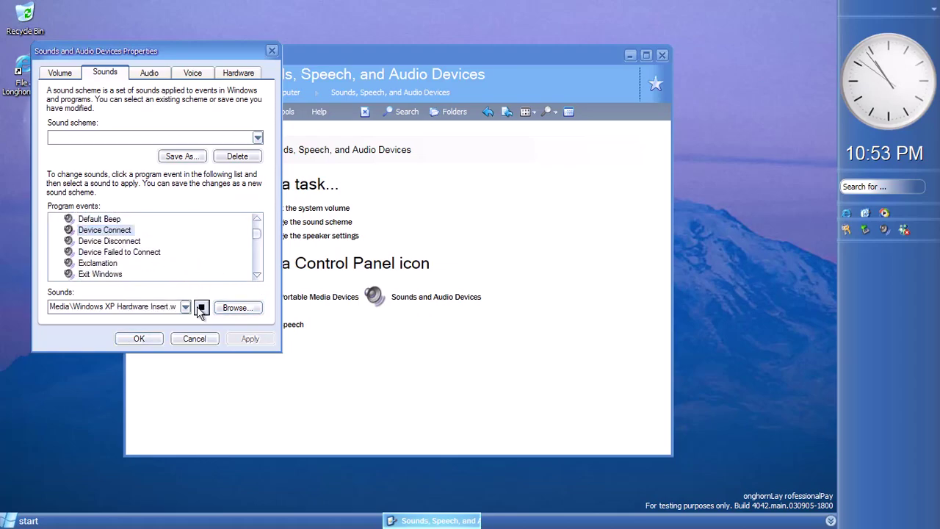
{"action": "left_click", "coordinate": [121, 242]}
{"action": "left_click", "coordinate": [201, 308]}
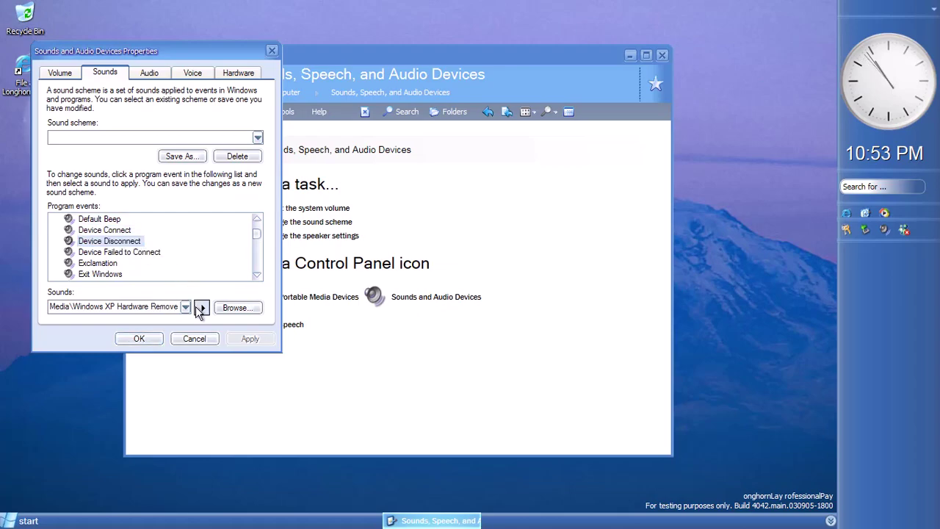
{"action": "left_click", "coordinate": [137, 253]}
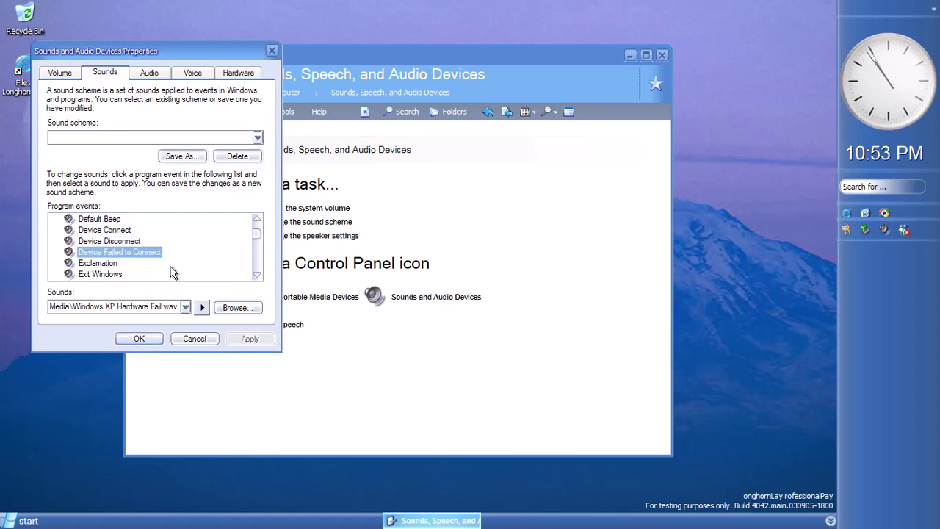
{"action": "left_click", "coordinate": [201, 309]}
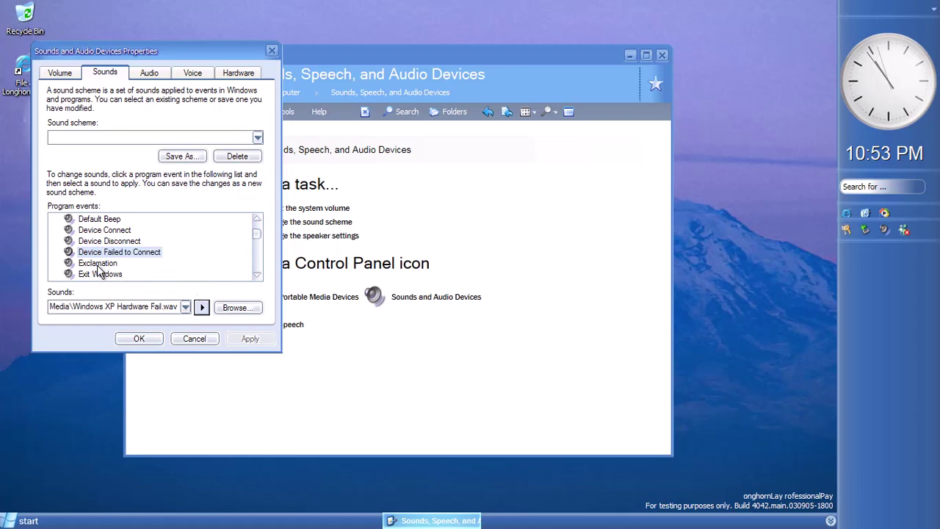
{"action": "left_click", "coordinate": [95, 264]}
{"action": "left_click", "coordinate": [202, 308]}
{"action": "left_click", "coordinate": [258, 276]}
{"action": "left_click", "coordinate": [258, 277]}
{"action": "left_click", "coordinate": [258, 277]}
{"action": "left_click", "coordinate": [258, 277]}
{"action": "left_click", "coordinate": [115, 233]}
{"action": "left_click", "coordinate": [203, 307]}
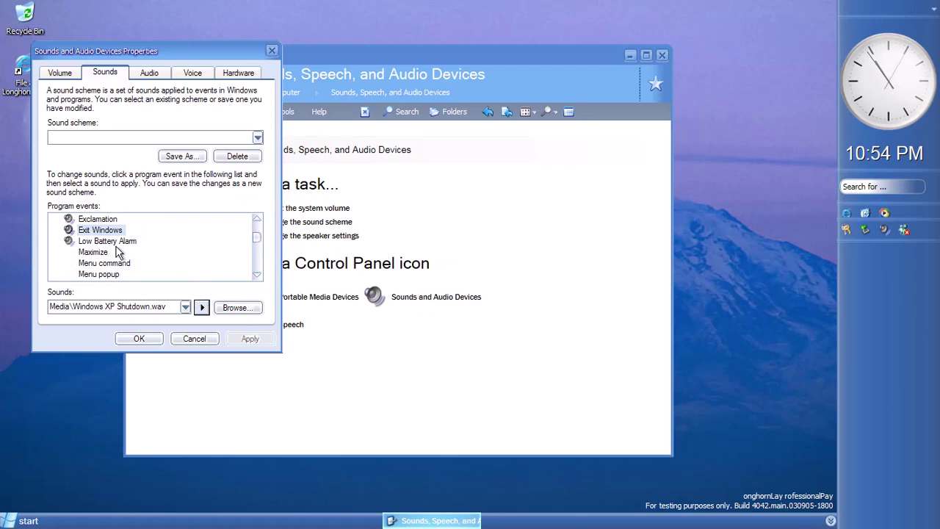
{"action": "left_click", "coordinate": [115, 243]}
{"action": "left_click", "coordinate": [200, 307]}
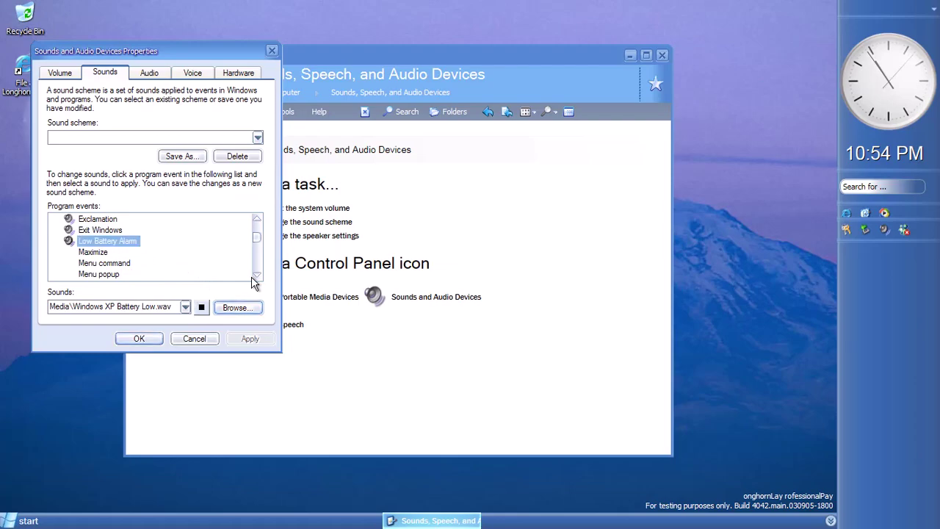
{"action": "left_click", "coordinate": [257, 275]}
{"action": "left_click", "coordinate": [256, 276]}
{"action": "left_click", "coordinate": [257, 277]}
Play the New Mail Notification, Start Windows, System Notification, Windows Logoff and Windows Logon sounds
{"action": "left_click", "coordinate": [117, 231]}
{"action": "left_click", "coordinate": [201, 307]}
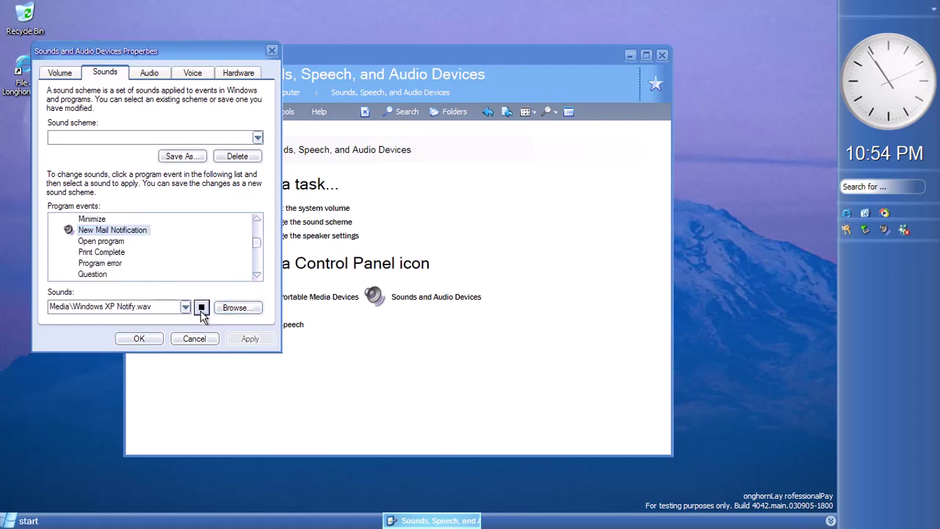
{"action": "scroll", "coordinate": [255, 273], "scroll_direction": "down", "scroll_amount": 9}
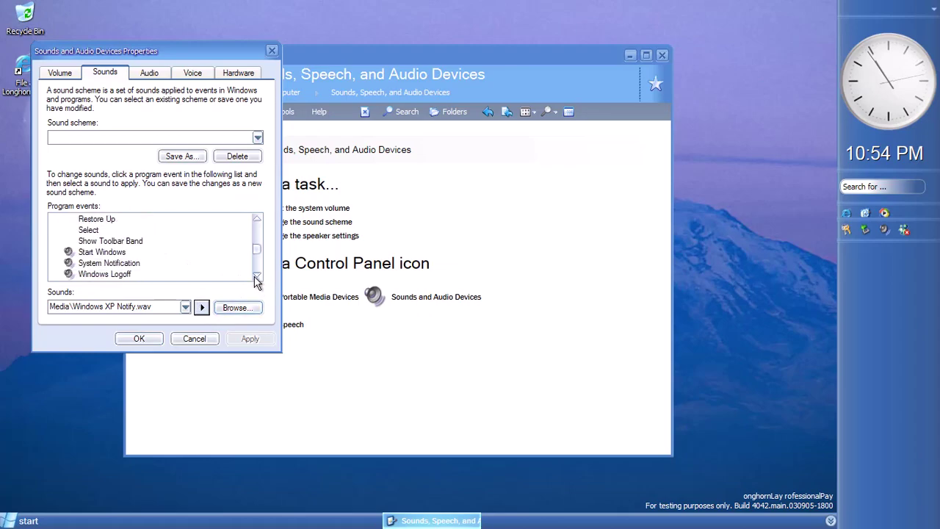
{"action": "left_click", "coordinate": [118, 231]}
{"action": "left_click", "coordinate": [202, 307]}
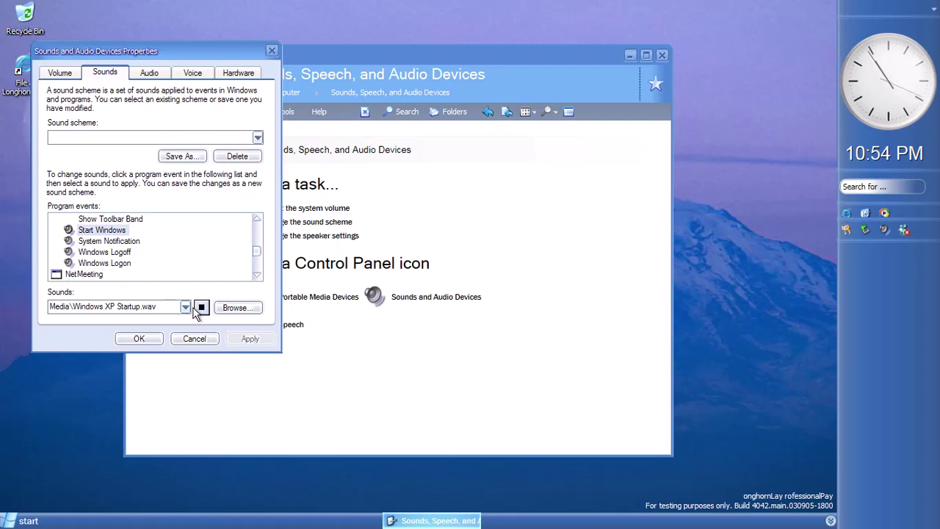
{"action": "left_click", "coordinate": [121, 242]}
{"action": "left_click", "coordinate": [201, 307]}
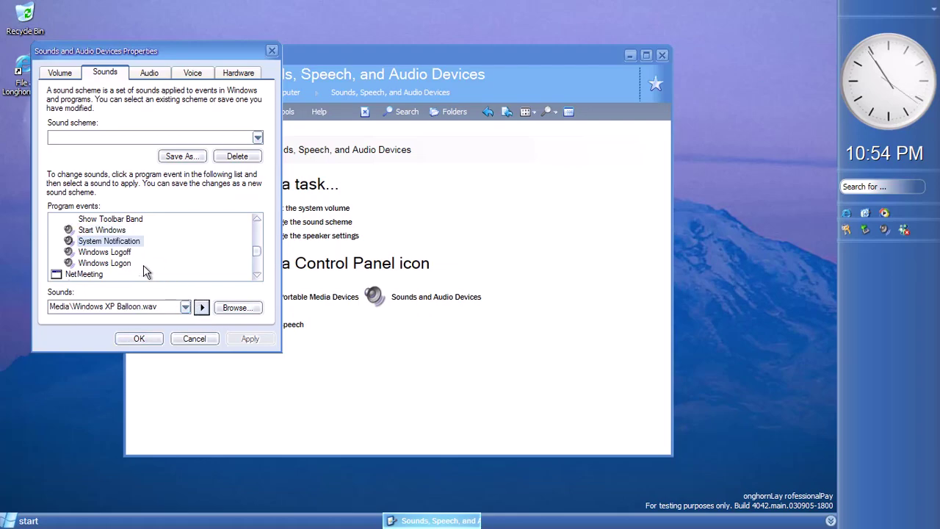
{"action": "left_click", "coordinate": [110, 252]}
{"action": "left_click", "coordinate": [203, 308]}
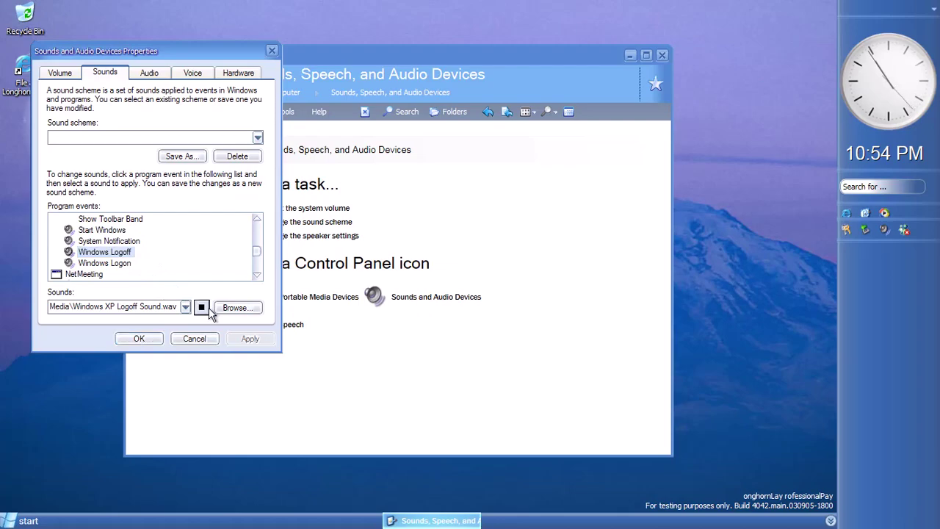
{"action": "left_click", "coordinate": [120, 263]}
{"action": "left_click", "coordinate": [201, 307]}
{"action": "scroll", "coordinate": [262, 278], "scroll_direction": "down", "scroll_amount": 5}
Play the NetMeeting and Explorer sounds: Person Joins, Person Leaves, Receive Call, Request to Join, Blocked Pop-up, Empty Recycle Bin and Start Navigation
{"action": "left_click", "coordinate": [105, 234]}
{"action": "left_click", "coordinate": [202, 307]}
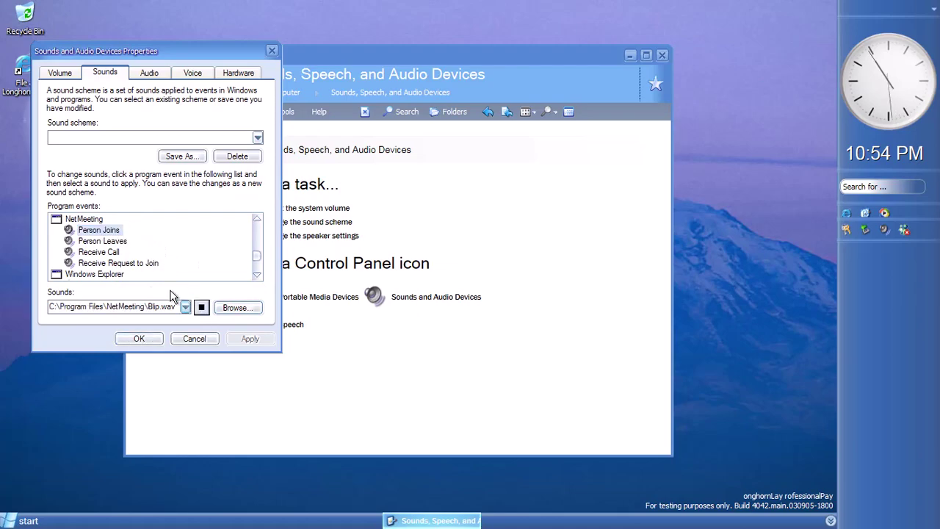
{"action": "left_click", "coordinate": [110, 241]}
{"action": "left_click", "coordinate": [202, 307]}
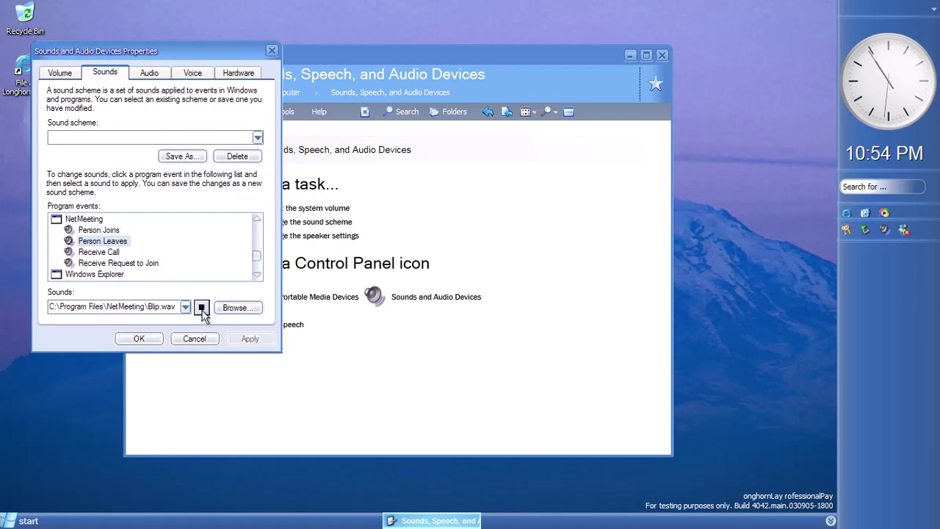
{"action": "left_click", "coordinate": [108, 252]}
{"action": "left_click", "coordinate": [201, 307]}
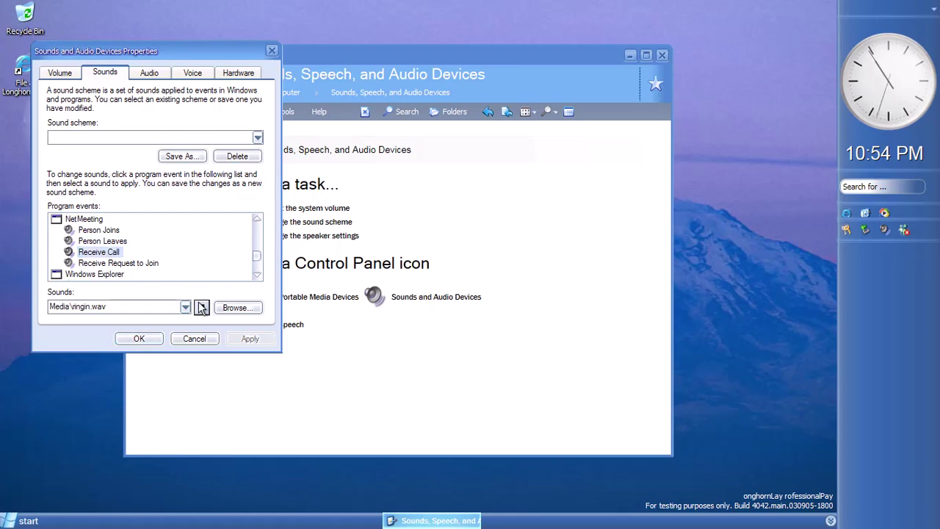
{"action": "left_click", "coordinate": [133, 263]}
{"action": "left_click", "coordinate": [201, 307]}
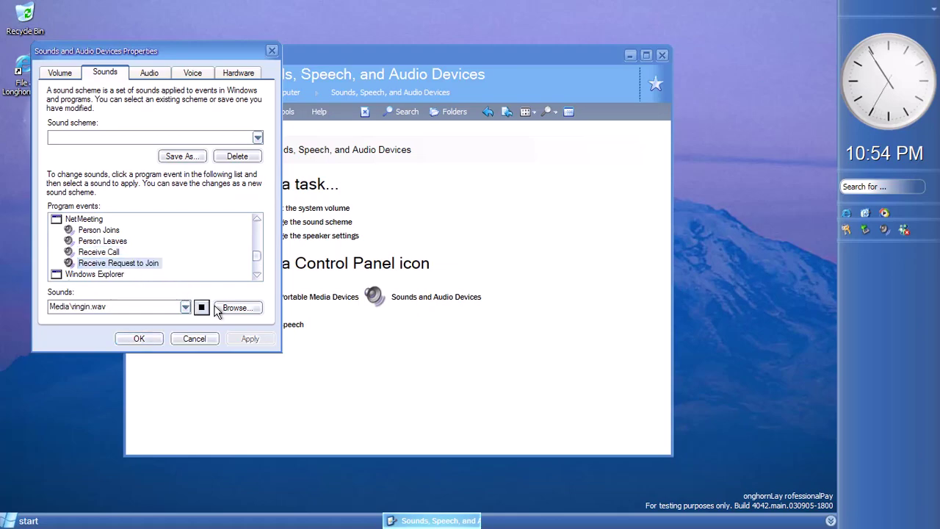
{"action": "left_click", "coordinate": [256, 274]}
{"action": "left_click", "coordinate": [257, 275]}
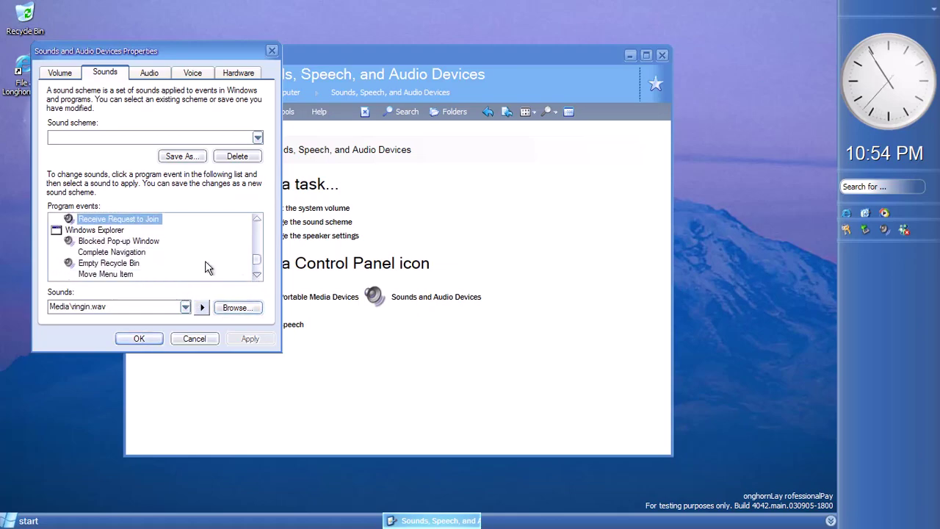
{"action": "left_click", "coordinate": [141, 242]}
{"action": "left_click", "coordinate": [202, 307]}
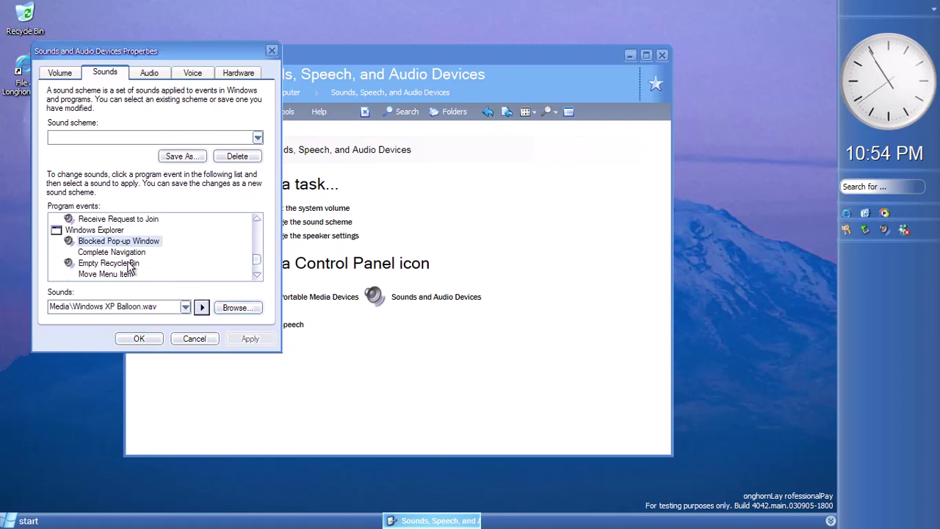
{"action": "left_click", "coordinate": [109, 263]}
{"action": "left_click", "coordinate": [256, 276]}
{"action": "left_click", "coordinate": [200, 307]}
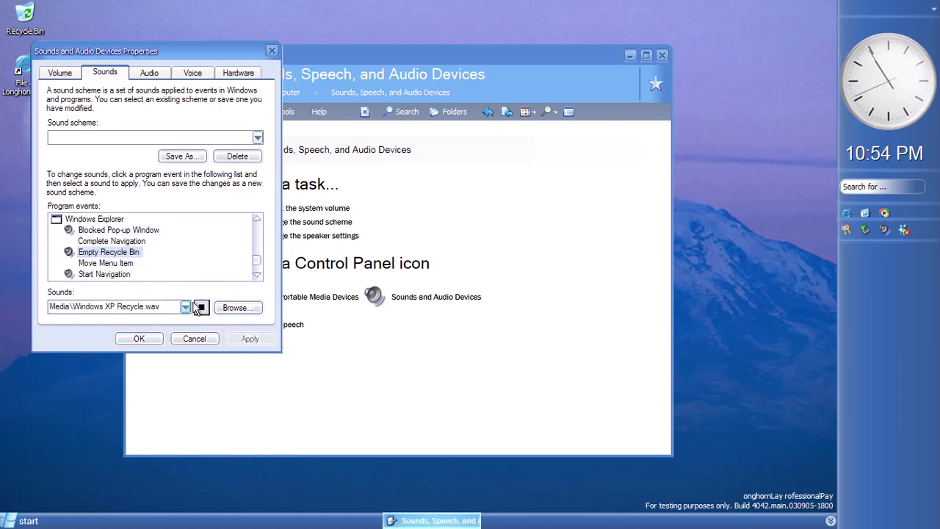
{"action": "left_click", "coordinate": [117, 275]}
{"action": "left_click", "coordinate": [202, 307]}
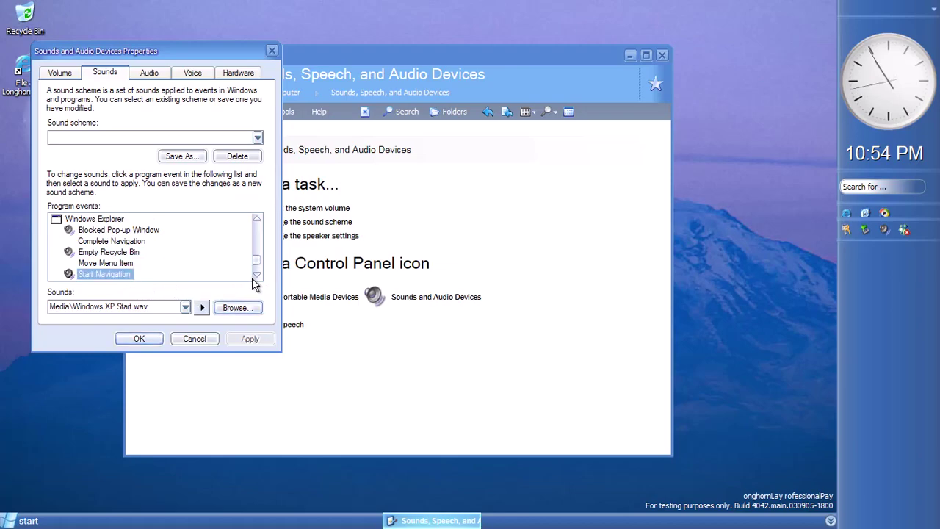
{"action": "double_click", "coordinate": [256, 275]}
{"action": "double_click", "coordinate": [256, 277]}
{"action": "key", "text": "Down"}
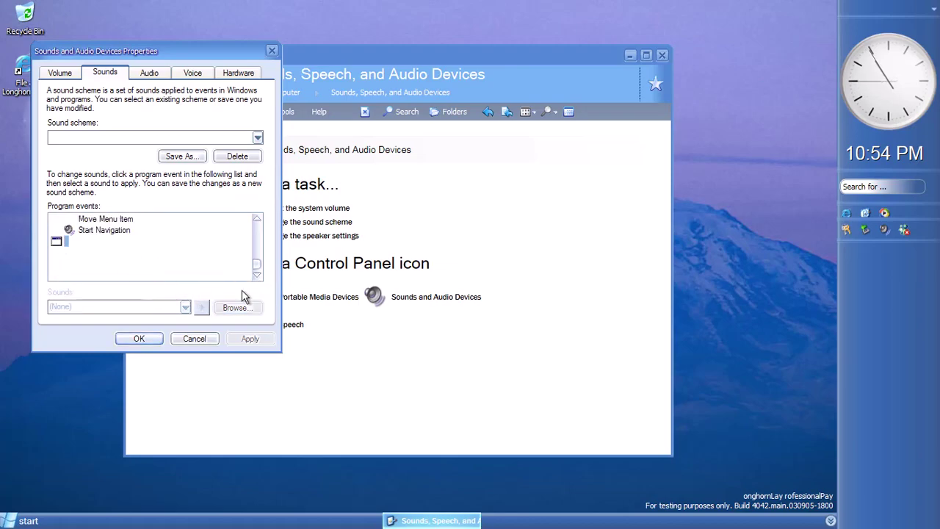
{"action": "scroll", "coordinate": [255, 248], "scroll_direction": "up", "scroll_amount": 10}
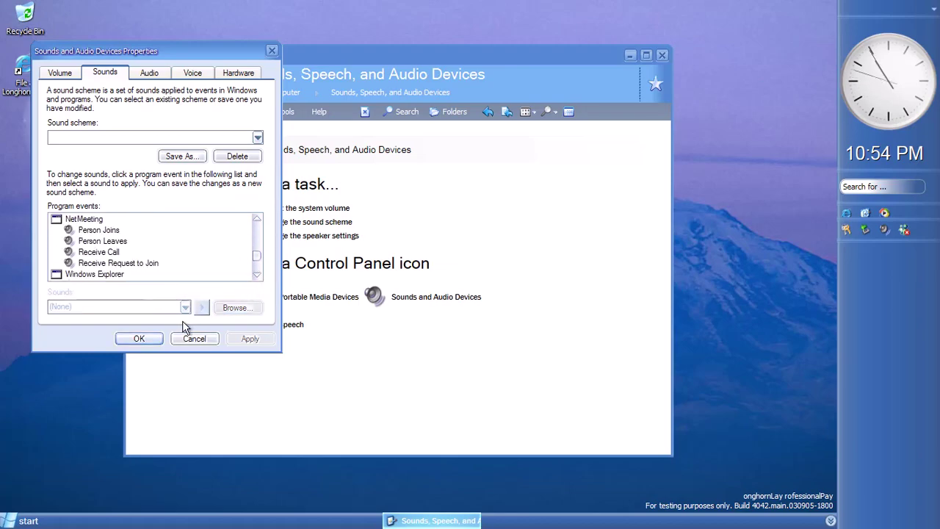
Cancel without saving, reopen Sounds and Audio Devices to view the sound schemes, close it unchanged, then open Speech
{"action": "left_click", "coordinate": [195, 339]}
{"action": "left_click", "coordinate": [378, 309]}
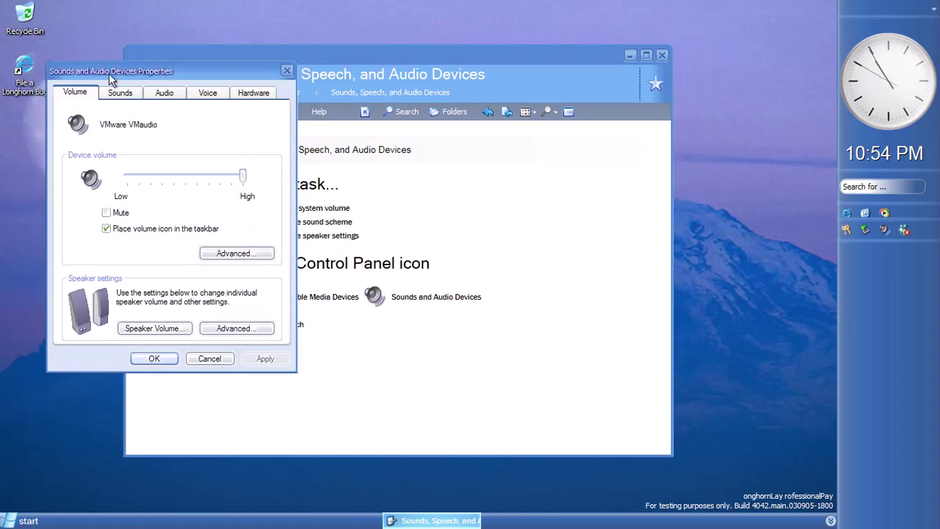
{"action": "left_click", "coordinate": [120, 93]}
{"action": "left_click", "coordinate": [176, 157]}
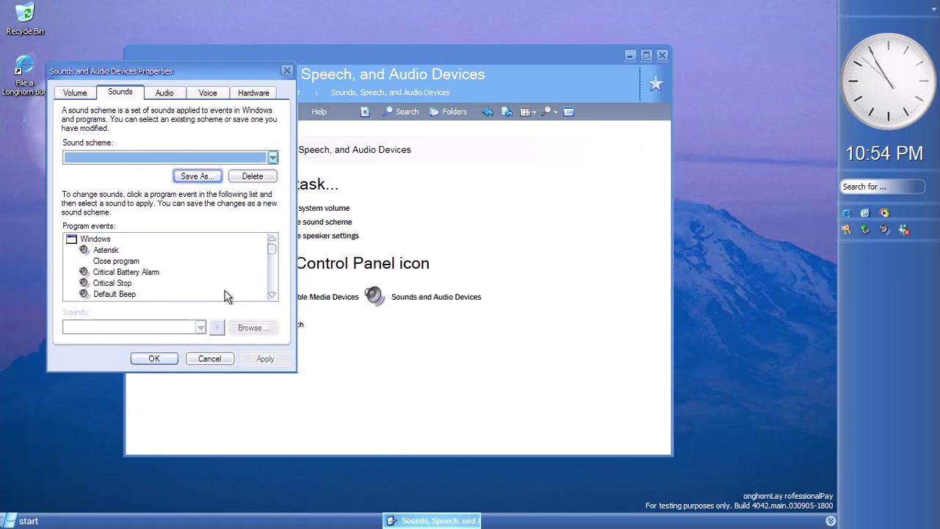
{"action": "left_click", "coordinate": [209, 359]}
{"action": "left_click", "coordinate": [291, 331]}
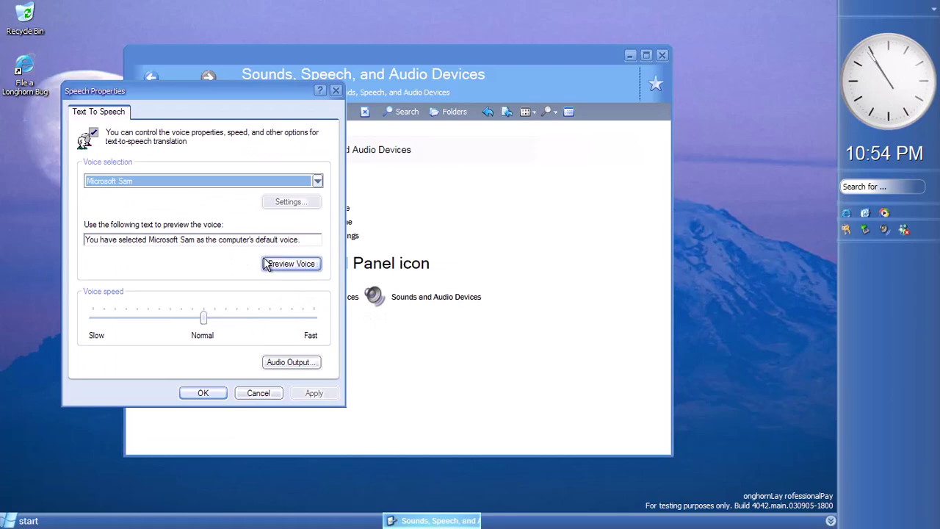
Preview the current voice, choose Microsoft Sam, and replace the preview text with repeated 'soi soi soi'
{"action": "left_click", "coordinate": [288, 265]}
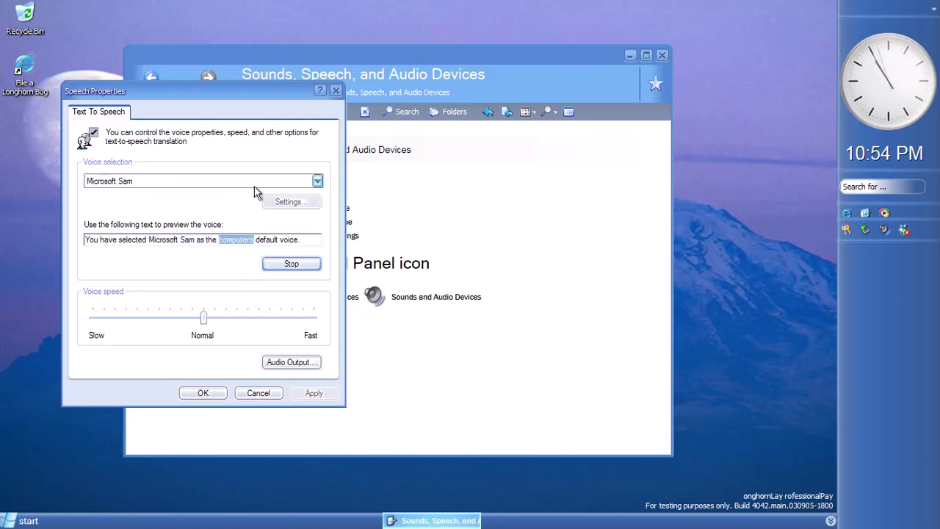
{"action": "left_click", "coordinate": [317, 181]}
{"action": "left_click", "coordinate": [294, 191]}
{"action": "left_click_drag", "start_coordinate": [299, 243], "coordinate": [25, 251]}
{"action": "type", "text": "soi soi soi"}
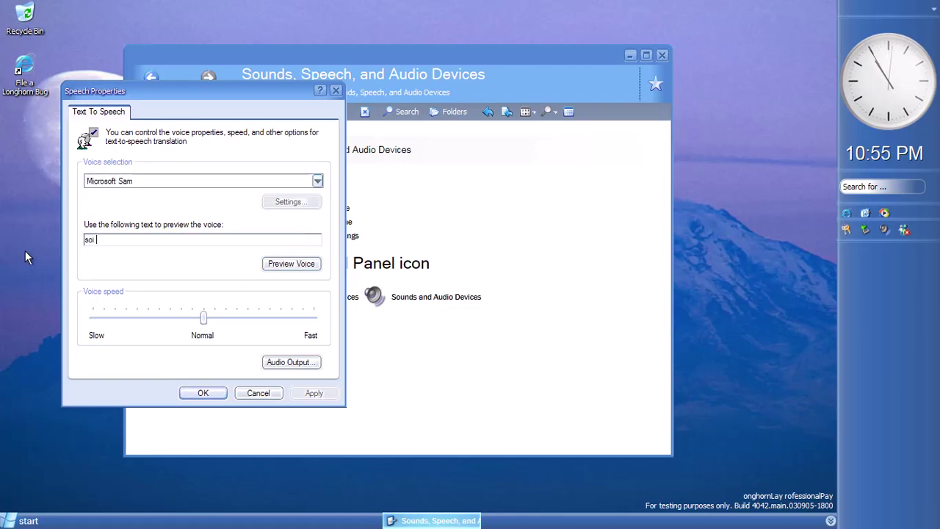
{"action": "key", "text": "ctrl+a"}
{"action": "key", "text": "ctrl+c"}
{"action": "key", "text": "End"}
{"action": "key", "text": "ctrl+v"}
{"action": "key", "text": "ctrl+v"}
{"action": "key", "text": "ctrl+v"}
{"action": "key", "text": "ctrl+v"}
{"action": "key", "text": "ctrl+v"}
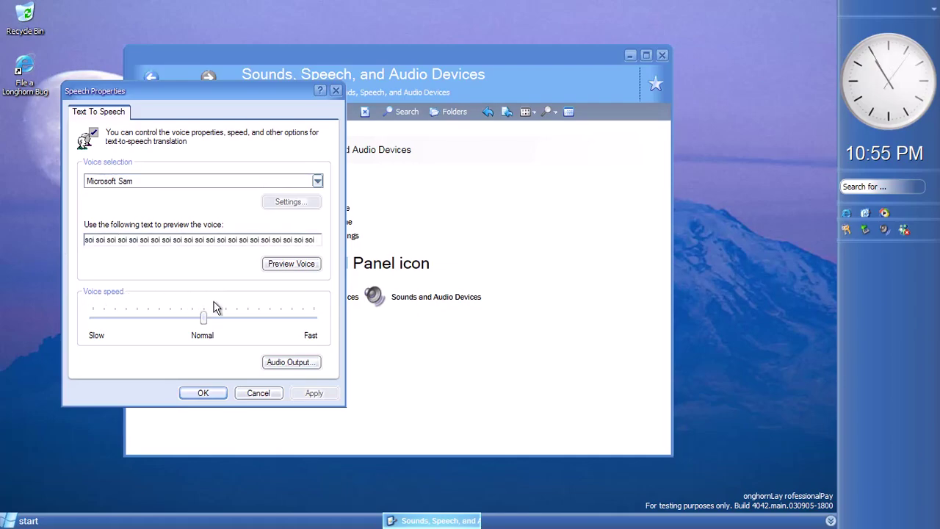
Preview Microsoft Sam at the slowest speed, one step faster, and just past Normal, then cancel Speech Properties
{"action": "left_click", "coordinate": [81, 319]}
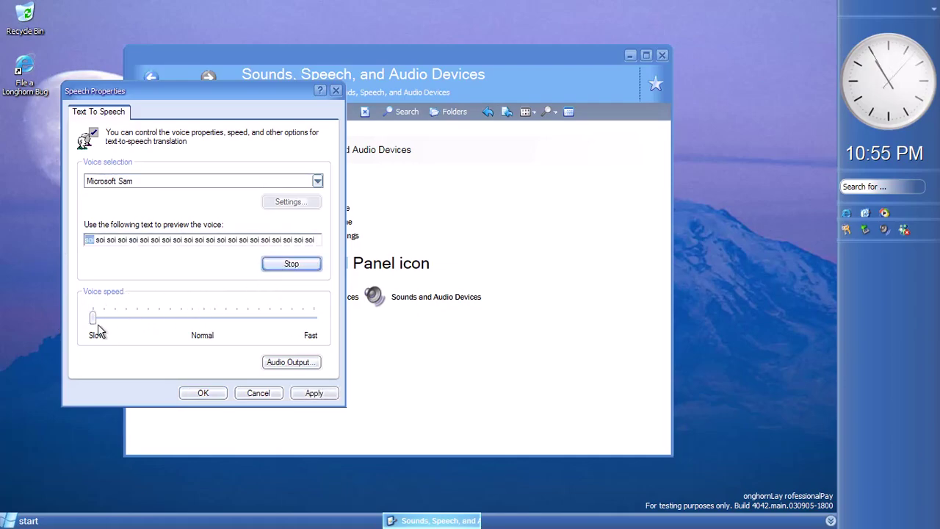
{"action": "left_click_drag", "start_coordinate": [94, 327], "coordinate": [105, 325]}
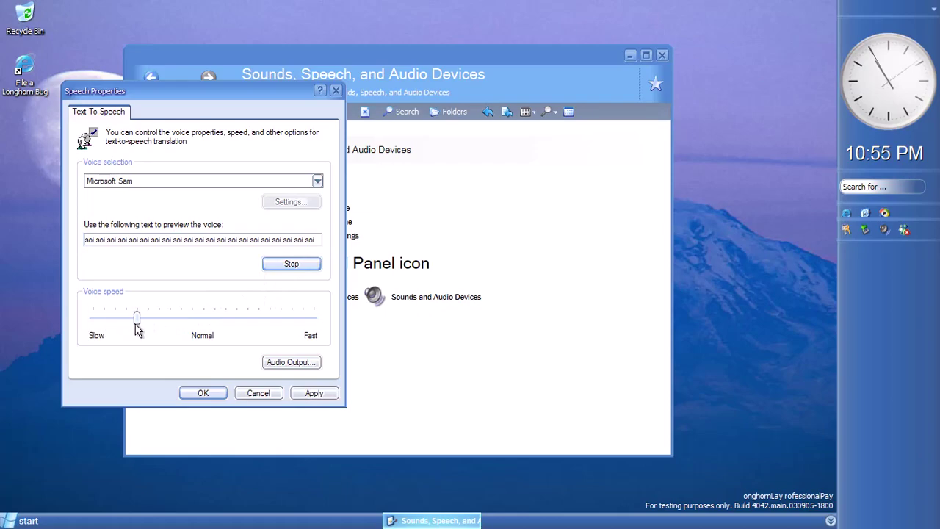
{"action": "left_click_drag", "start_coordinate": [174, 326], "coordinate": [315, 326]}
{"action": "left_click", "coordinate": [257, 393]}
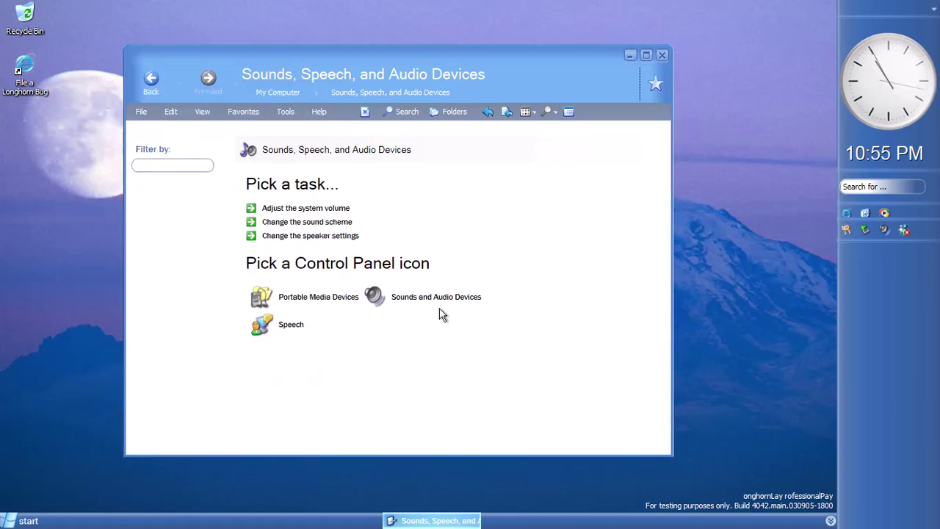
Open and cancel the speaker settings, view Portable Media Devices, then return to the Control Panel categories
{"action": "left_click", "coordinate": [298, 235]}
{"action": "left_click", "coordinate": [241, 399]}
{"action": "left_click", "coordinate": [319, 301]}
{"action": "left_click", "coordinate": [141, 78]}
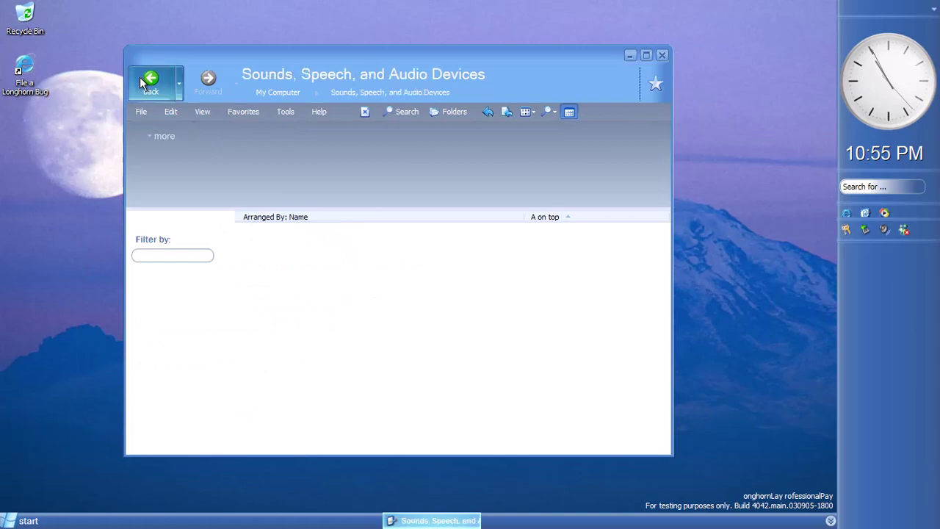
{"action": "left_click", "coordinate": [141, 78]}
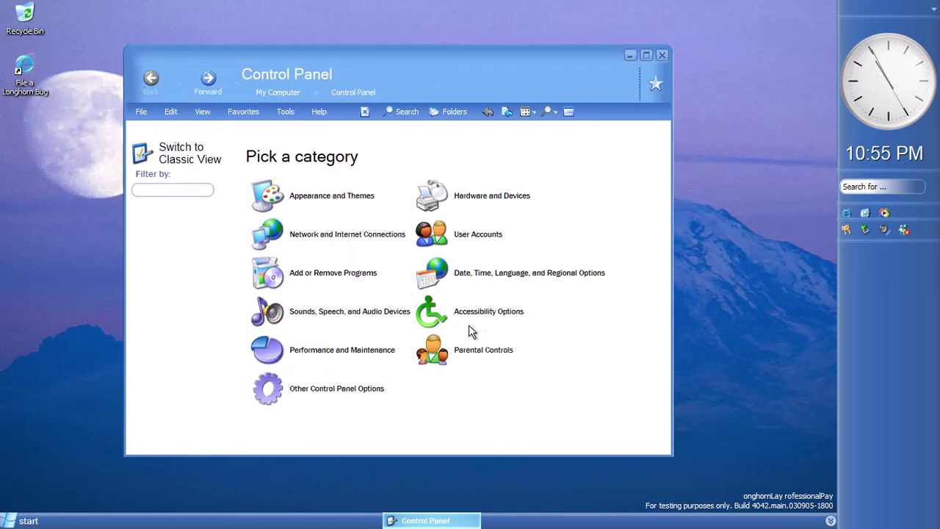
Browse the Sound, Display, Mouse and General tabs of Accessibility Options, then close them
{"action": "left_click", "coordinate": [484, 312]}
{"action": "left_click", "coordinate": [296, 285]}
{"action": "left_click", "coordinate": [152, 153]}
{"action": "left_click", "coordinate": [183, 152]}
{"action": "left_click", "coordinate": [214, 152]}
{"action": "left_click", "coordinate": [246, 152]}
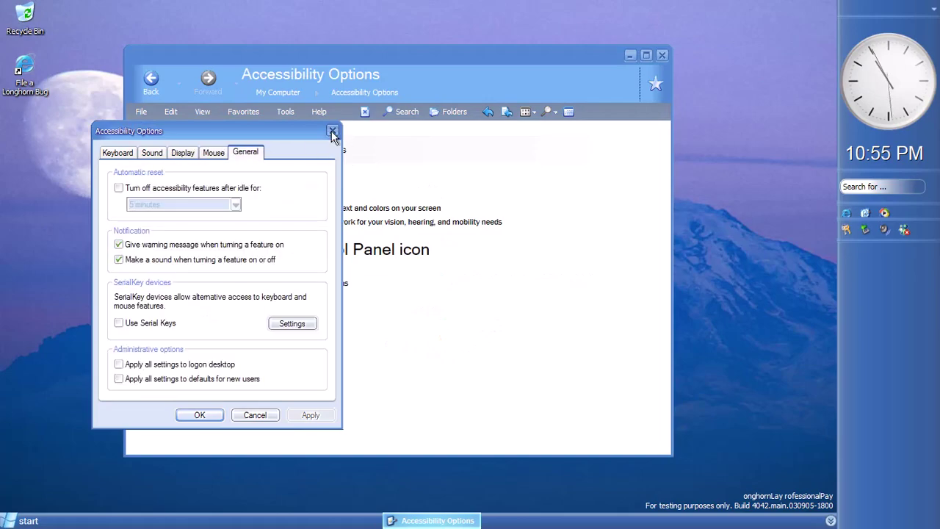
{"action": "left_click", "coordinate": [332, 132]}
{"action": "left_click", "coordinate": [151, 79]}
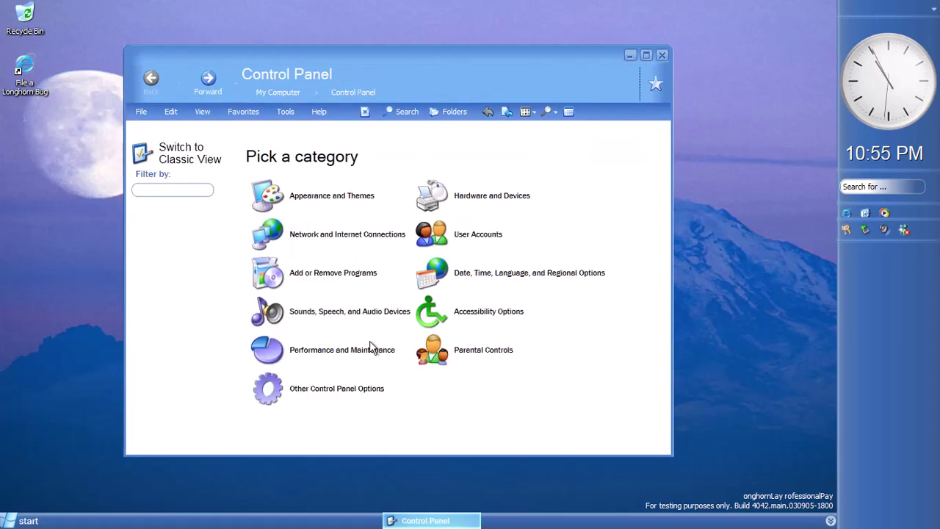
In Performance and Maintenance, look through the System Properties tabs and close without changes
{"action": "left_click", "coordinate": [340, 367]}
{"action": "left_click", "coordinate": [367, 213]}
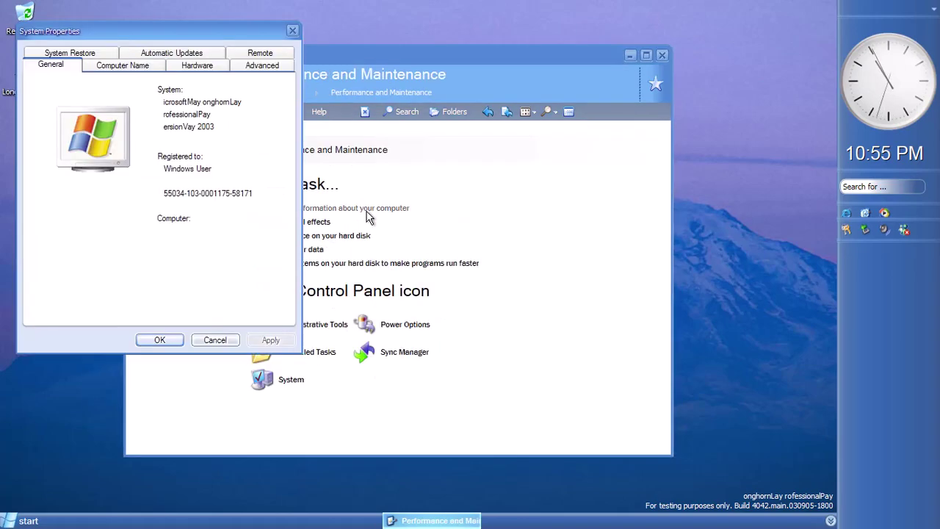
{"action": "left_click", "coordinate": [122, 65]}
{"action": "left_click", "coordinate": [197, 66]}
{"action": "left_click", "coordinate": [262, 65]}
{"action": "left_click", "coordinate": [261, 65]}
{"action": "left_click", "coordinate": [171, 66]}
{"action": "left_click", "coordinate": [70, 65]}
{"action": "left_click", "coordinate": [98, 55]}
{"action": "left_click", "coordinate": [171, 53]}
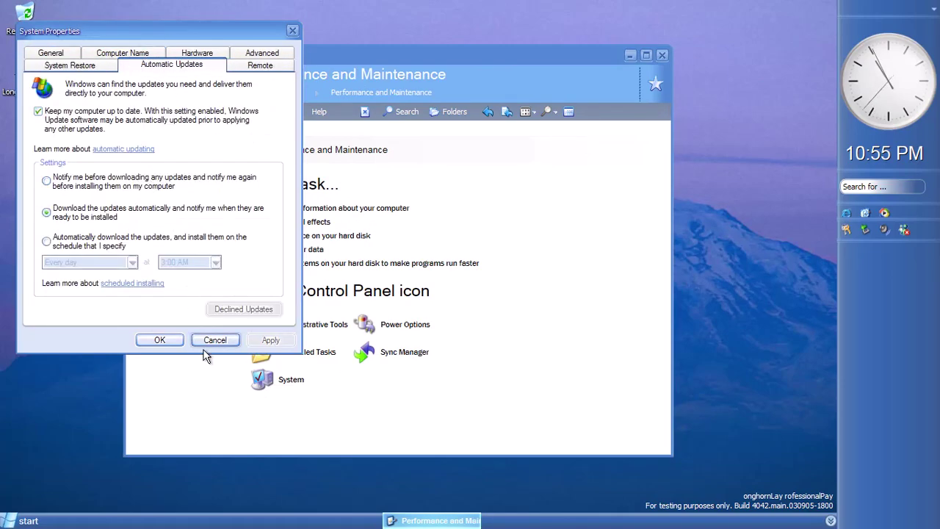
{"action": "key", "text": "Escape"}
Review the performance and virtual memory settings unchanged, then start Disk Cleanup
{"action": "left_click", "coordinate": [312, 222]}
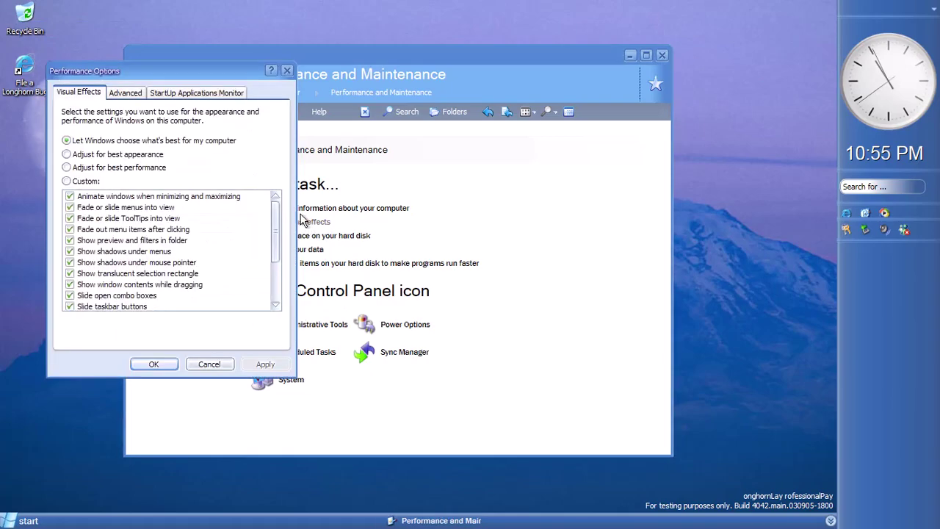
{"action": "left_click", "coordinate": [193, 93]}
{"action": "left_click", "coordinate": [123, 93]}
{"action": "left_click", "coordinate": [247, 326]}
{"action": "left_click", "coordinate": [206, 376]}
{"action": "left_click", "coordinate": [209, 365]}
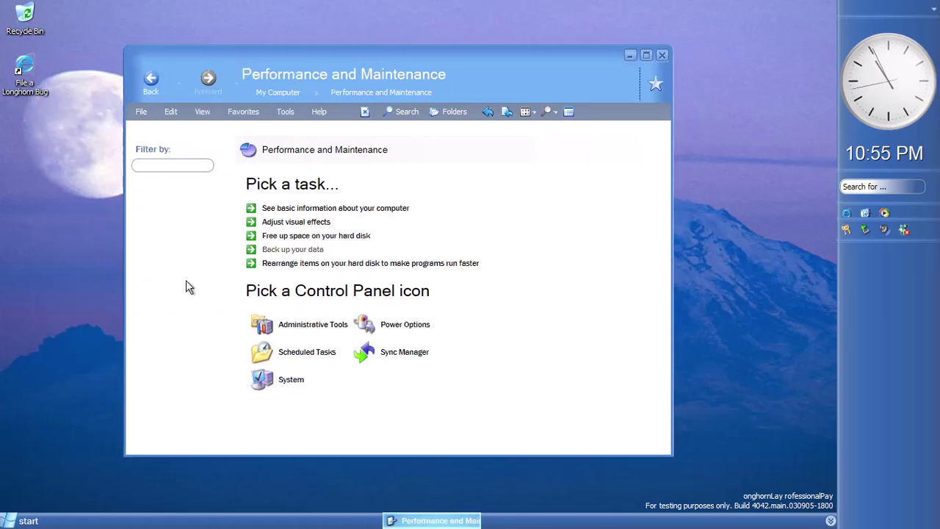
{"action": "left_click", "coordinate": [323, 235]}
View Disk Cleanup's More Options tab and cancel without deleting anything
{"action": "left_click", "coordinate": [82, 291]}
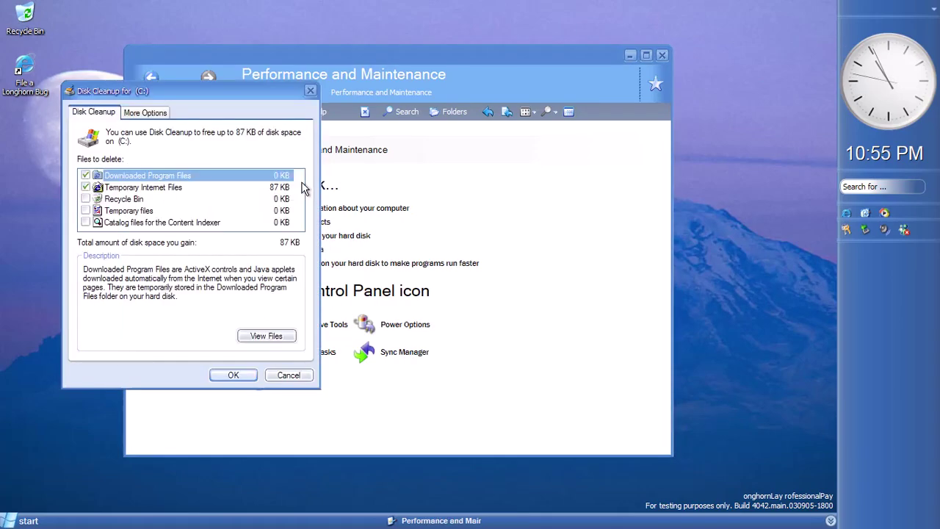
{"action": "left_click", "coordinate": [139, 117]}
{"action": "left_click", "coordinate": [94, 113]}
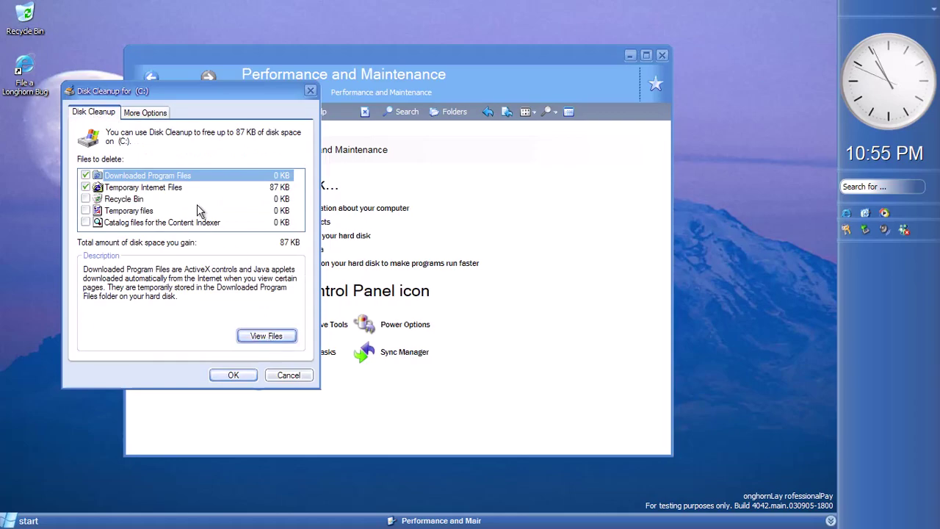
{"action": "left_click", "coordinate": [141, 118]}
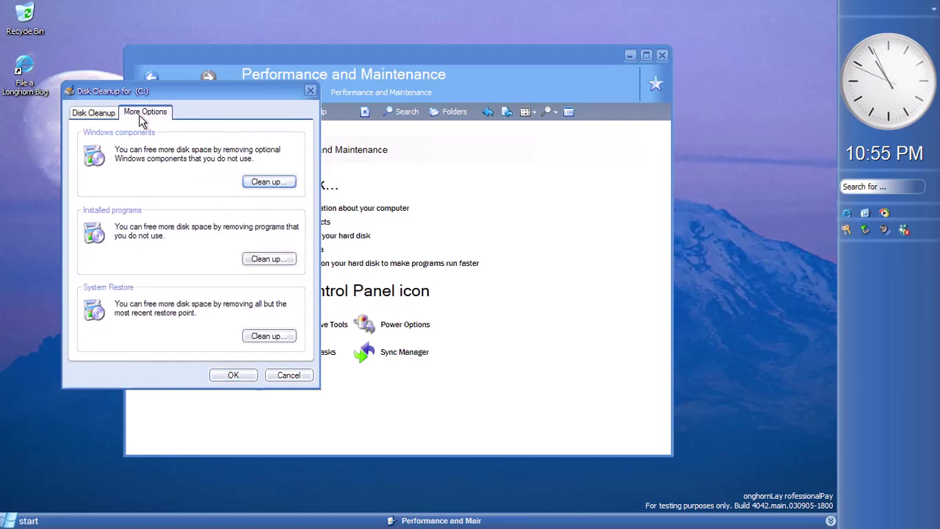
{"action": "left_click", "coordinate": [288, 376]}
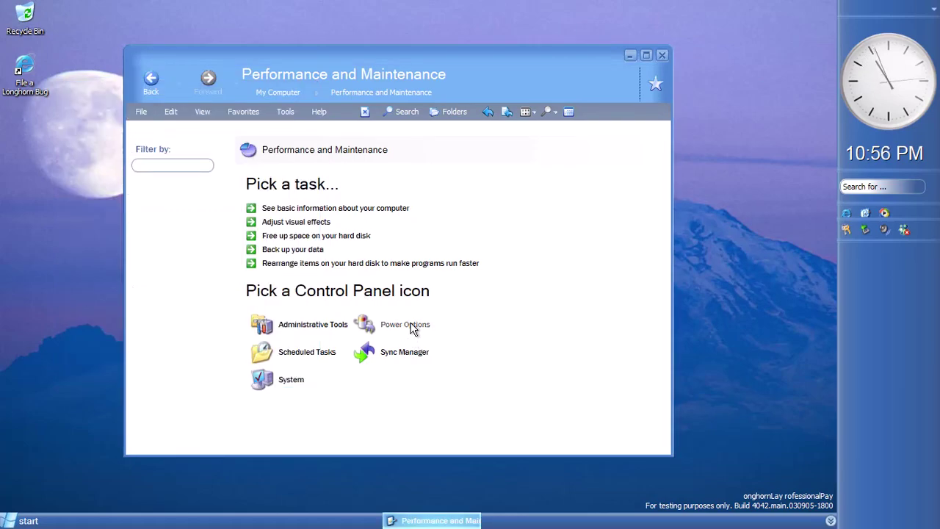
View the Advanced and UPS tabs in Power Options, then cancel
{"action": "left_click", "coordinate": [410, 326]}
{"action": "left_click", "coordinate": [122, 53]}
{"action": "left_click", "coordinate": [177, 52]}
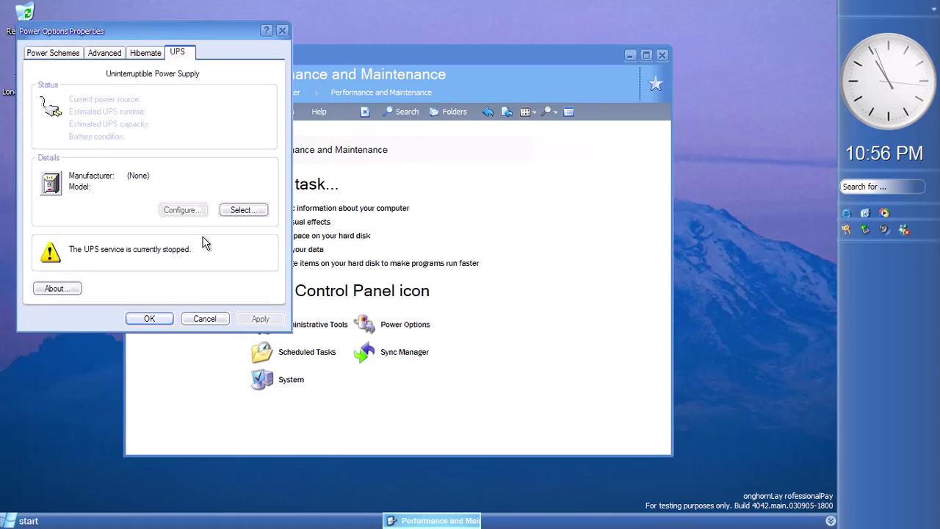
{"action": "left_click", "coordinate": [206, 320]}
Try the Adjust .NET Security and Trust an Assembly wizards, then close the .NET Wizards window
{"action": "left_click", "coordinate": [314, 325]}
{"action": "left_click", "coordinate": [274, 358]}
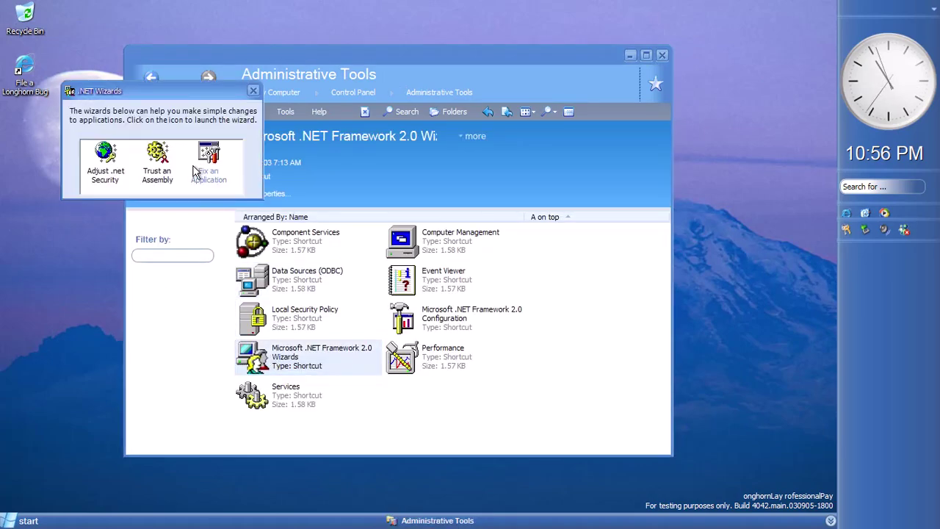
{"action": "left_click", "coordinate": [120, 179]}
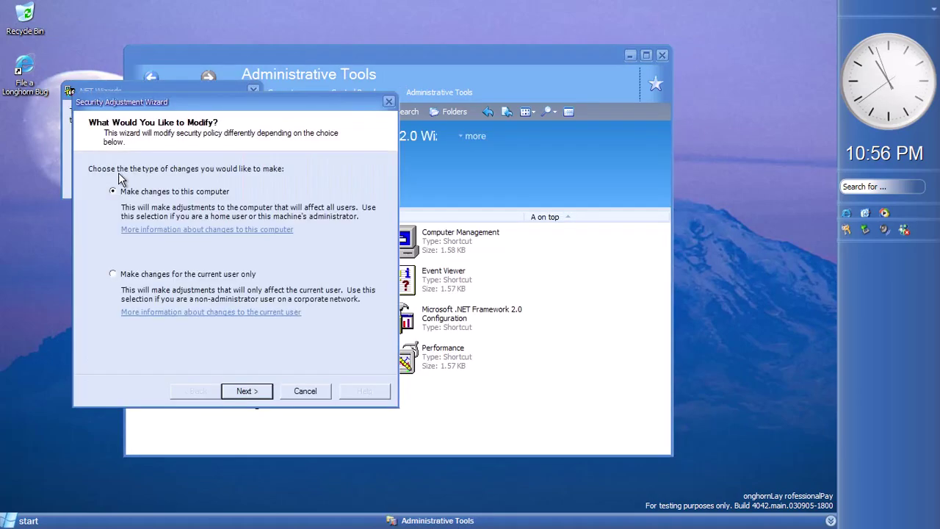
{"action": "left_click", "coordinate": [390, 100]}
{"action": "left_click", "coordinate": [158, 176]}
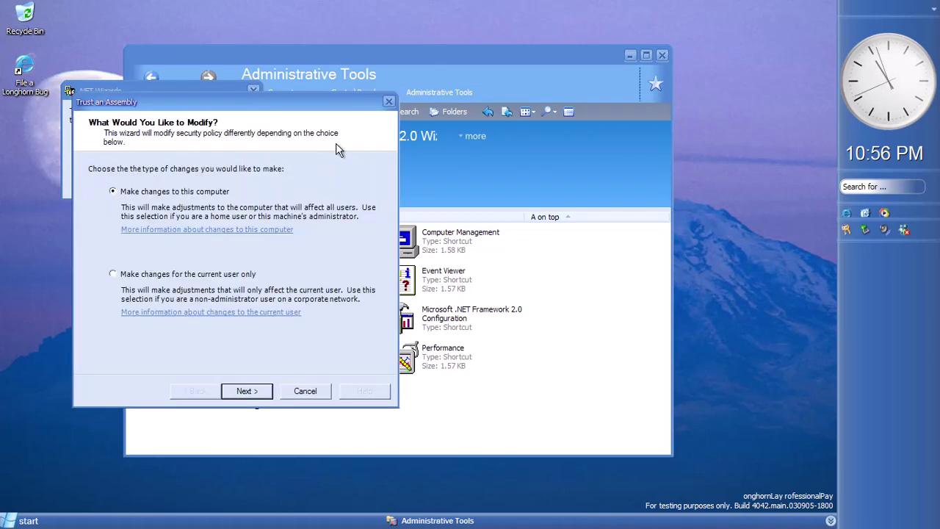
{"action": "left_click", "coordinate": [390, 103]}
{"action": "left_click", "coordinate": [112, 174]}
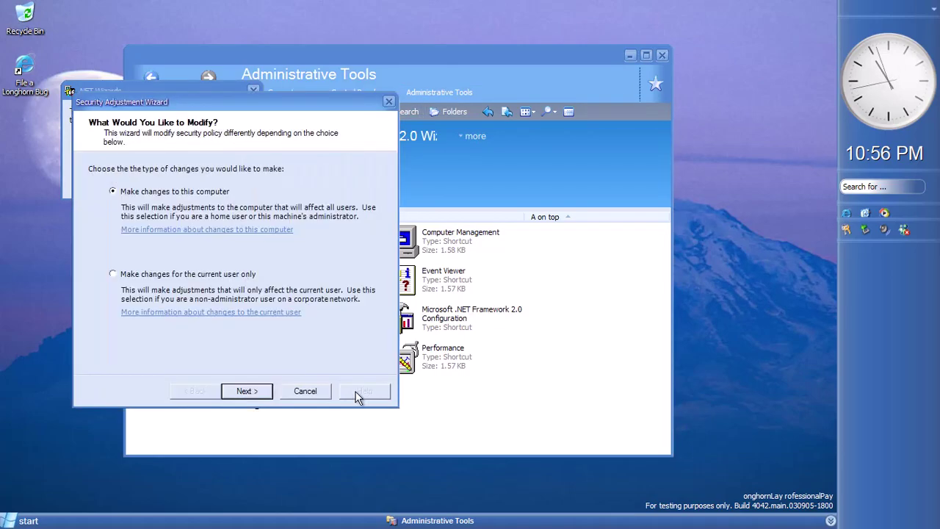
{"action": "left_click", "coordinate": [305, 391]}
{"action": "left_click", "coordinate": [157, 166]}
{"action": "left_click", "coordinate": [305, 390]}
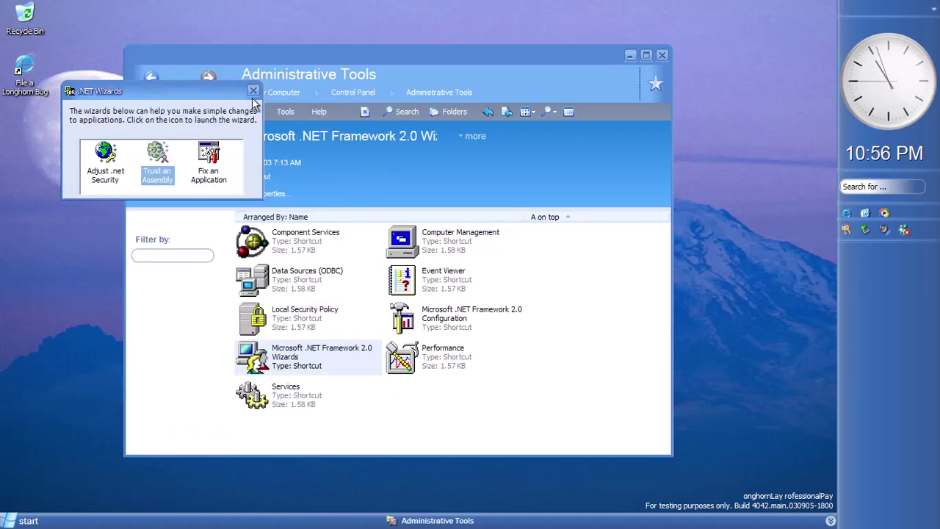
{"action": "left_click", "coordinate": [253, 91]}
Open Sync Manager and look inside the Microsoft Exchange sync folder
{"action": "key", "text": "BackSpace"}
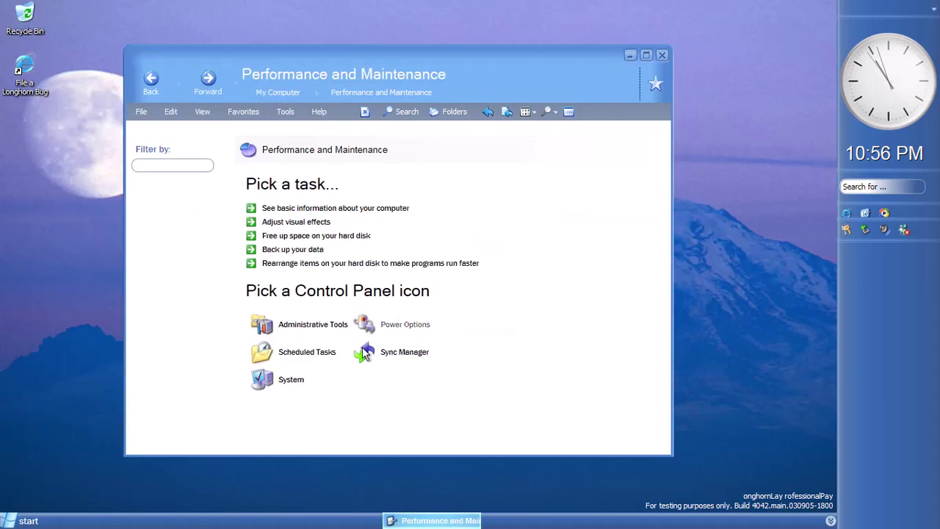
{"action": "left_click", "coordinate": [405, 353]}
{"action": "scroll", "coordinate": [338, 337], "scroll_direction": "down", "scroll_amount": 5}
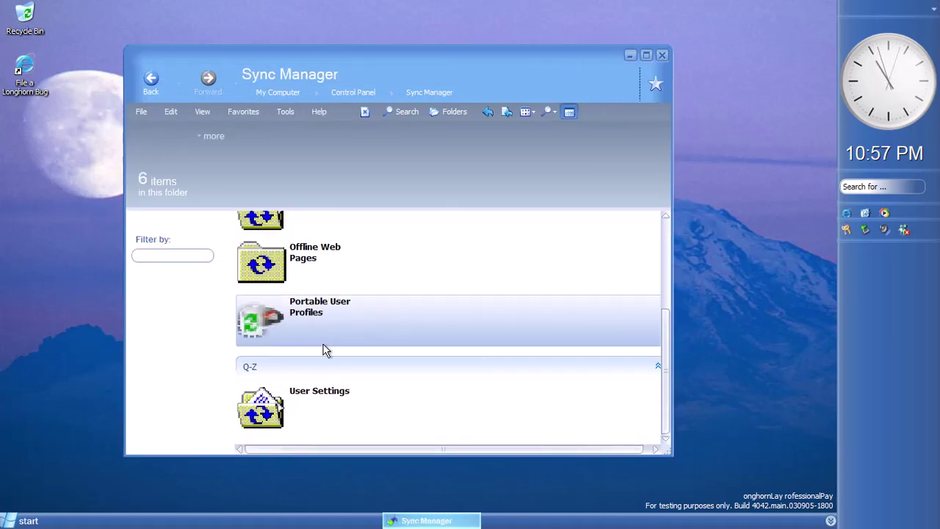
{"action": "scroll", "coordinate": [326, 351], "scroll_direction": "up", "scroll_amount": 5}
{"action": "left_click", "coordinate": [331, 267]}
{"action": "left_click", "coordinate": [161, 97]}
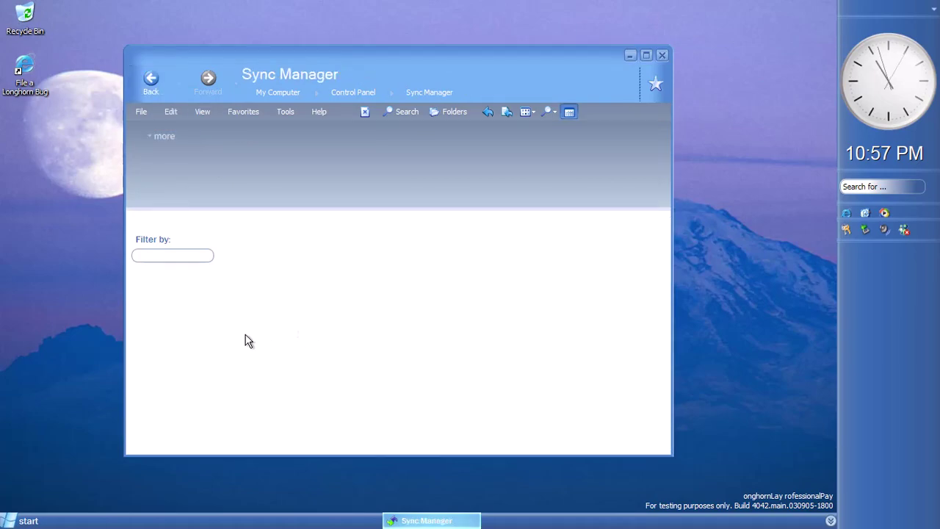
Check the WinFS-to-WinFS and User Settings sync folders, then go back to the Control Panel categories
{"action": "left_click", "coordinate": [362, 346]}
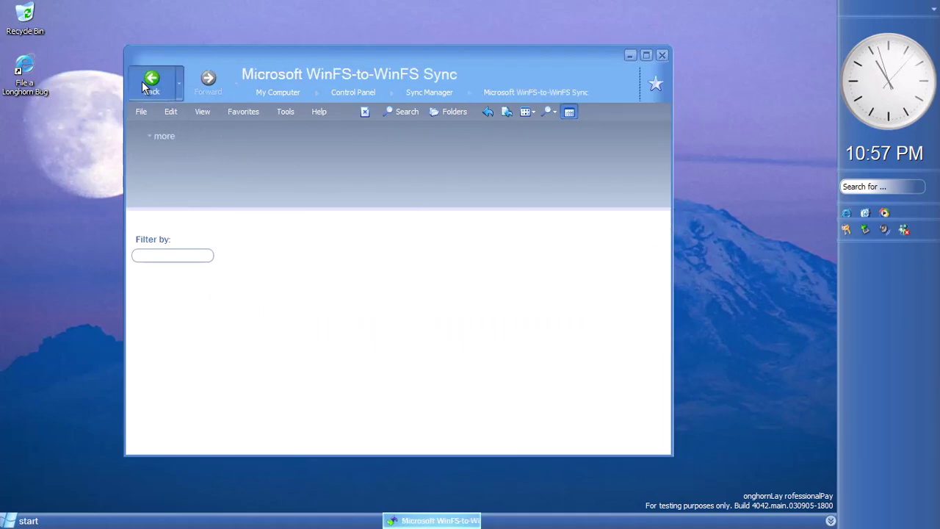
{"action": "left_click", "coordinate": [142, 81]}
{"action": "scroll", "coordinate": [321, 348], "scroll_direction": "down", "scroll_amount": 5}
{"action": "left_click", "coordinate": [327, 416]}
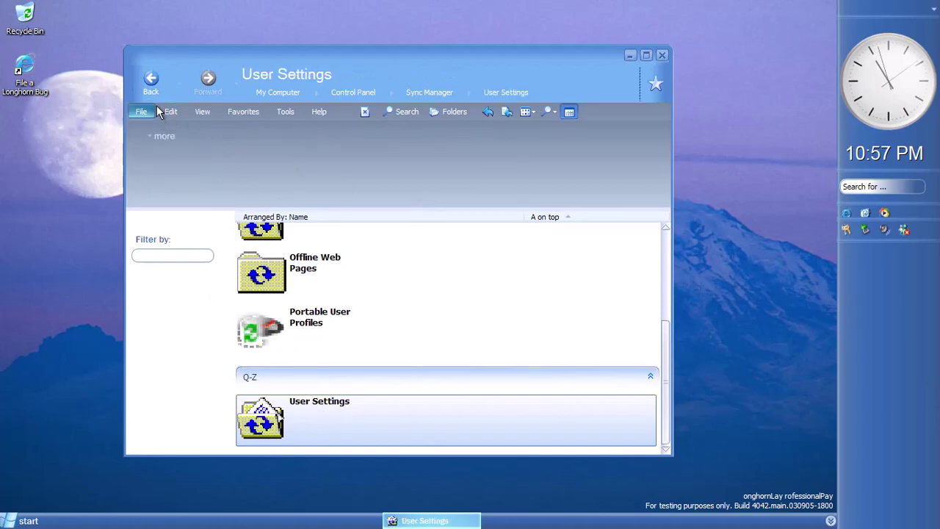
{"action": "left_click", "coordinate": [151, 81]}
{"action": "left_click", "coordinate": [150, 81]}
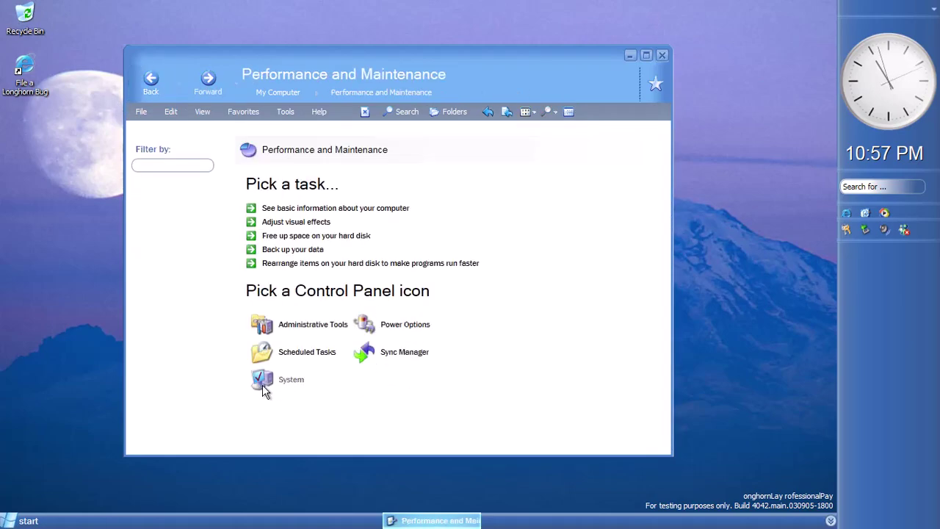
{"action": "left_click", "coordinate": [151, 81]}
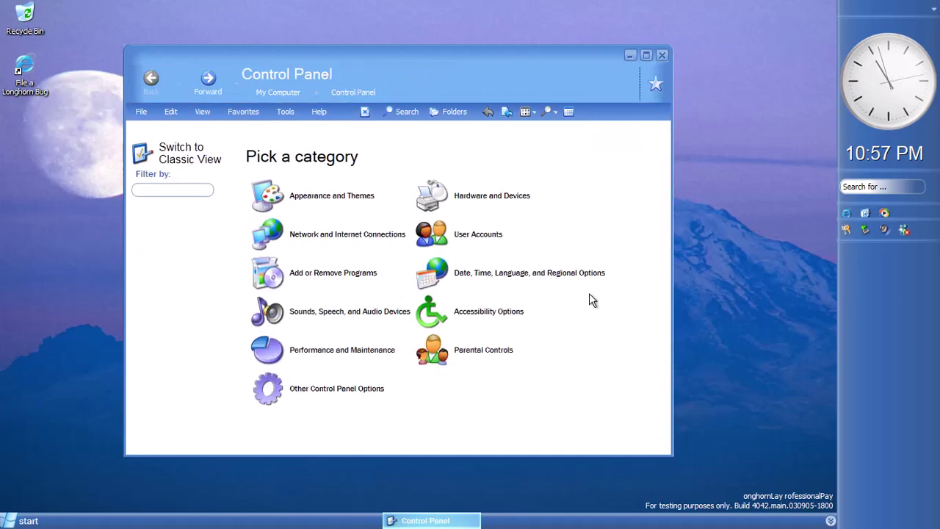
{"action": "left_click", "coordinate": [491, 358]}
{"action": "left_click", "coordinate": [424, 196]}
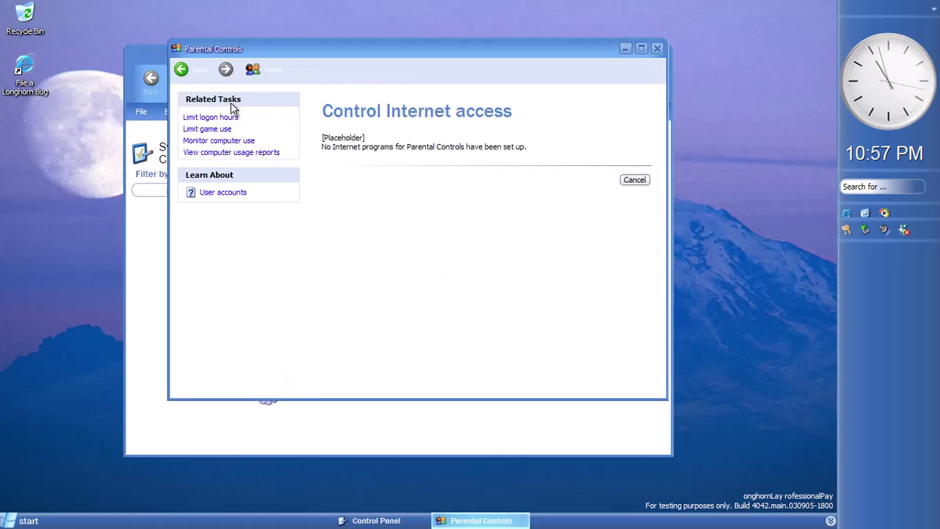
{"action": "left_click", "coordinate": [193, 69]}
{"action": "left_click", "coordinate": [386, 216]}
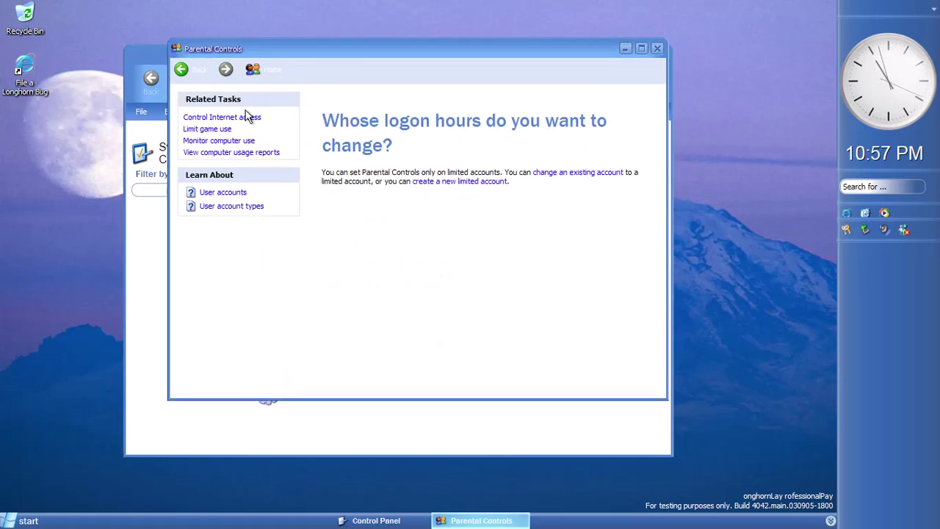
{"action": "left_click", "coordinate": [191, 75]}
{"action": "left_click", "coordinate": [424, 243]}
{"action": "left_click", "coordinate": [182, 69]}
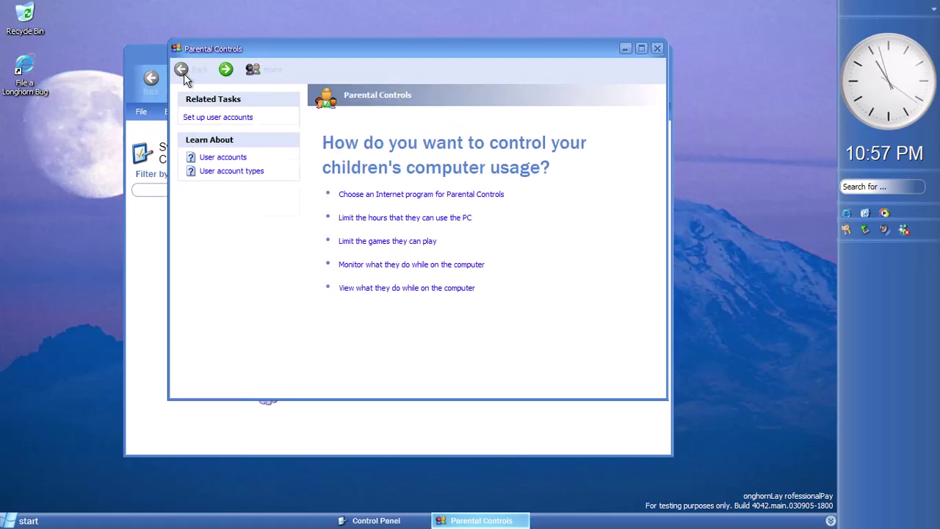
{"action": "left_click", "coordinate": [372, 266]}
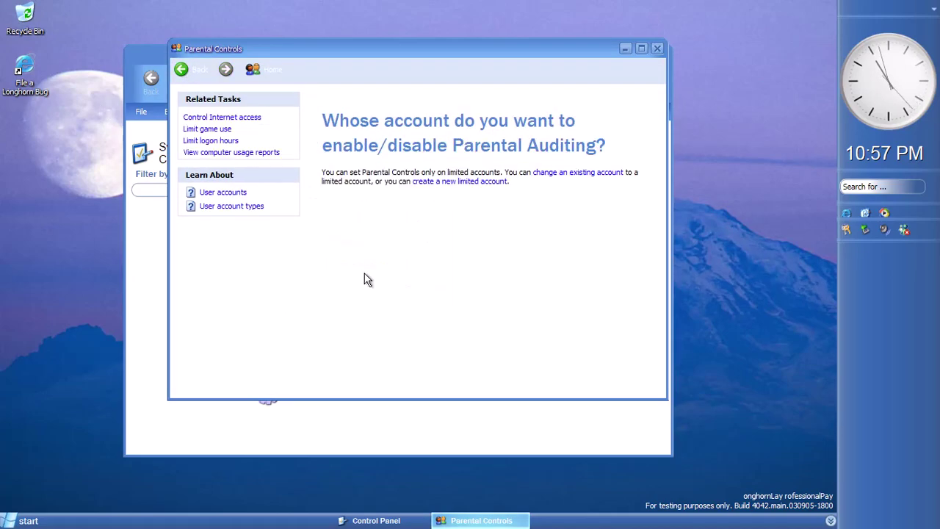
{"action": "left_click", "coordinate": [182, 69]}
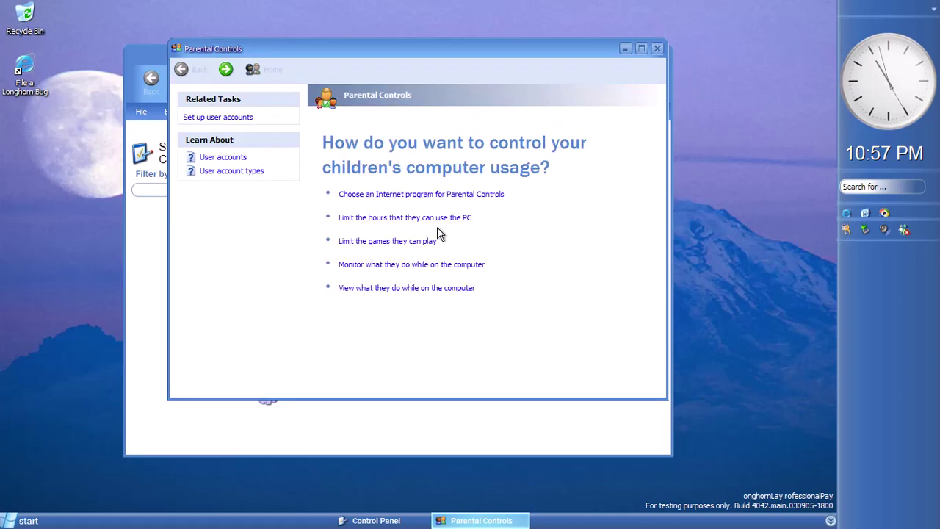
{"action": "left_click", "coordinate": [397, 288]}
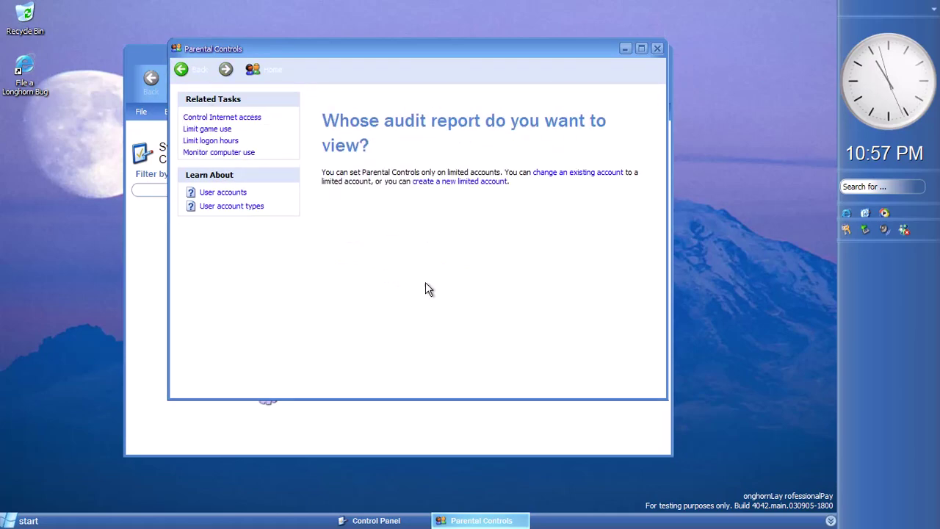
{"action": "left_click", "coordinate": [181, 69]}
{"action": "left_click", "coordinate": [658, 49]}
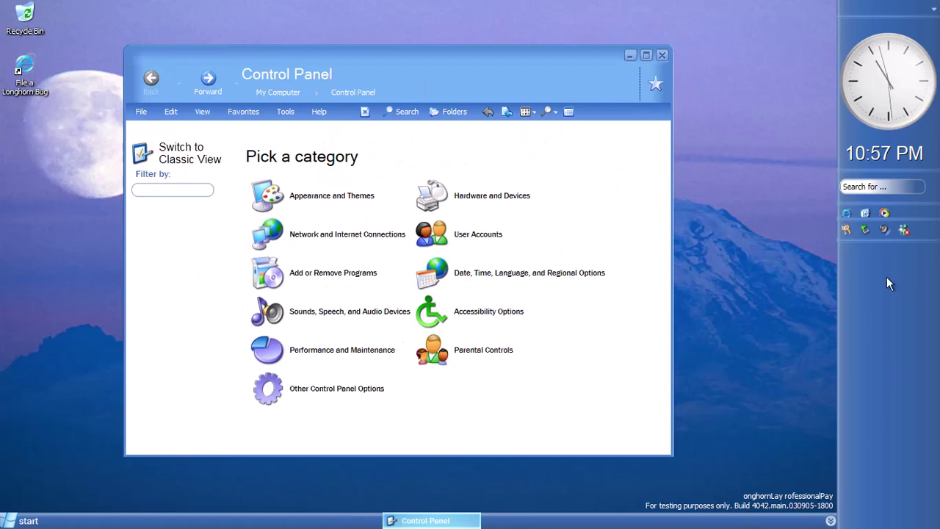
{"action": "left_click", "coordinate": [875, 157]}
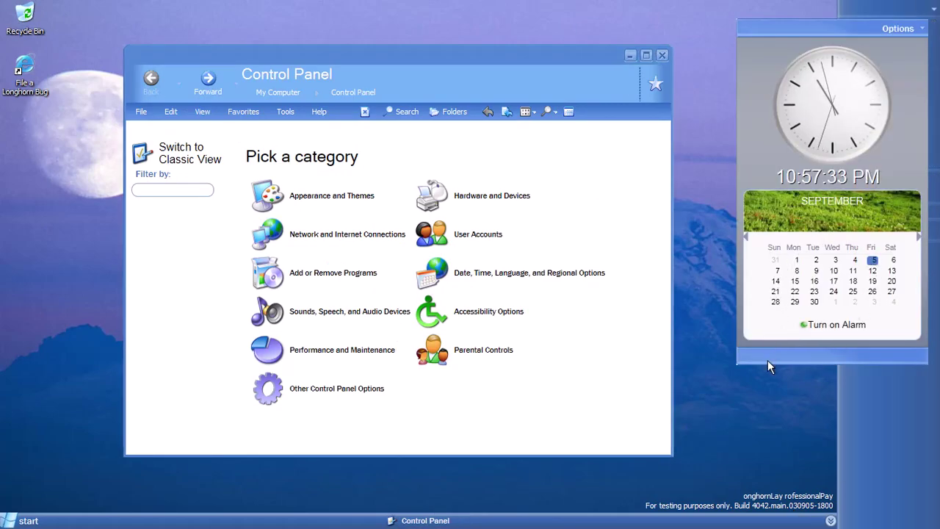
{"action": "left_click", "coordinate": [747, 239]}
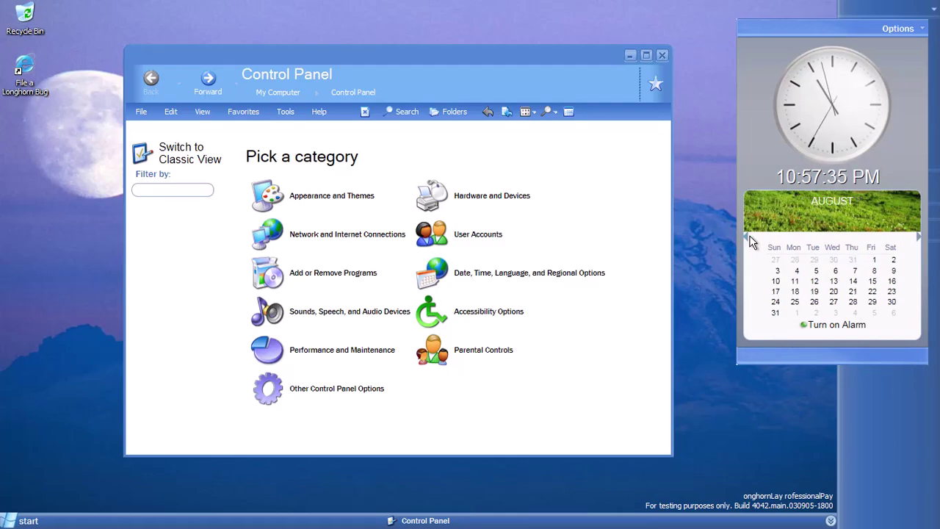
{"action": "left_click", "coordinate": [919, 239]}
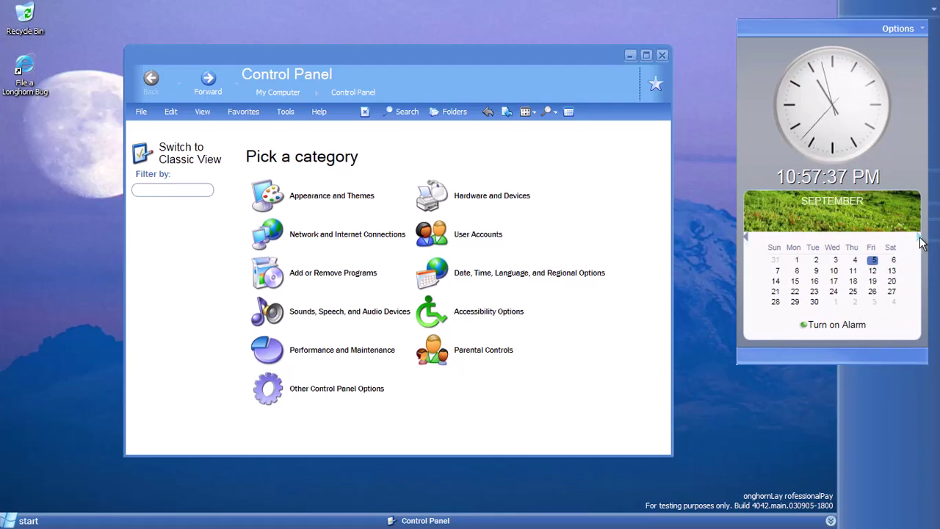
{"action": "left_click", "coordinate": [836, 445]}
{"action": "left_click", "coordinate": [524, 406]}
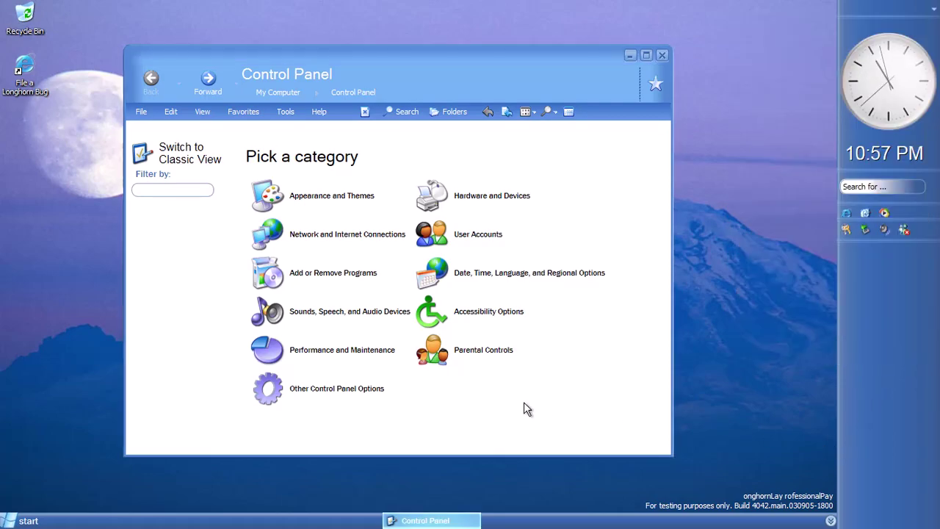
Open Scheduled Tasks under Other Control Panel Options, close the empty list, and go back
{"action": "left_click", "coordinate": [337, 388]}
{"action": "left_click", "coordinate": [326, 266]}
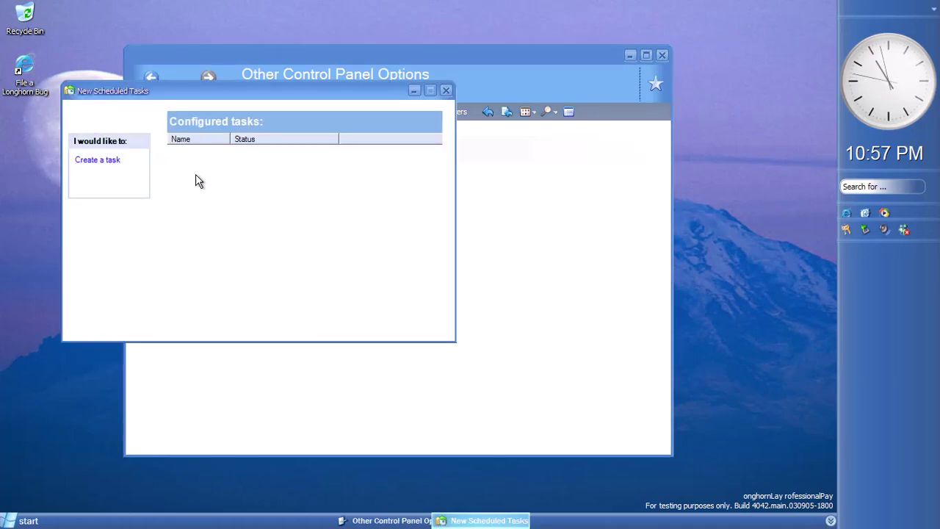
{"action": "left_click", "coordinate": [427, 111]}
{"action": "left_click", "coordinate": [151, 80]}
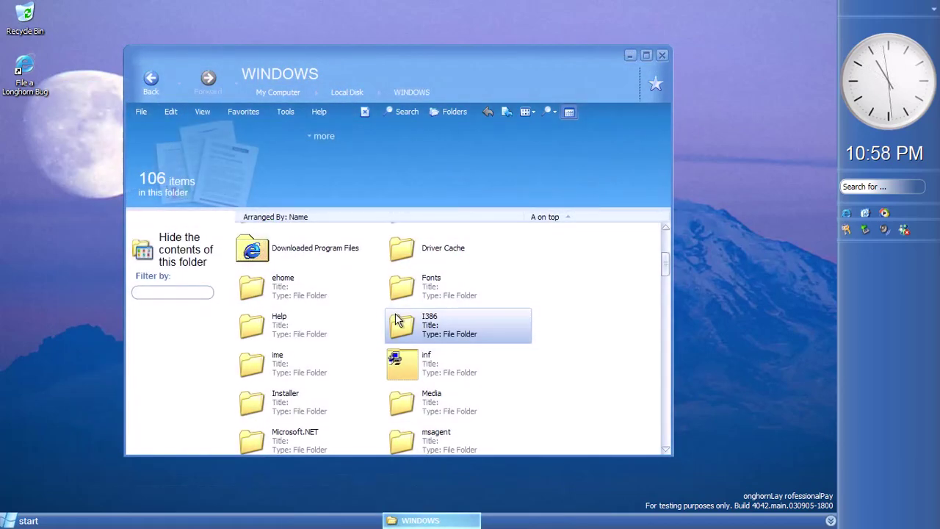
Open the Media folder and play chimes.wav, flourish.mid and Windows XP Balloon.wav
{"action": "double_click", "coordinate": [388, 392]}
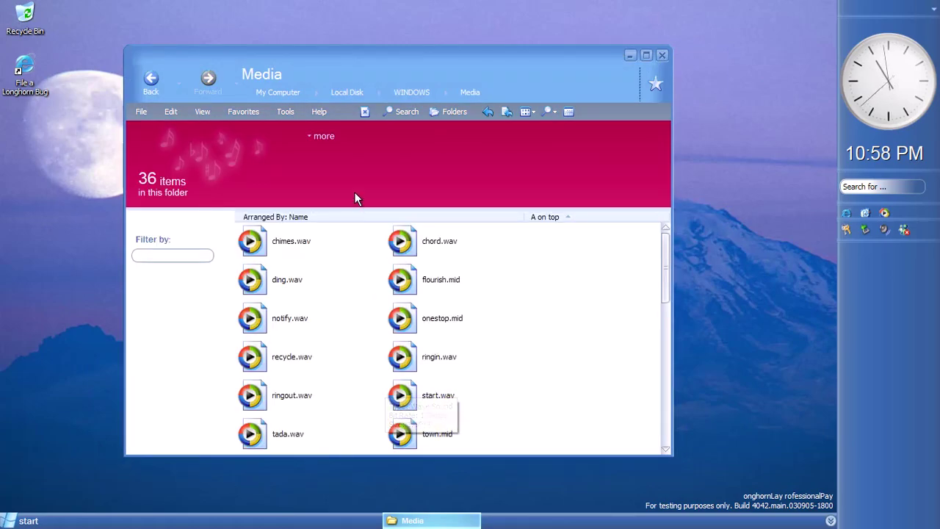
{"action": "double_click", "coordinate": [302, 254]}
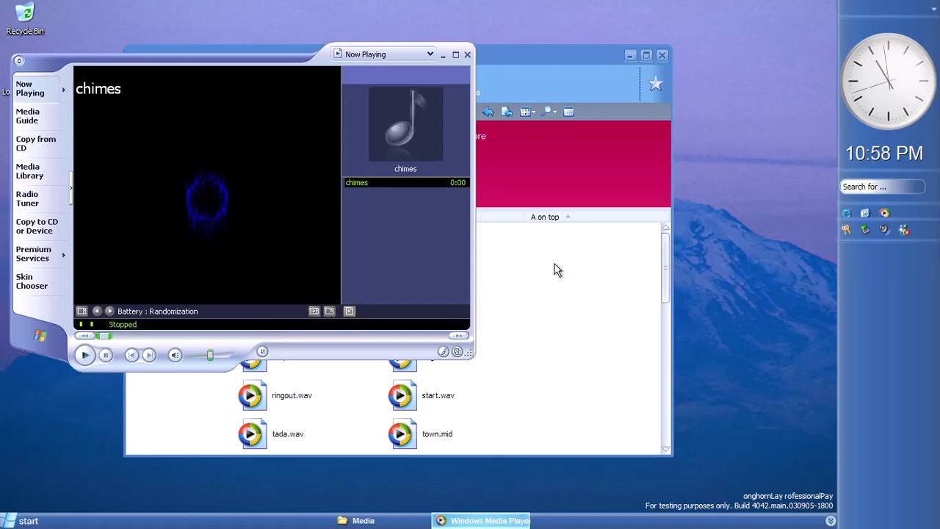
{"action": "left_click", "coordinate": [562, 268]}
{"action": "scroll", "coordinate": [504, 334], "scroll_direction": "down", "scroll_amount": 6}
{"action": "scroll", "coordinate": [566, 320], "scroll_direction": "up", "scroll_amount": 6}
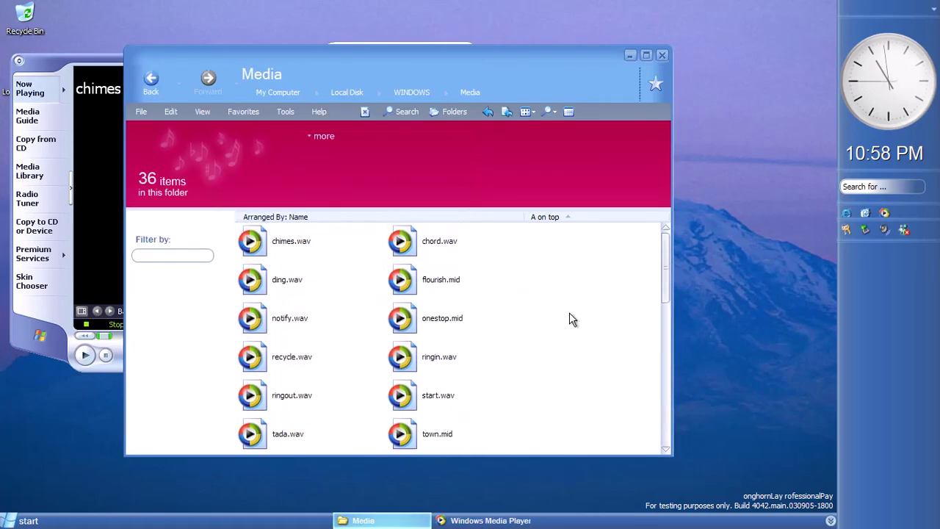
{"action": "double_click", "coordinate": [441, 275]}
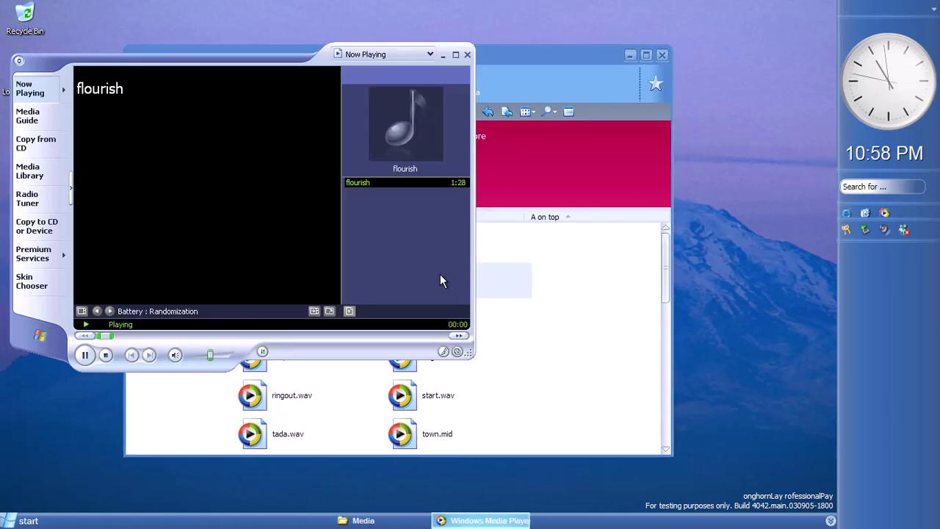
{"action": "left_click", "coordinate": [482, 292]}
{"action": "scroll", "coordinate": [573, 309], "scroll_direction": "down", "scroll_amount": 2}
{"action": "double_click", "coordinate": [290, 383]}
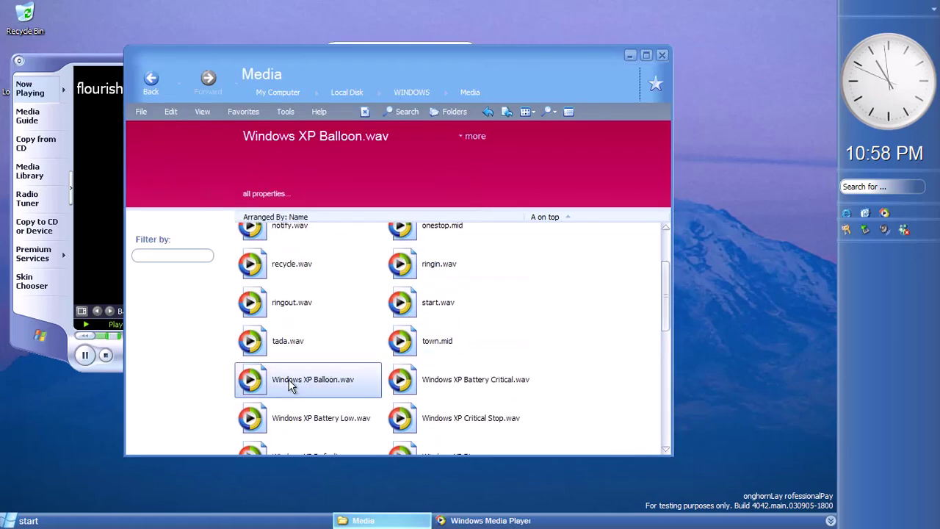
{"action": "left_click", "coordinate": [591, 345]}
{"action": "scroll", "coordinate": [590, 344], "scroll_direction": "down", "scroll_amount": 2}
Queue a block of Windows XP sound files in the player, then close Windows Media Player
{"action": "left_click_drag", "start_coordinate": [489, 329], "coordinate": [293, 514]}
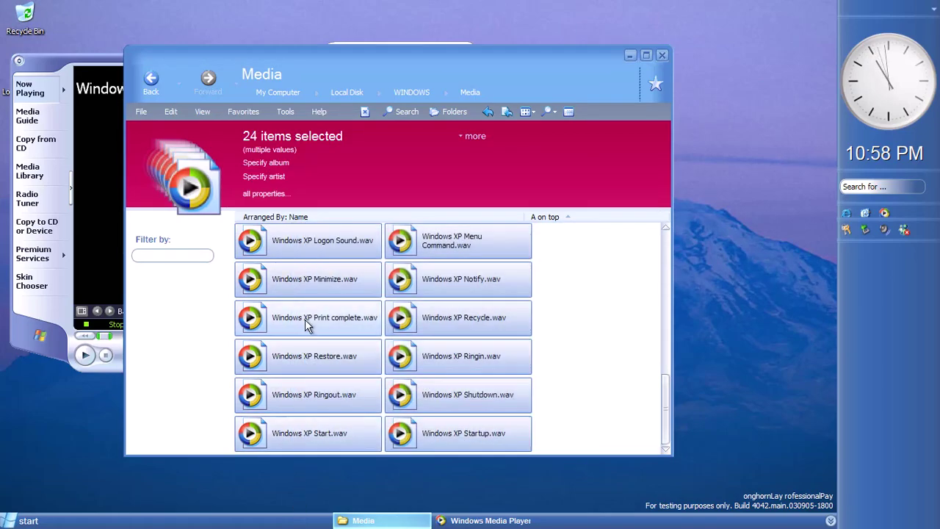
{"action": "right_click", "coordinate": [305, 319]}
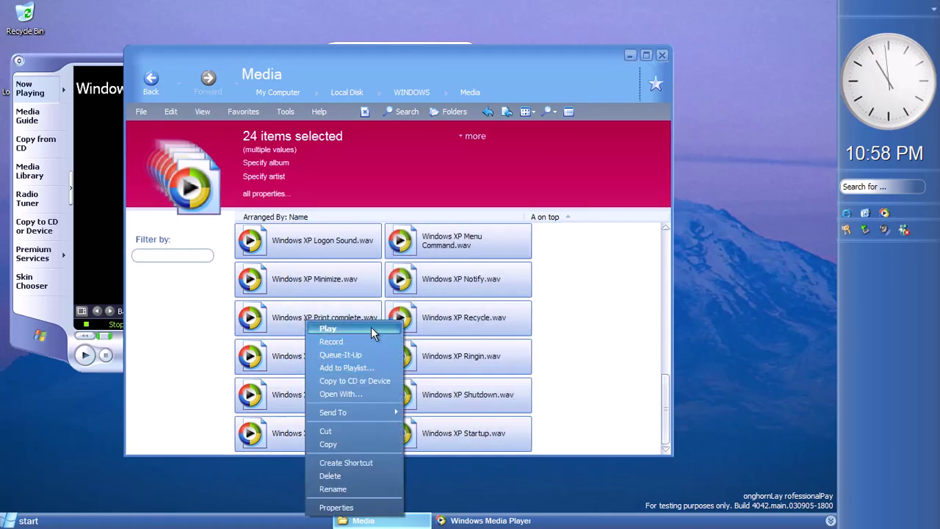
{"action": "left_click", "coordinate": [358, 356]}
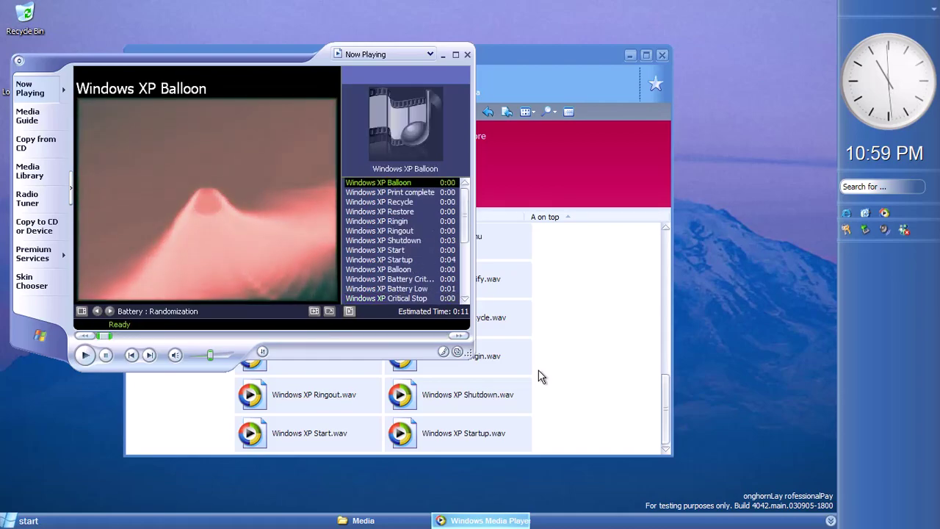
{"action": "key", "text": "alt+F4"}
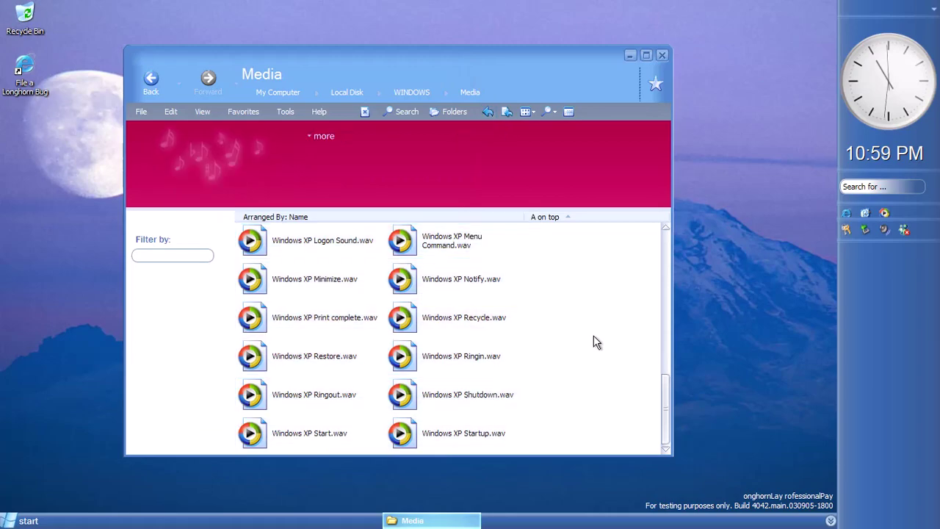
Select recycle.wav, play tada.wav, close the player and return to the WINDOWS folder
{"action": "scroll", "coordinate": [594, 343], "scroll_direction": "up", "scroll_amount": 5}
{"action": "scroll", "coordinate": [595, 342], "scroll_direction": "up", "scroll_amount": 5}
{"action": "scroll", "coordinate": [593, 345], "scroll_direction": "down", "scroll_amount": 2}
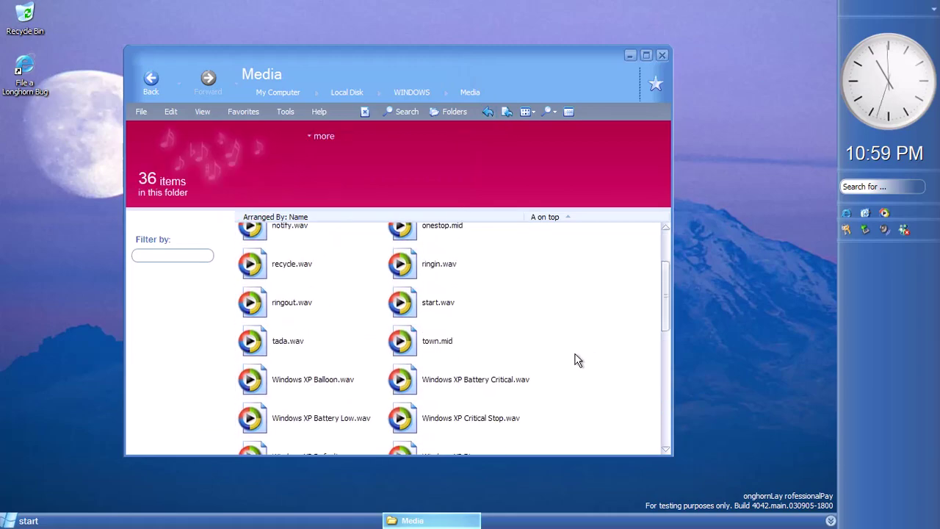
{"action": "scroll", "coordinate": [578, 360], "scroll_direction": "up", "scroll_amount": 2}
{"action": "left_click", "coordinate": [284, 367]}
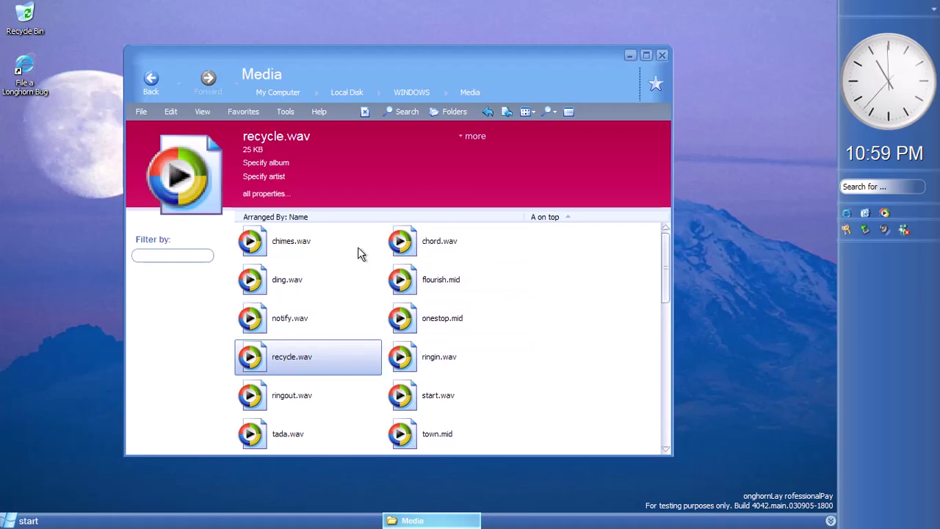
{"action": "double_click", "coordinate": [287, 434]}
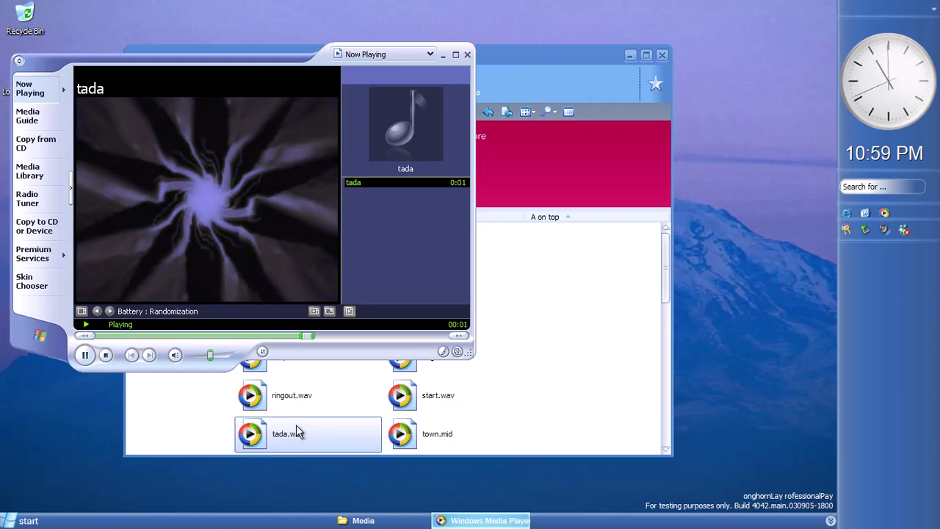
{"action": "left_click", "coordinate": [467, 55]}
{"action": "left_click", "coordinate": [150, 81]}
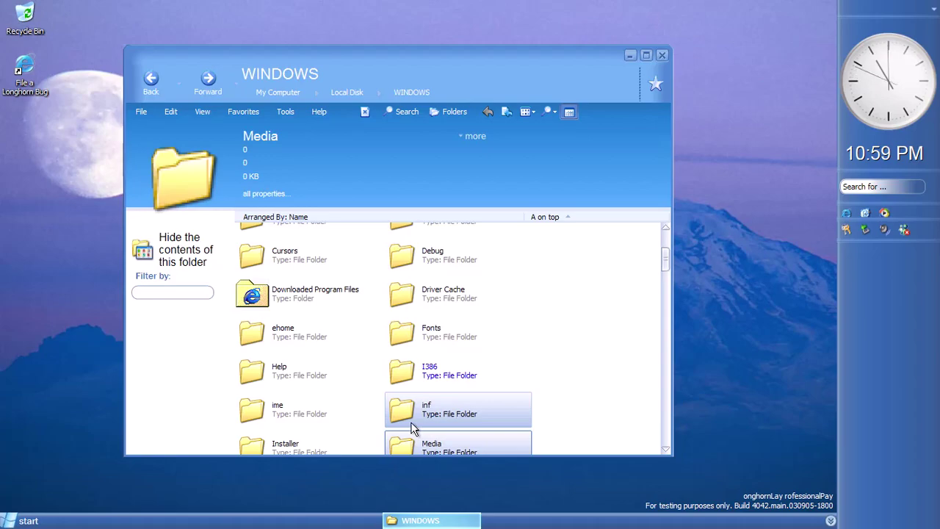
{"action": "scroll", "coordinate": [431, 394], "scroll_direction": "down", "scroll_amount": 10}
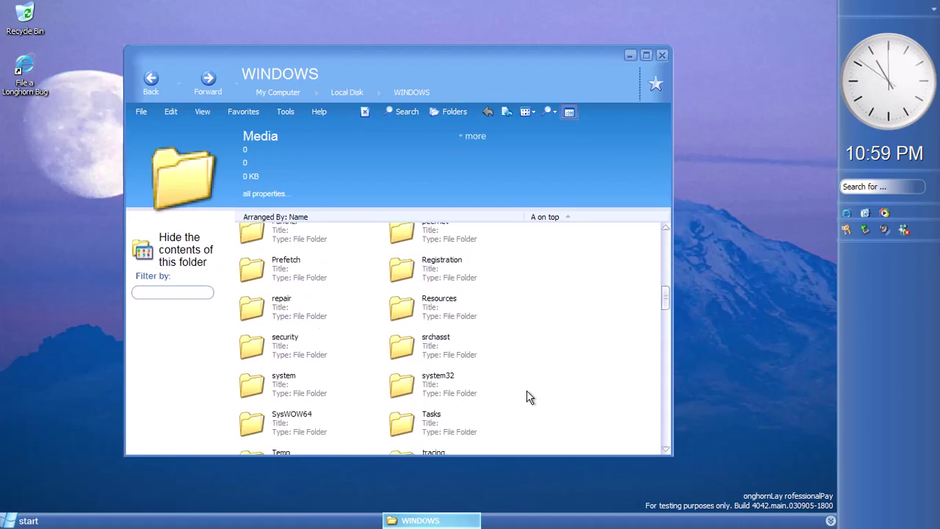
{"action": "scroll", "coordinate": [526, 397], "scroll_direction": "up", "scroll_amount": 3}
{"action": "double_click", "coordinate": [454, 303]}
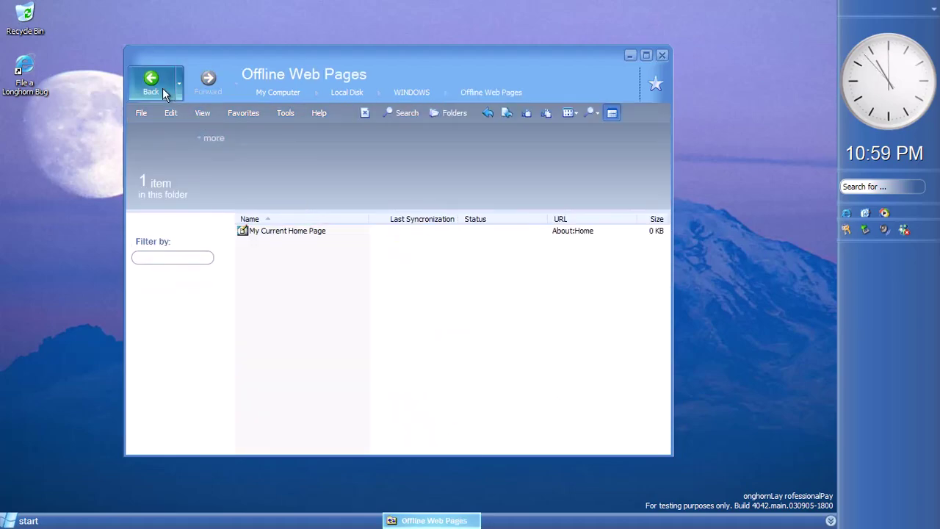
{"action": "left_click", "coordinate": [162, 87]}
{"action": "left_click", "coordinate": [658, 85]}
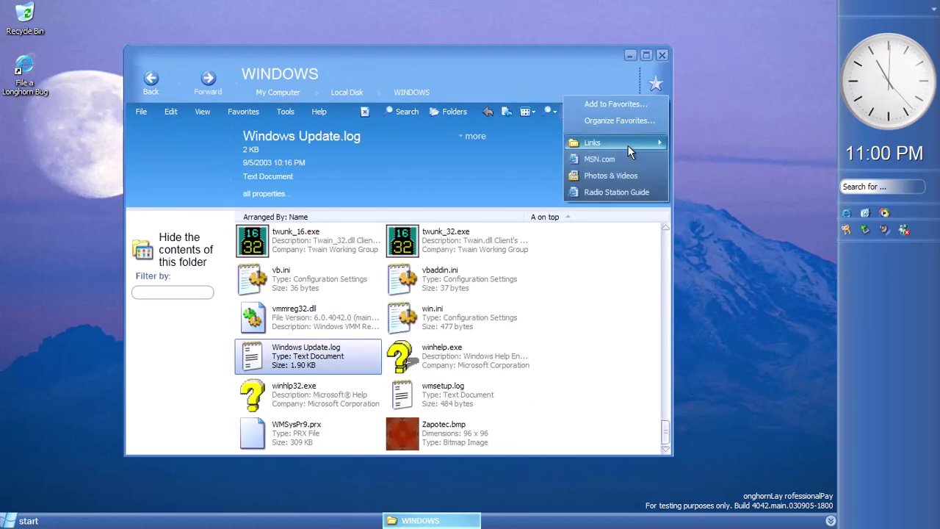
{"action": "left_click", "coordinate": [628, 122]}
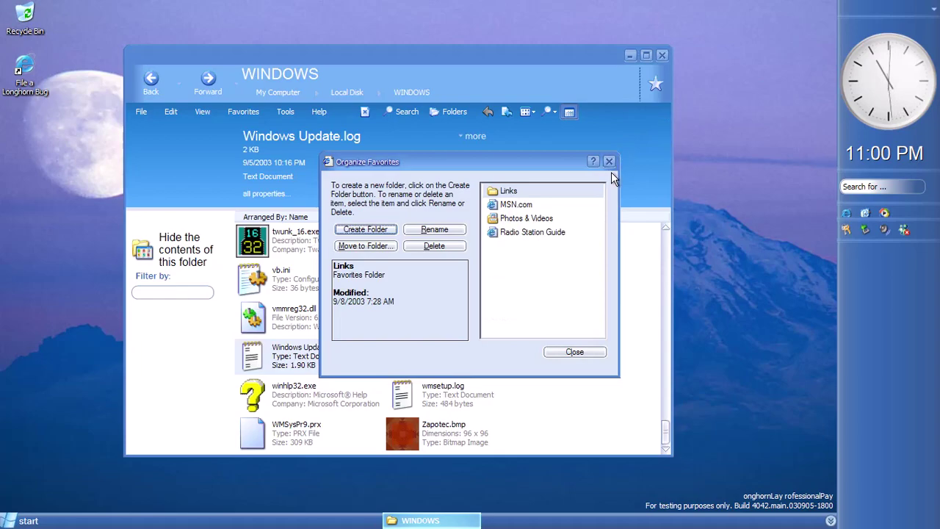
{"action": "left_click", "coordinate": [543, 218]}
{"action": "right_click", "coordinate": [555, 221]}
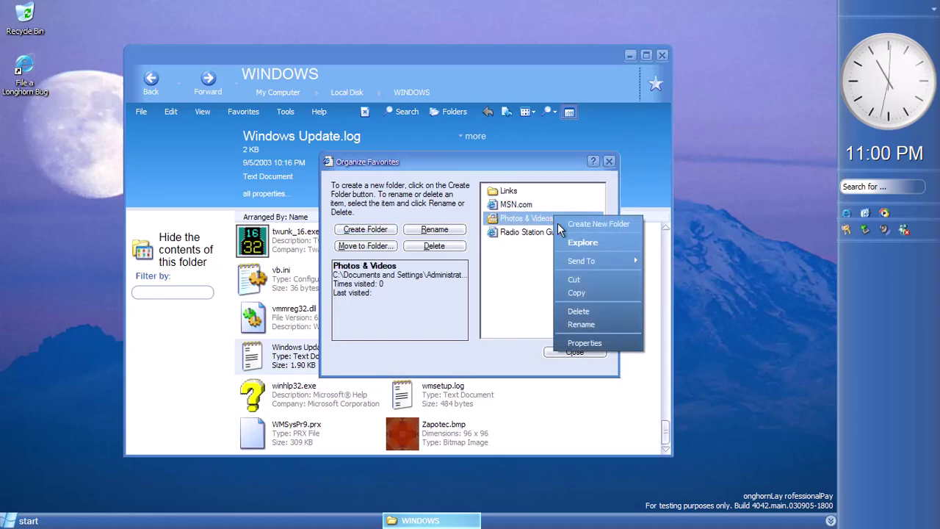
{"action": "left_click", "coordinate": [571, 236]}
{"action": "left_click", "coordinate": [135, 200]}
{"action": "left_click", "coordinate": [135, 189]}
{"action": "left_click", "coordinate": [135, 176]}
{"action": "left_click", "coordinate": [308, 298]}
{"action": "left_click", "coordinate": [495, 340]}
{"action": "left_click", "coordinate": [651, 60]}
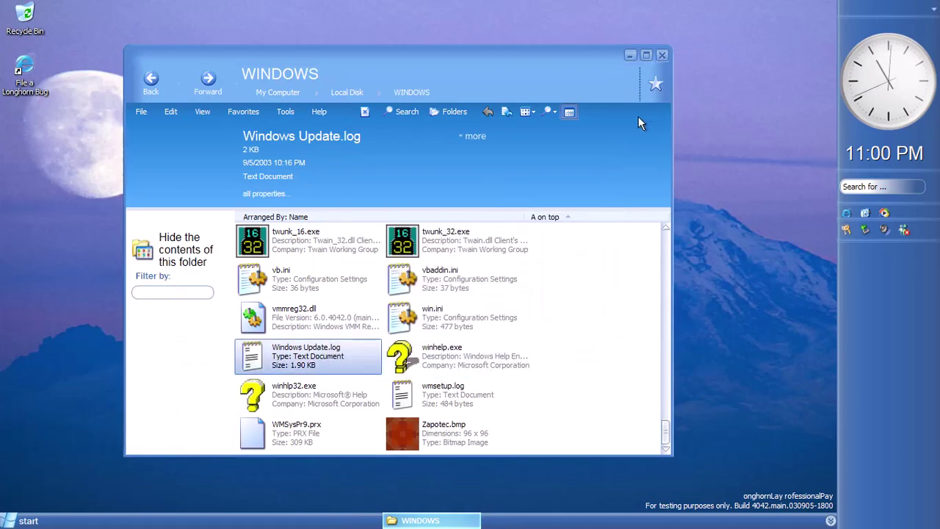
Close the WINDOWS folder window and launch Paint from Accessories
{"action": "left_click", "coordinate": [662, 55]}
{"action": "left_click", "coordinate": [22, 521]}
{"action": "mouse_move", "coordinate": [56, 472]}
{"action": "mouse_move", "coordinate": [141, 368]}
{"action": "left_click", "coordinate": [280, 291]}
Launch WordPad from Start > All Programs > Accessories
{"action": "left_click", "coordinate": [22, 521]}
{"action": "mouse_move", "coordinate": [56, 472]}
{"action": "mouse_move", "coordinate": [172, 367]}
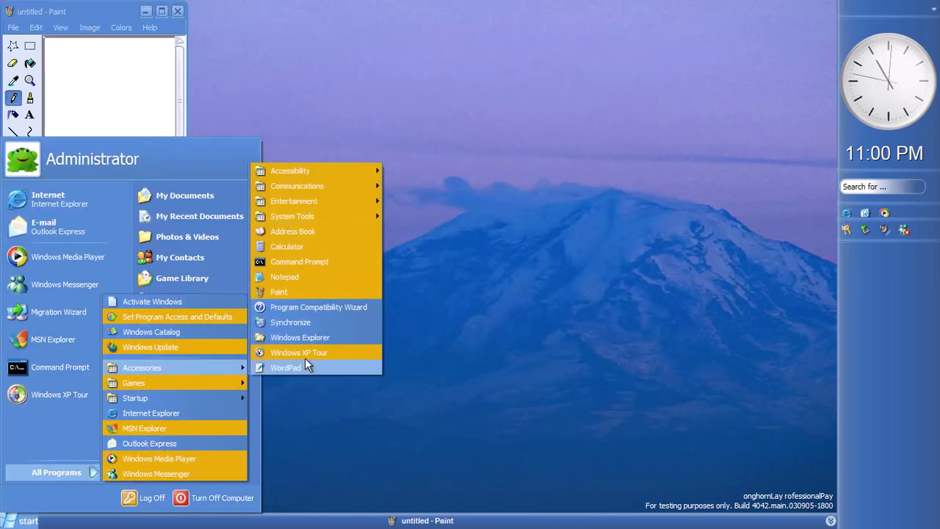
{"action": "left_click", "coordinate": [286, 367]}
Open the Accessories Communications folder
{"action": "left_click", "coordinate": [22, 521]}
{"action": "mouse_move", "coordinate": [100, 465]}
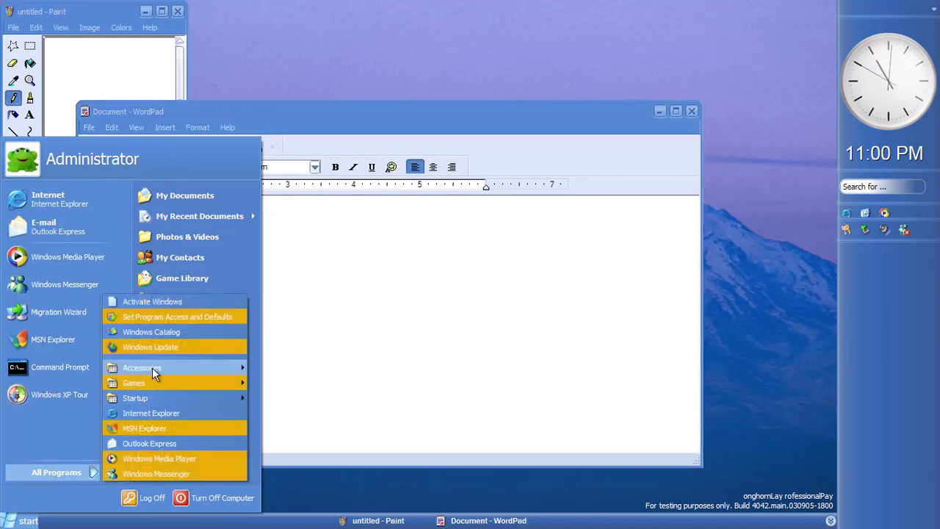
{"action": "mouse_move", "coordinate": [152, 367]}
{"action": "left_click", "coordinate": [315, 180]}
{"action": "left_click", "coordinate": [23, 521]}
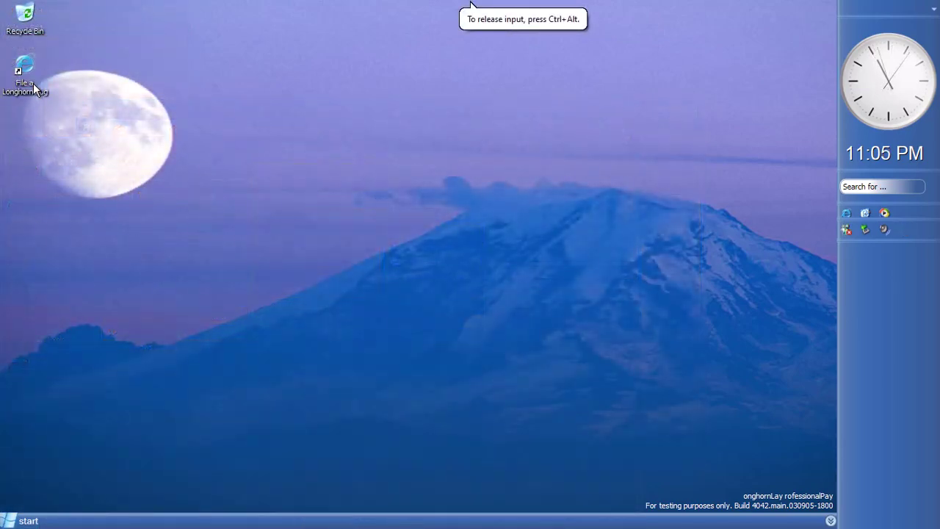
Open the File a Longhorn Bug shortcut and close the Cannot find server window
{"action": "double_click", "coordinate": [33, 83]}
{"action": "scroll", "coordinate": [375, 264], "scroll_direction": "down", "scroll_amount": 5}
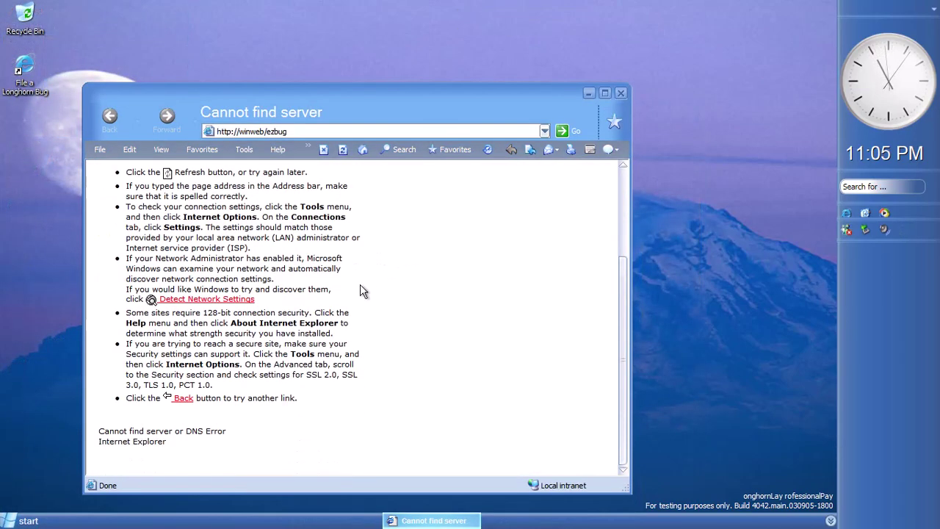
{"action": "left_click", "coordinate": [621, 94]}
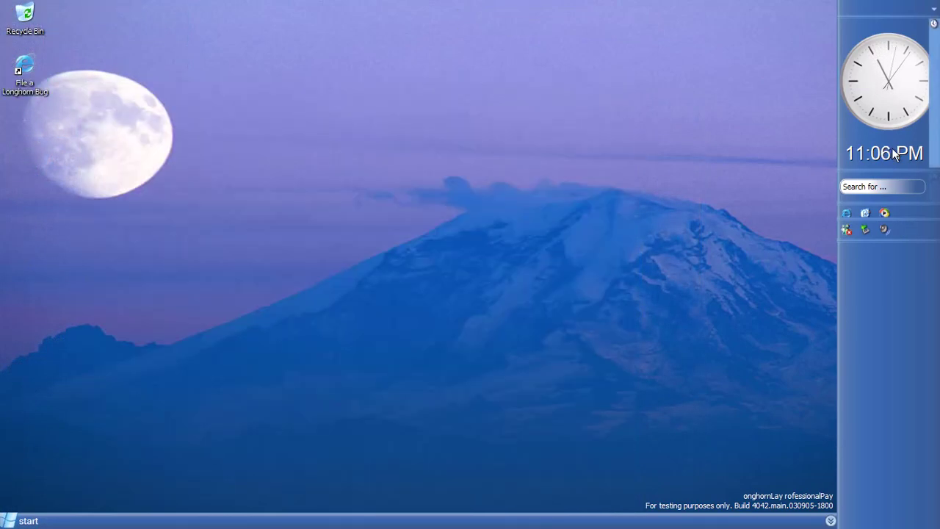
Add the Messenger and Basket tiles to the sidebar
{"action": "right_click", "coordinate": [880, 297]}
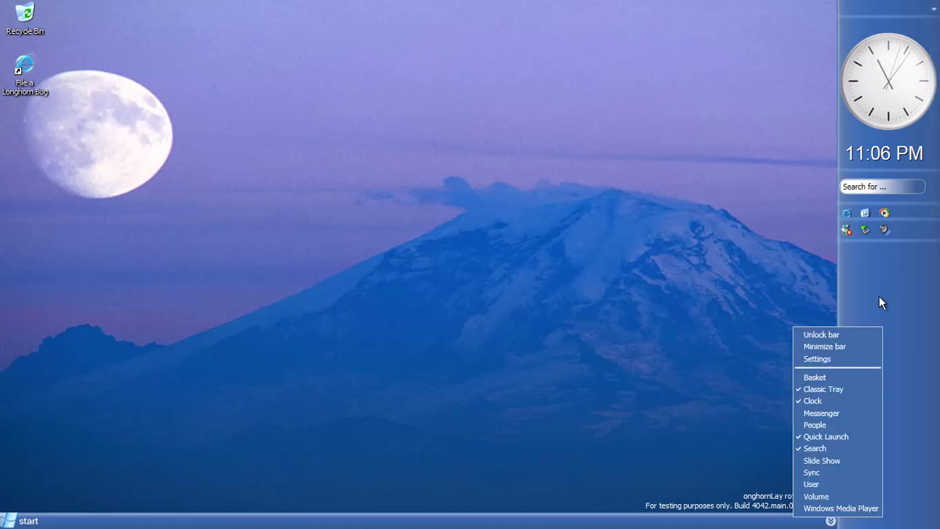
{"action": "left_click", "coordinate": [834, 414]}
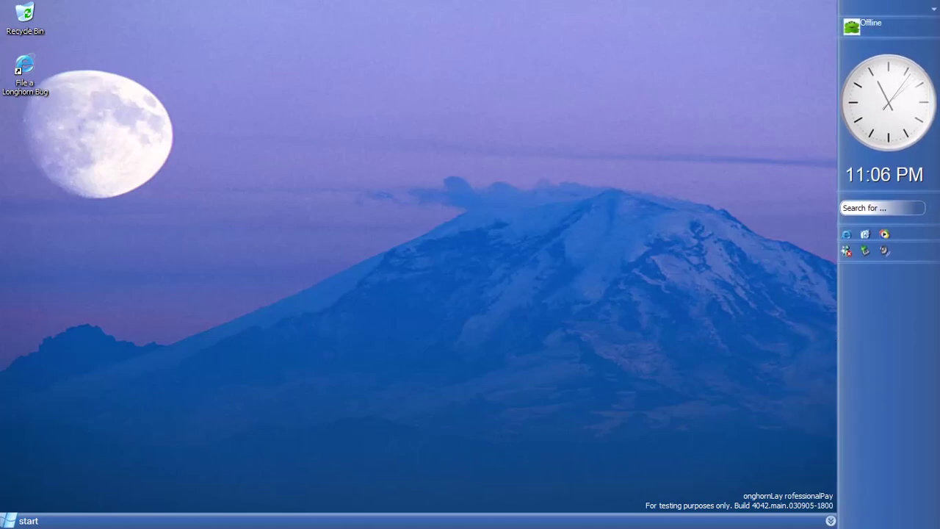
{"action": "right_click", "coordinate": [863, 354]}
{"action": "left_click", "coordinate": [816, 214]}
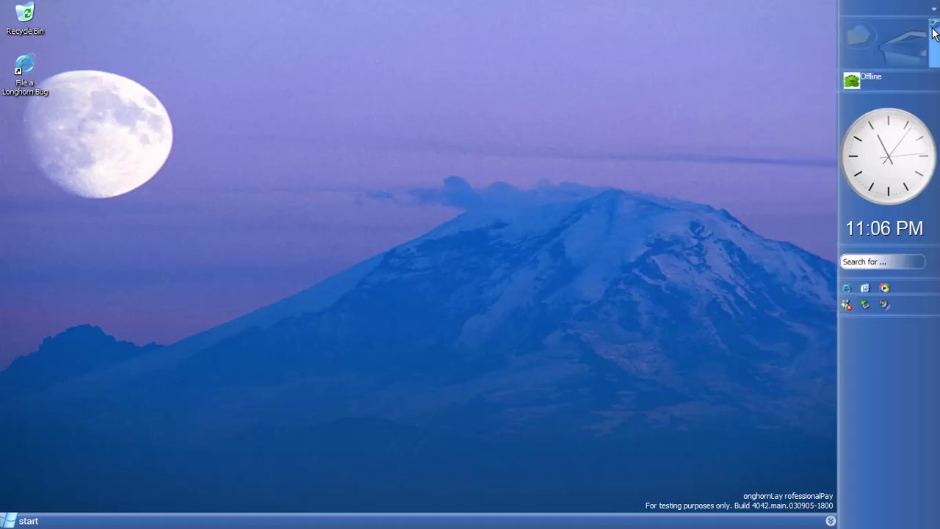
Create a new folder in the Basket, then empty the Basket and close it
{"action": "left_click", "coordinate": [934, 33]}
{"action": "right_click", "coordinate": [852, 159]}
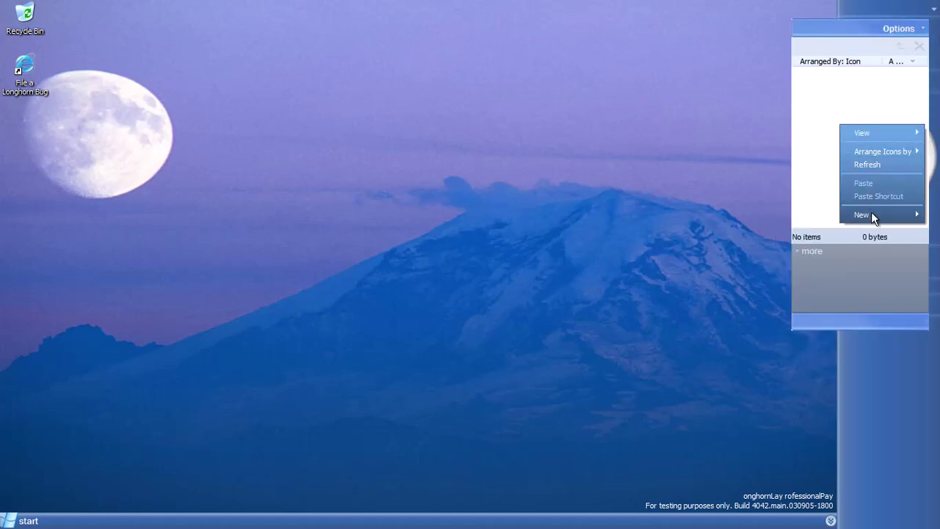
{"action": "left_click", "coordinate": [808, 217]}
{"action": "double_click", "coordinate": [845, 116]}
{"action": "left_click", "coordinate": [825, 245]}
{"action": "right_click", "coordinate": [833, 182]}
{"action": "left_click", "coordinate": [924, 53]}
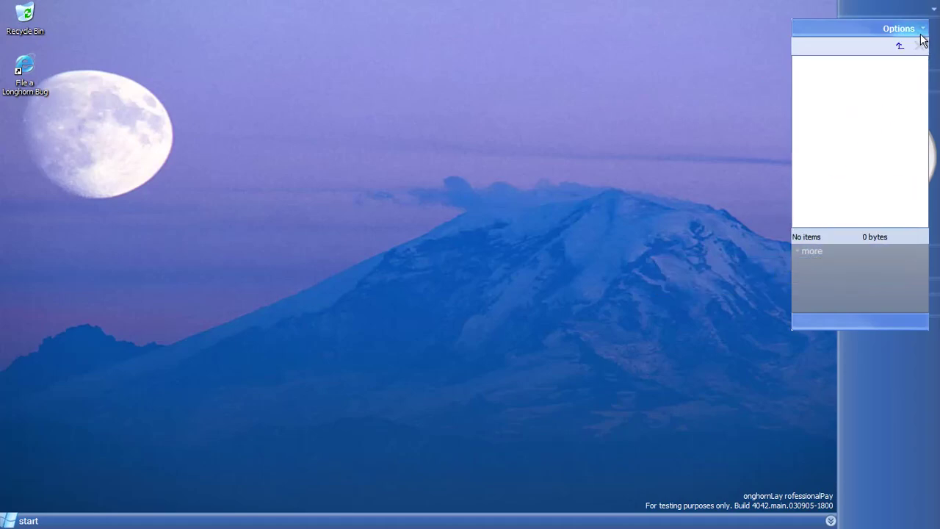
{"action": "left_click", "coordinate": [923, 30]}
{"action": "left_click", "coordinate": [864, 47]}
{"action": "left_click", "coordinate": [924, 40]}
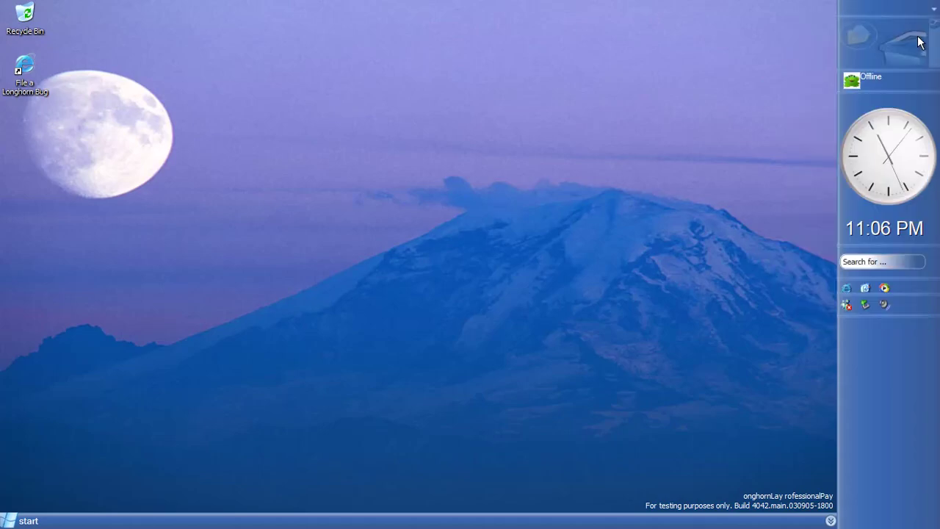
Add the People tile and begin picking a contact to pin
{"action": "right_click", "coordinate": [878, 332]}
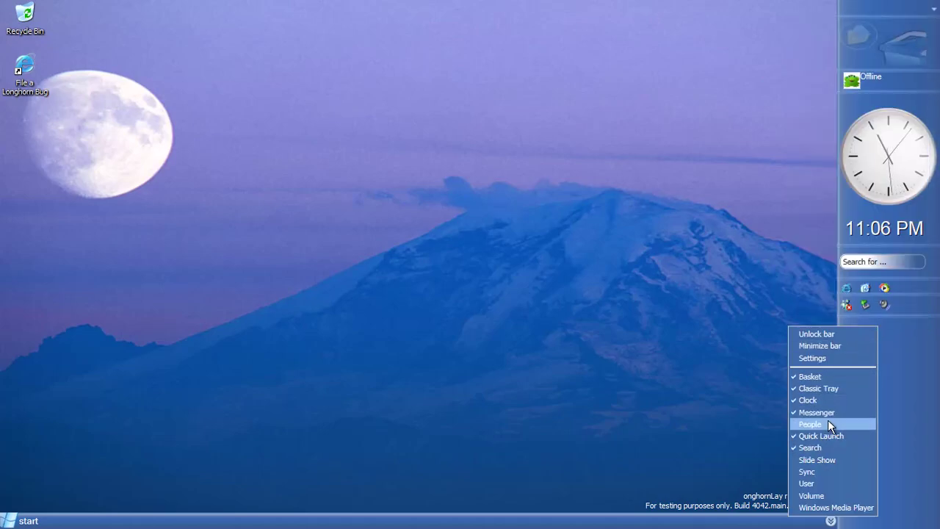
{"action": "key", "text": "Return"}
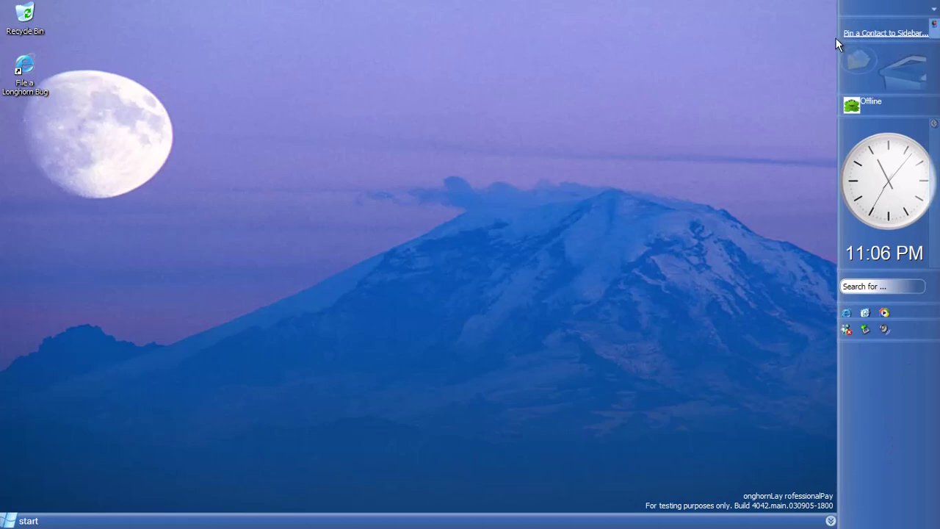
{"action": "left_click", "coordinate": [838, 35]}
Create a new contact from the contact list's shortcut menu and refresh the list
{"action": "right_click", "coordinate": [275, 240]}
{"action": "left_click", "coordinate": [316, 331]}
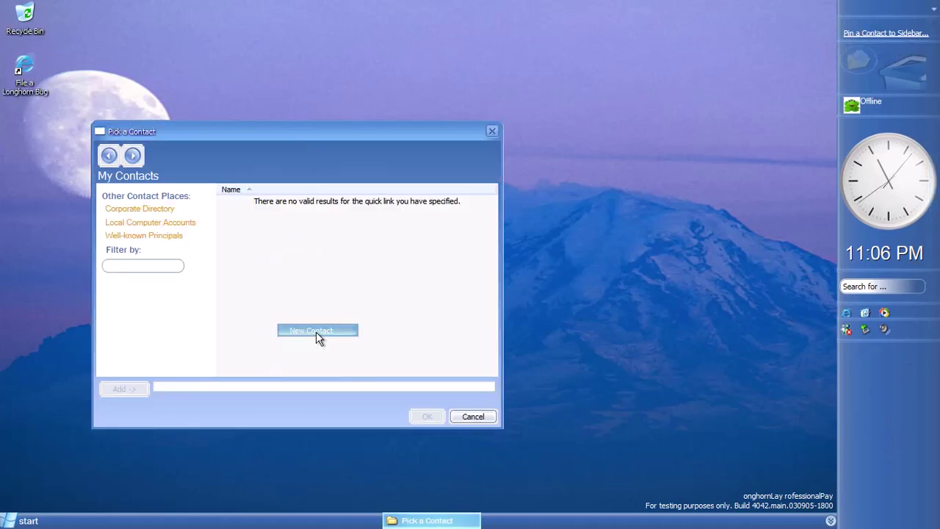
{"action": "right_click", "coordinate": [273, 246]}
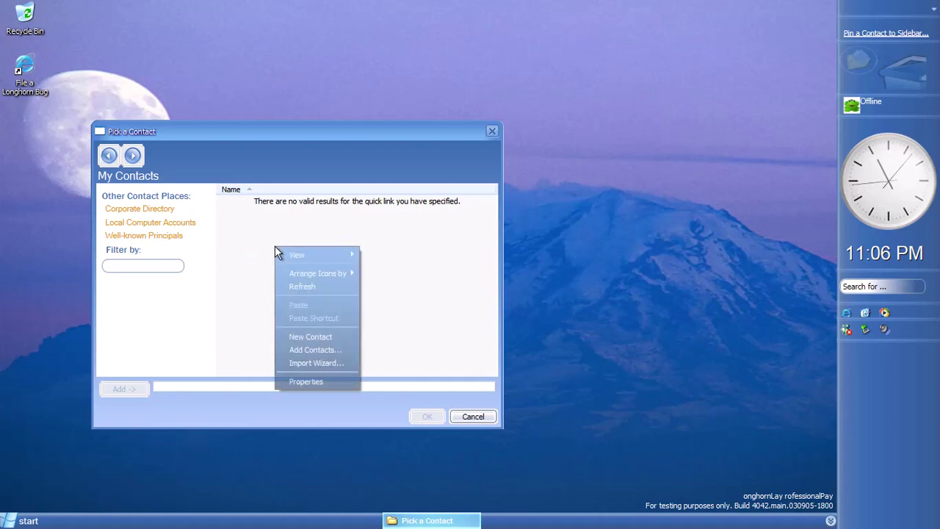
{"action": "left_click", "coordinate": [314, 335]}
{"action": "right_click", "coordinate": [298, 248]}
{"action": "left_click", "coordinate": [338, 284]}
Open the New Contact's details from My Contacts and enter a first name for it
{"action": "left_click", "coordinate": [250, 204]}
{"action": "key", "text": "super"}
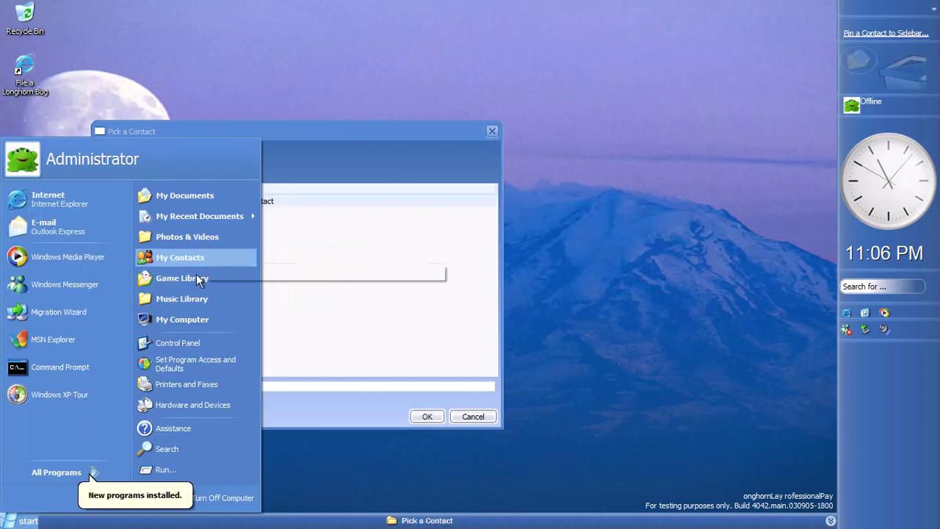
{"action": "left_click", "coordinate": [197, 266]}
{"action": "double_click", "coordinate": [273, 245]}
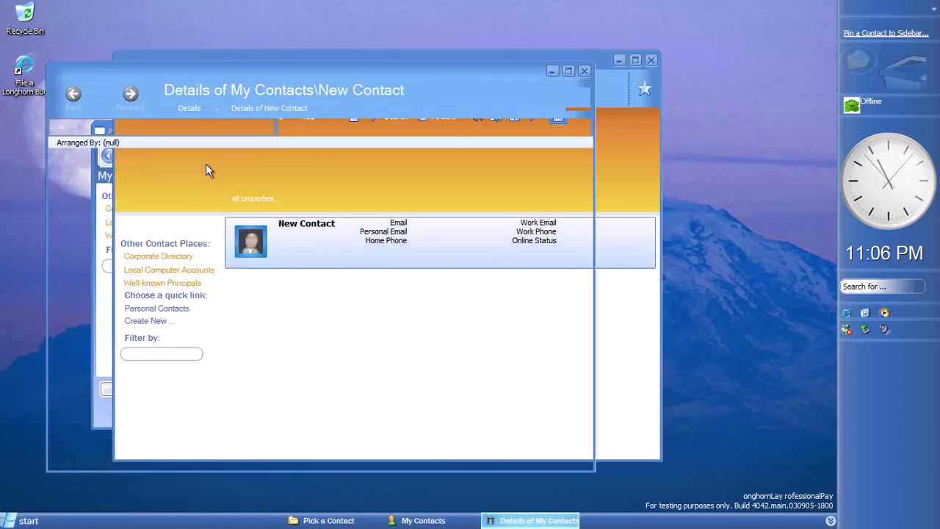
{"action": "left_click", "coordinate": [268, 224]}
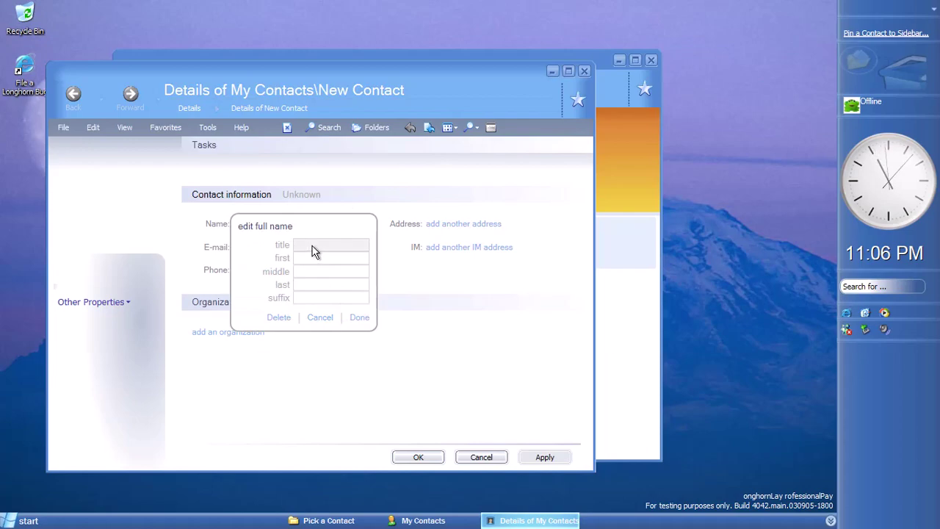
{"action": "type", "text": "Steve"}
{"action": "left_click", "coordinate": [360, 318]}
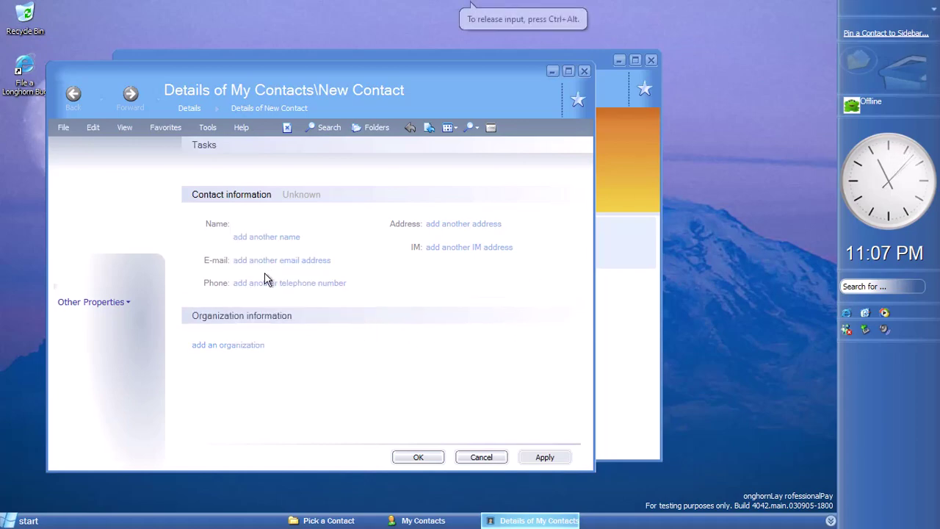
Open and dismiss the telephone and postal address editors, close both windows, and confirm with OK
{"action": "left_click", "coordinate": [288, 284]}
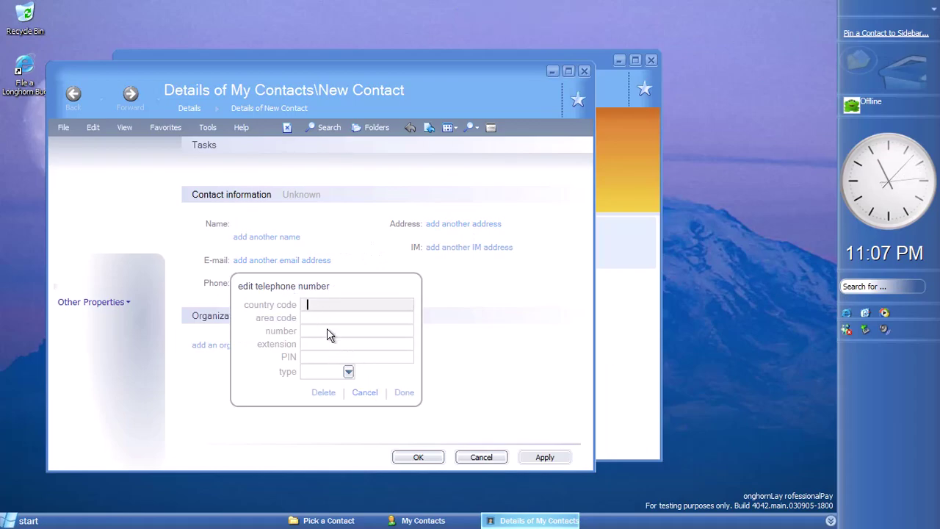
{"action": "left_click", "coordinate": [365, 397]}
{"action": "left_click", "coordinate": [461, 224]}
{"action": "left_click", "coordinate": [548, 316]}
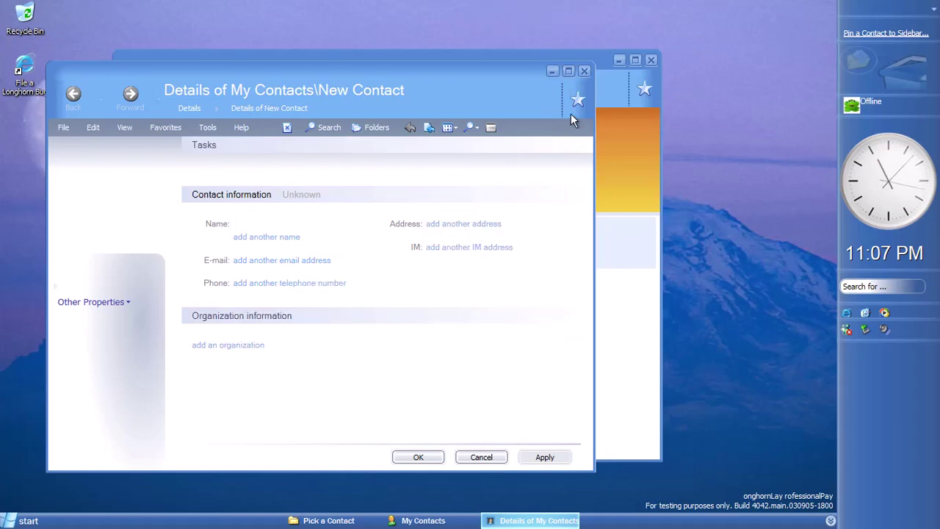
{"action": "left_click", "coordinate": [585, 71]}
{"action": "left_click", "coordinate": [651, 60]}
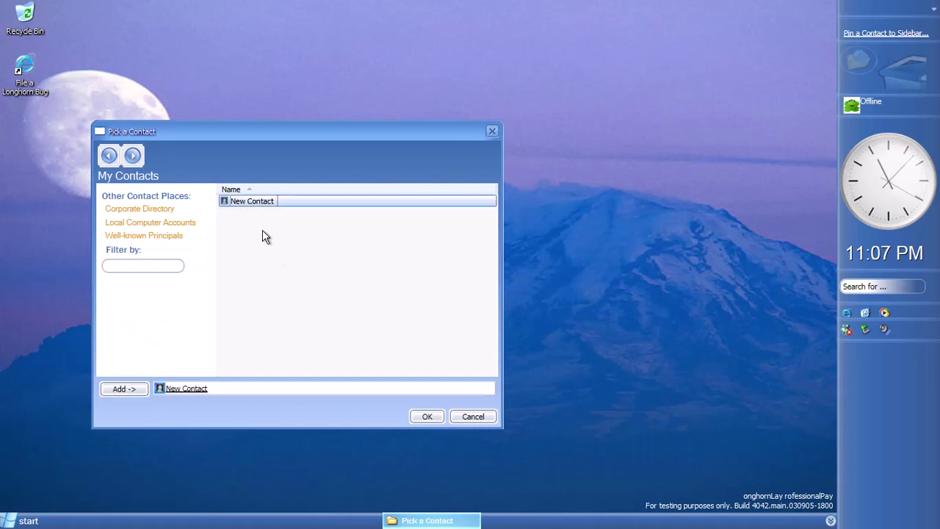
{"action": "left_click", "coordinate": [427, 417]}
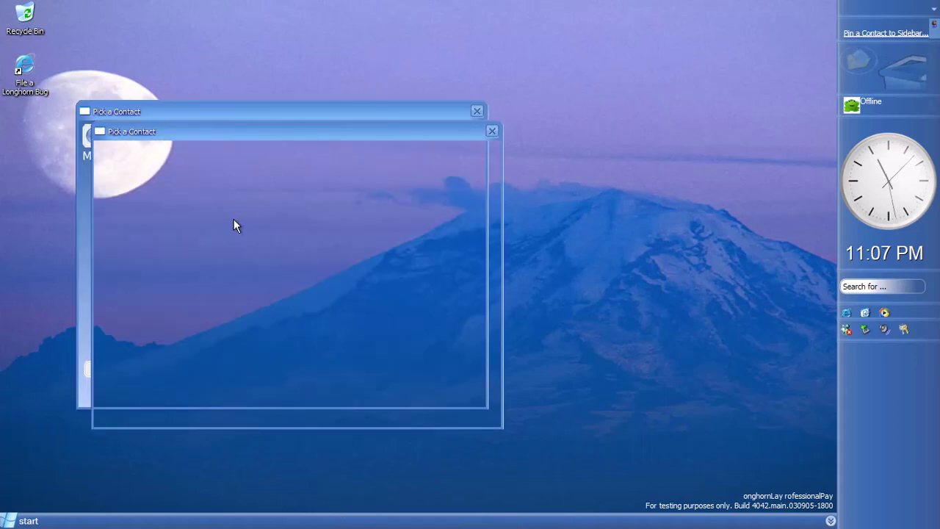
Add New Contact to the chosen contacts and confirm the picker
{"action": "left_click", "coordinate": [232, 183]}
{"action": "left_click", "coordinate": [118, 368]}
{"action": "left_click", "coordinate": [404, 398]}
{"action": "right_click", "coordinate": [658, 86]}
{"action": "left_click", "coordinate": [594, 83]}
Add Slide Show, Sync and User tiles to the sidebar
{"action": "right_click", "coordinate": [881, 396]}
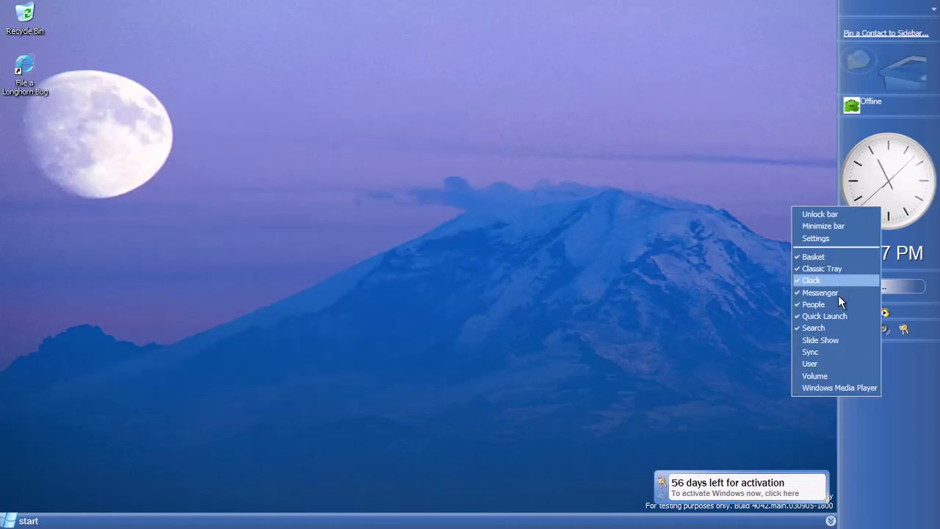
{"action": "left_click", "coordinate": [841, 341]}
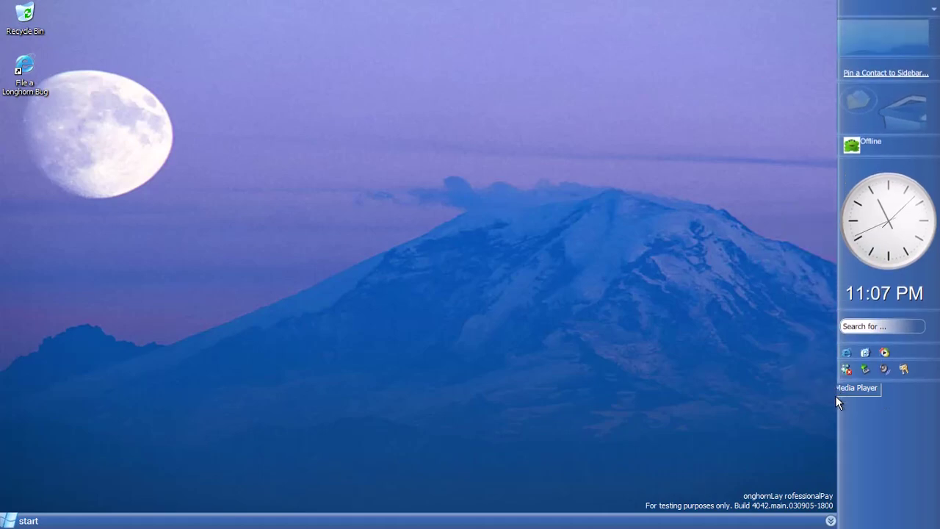
{"action": "right_click", "coordinate": [877, 473]}
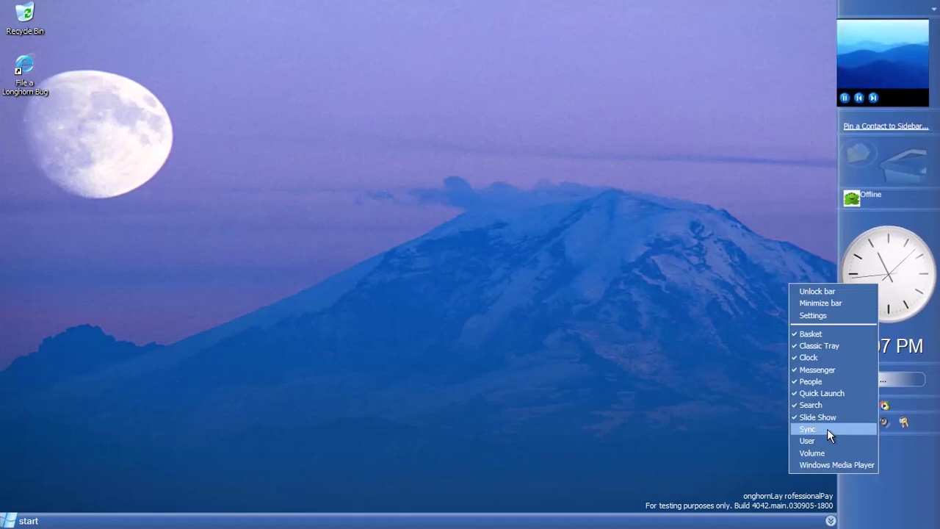
{"action": "key", "text": "Return"}
{"action": "right_click", "coordinate": [889, 503]}
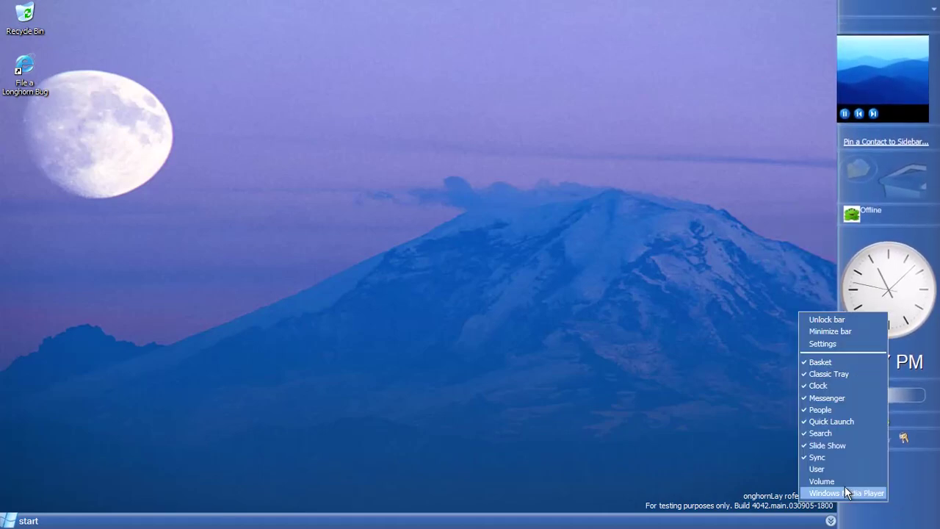
{"action": "left_click", "coordinate": [816, 470]}
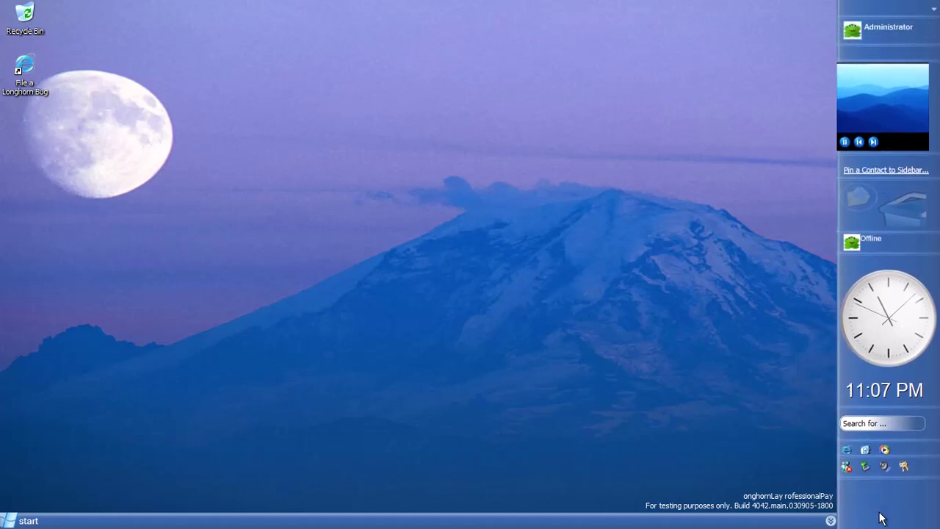
Remove the Messenger contacts tile and the People tile from the sidebar
{"action": "right_click", "coordinate": [914, 243]}
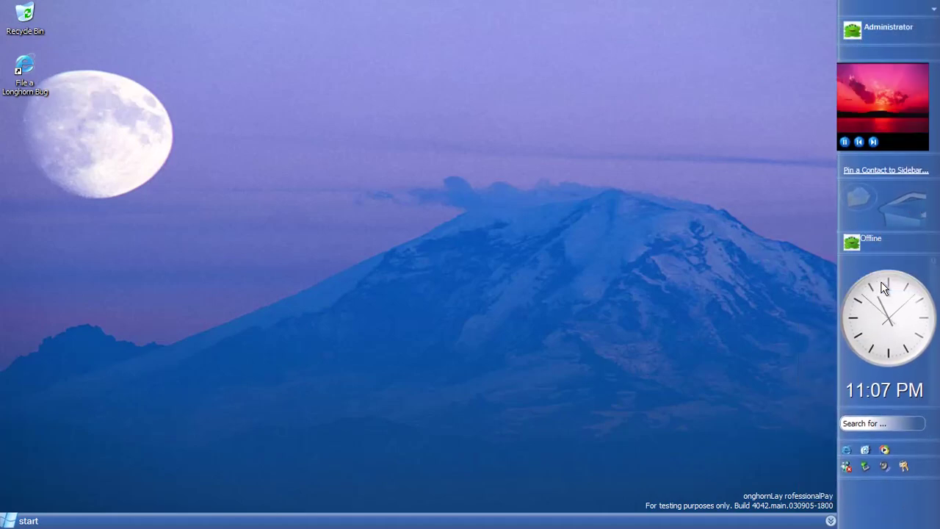
{"action": "right_click", "coordinate": [885, 197]}
{"action": "left_click", "coordinate": [856, 254]}
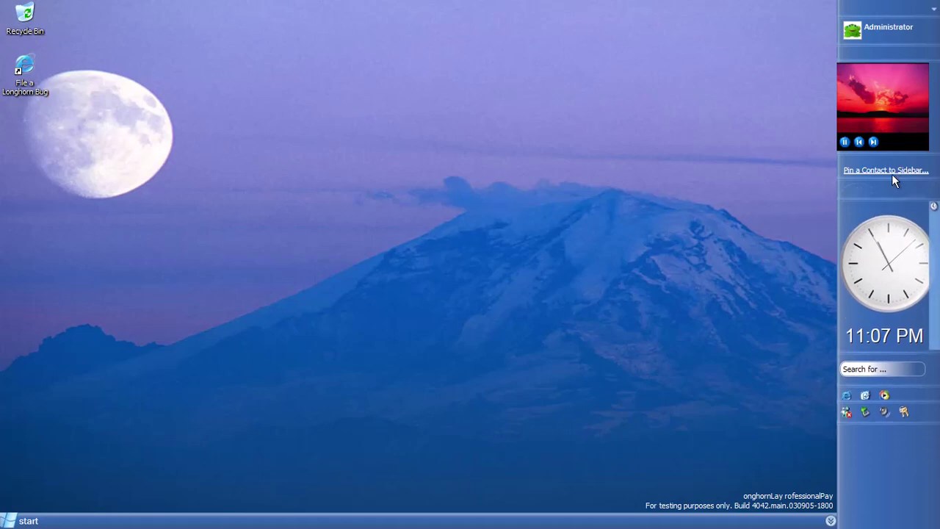
{"action": "right_click", "coordinate": [916, 168]}
{"action": "left_click", "coordinate": [885, 203]}
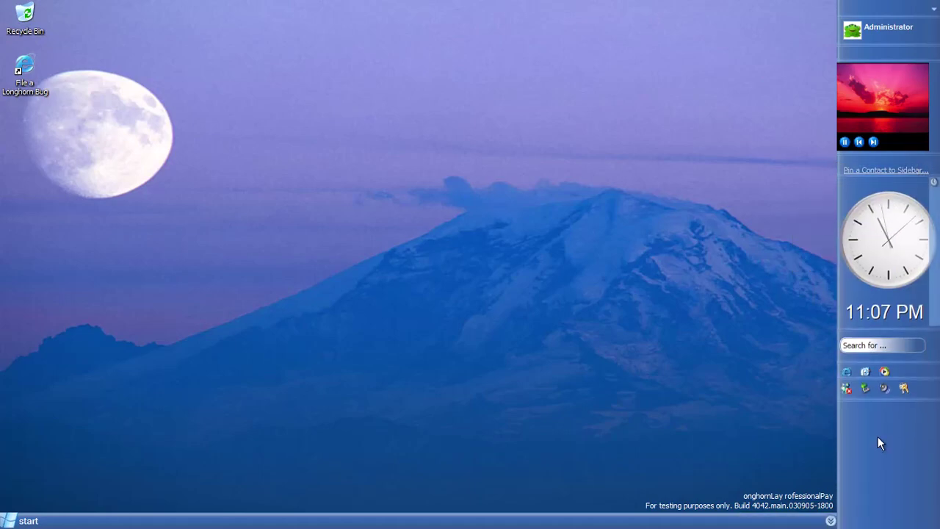
Toggle the Volume tile off and on, then add a Windows Media Player tile
{"action": "right_click", "coordinate": [879, 438]}
{"action": "left_click", "coordinate": [816, 416]}
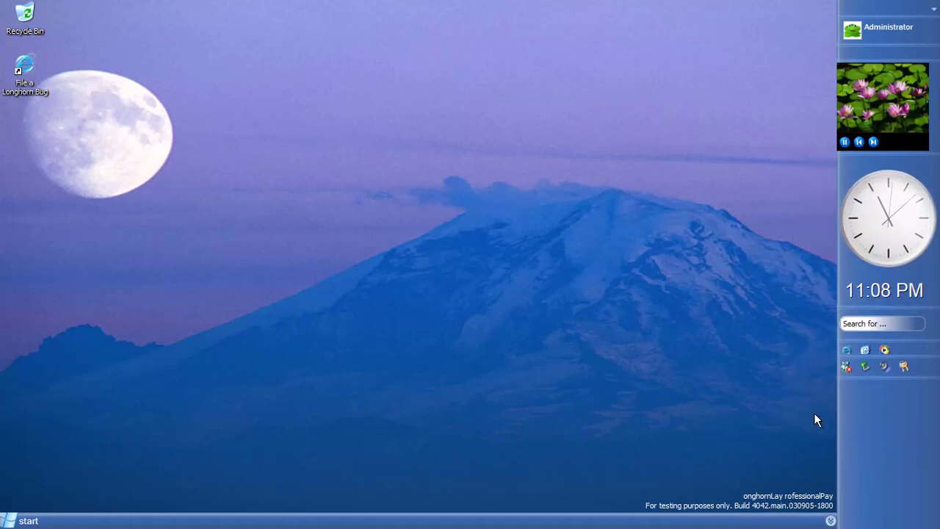
{"action": "right_click", "coordinate": [877, 463]}
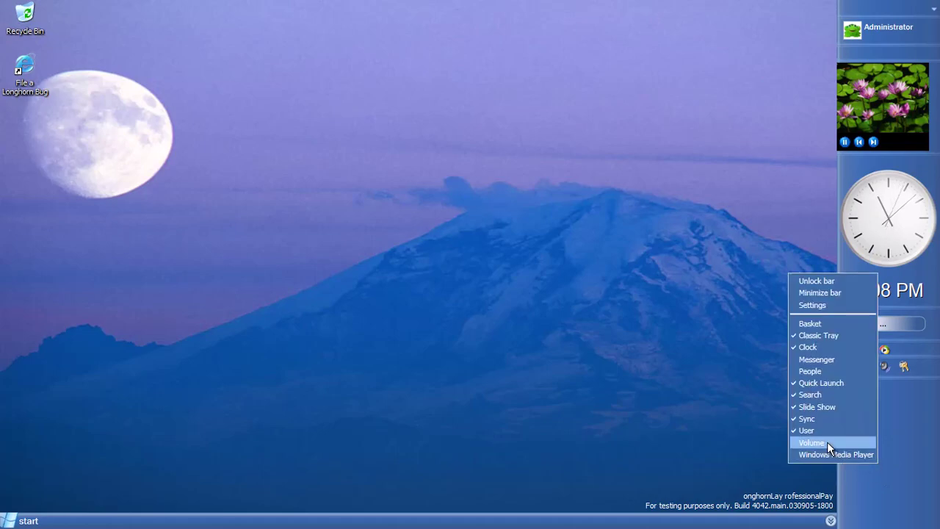
{"action": "left_click", "coordinate": [830, 443]}
{"action": "right_click", "coordinate": [891, 497]}
{"action": "left_click", "coordinate": [867, 485]}
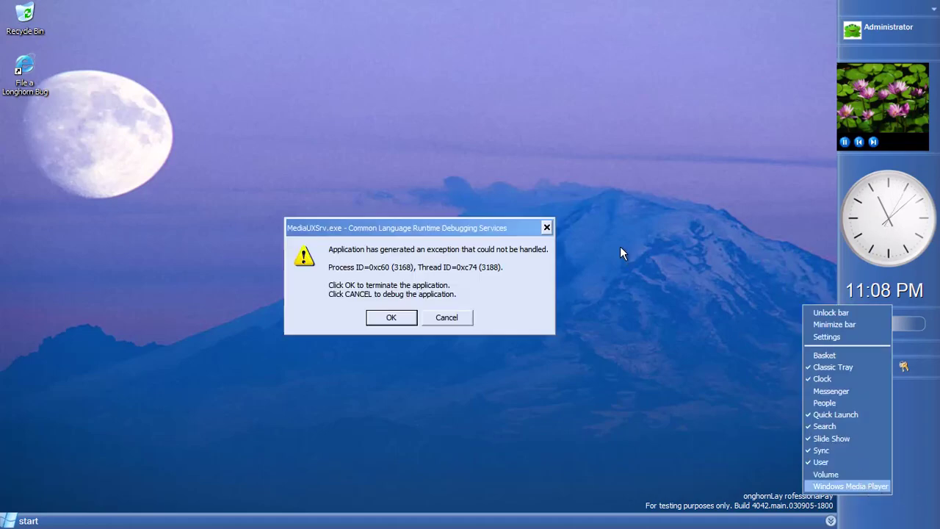
Dismiss the MediaUXSrv.exe error and show Task Manager's CPU and memory graphs
{"action": "left_click", "coordinate": [391, 316]}
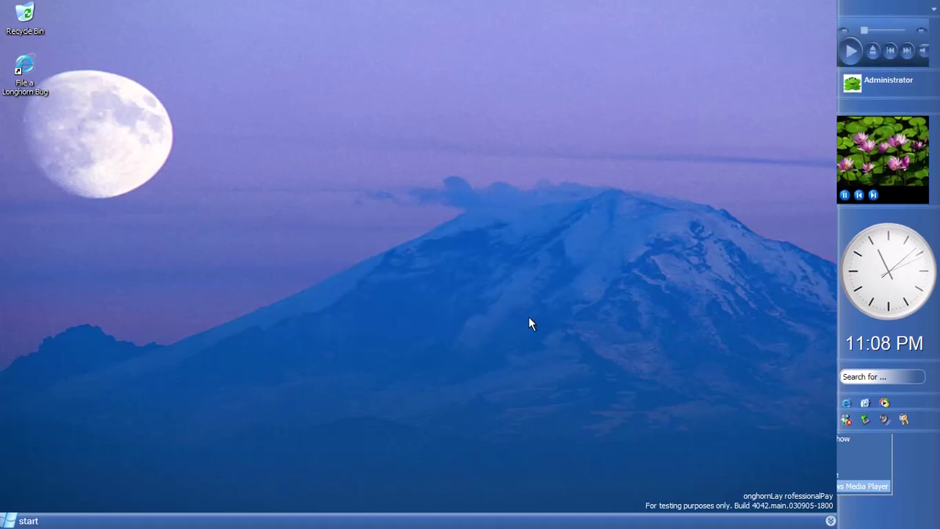
{"action": "key", "text": "ctrl+shift+Escape"}
{"action": "left_click", "coordinate": [604, 174]}
{"action": "left_click_drag", "start_coordinate": [622, 145], "coordinate": [315, 35]}
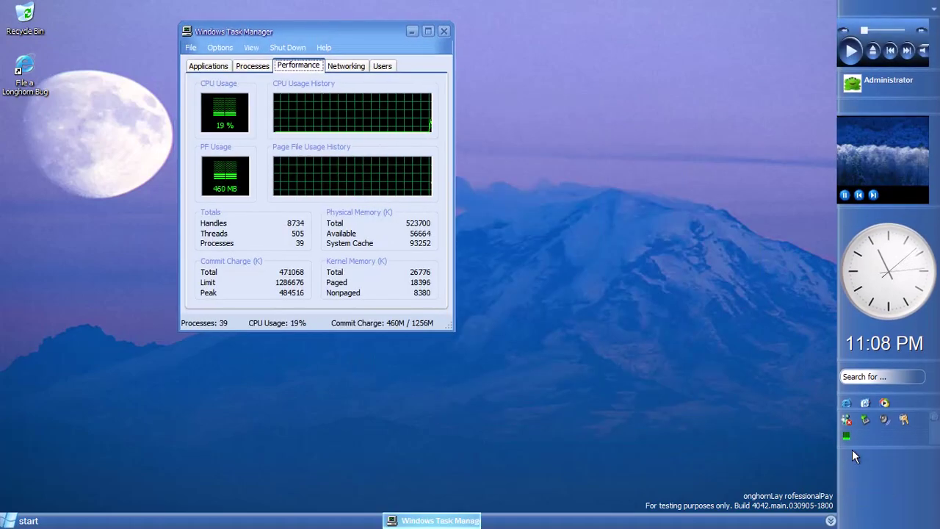
Close the sidebar options and launch Music Library from the Start menu
{"action": "right_click", "coordinate": [855, 449]}
{"action": "left_click", "coordinate": [891, 192]}
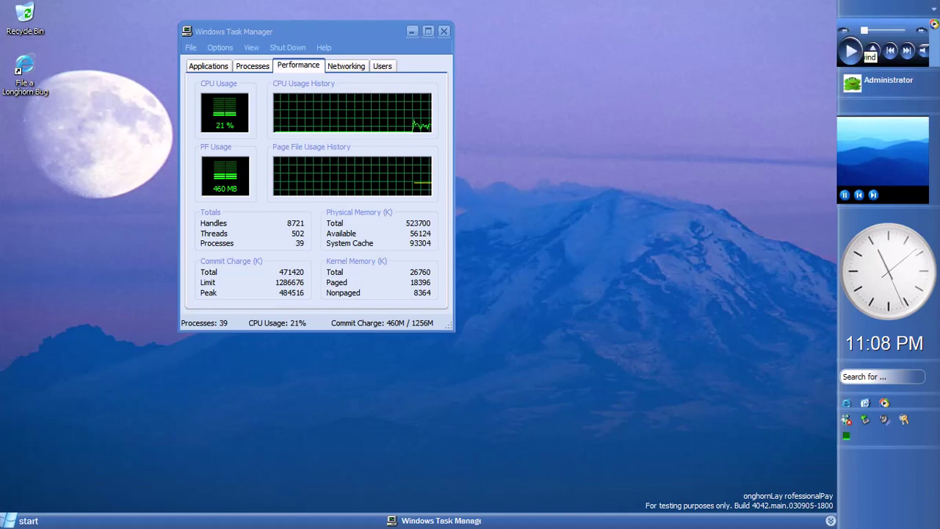
{"action": "key", "text": "super"}
{"action": "left_click", "coordinate": [173, 296]}
Arrange the Task Manager and Music Library windows, turning off Task Manager's Always on Top
{"action": "left_click_drag", "start_coordinate": [416, 32], "coordinate": [190, 44]}
{"action": "left_click_drag", "start_coordinate": [479, 105], "coordinate": [656, 54]}
{"action": "left_click_drag", "start_coordinate": [224, 42], "coordinate": [199, 25]}
{"action": "left_click", "coordinate": [52, 40]}
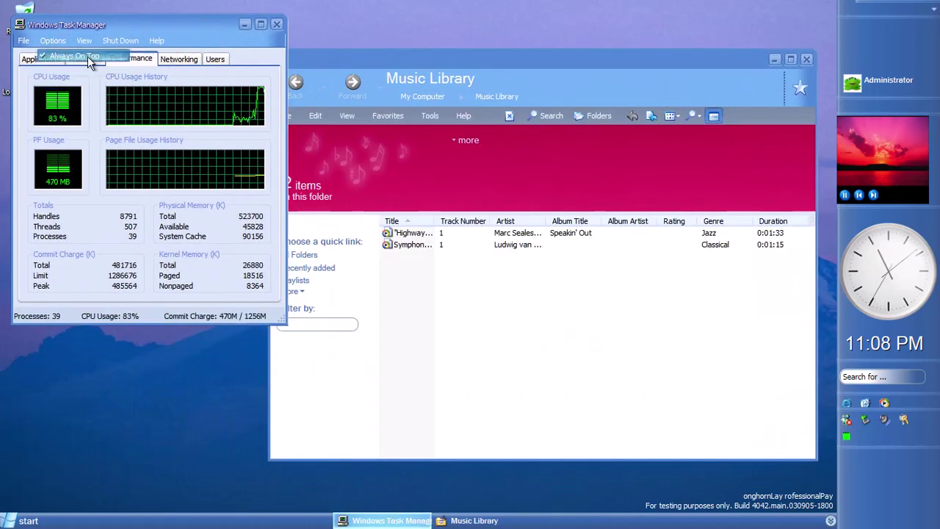
{"action": "left_click", "coordinate": [69, 52]}
{"action": "left_click_drag", "start_coordinate": [465, 72], "coordinate": [445, 69]}
Switch the Music Library song list to Tiles view
{"action": "right_click", "coordinate": [395, 287]}
{"action": "mouse_move", "coordinate": [412, 296]}
{"action": "left_click", "coordinate": [499, 316]}
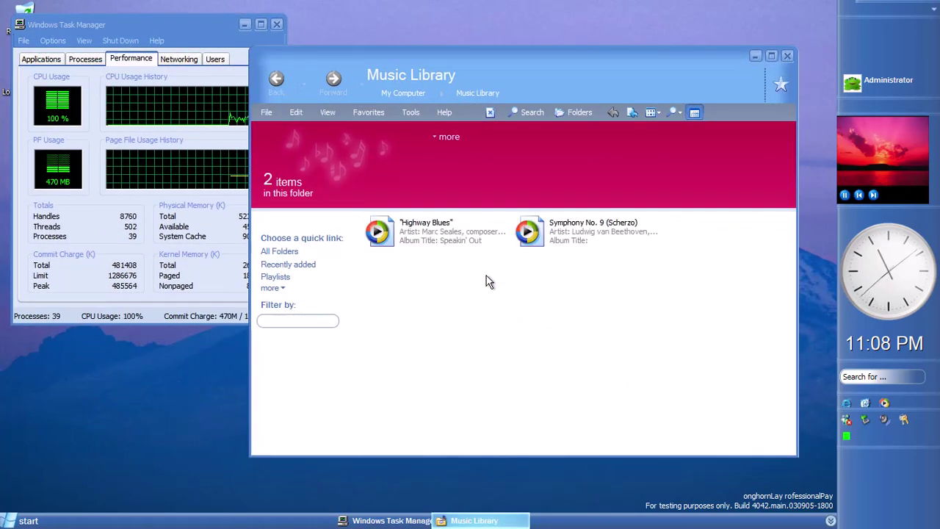
Select Highway Blues and try to play it, dismissing the exception error
{"action": "left_click", "coordinate": [463, 244]}
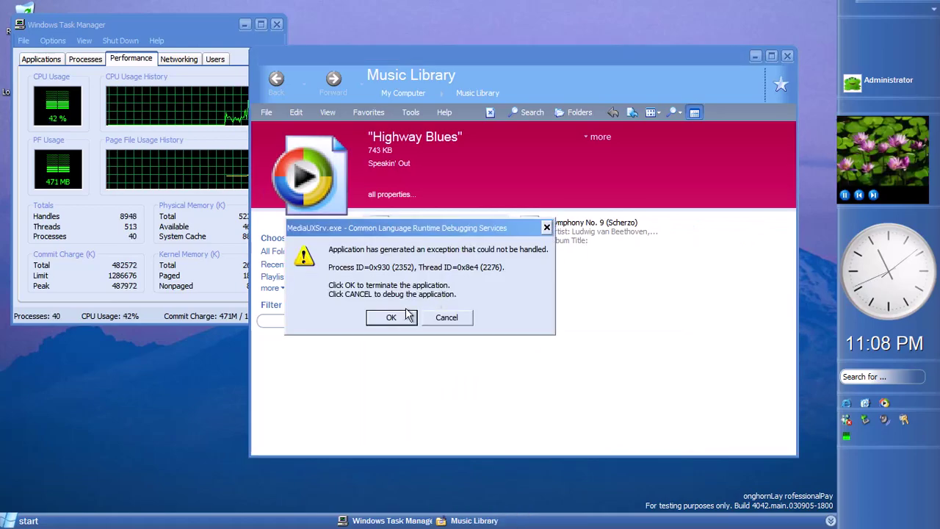
{"action": "key", "text": "Return"}
{"action": "left_click", "coordinate": [443, 282]}
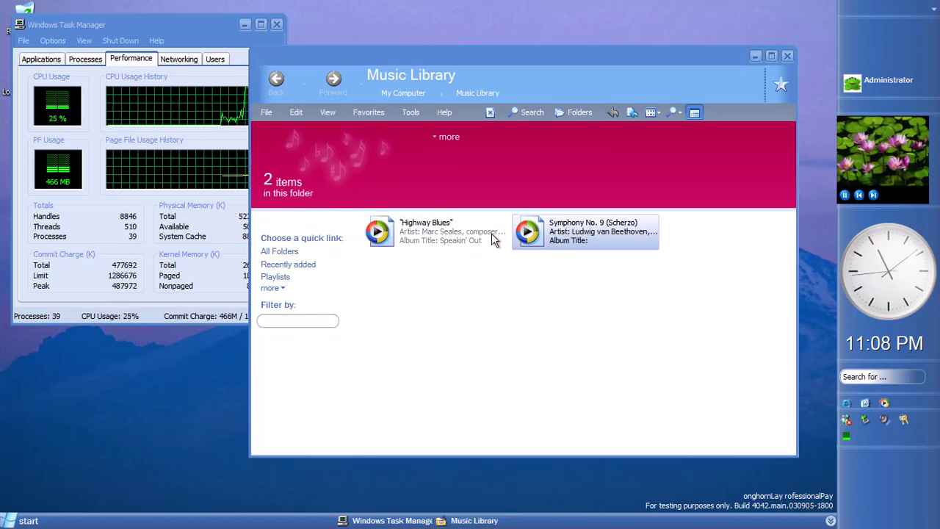
{"action": "left_click", "coordinate": [483, 239]}
{"action": "key", "text": "Return"}
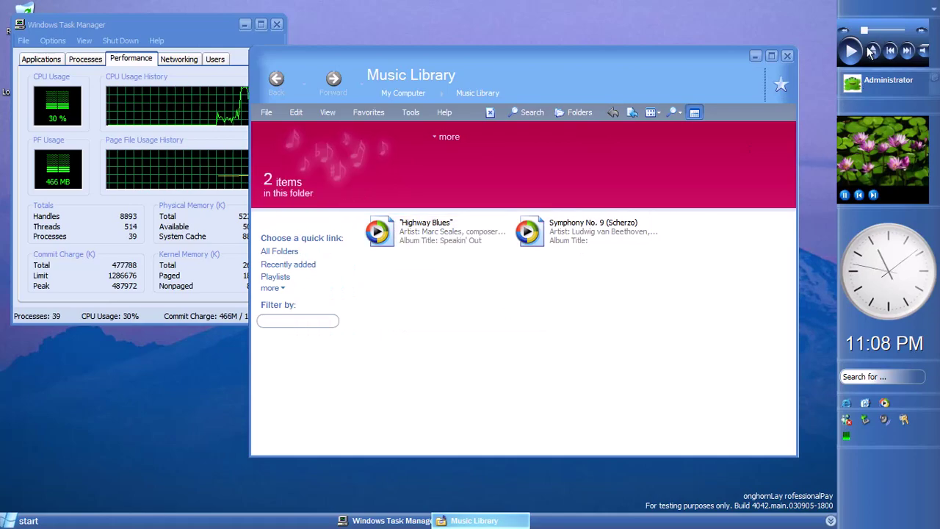
{"action": "left_click", "coordinate": [852, 84]}
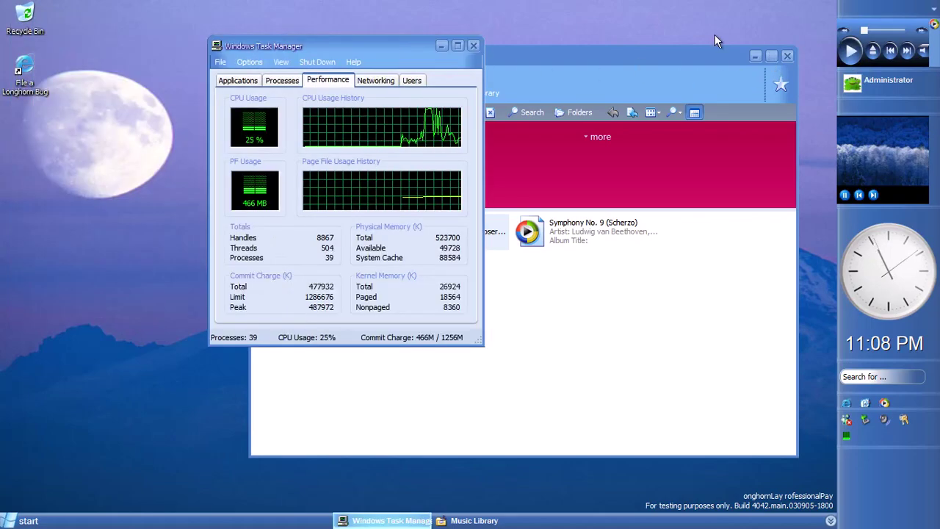
Close the Music Library window and Task Manager
{"action": "right_click", "coordinate": [743, 56]}
{"action": "left_click", "coordinate": [746, 94]}
{"action": "left_click", "coordinate": [762, 150]}
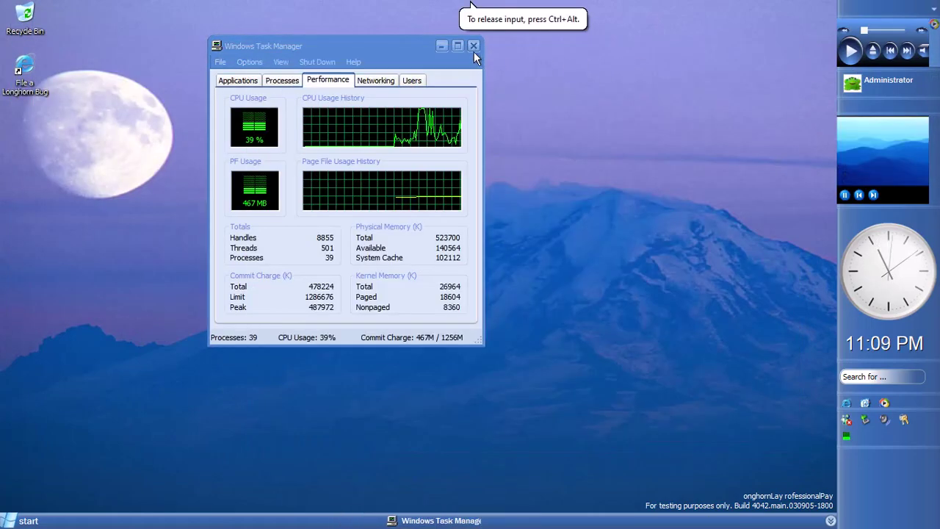
{"action": "left_click", "coordinate": [474, 46]}
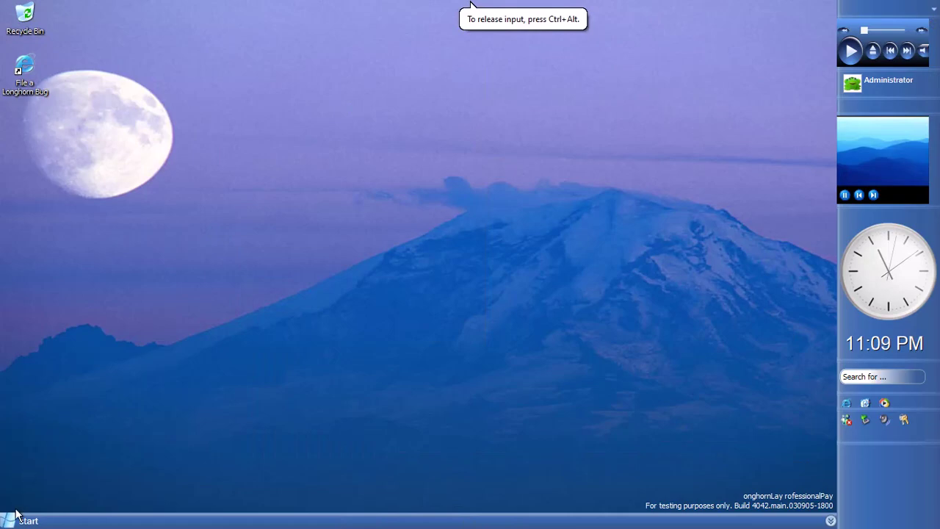
Remove the User tile from the sidebar
{"action": "left_click", "coordinate": [22, 520]}
{"action": "right_click", "coordinate": [889, 456]}
{"action": "left_click", "coordinate": [889, 456]}
{"action": "right_click", "coordinate": [880, 474]}
{"action": "left_click", "coordinate": [815, 441]}
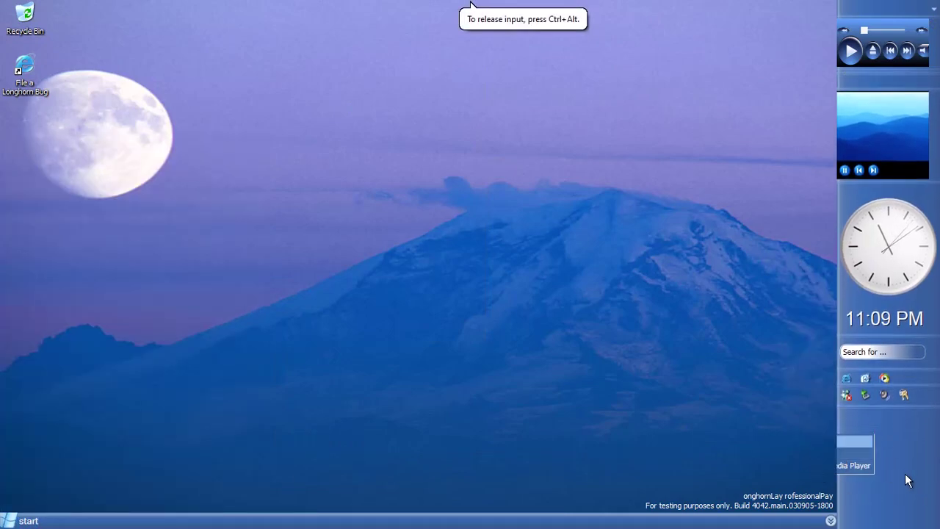
Change options in the sidebar menu and open then close the volume slider
{"action": "right_click", "coordinate": [906, 473]}
{"action": "left_click", "coordinate": [833, 468]}
{"action": "right_click", "coordinate": [903, 474]}
{"action": "left_click", "coordinate": [883, 390]}
{"action": "left_click", "coordinate": [886, 392]}
{"action": "left_click", "coordinate": [918, 434]}
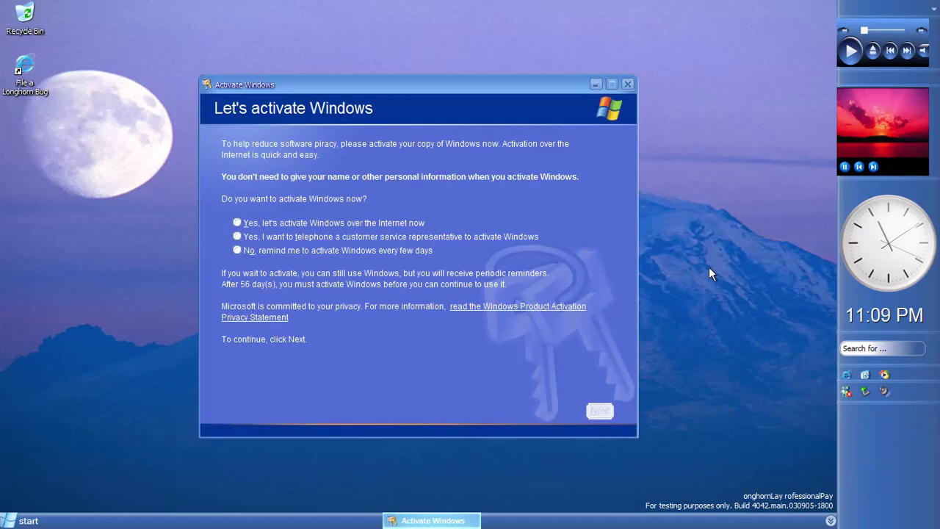
Close the Windows activation window and turn off the computer from the Start menu
{"action": "left_click", "coordinate": [629, 86]}
{"action": "key", "text": "super"}
{"action": "left_click", "coordinate": [214, 499]}
{"action": "left_click", "coordinate": [470, 197]}
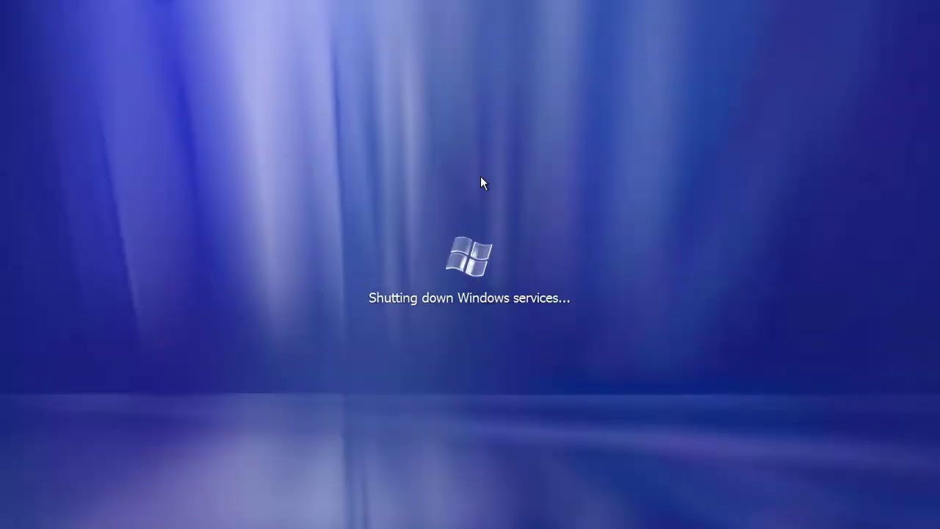